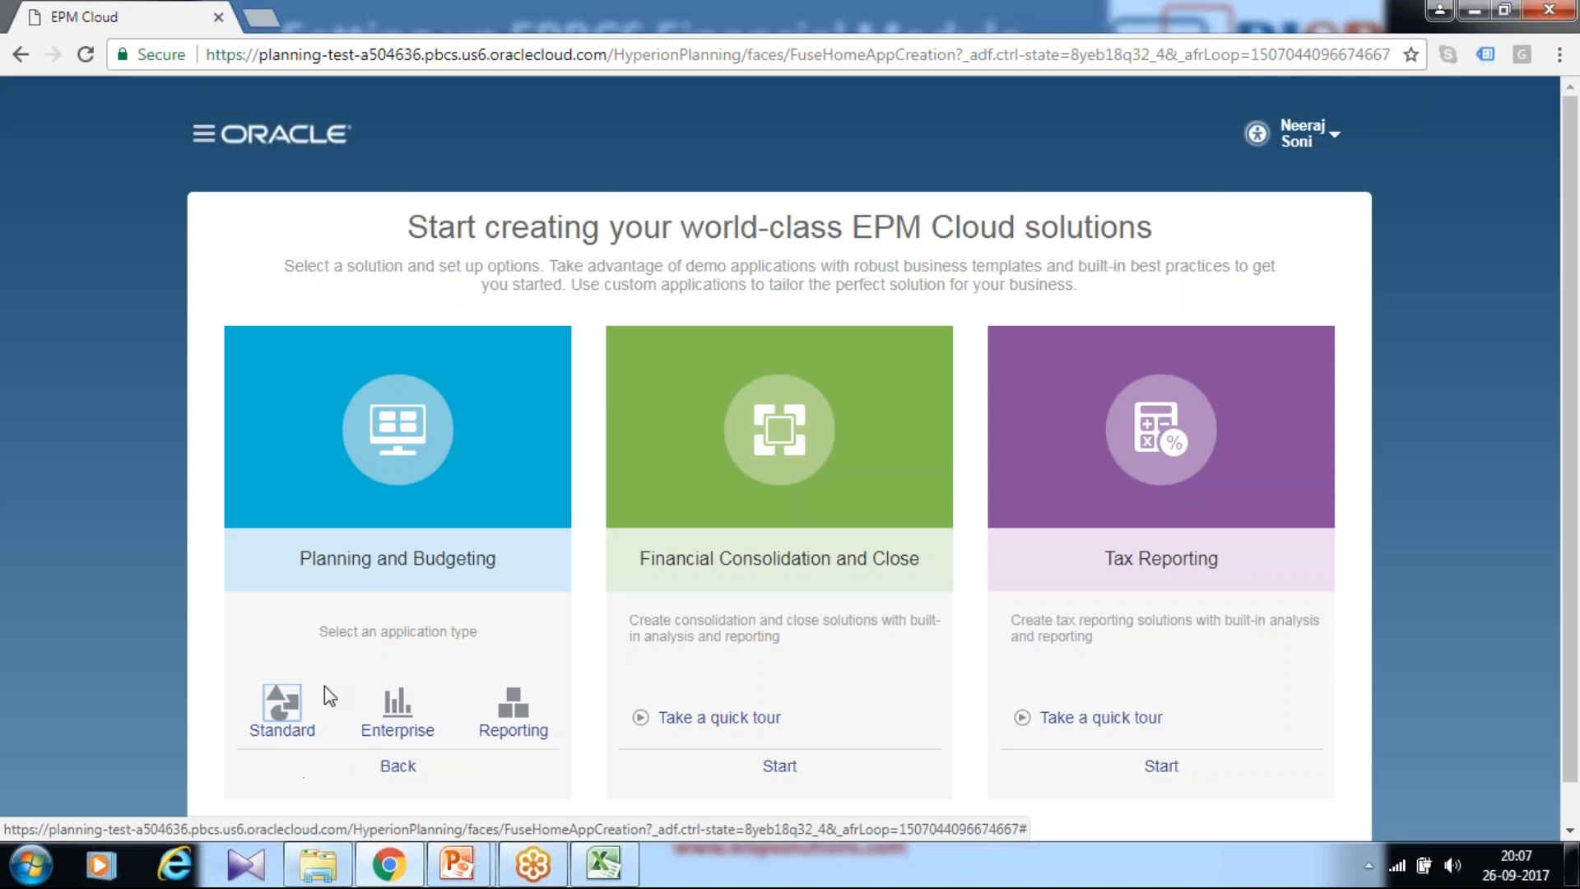
Step: Show the Standard, Enterprise and Reporting types for a new Planning and Budgeting application
mouse_move(395, 746)
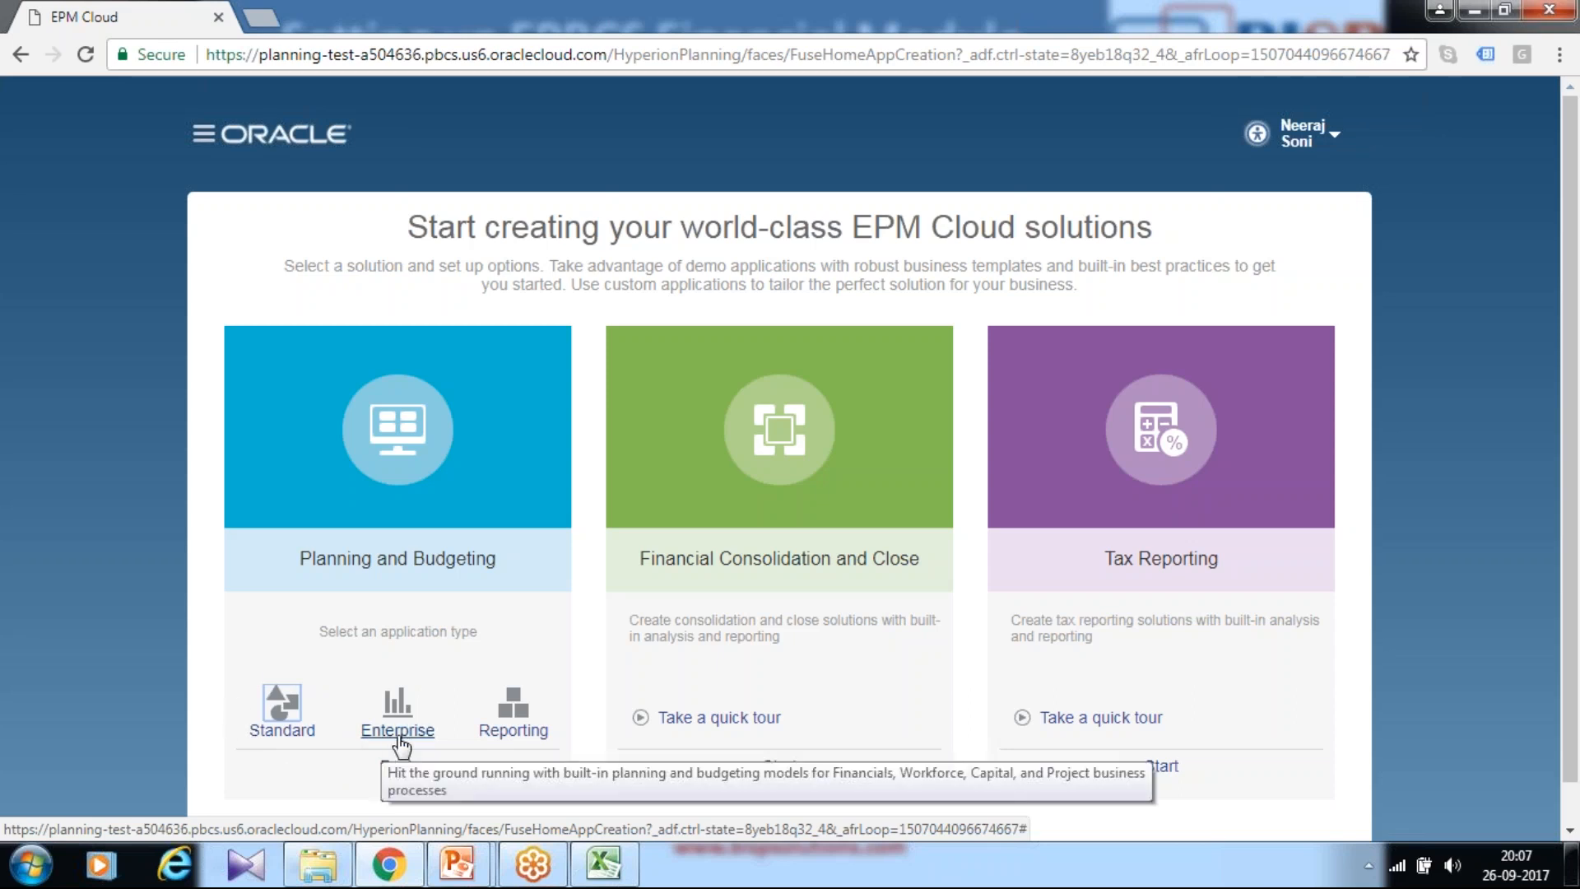
Step: Start an Enterprise application named EPBCS, described as 'Sample EPBCS Application', and advance to Details
left_click(396, 731)
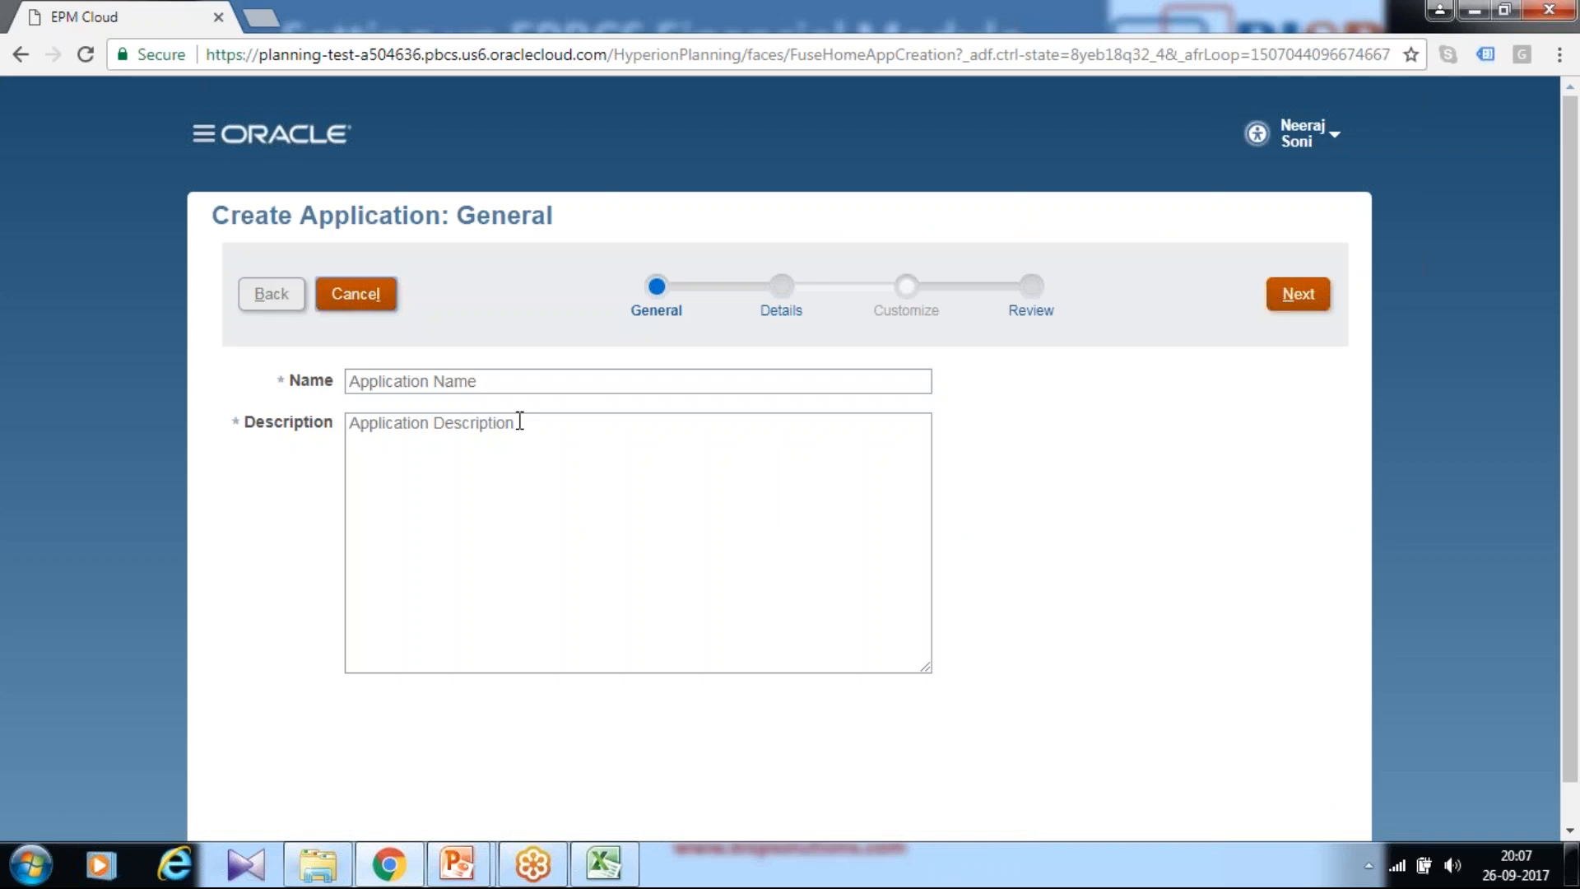
left_click(524, 383)
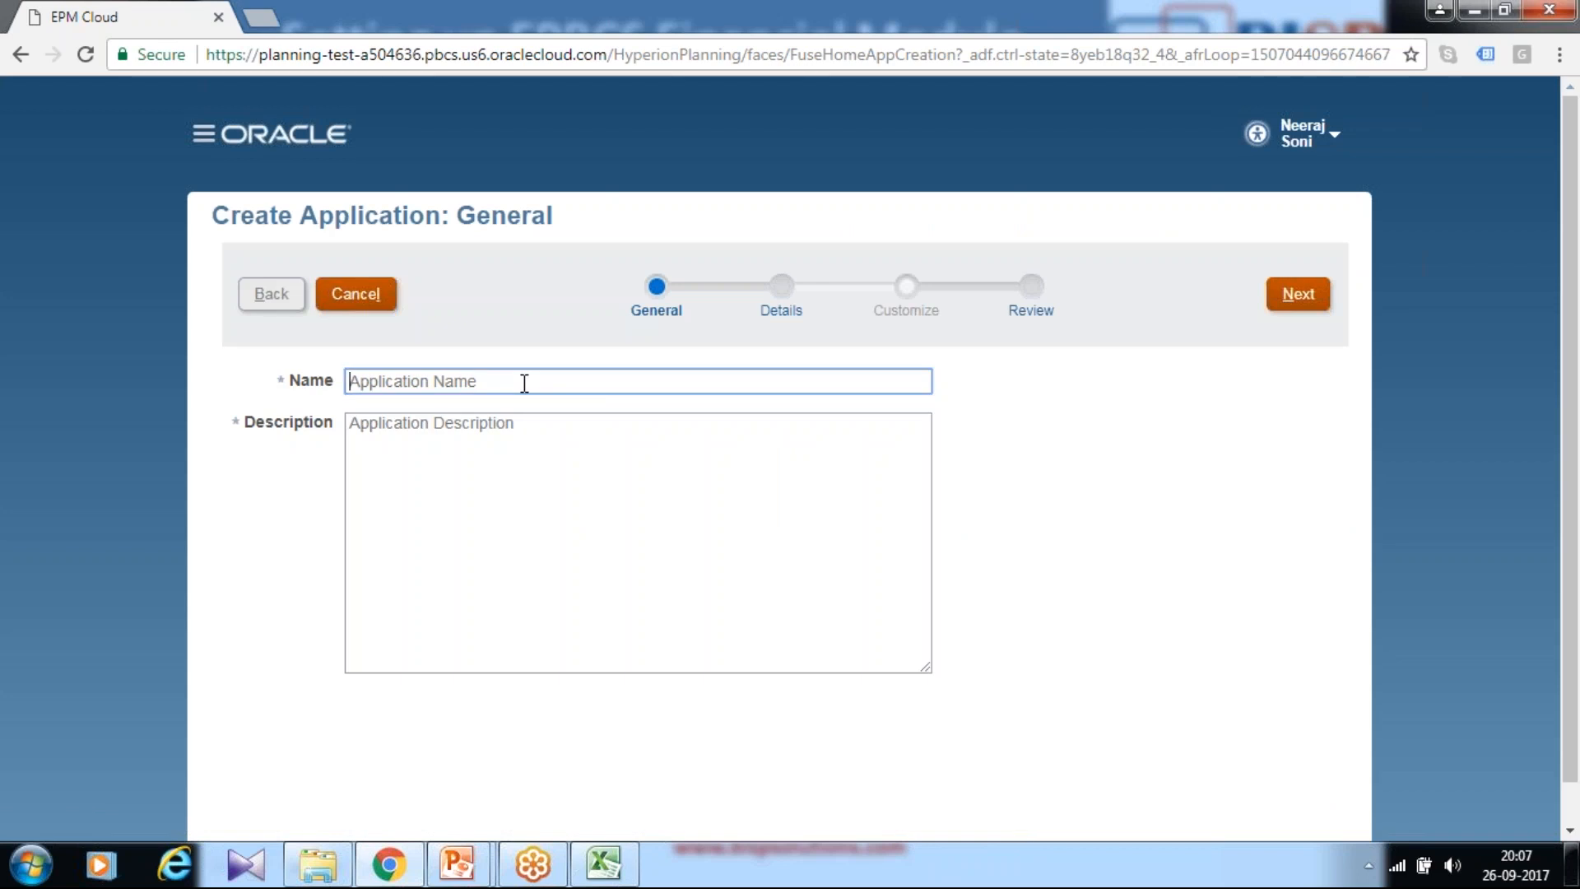
type("EPBCS")
key("Tab")
type("Sample ")
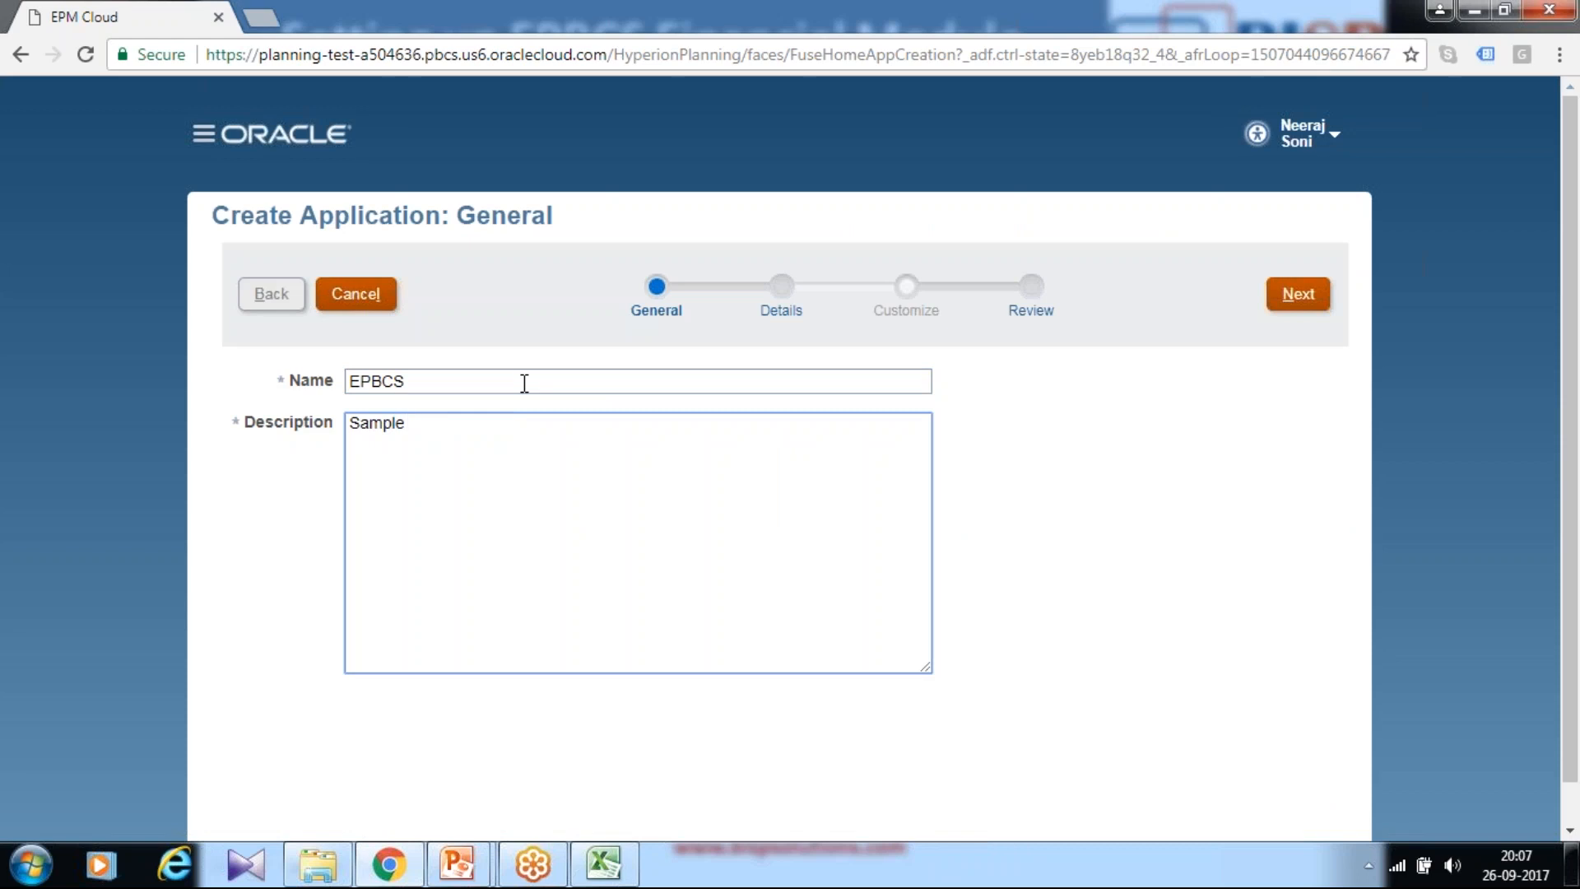
type("EPBCS Appl")
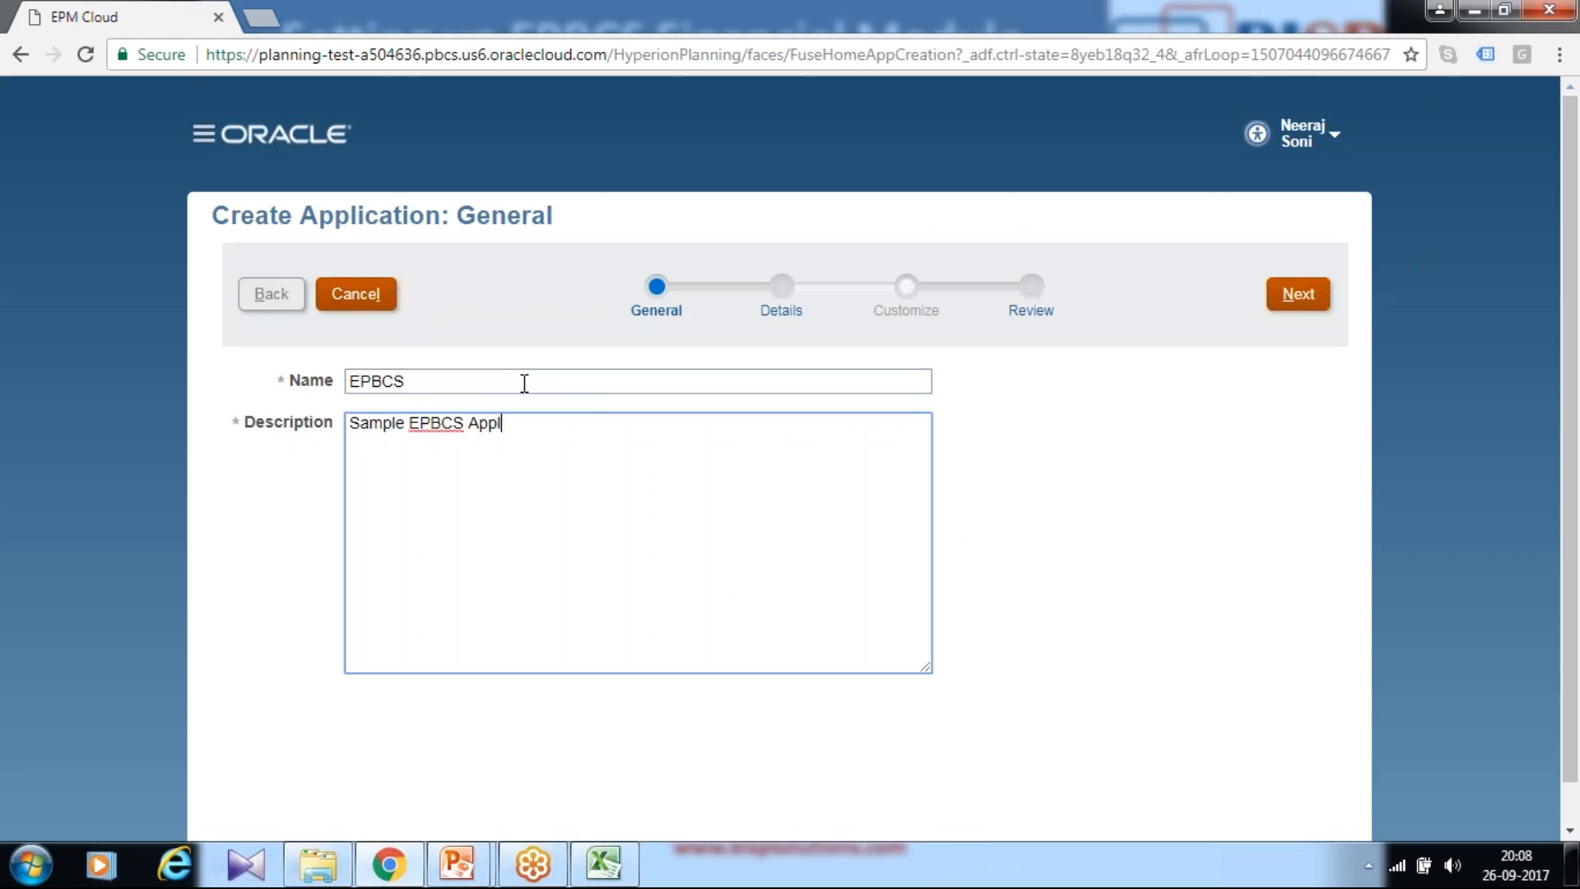
type("ication")
left_click(1547, 51)
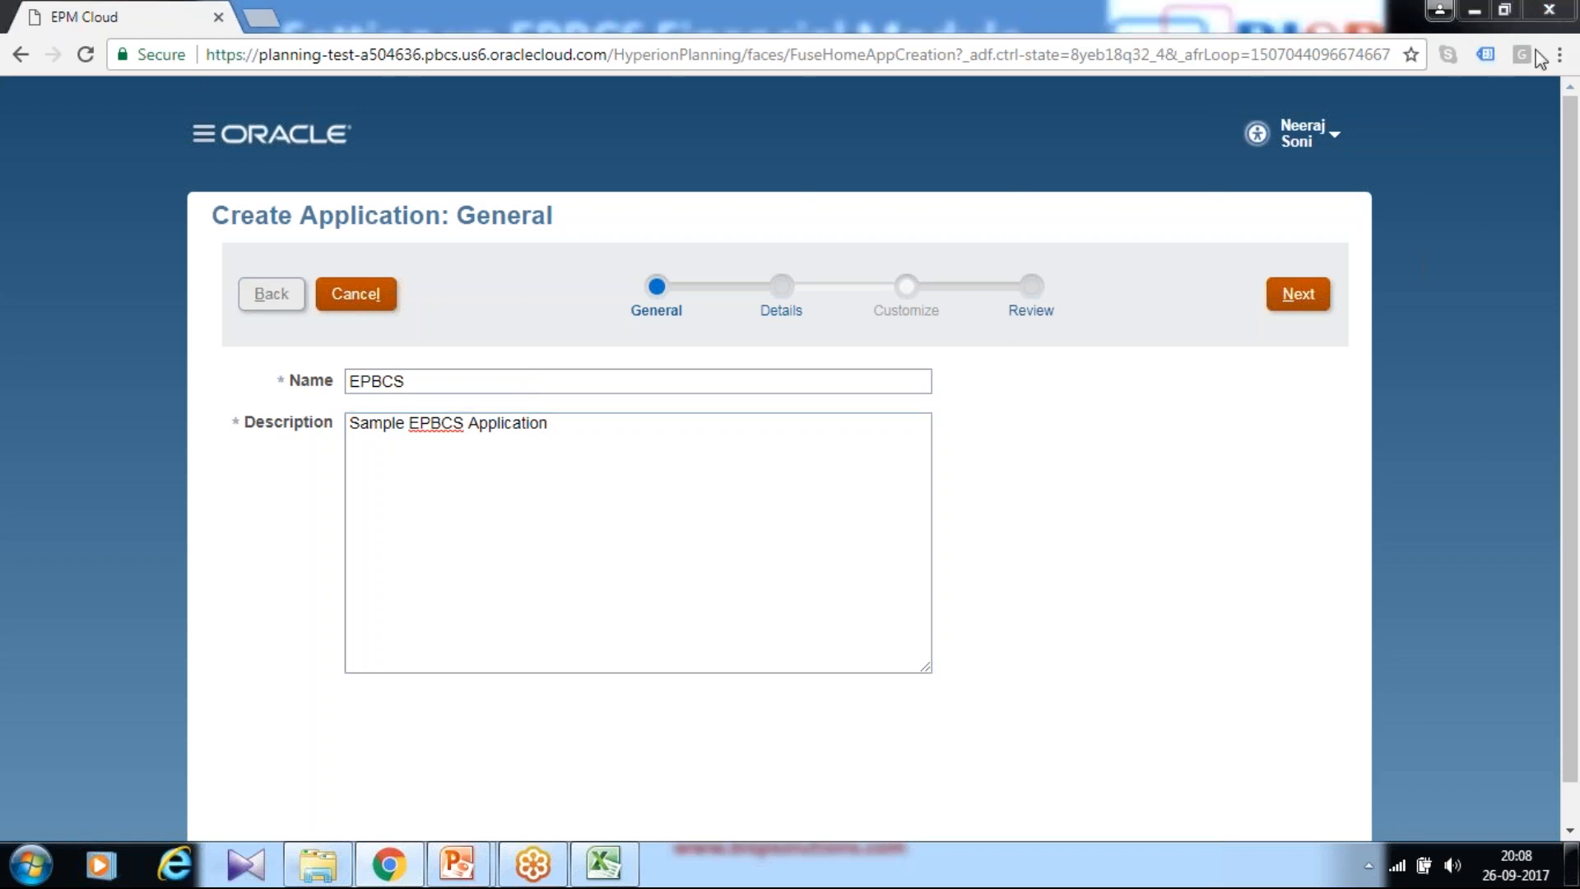
left_click(1291, 305)
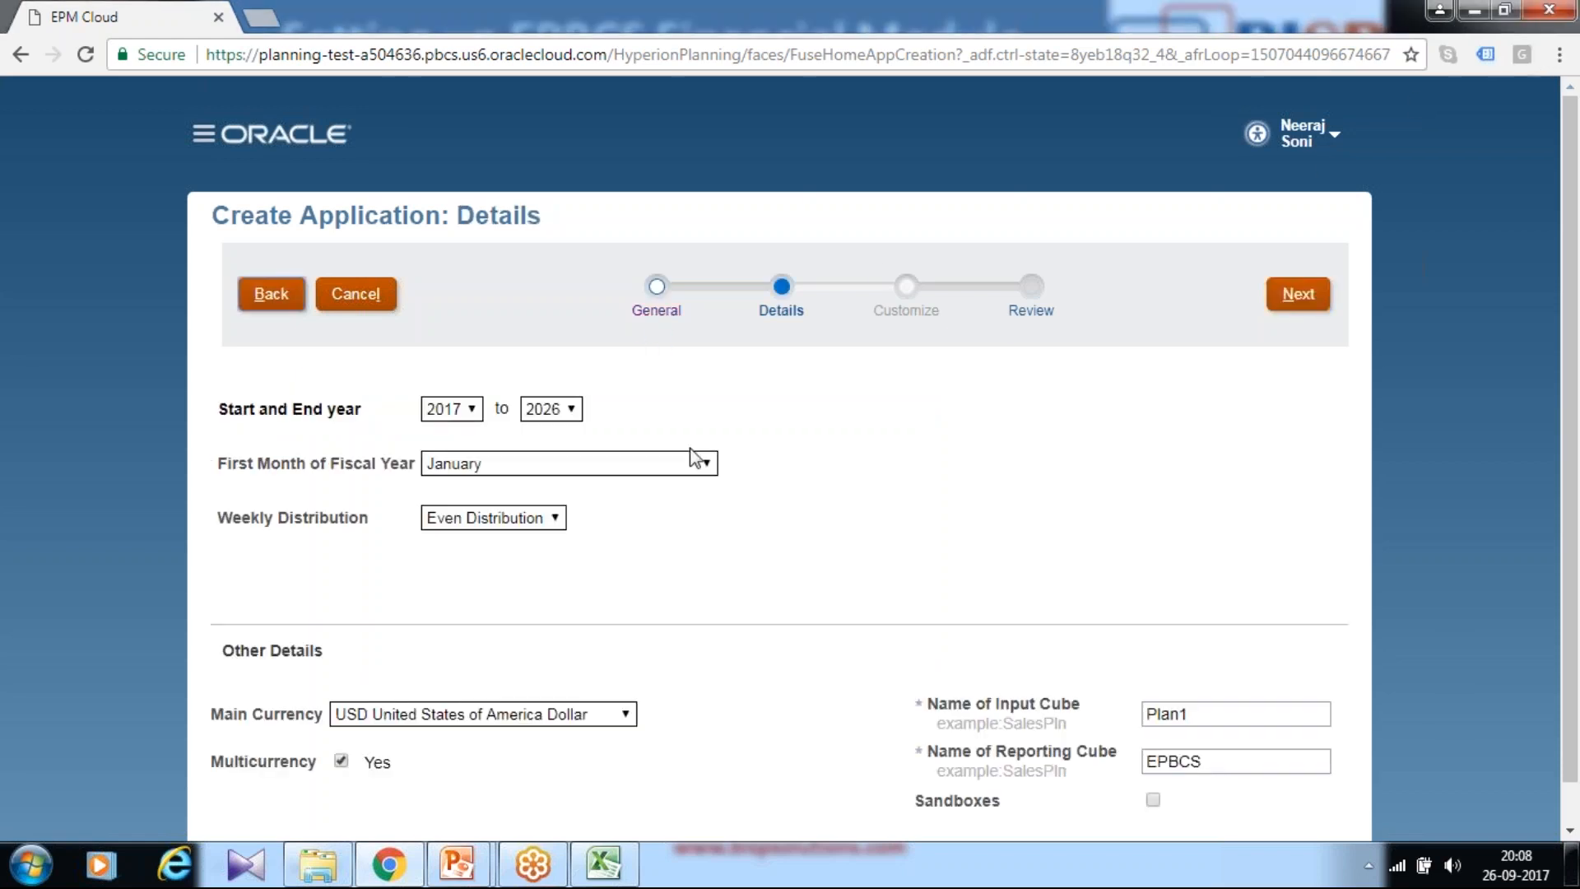
Step: Set the start year to 2009 and the end year to 2024, then bring up the Excel workbook
left_click(458, 412)
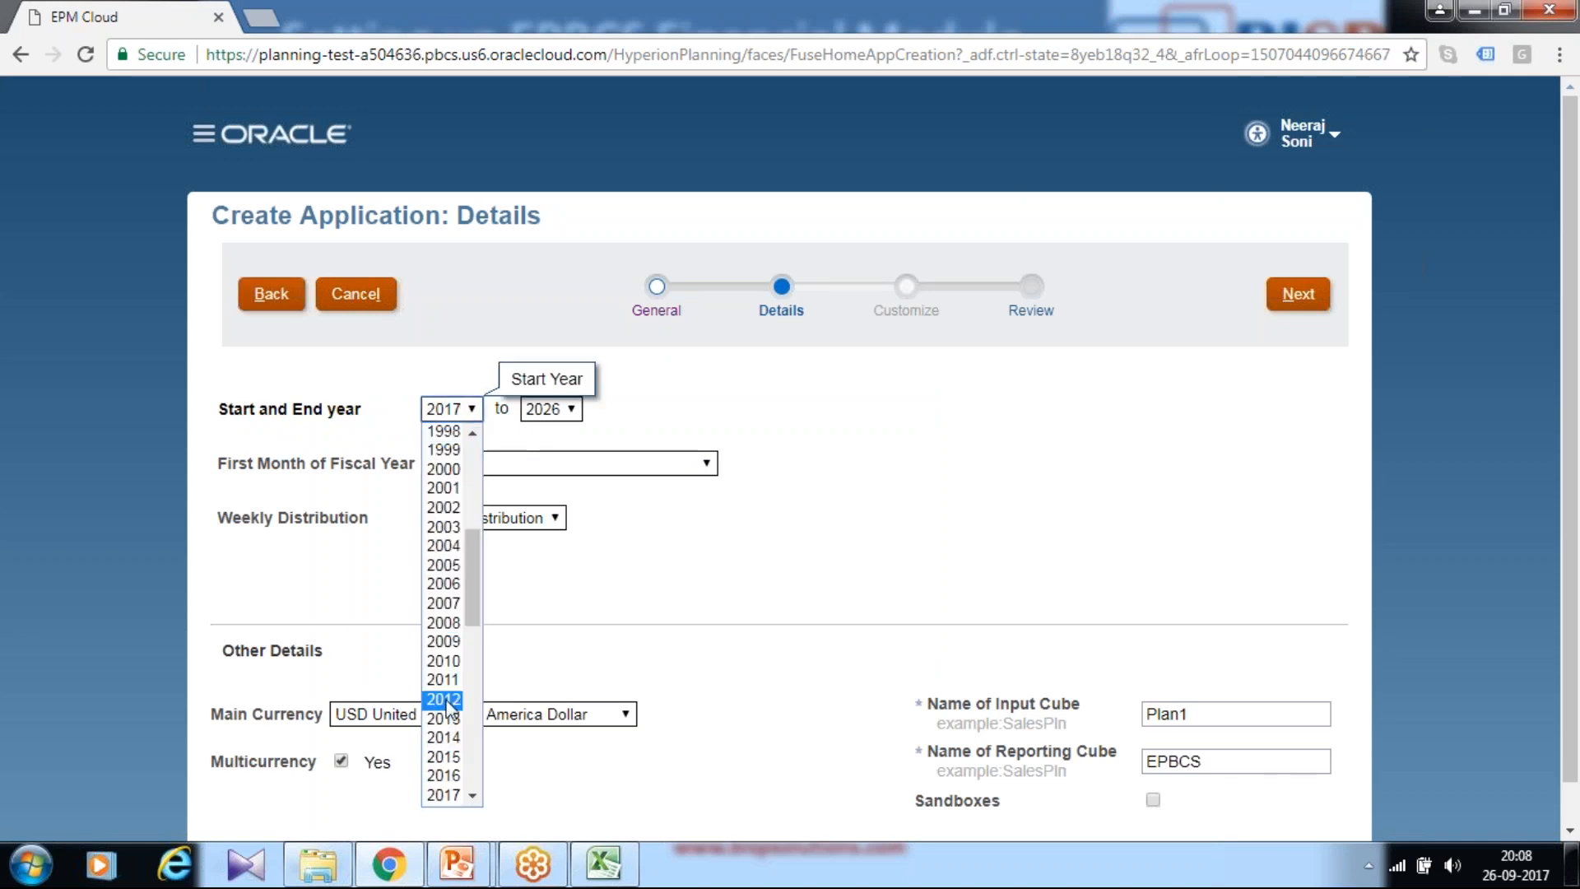
left_click(455, 643)
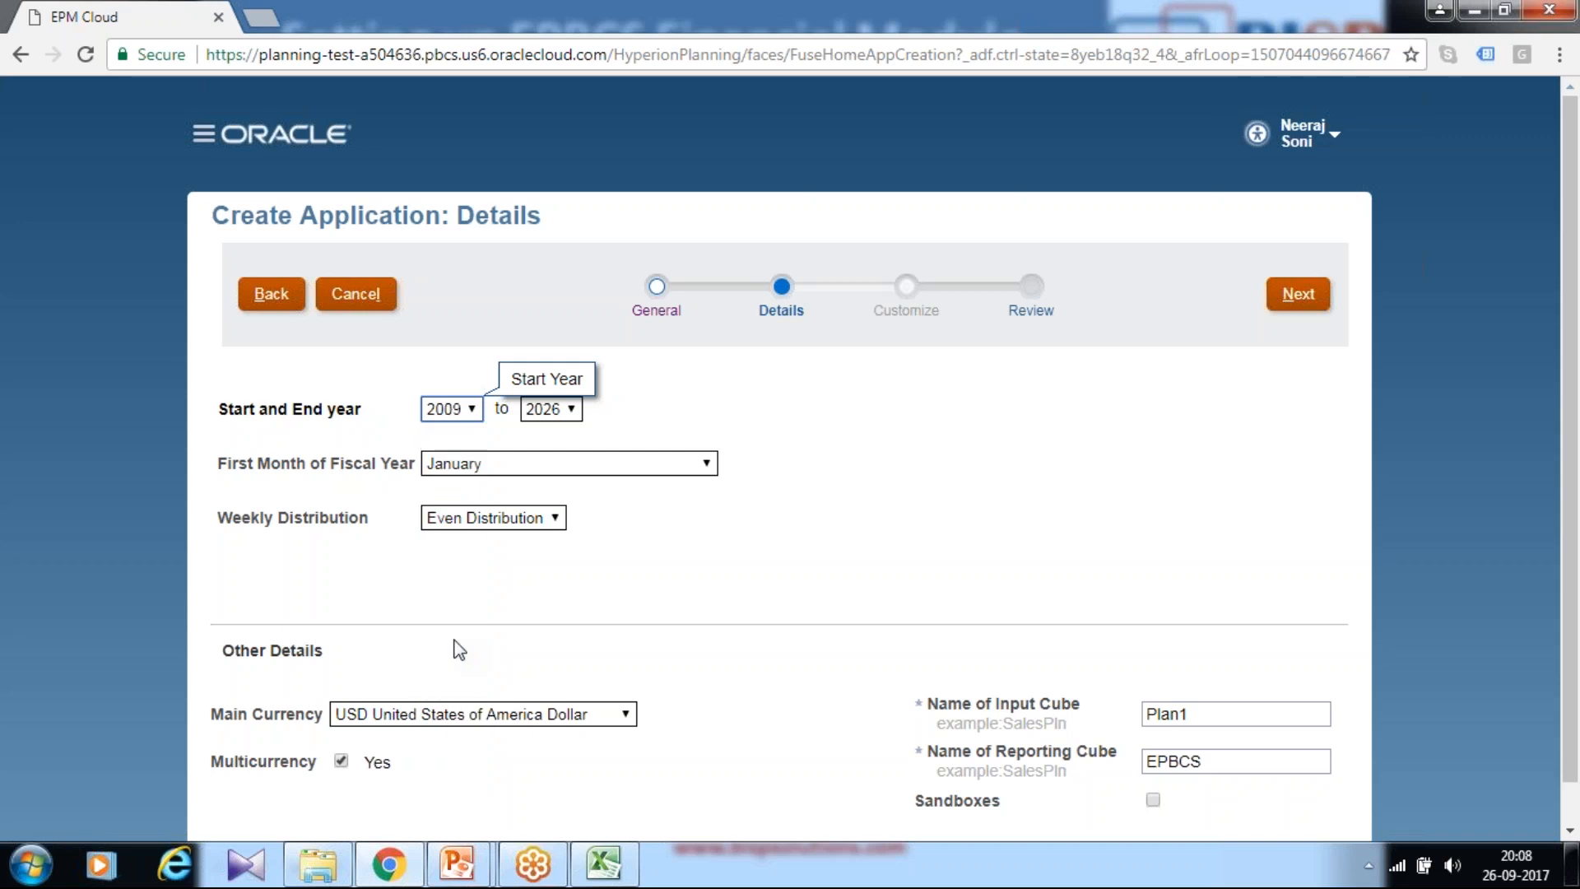
left_click(553, 409)
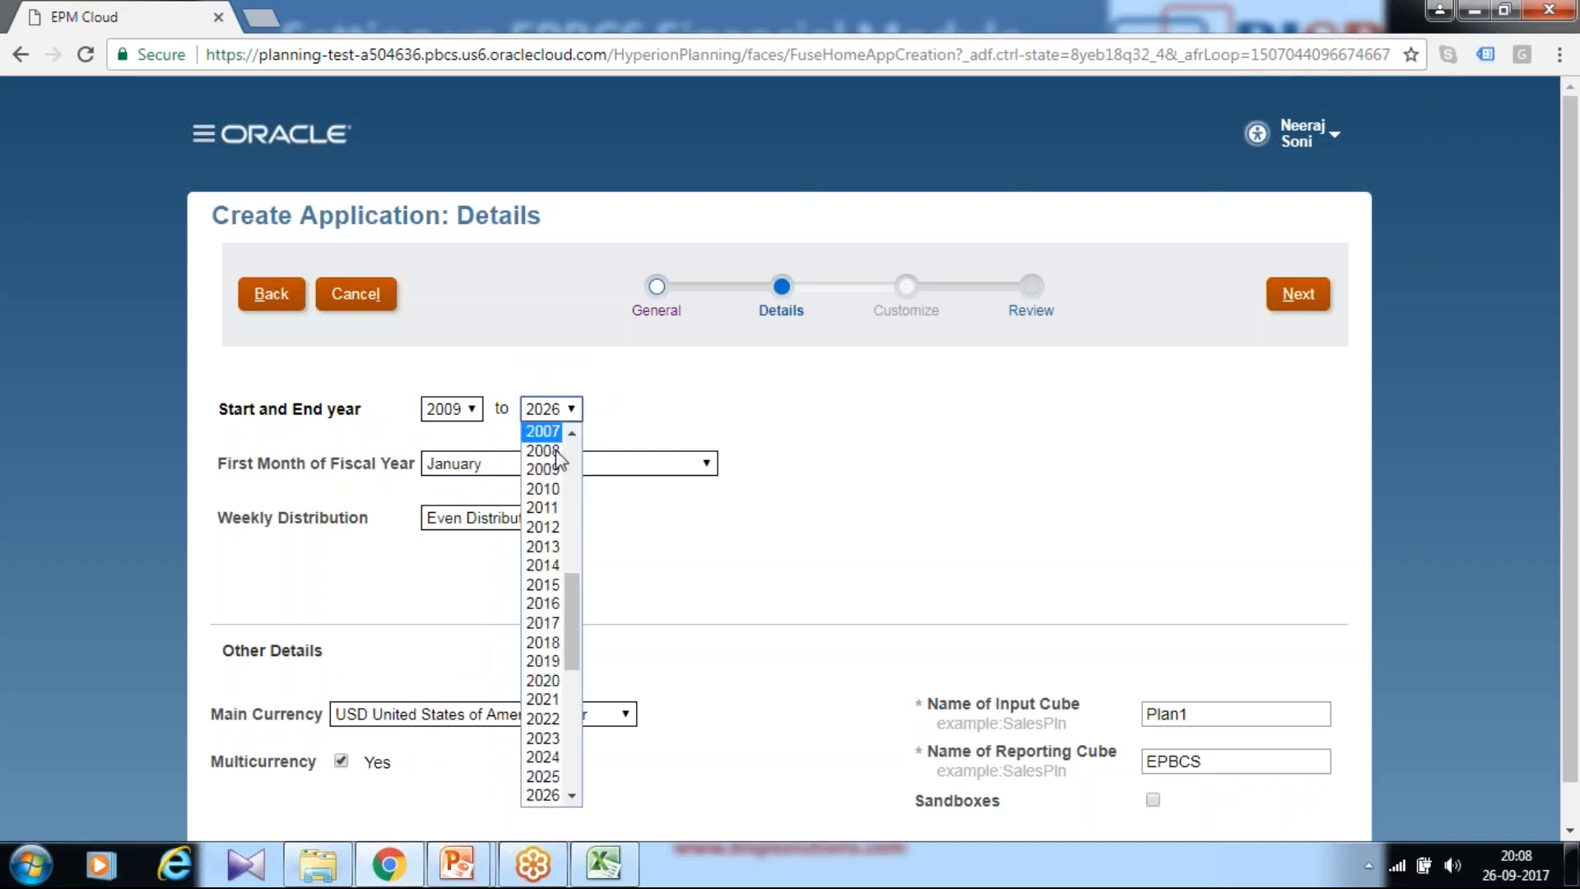
left_click(547, 757)
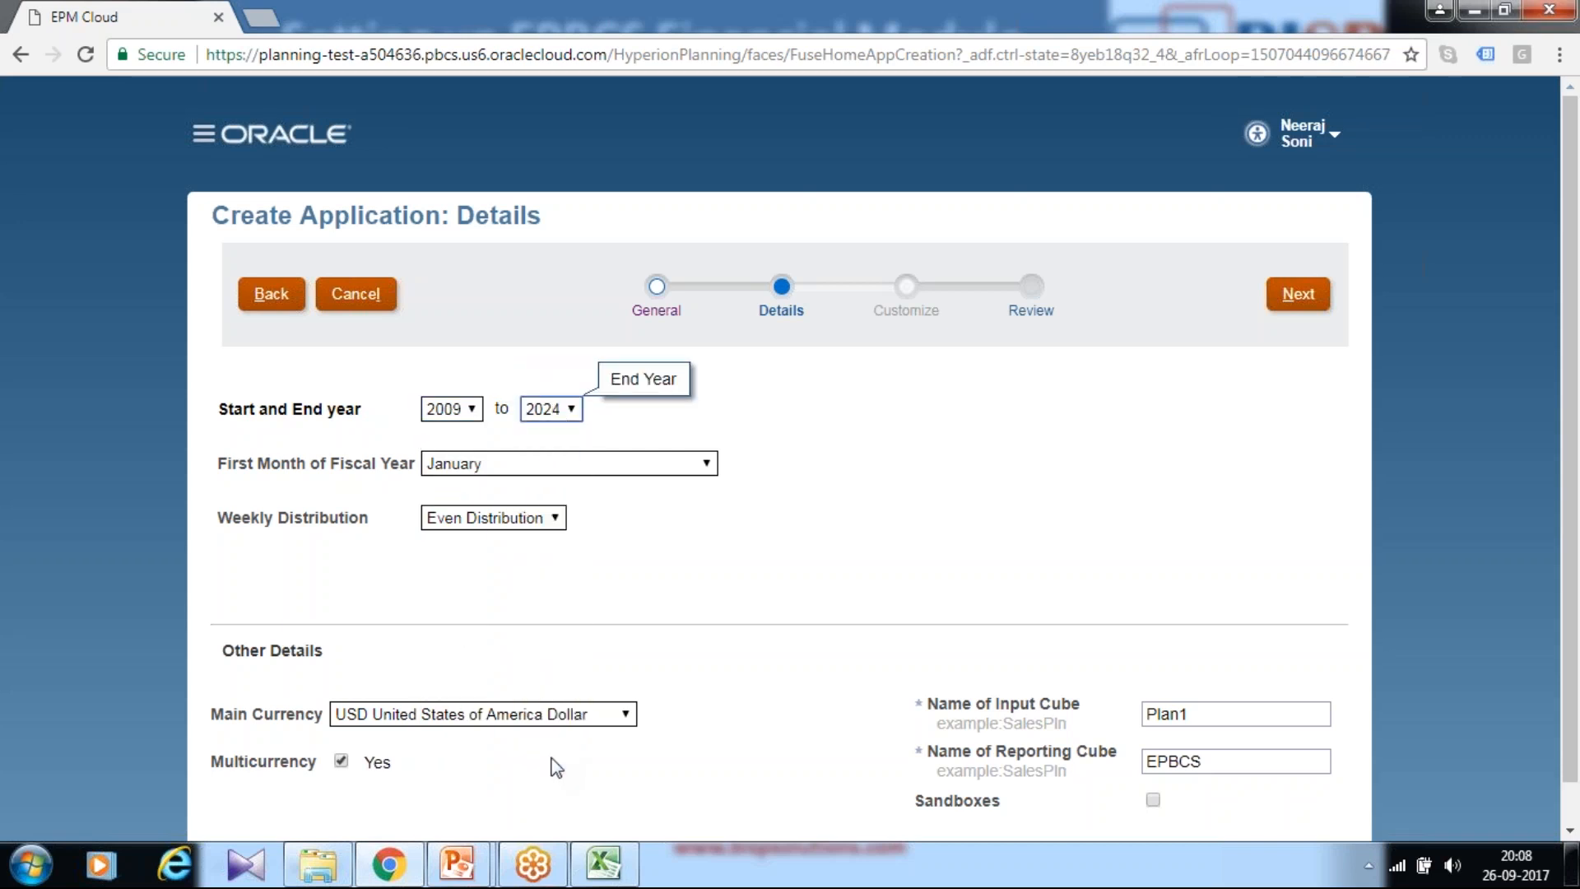
left_click(603, 864)
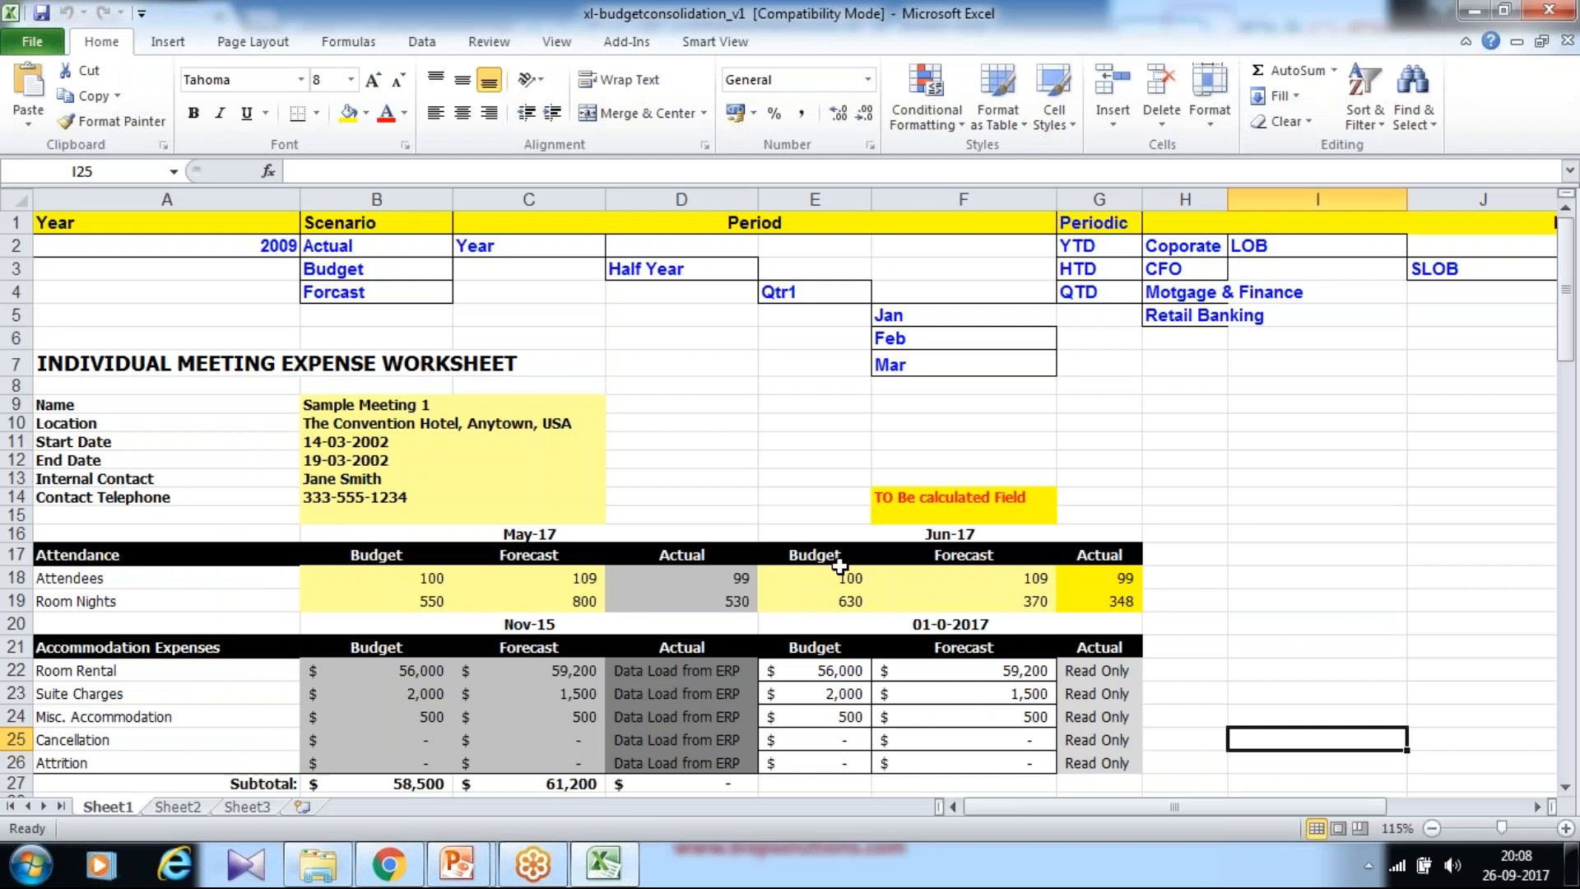
Step: Review the Attendance rows A17:A19, the Accommodation Expenses block A21:A28 and the May-17 heading in B16
scroll(770, 499, "down", 2)
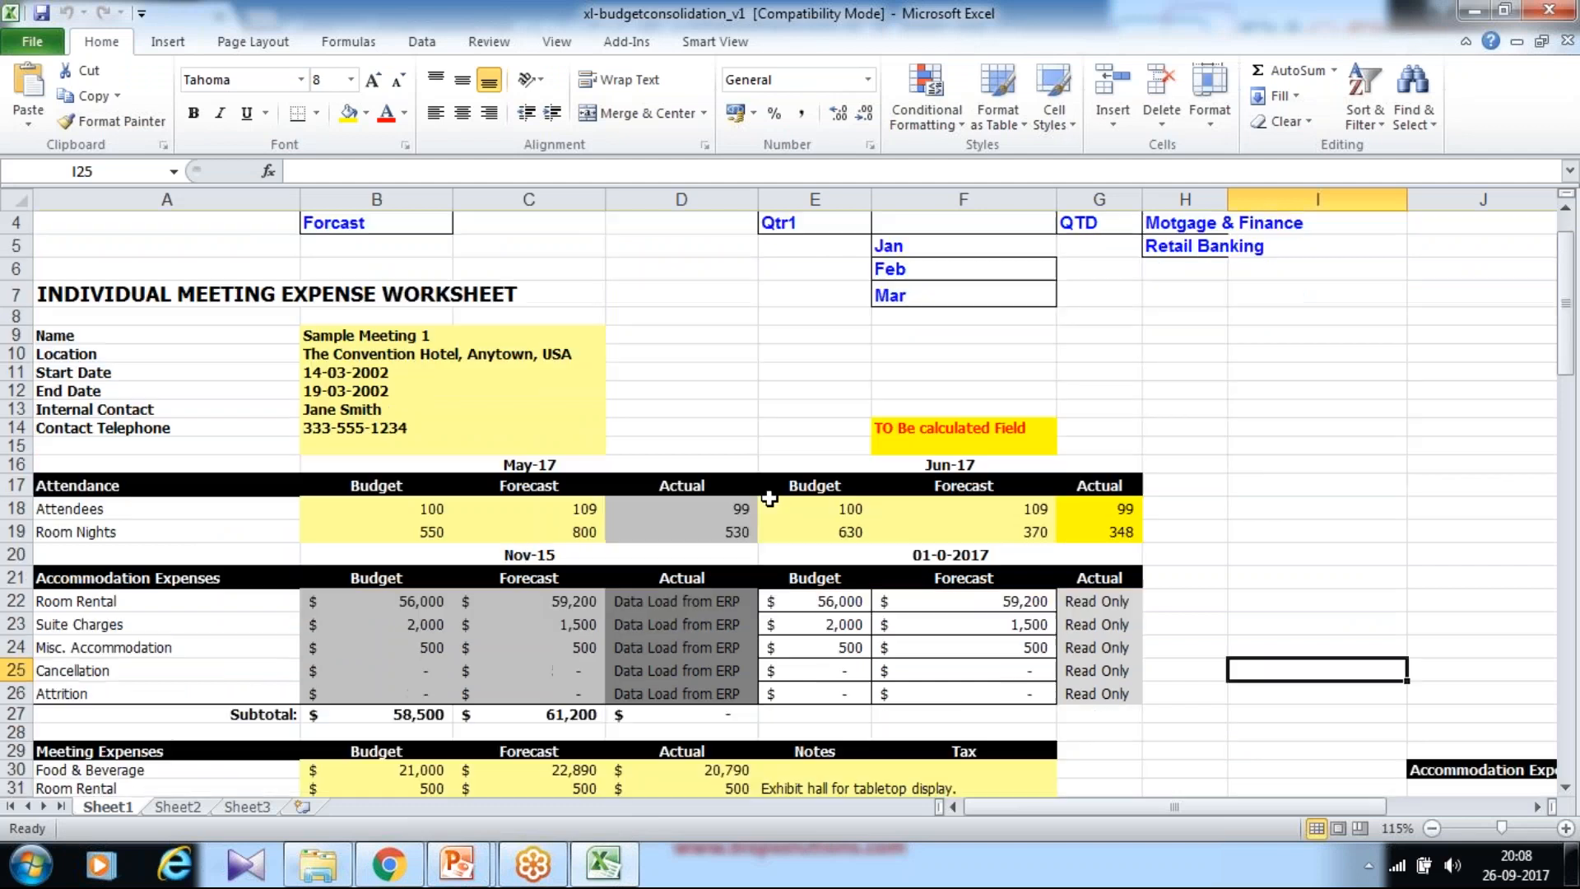
left_click_drag(164, 406, 156, 464)
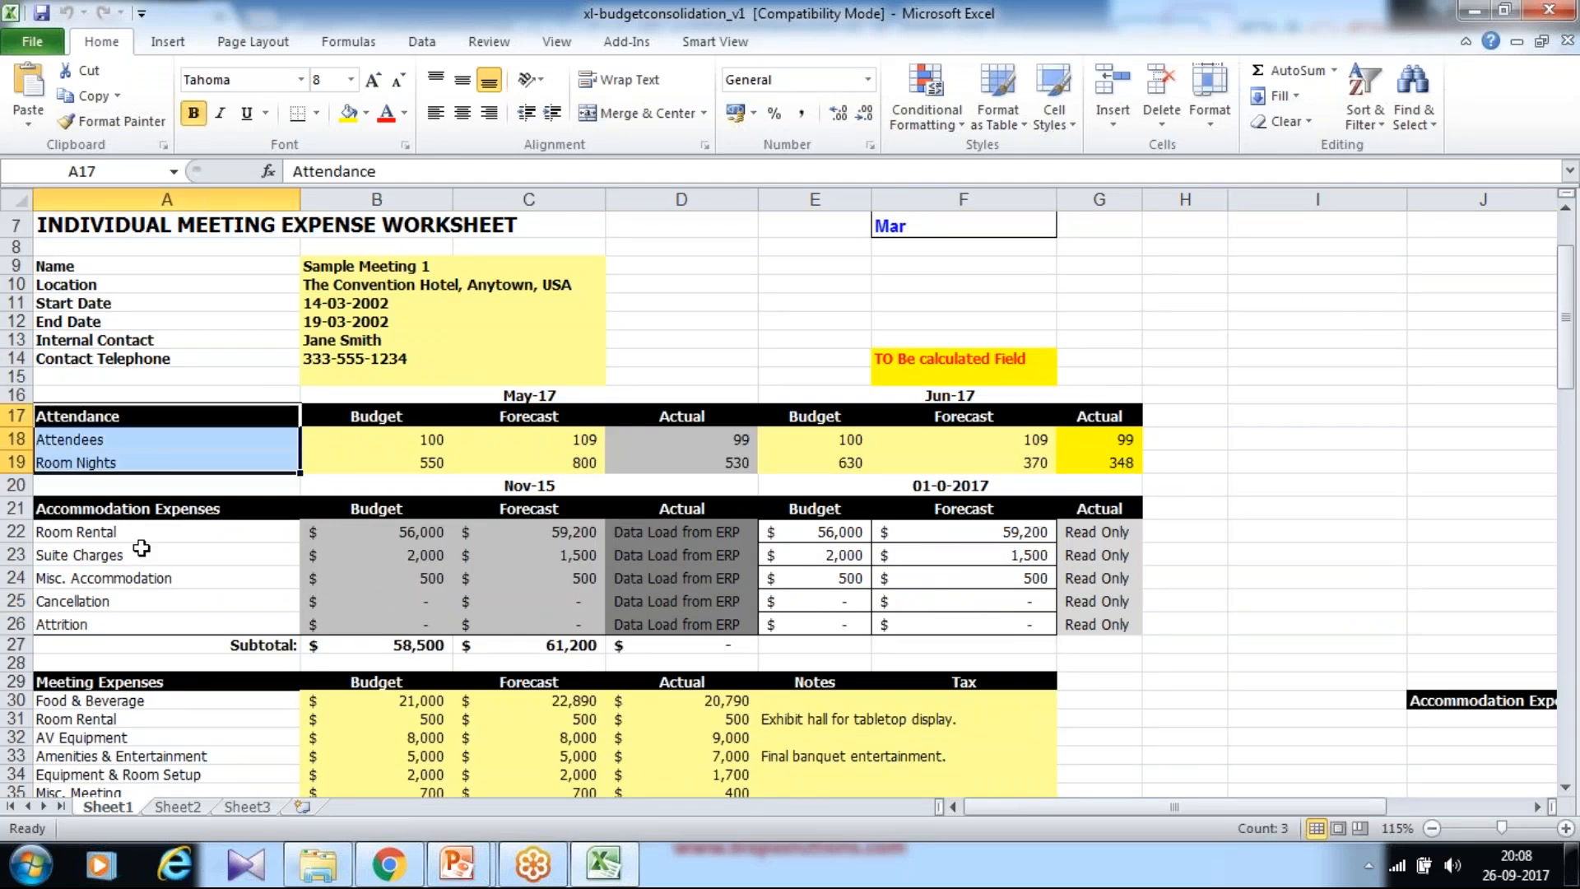
left_click(157, 510)
left_click_drag(157, 524, 146, 622)
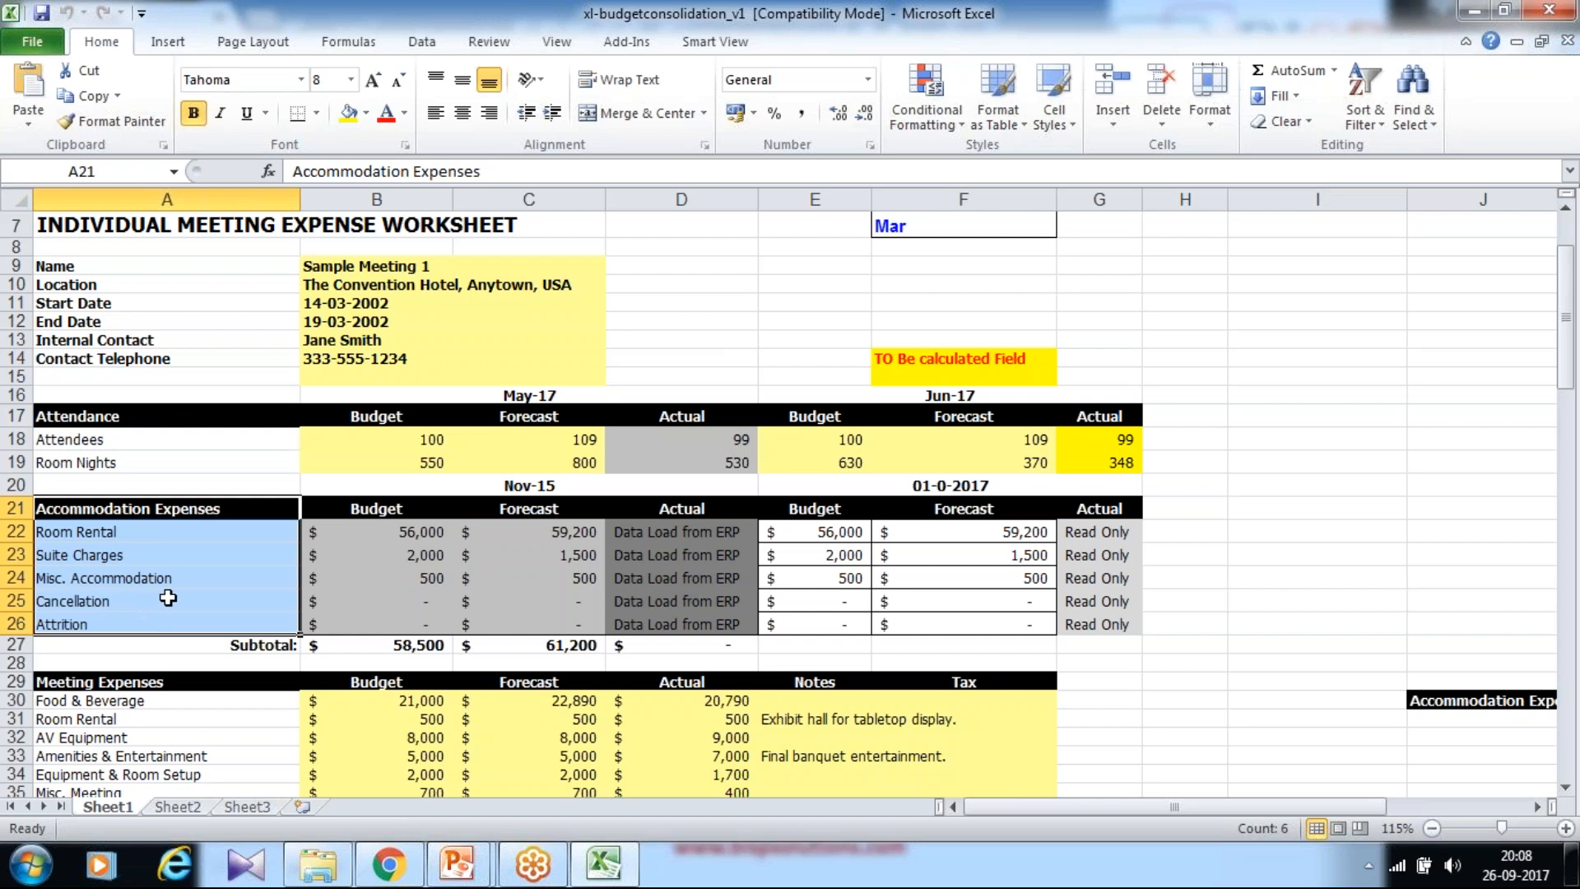
left_click(189, 555)
left_click_drag(180, 512, 175, 631)
left_click(539, 393)
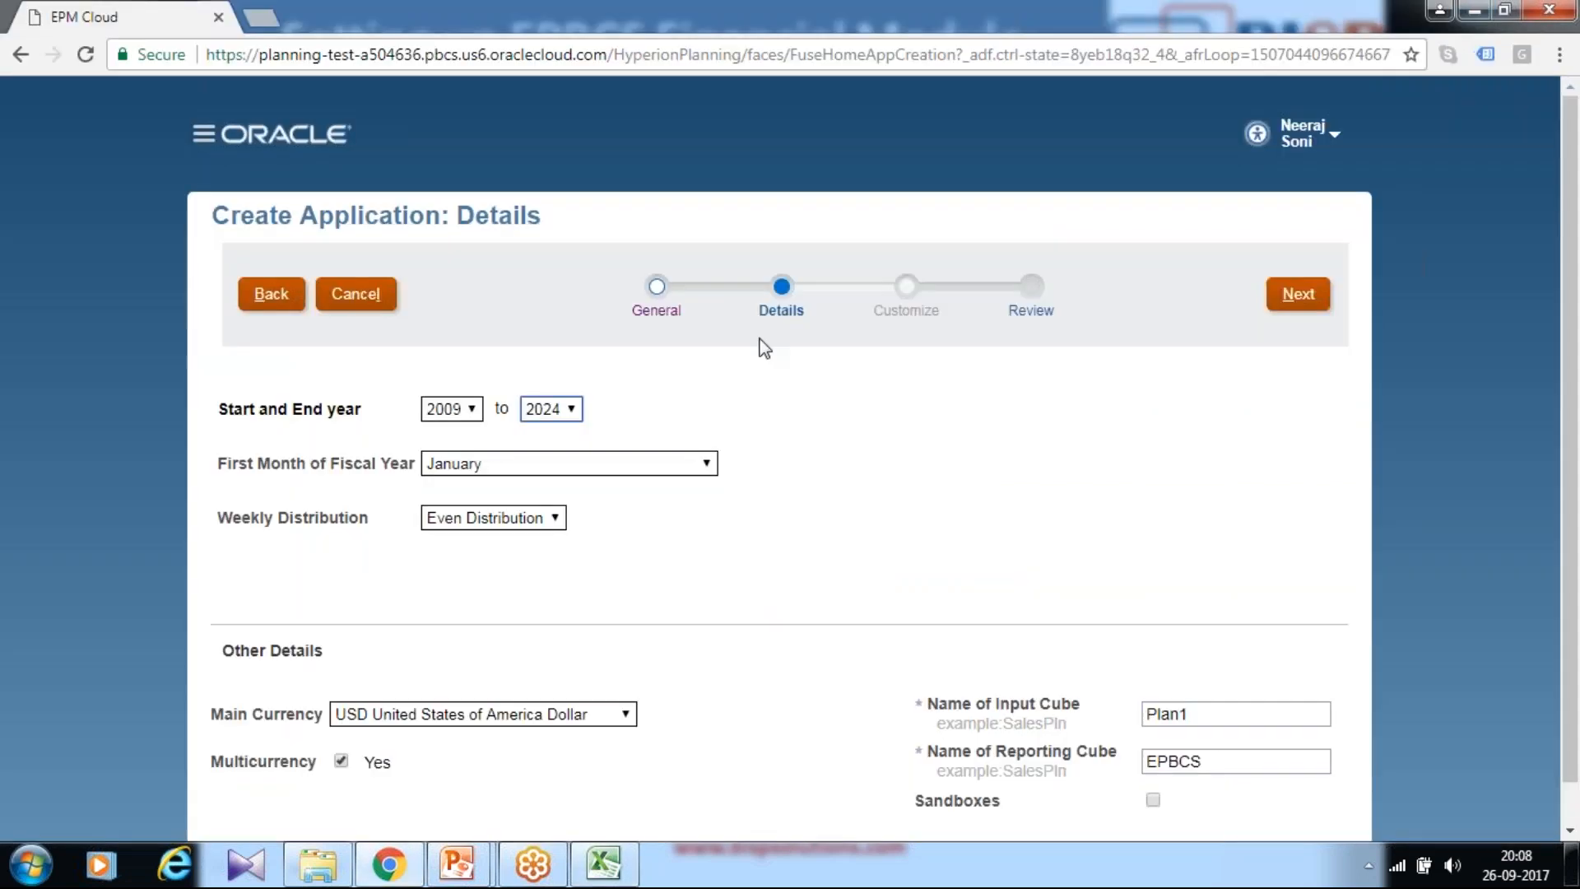
Step: Launch Notepad from Windows search and place its window below the form
key("super")
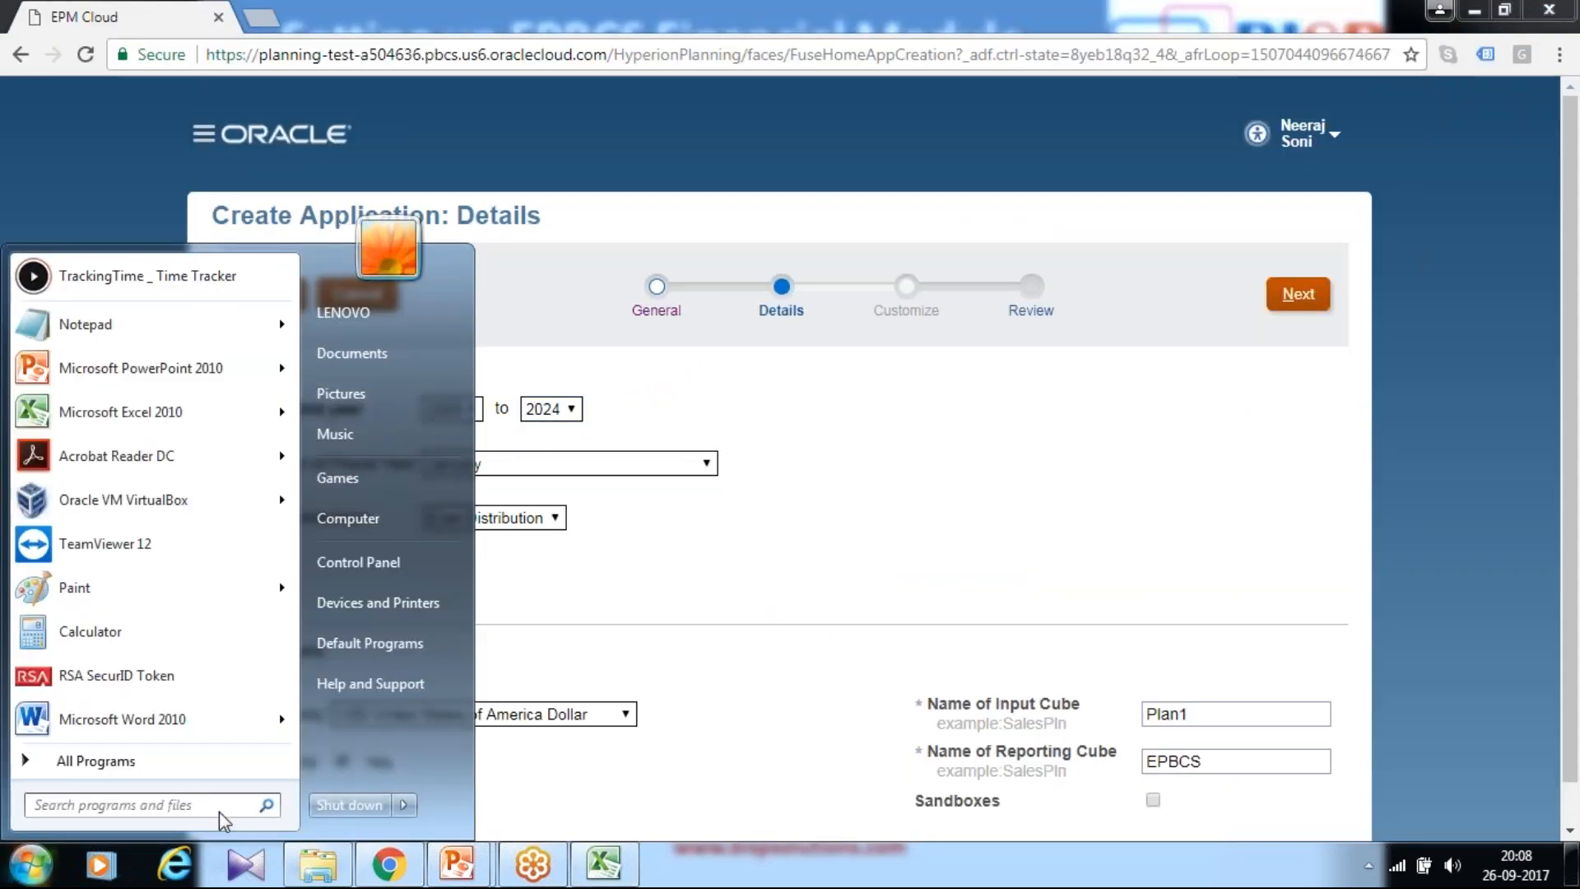
type("notepad")
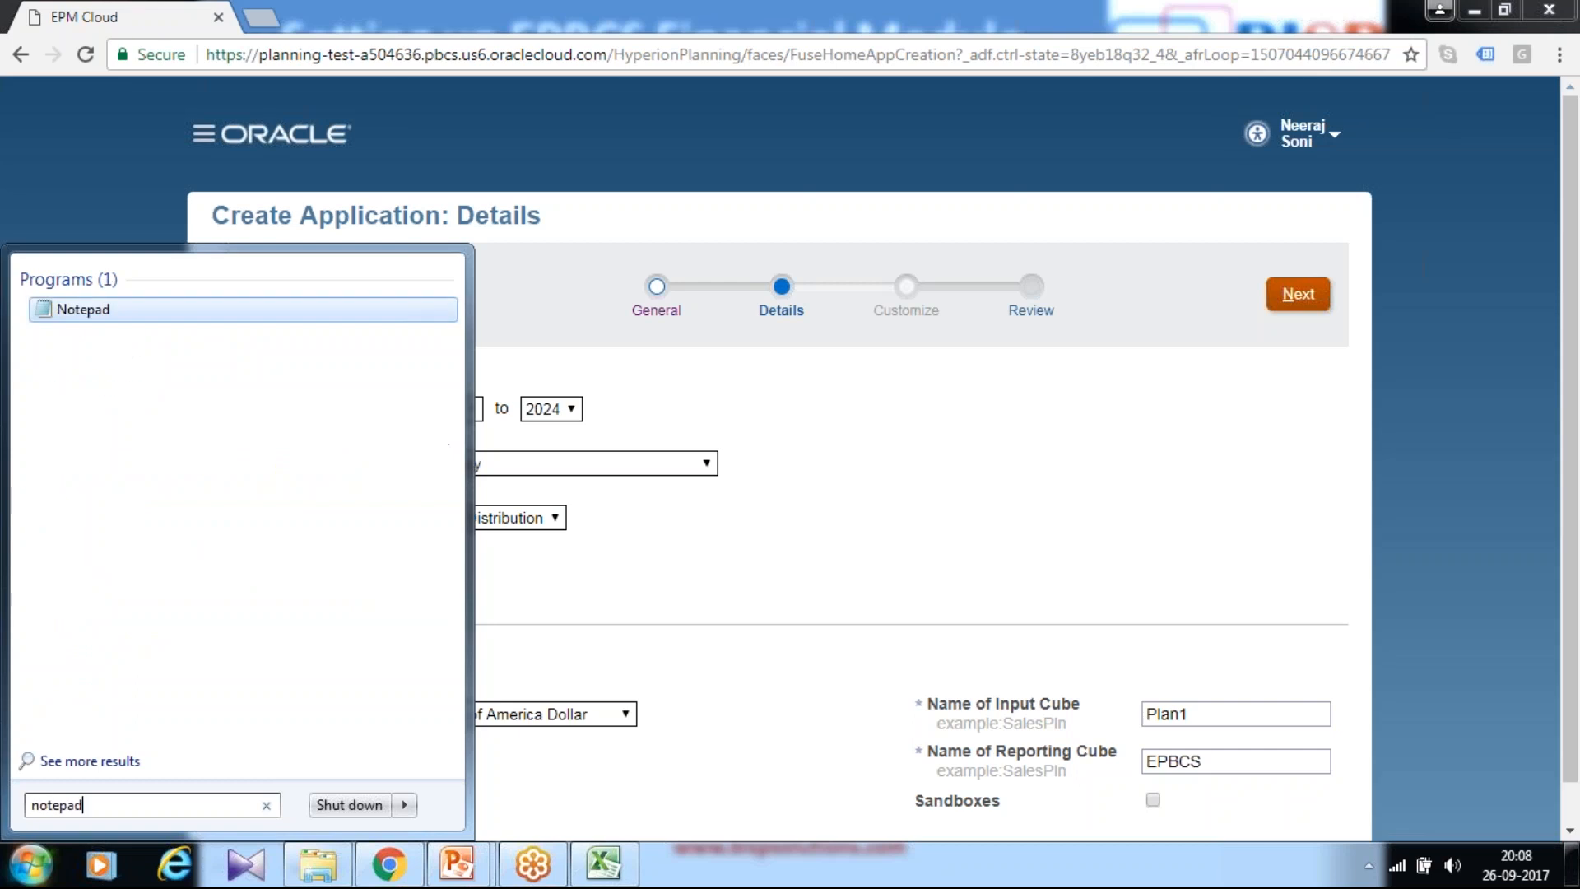
key("Return")
left_click_drag(383, 558, 810, 658)
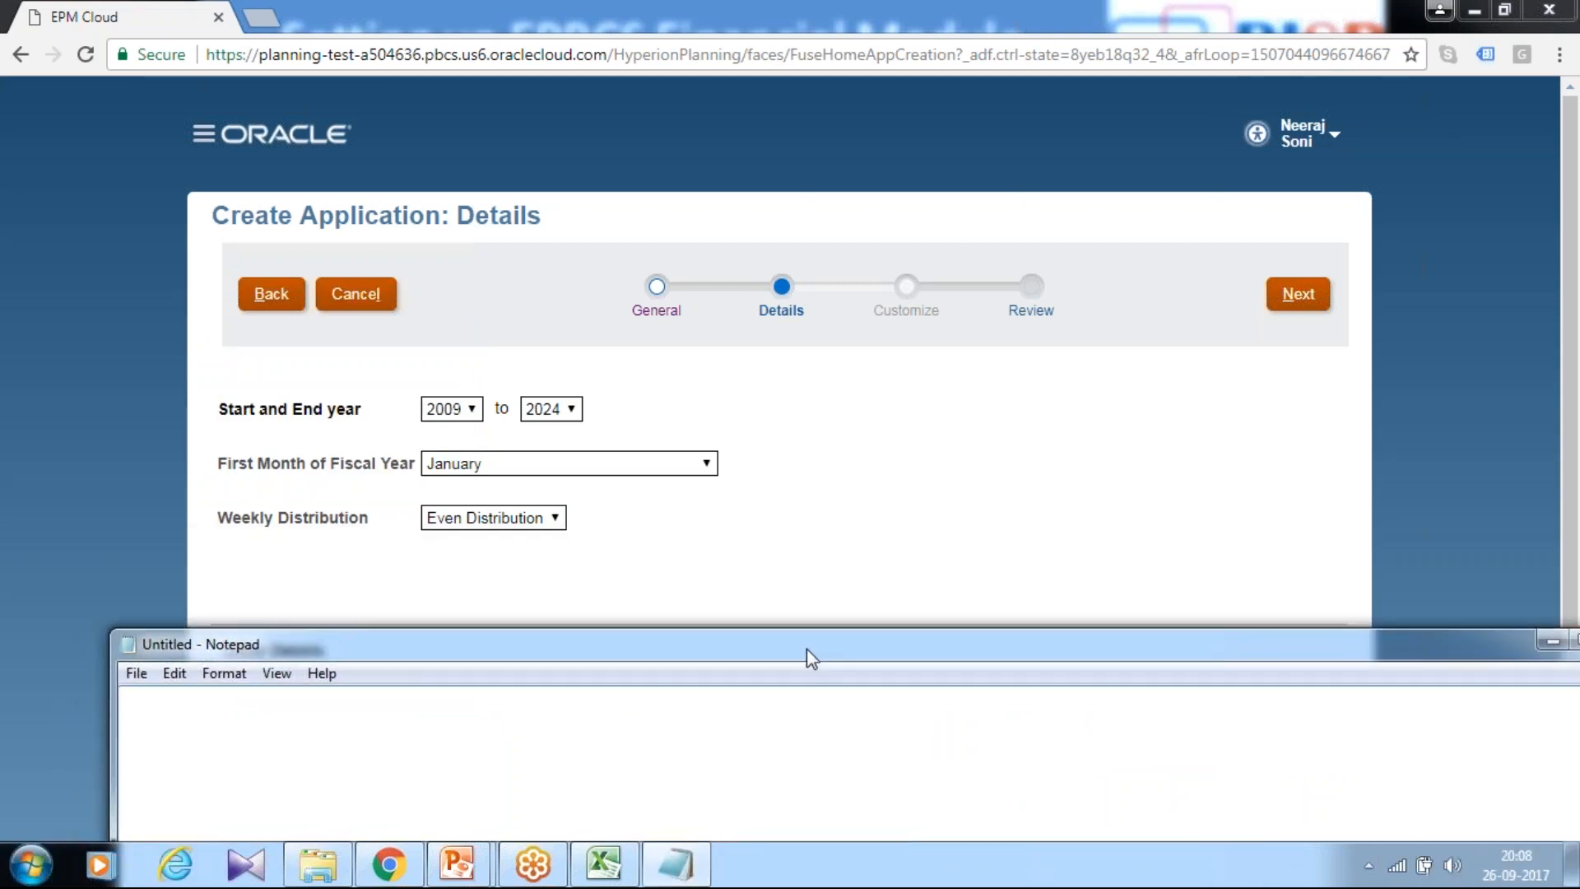
Step: Note historical data 2014 to 2016 (3 years), current data 2017, future data 2018 to 2020, 7 Years
type("Historical data : 2014 to 20")
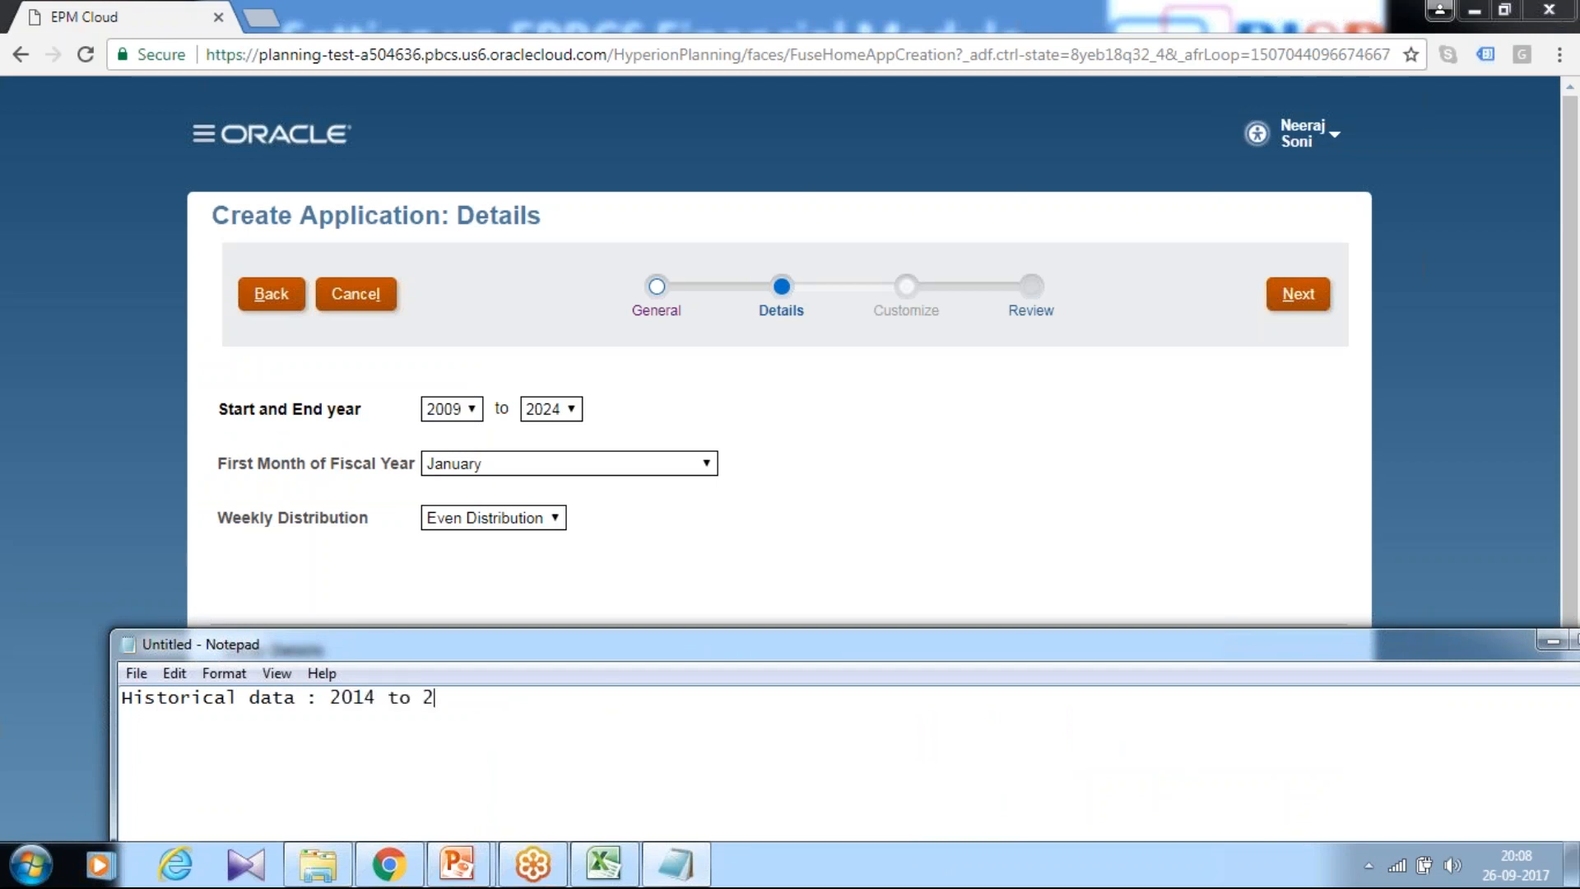
type("16 3 Year")
key("Return")
type("Current Data")
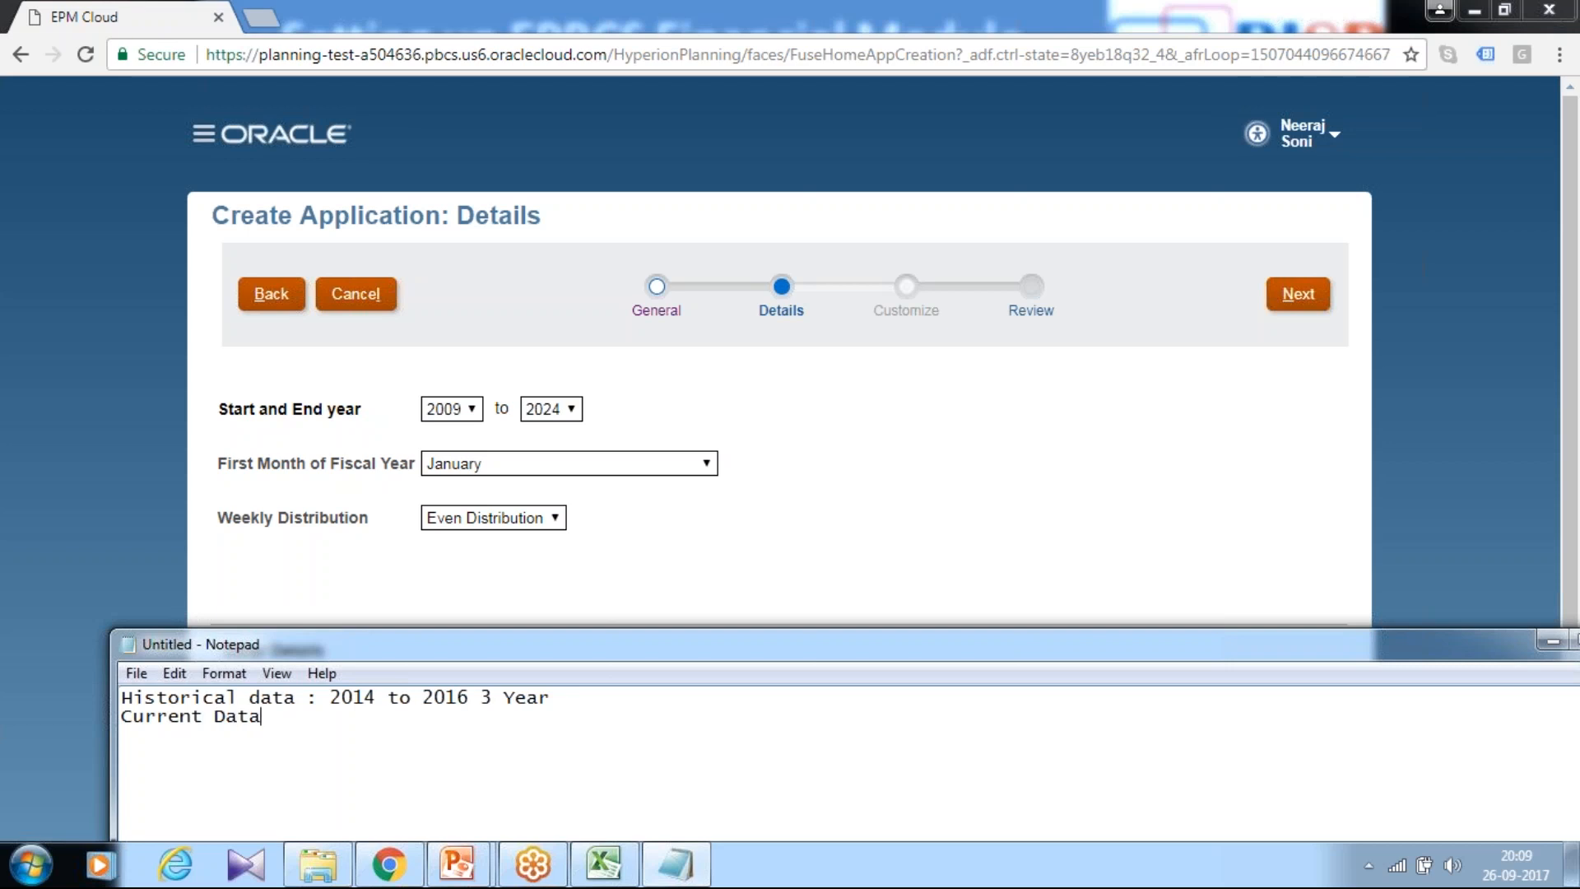
type(" : 2017")
key("Return")
type("Future Data :")
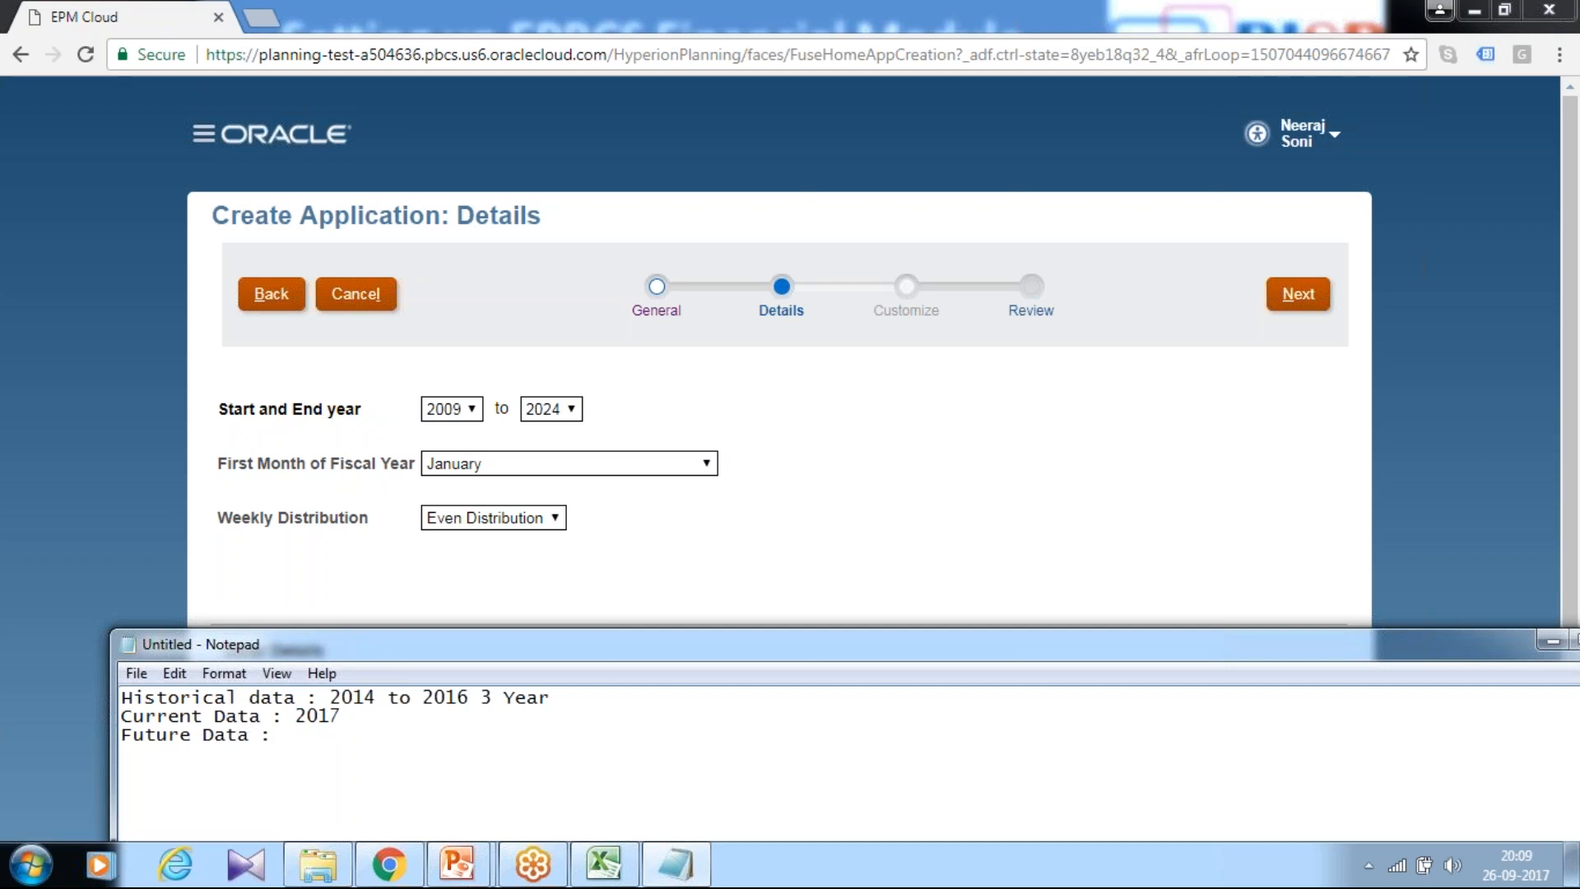
type(" 2018 to 2020")
key("shift+Down")
key("shift+Down")
key("shift+Down")
key("Down")
type("7 Years")
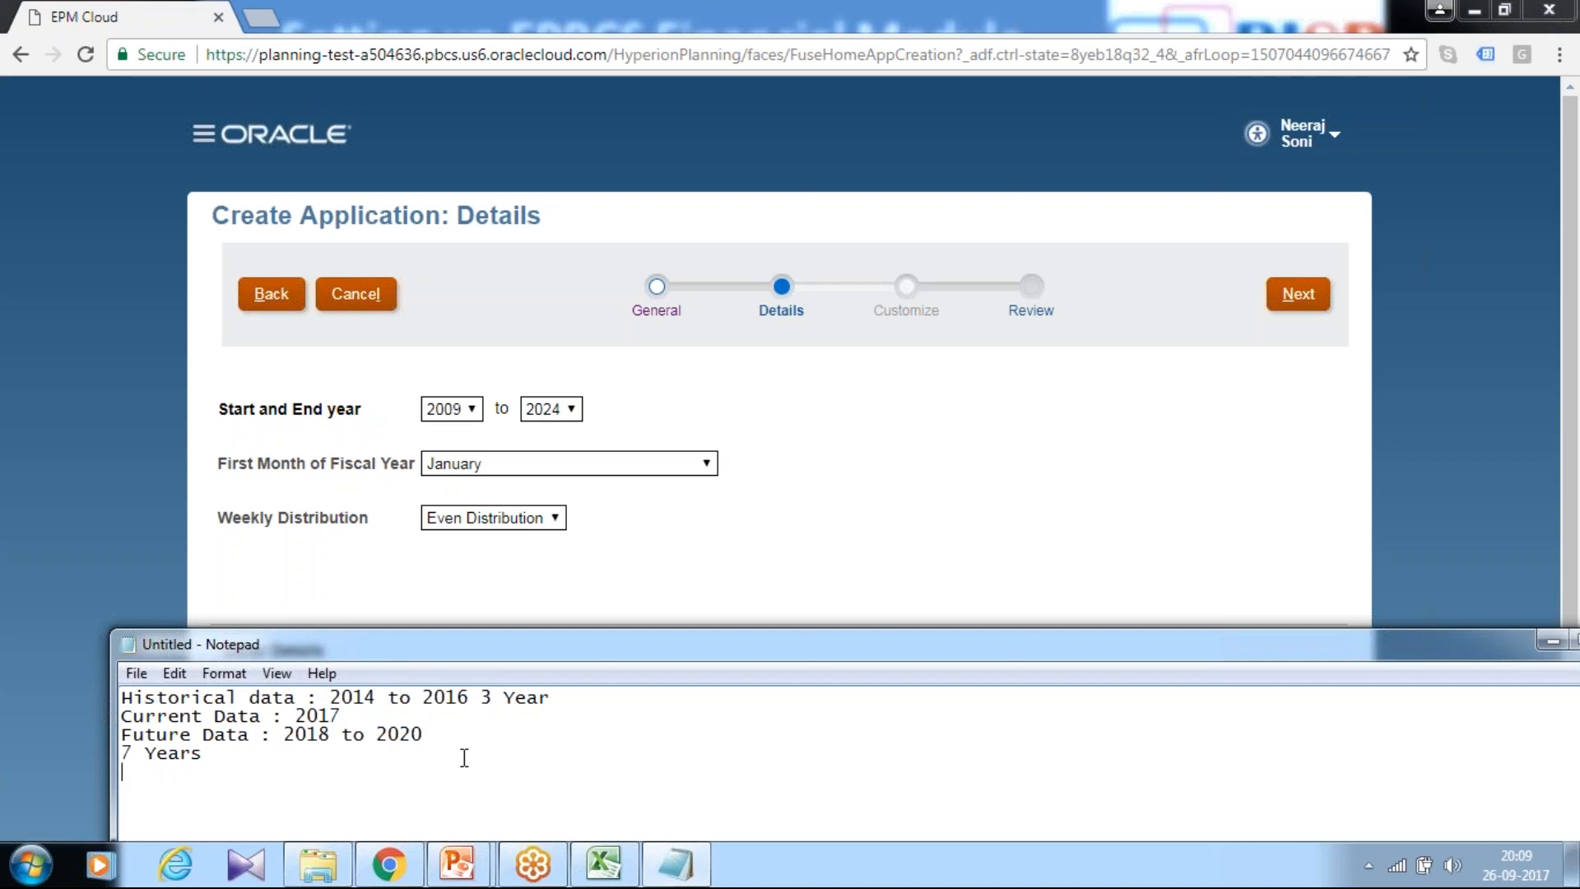
Step: Keep Even Distribution weekly spread and the 2009–2024, USD, Plan1/EPBCS details, continuing to Review
left_click(487, 513)
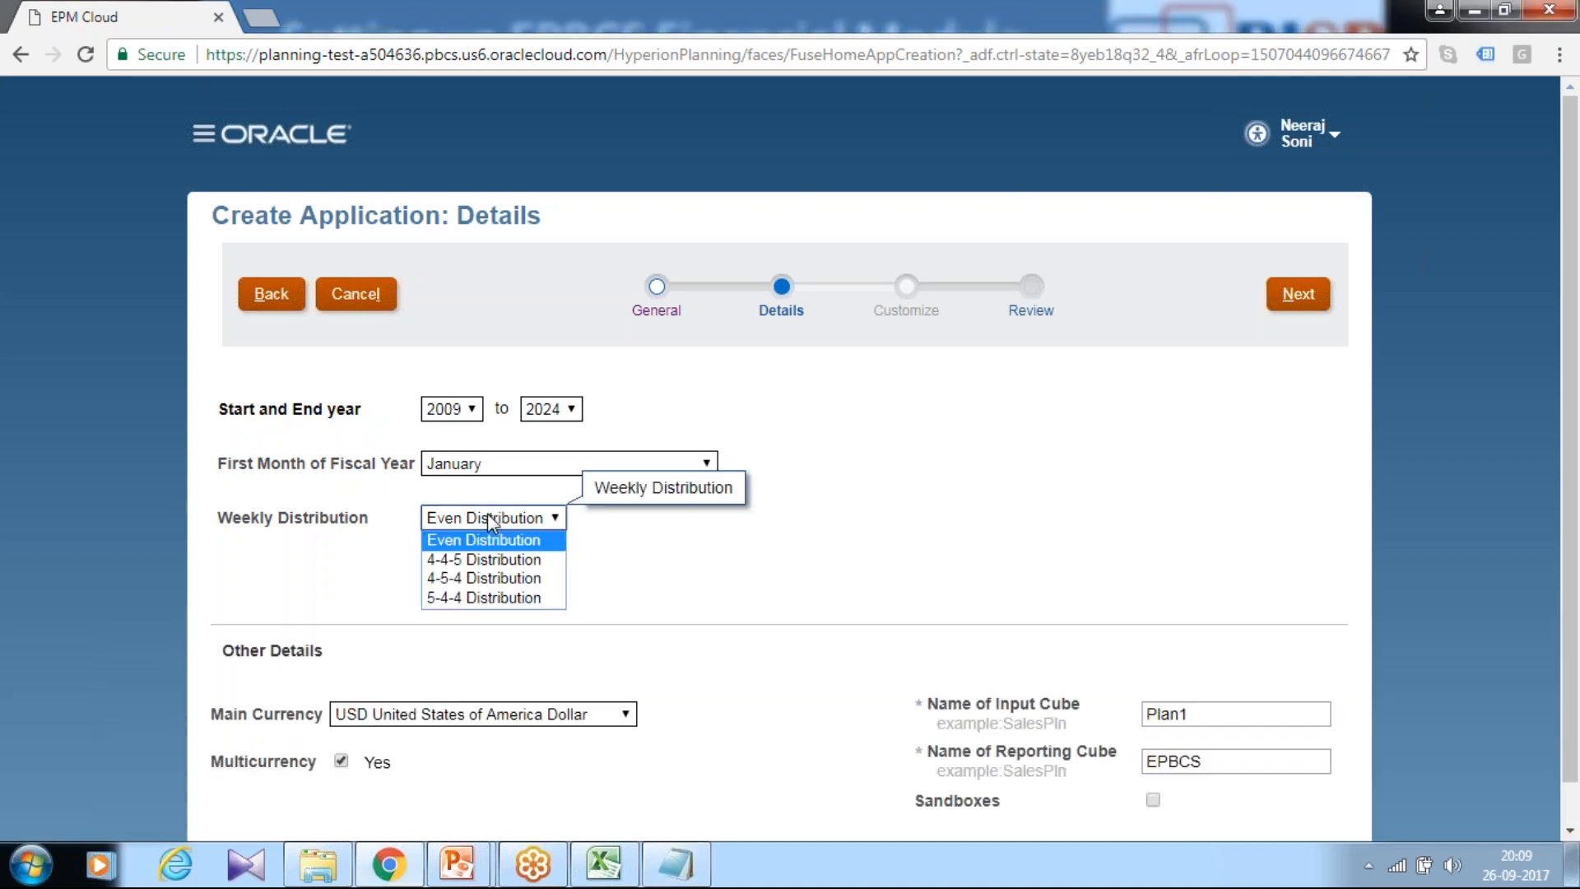
left_click(487, 514)
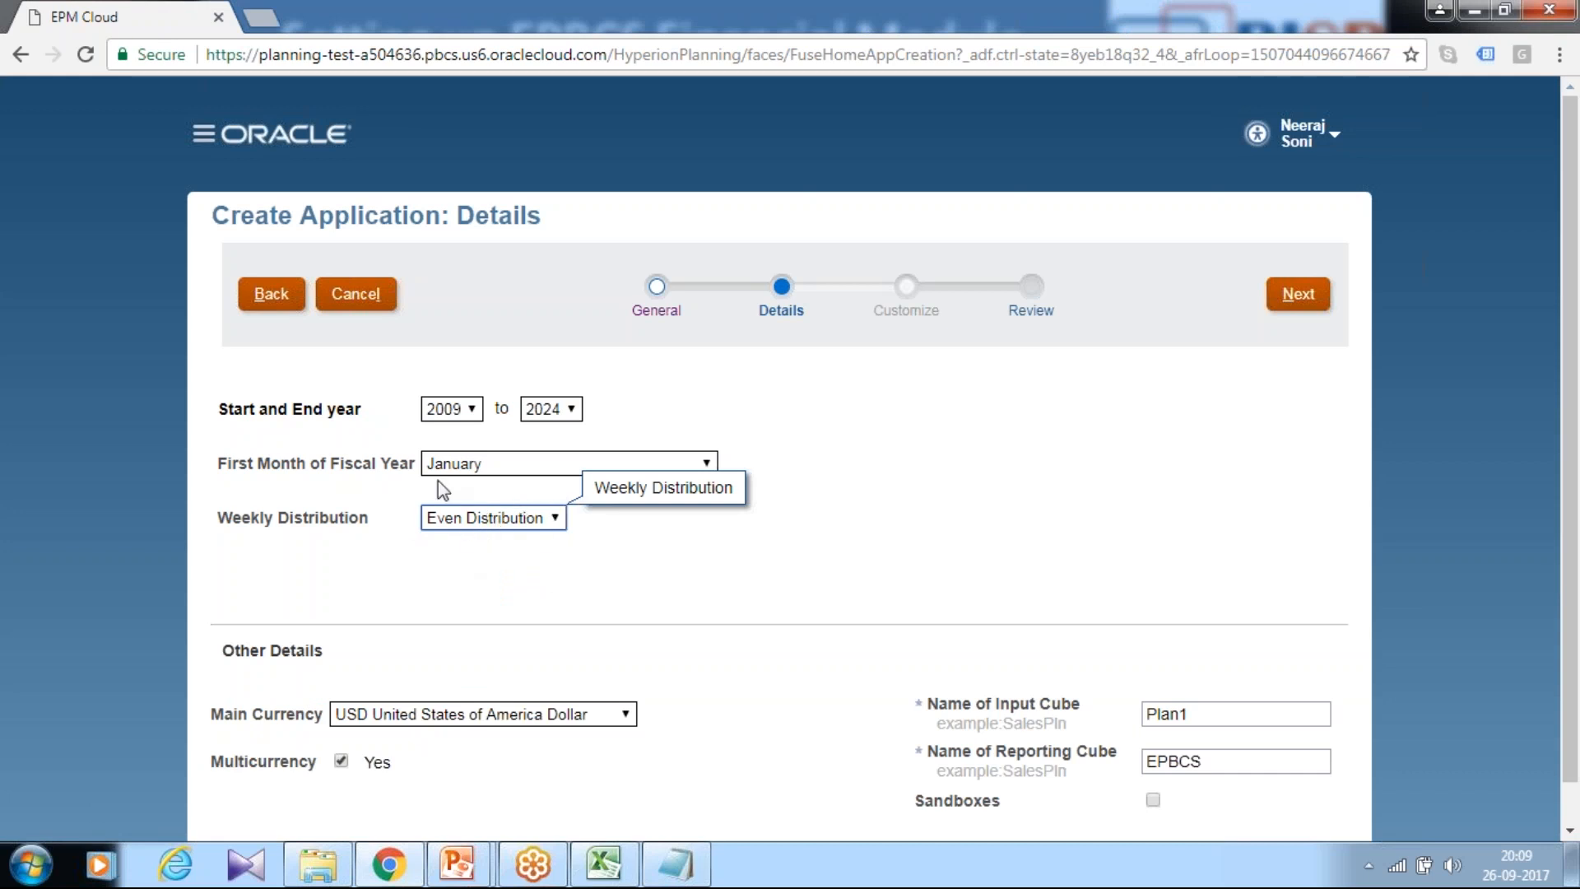
scroll(876, 658, "down", 1)
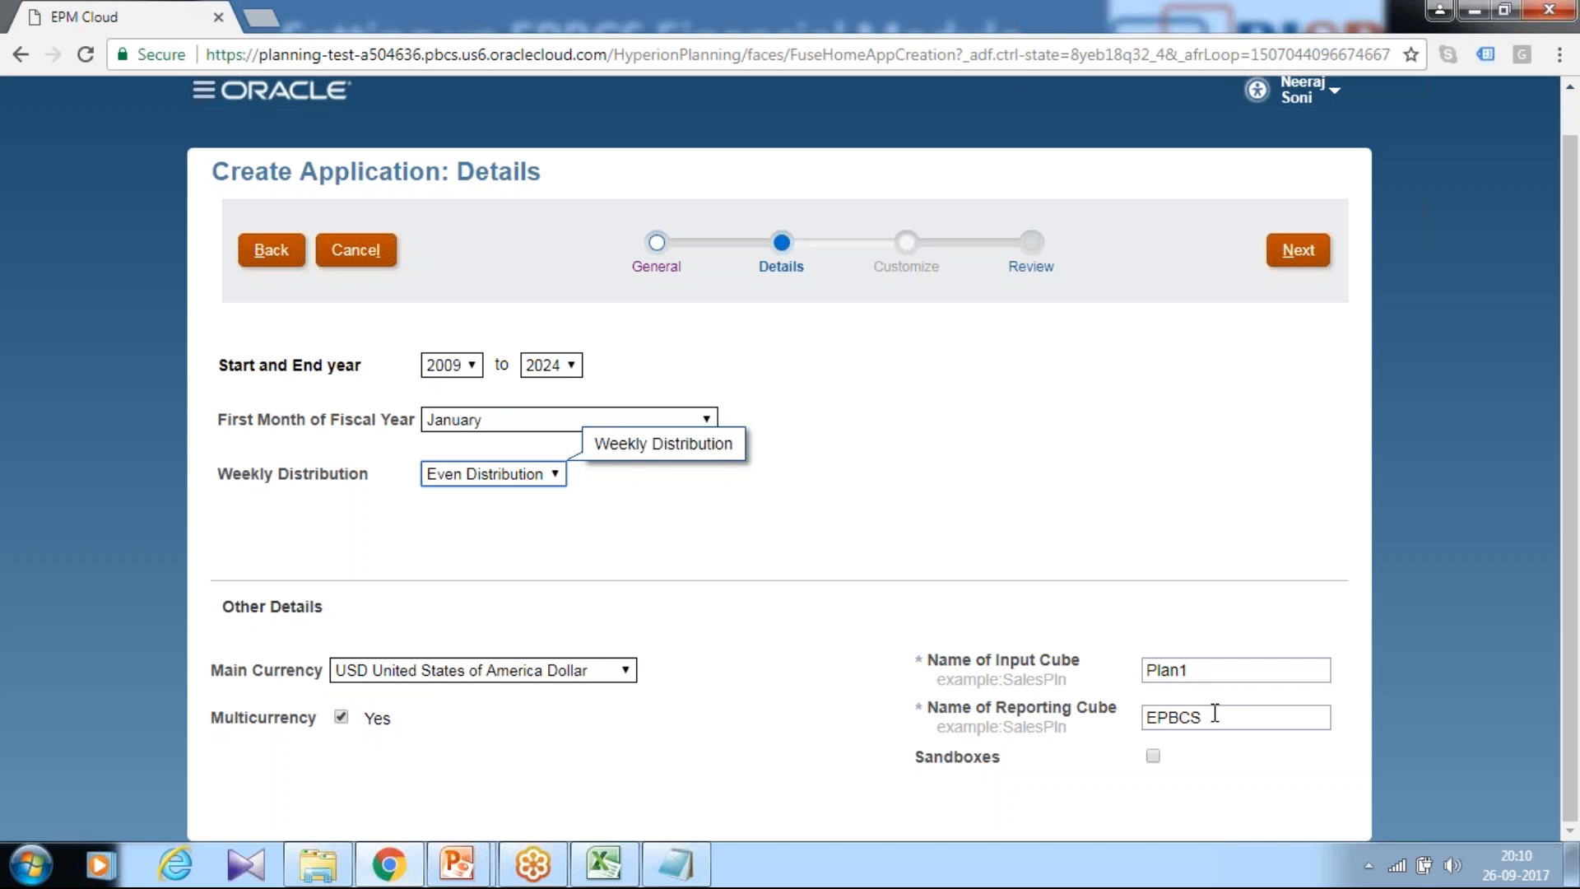
left_click(1314, 252)
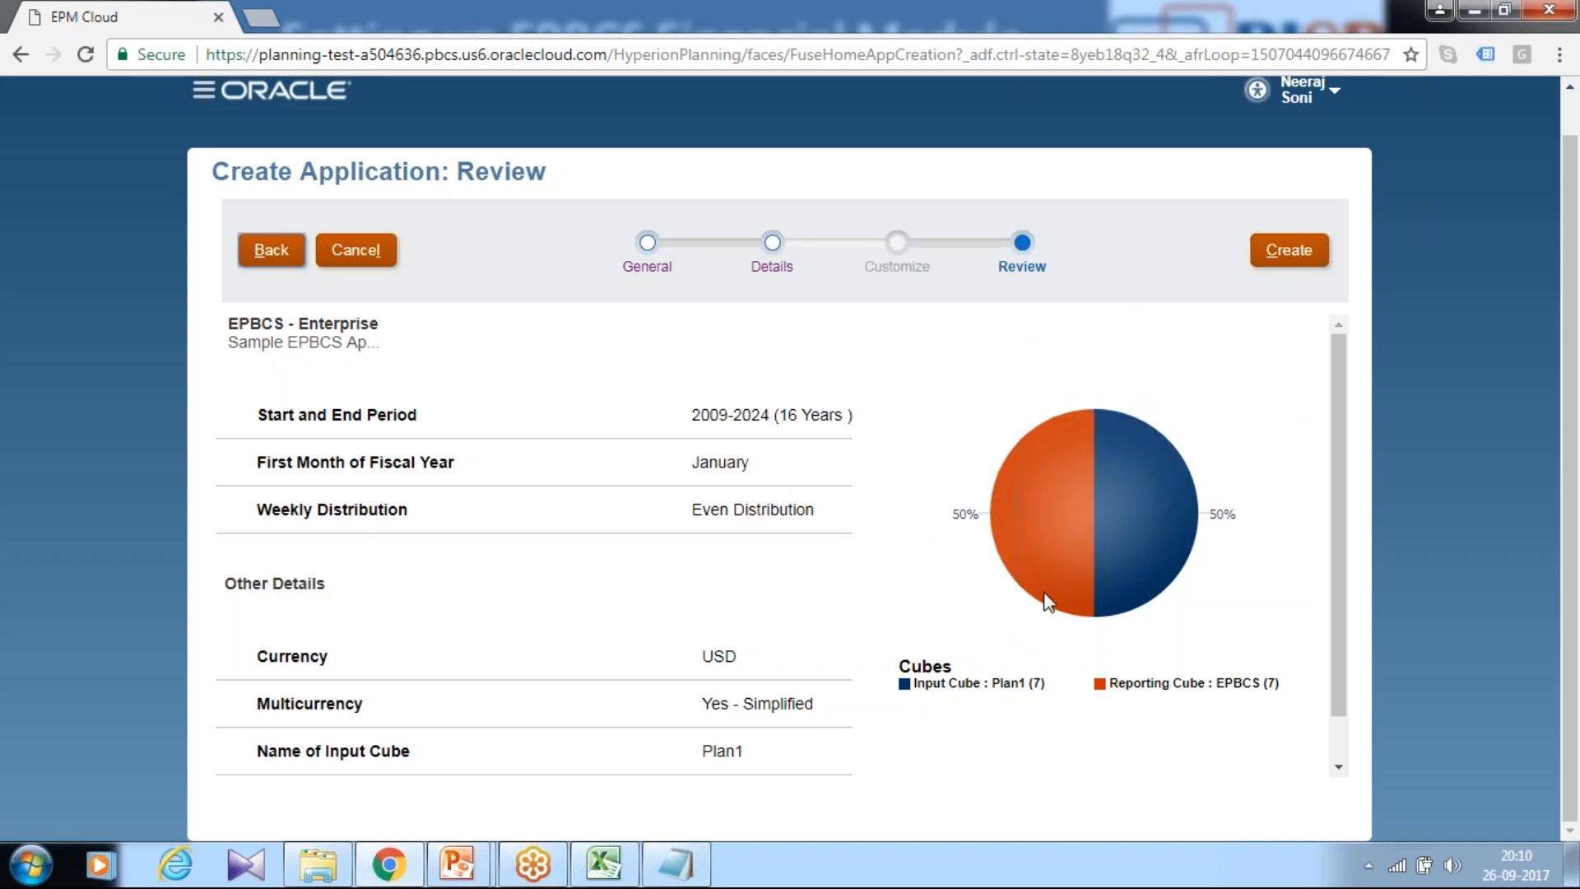
Step: Create the EPBCS application, acknowledge the success message, and show the Enable Financials slide
left_click(1302, 255)
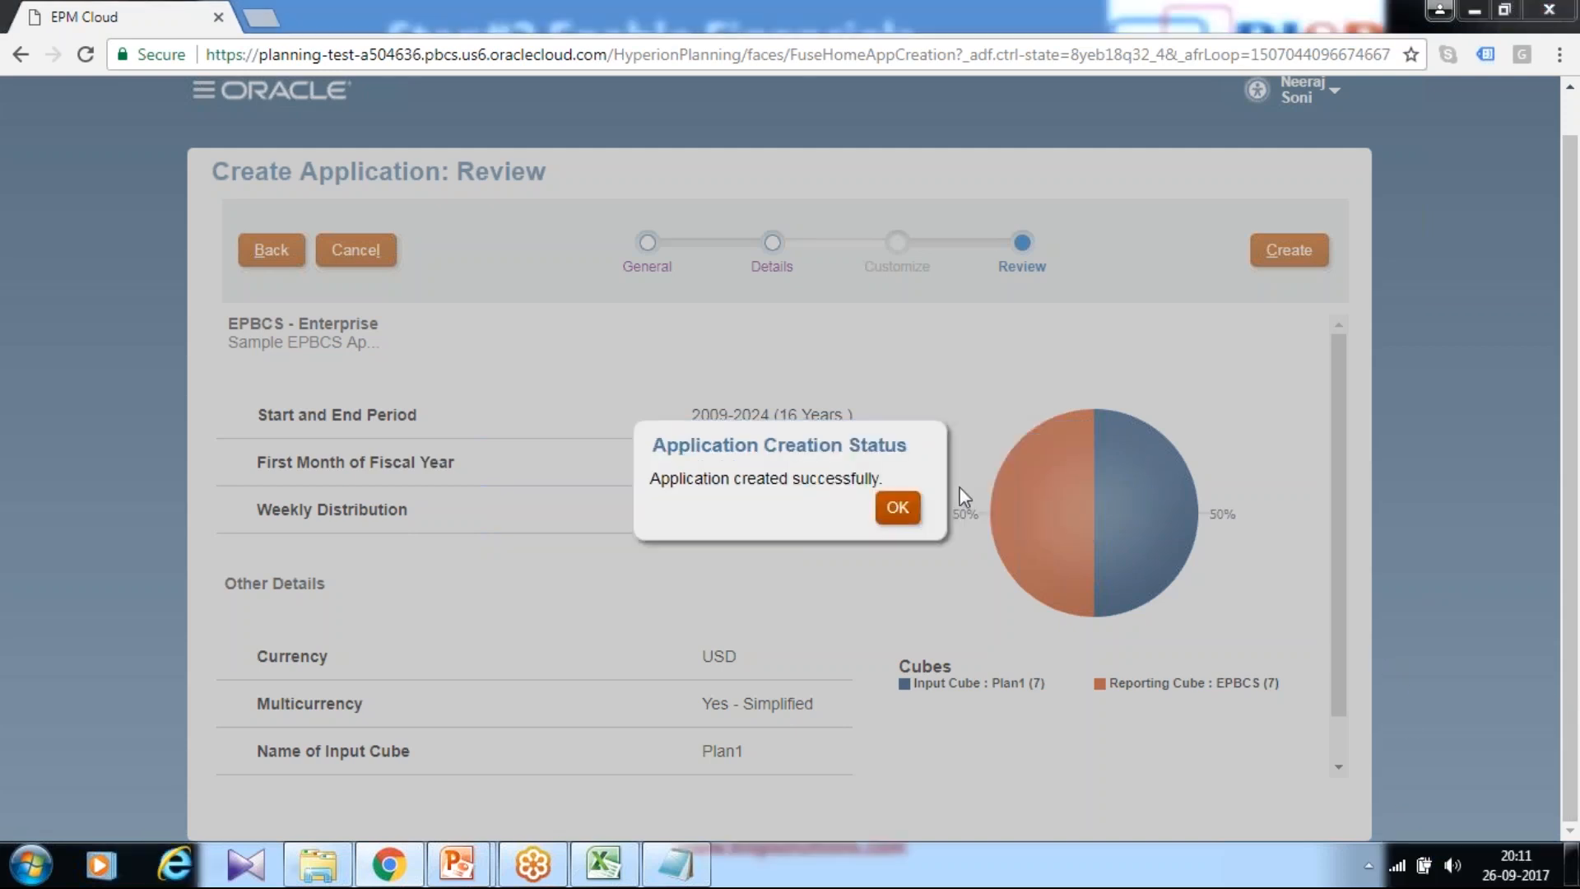
left_click(890, 512)
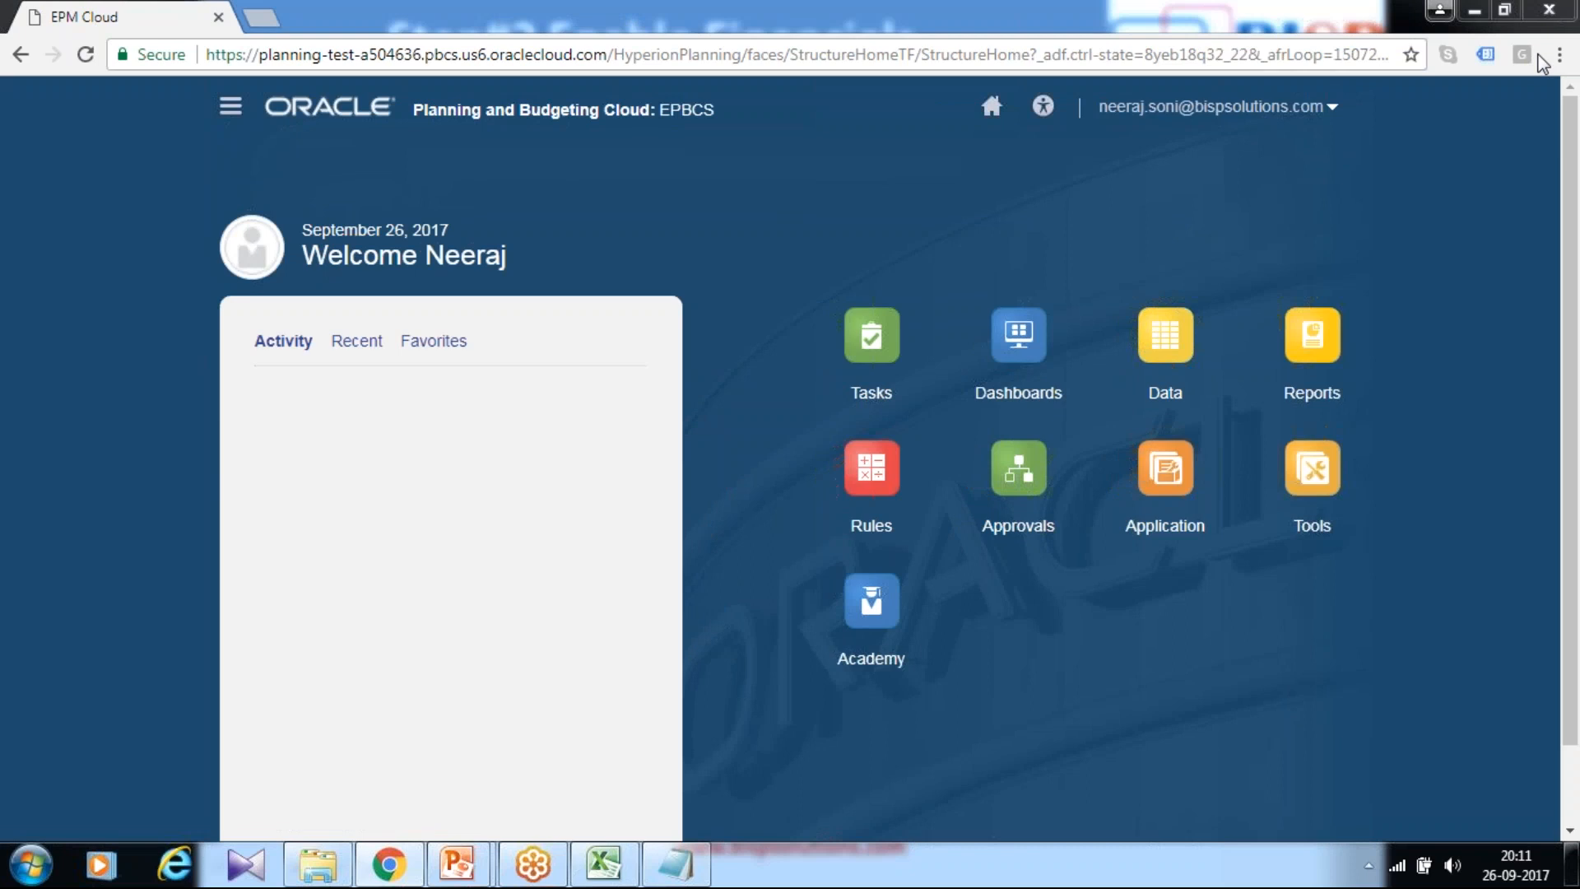
left_click(471, 865)
left_click(576, 740)
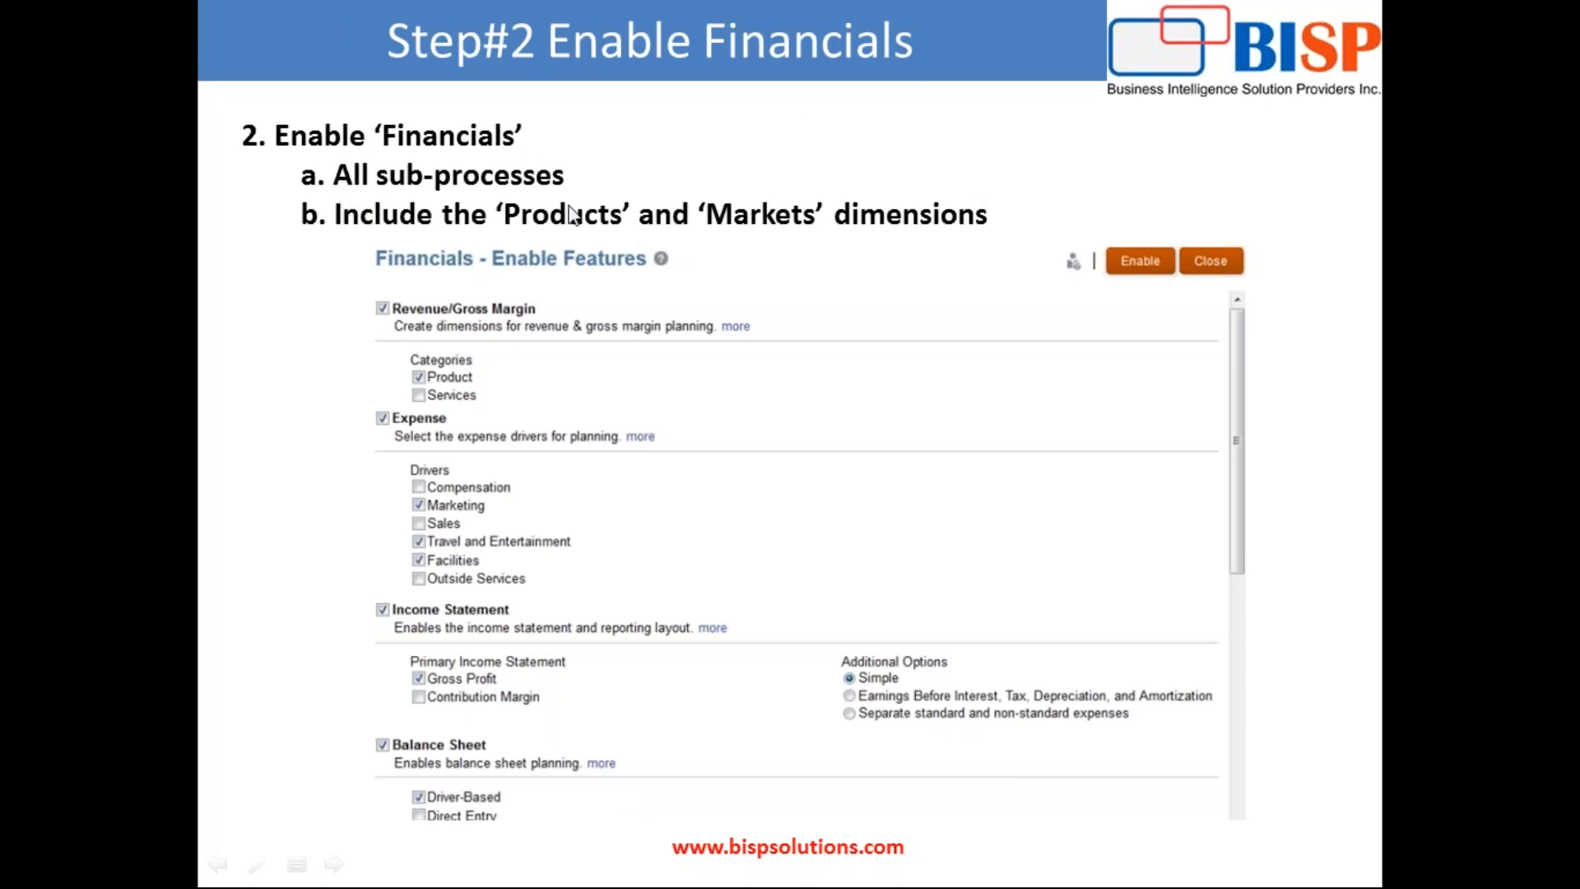
Step: Leave the Step#2 Enable Financials slide and return to the EPBCS home page in Chrome
key("alt+Tab")
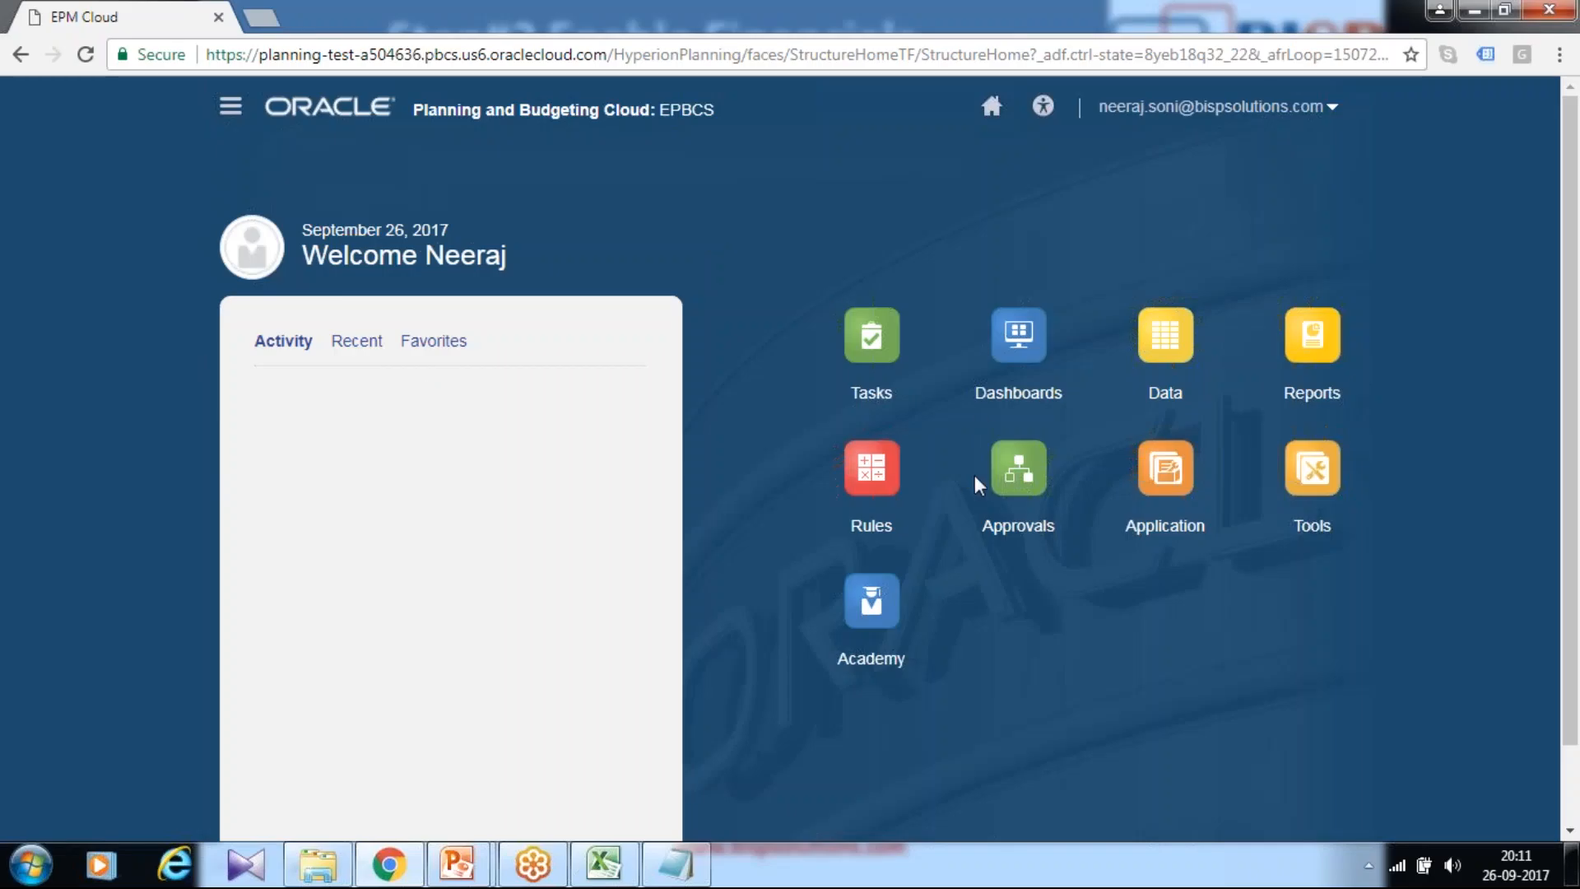
Step: Go to Application > Configure, switch the process to Financials, and bring up Enable Features
left_click(1168, 531)
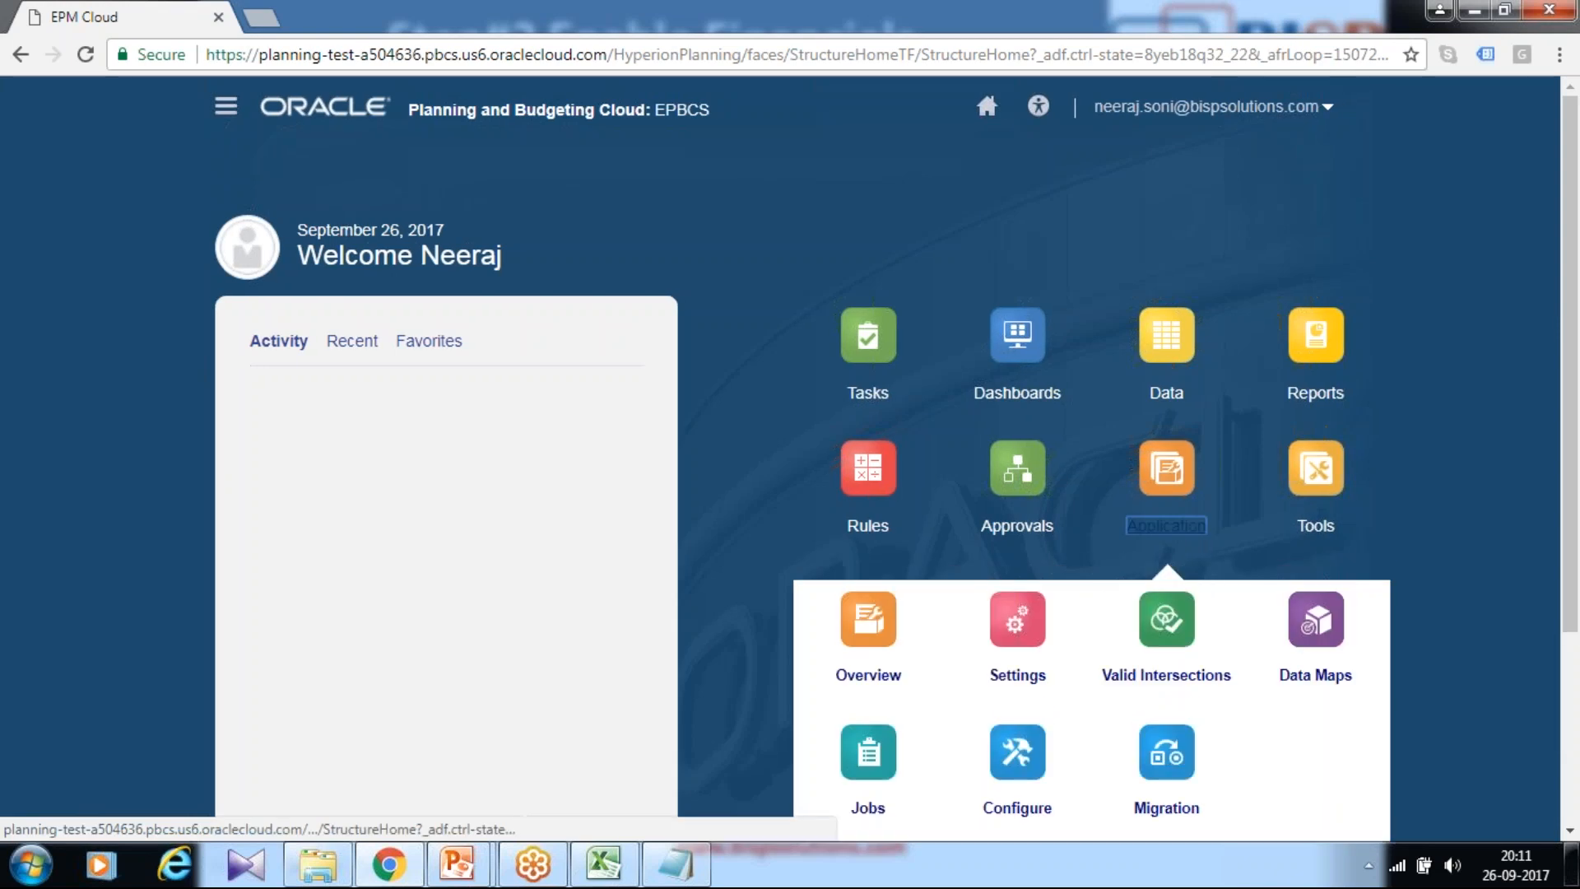
scroll(1168, 559, "down", 3)
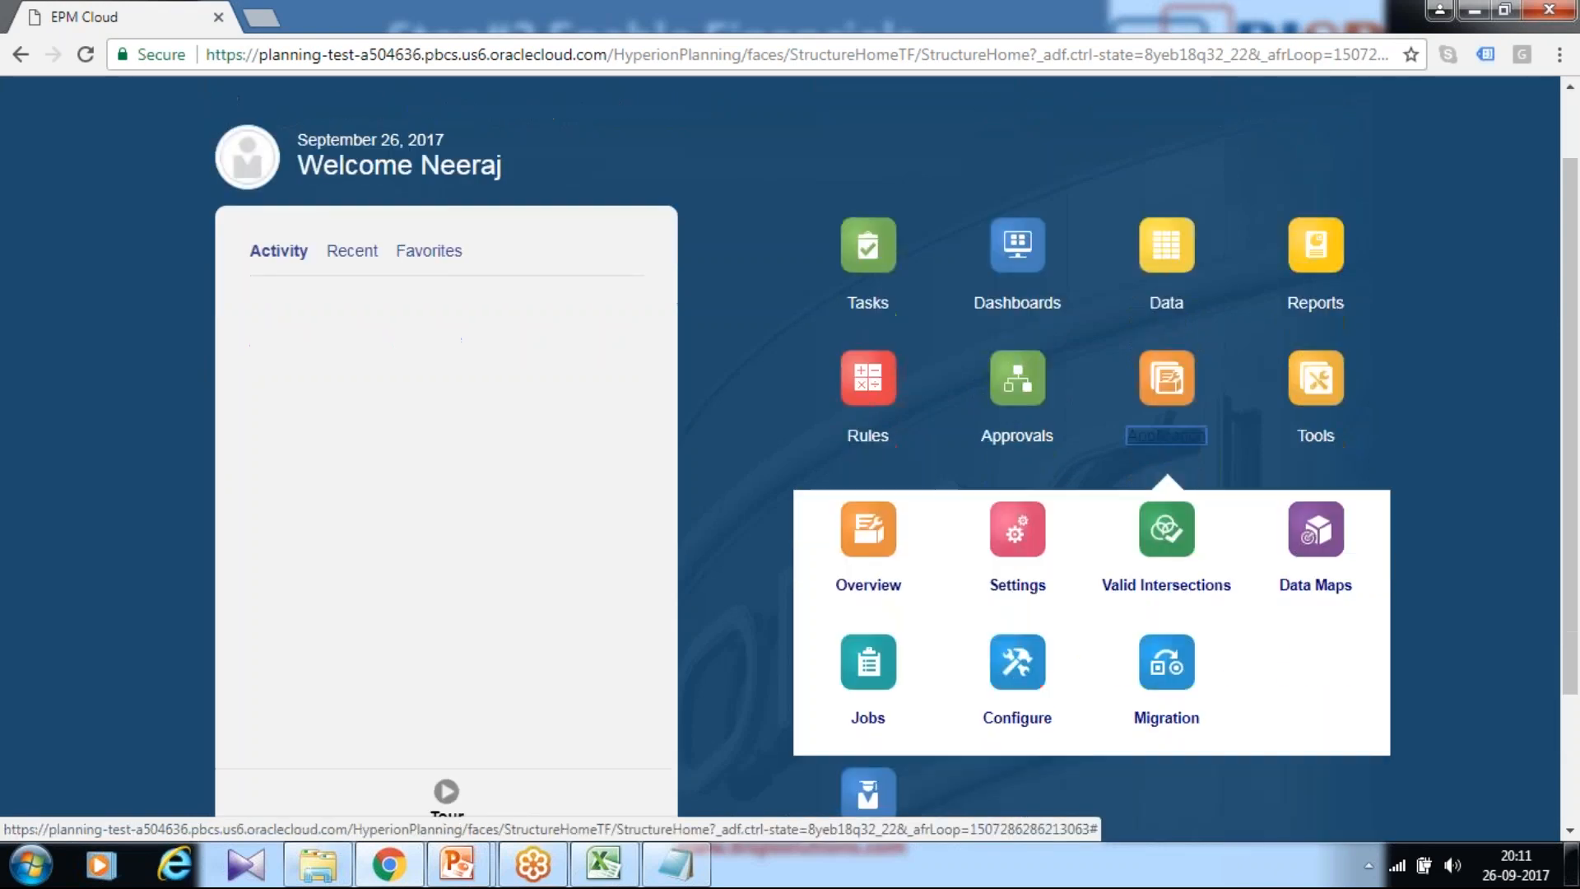
left_click(1019, 693)
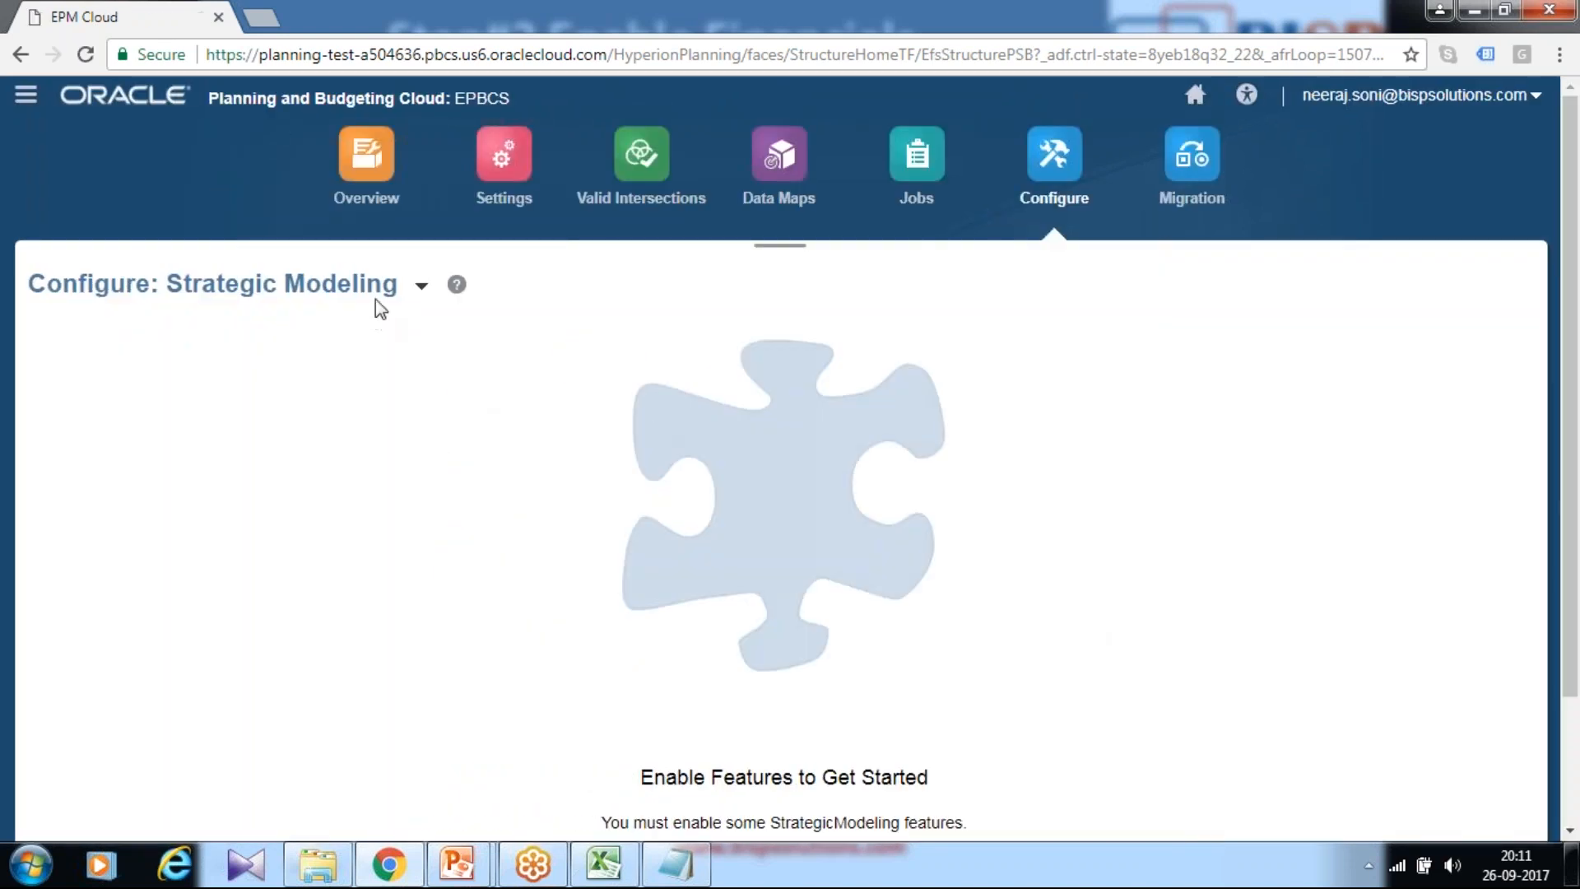
left_click(421, 286)
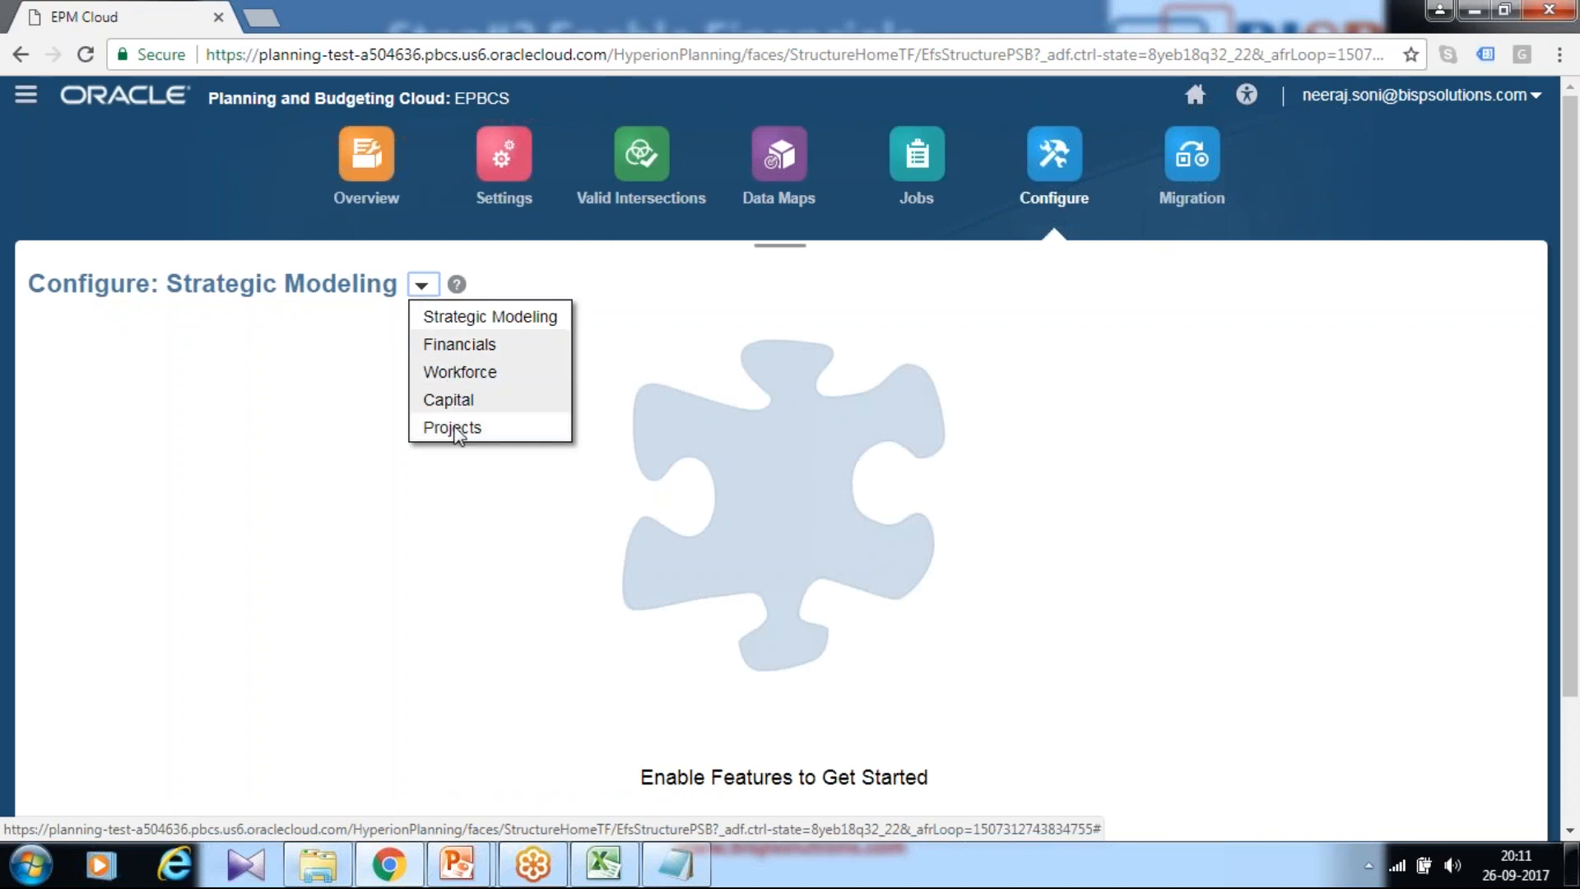
left_click(466, 345)
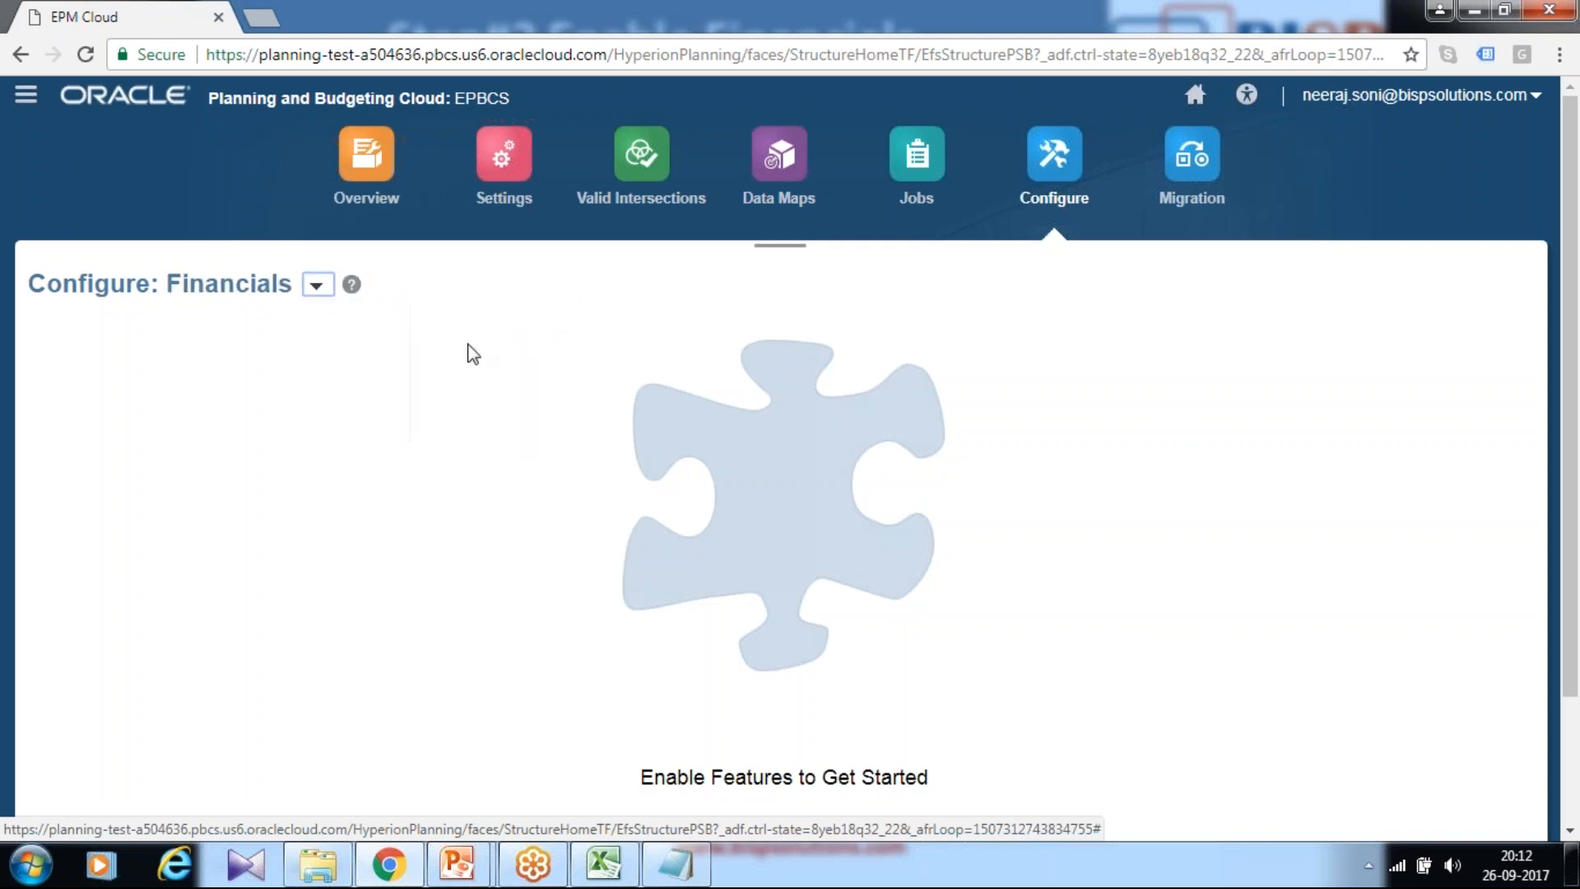
scroll(1199, 592, "down", 2)
left_click(768, 723)
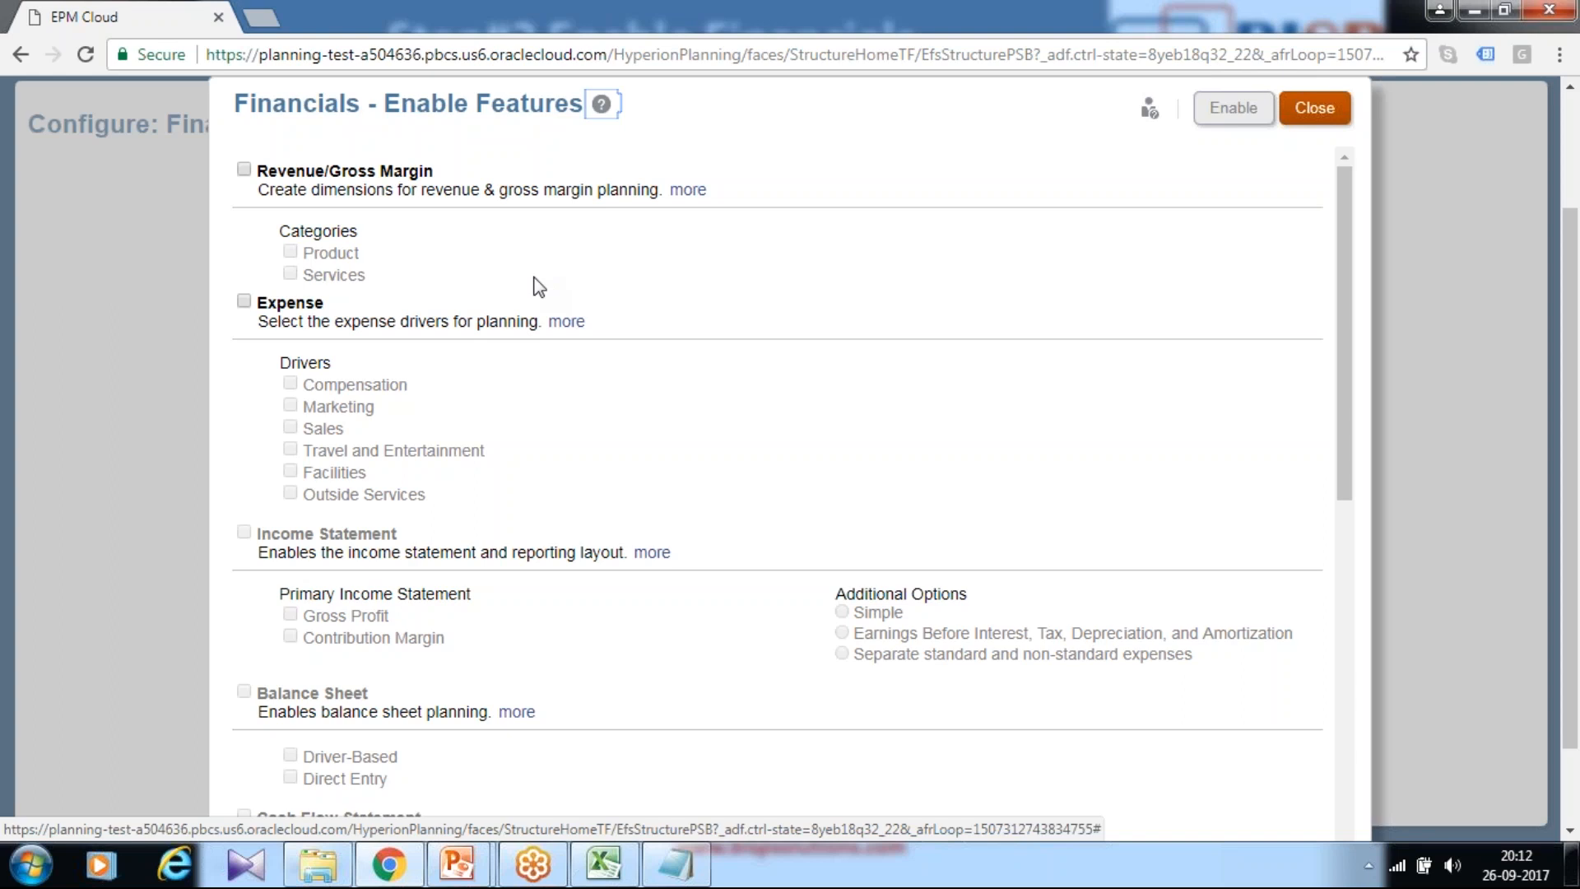
Step: Enable Revenue/Gross Margin with Product, and Expense with Marketing, Travel and Entertainment, and Facilities
left_click(247, 171)
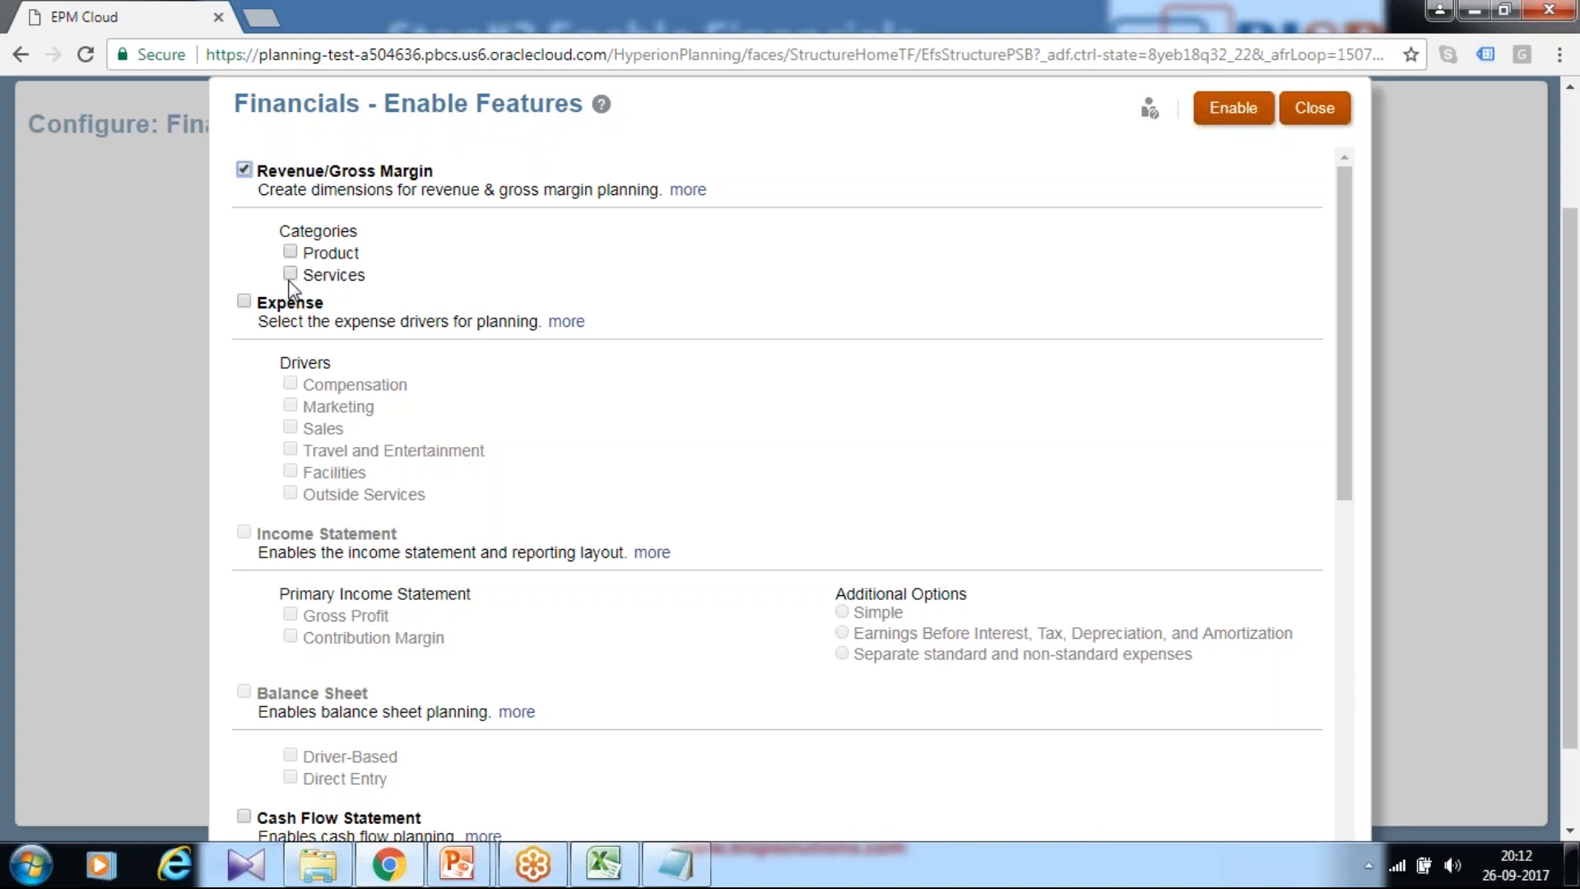
left_click(290, 252)
left_click(243, 303)
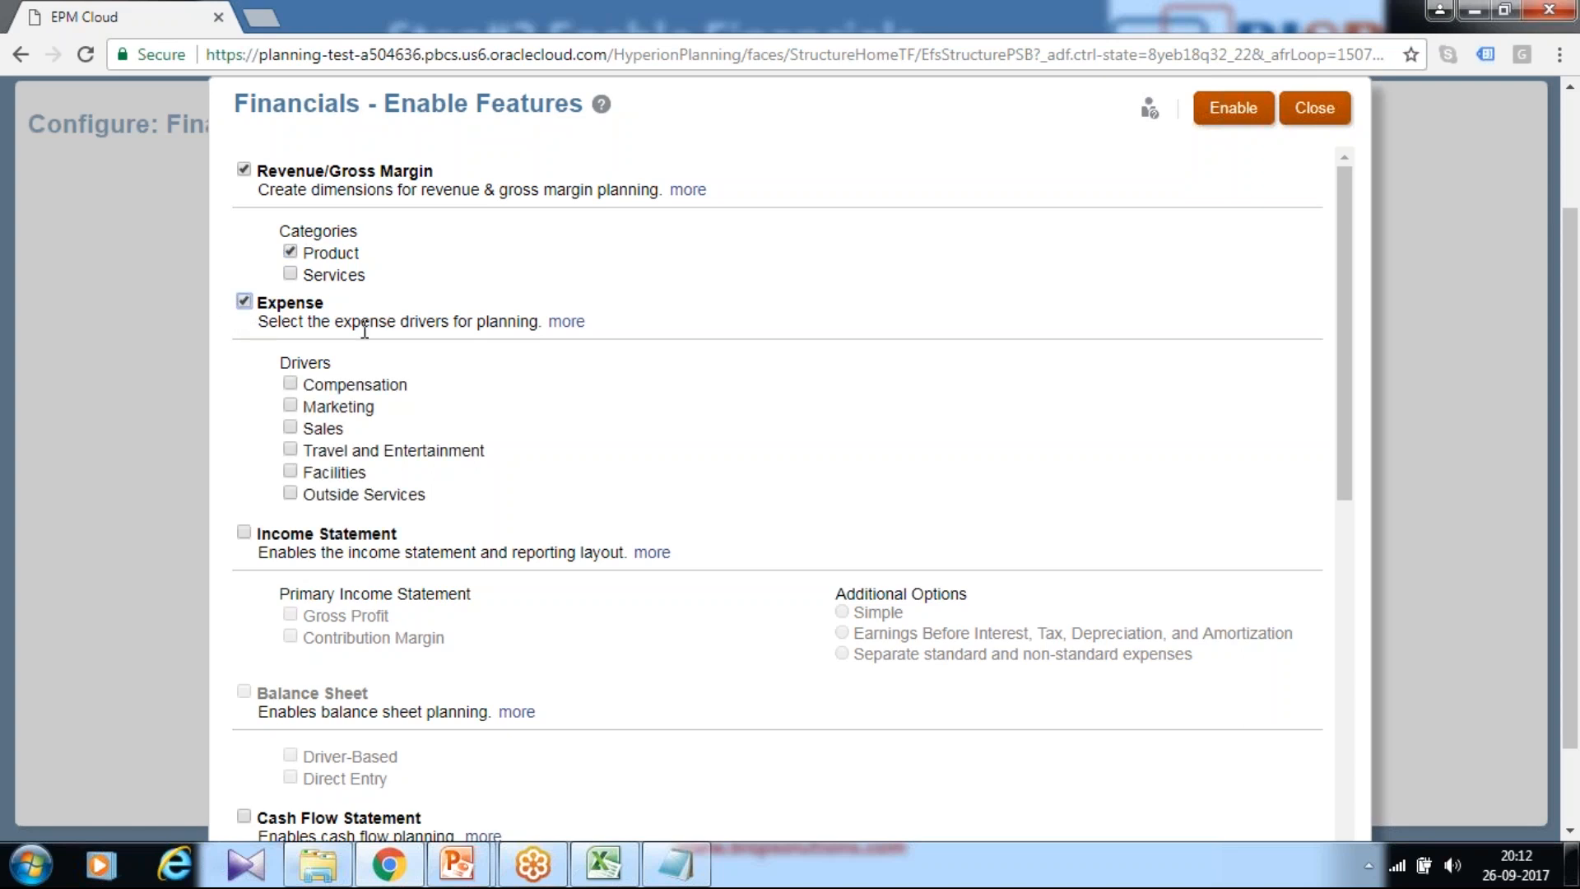
left_click(289, 407)
left_click(290, 450)
left_click(292, 472)
Step: Enable Income Statement with Gross Profit, and Balance Sheet
scroll(466, 472, "down", 3)
left_click(243, 301)
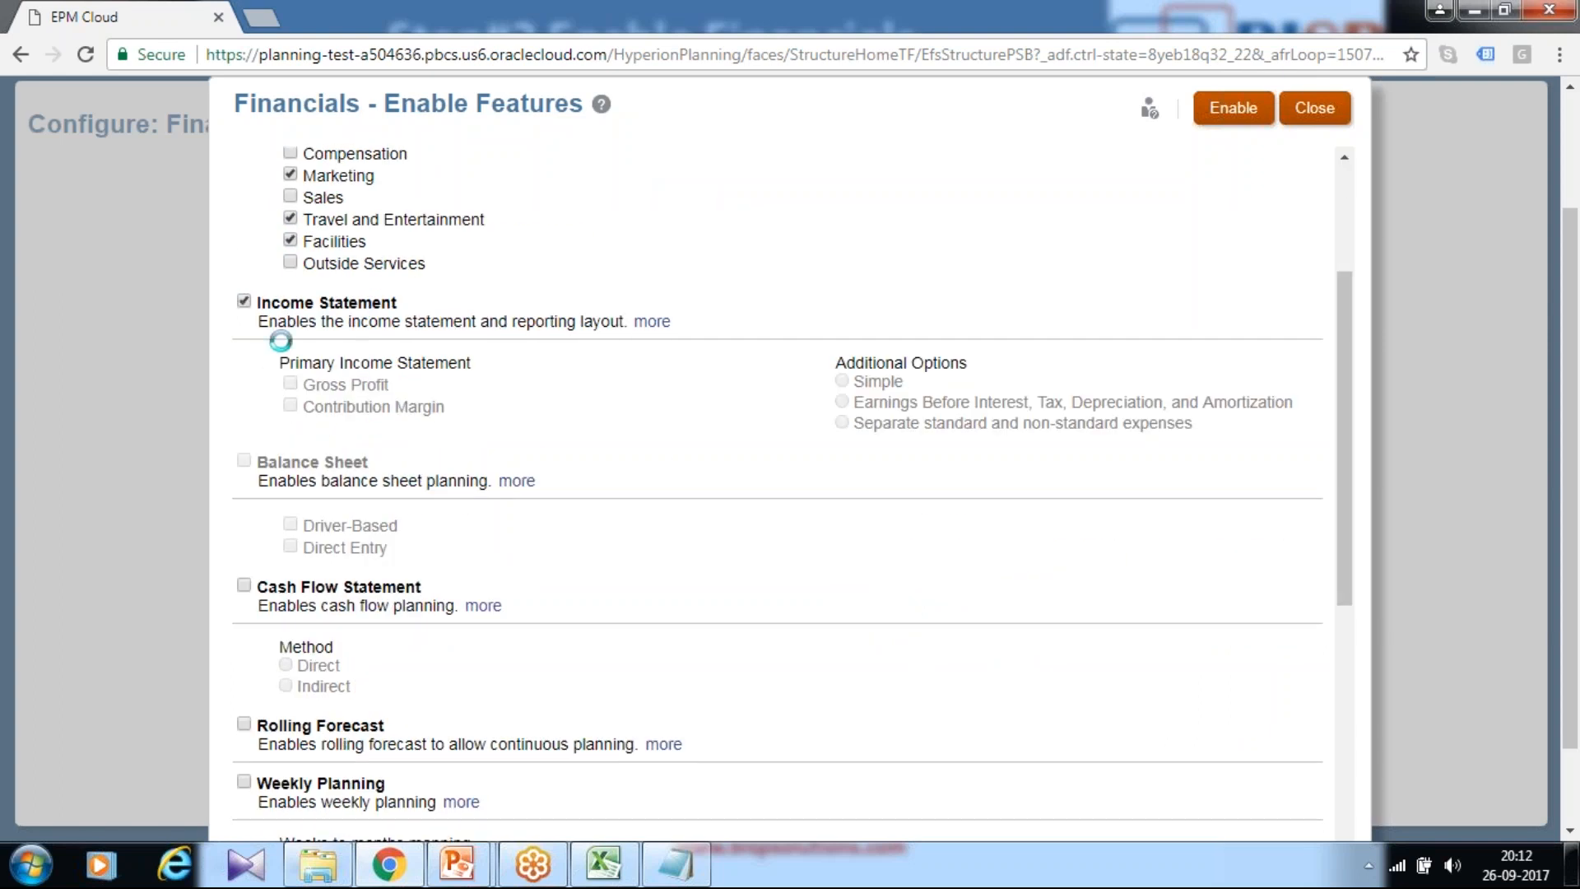
scroll(375, 372, "up", 3)
scroll(434, 472, "down", 1)
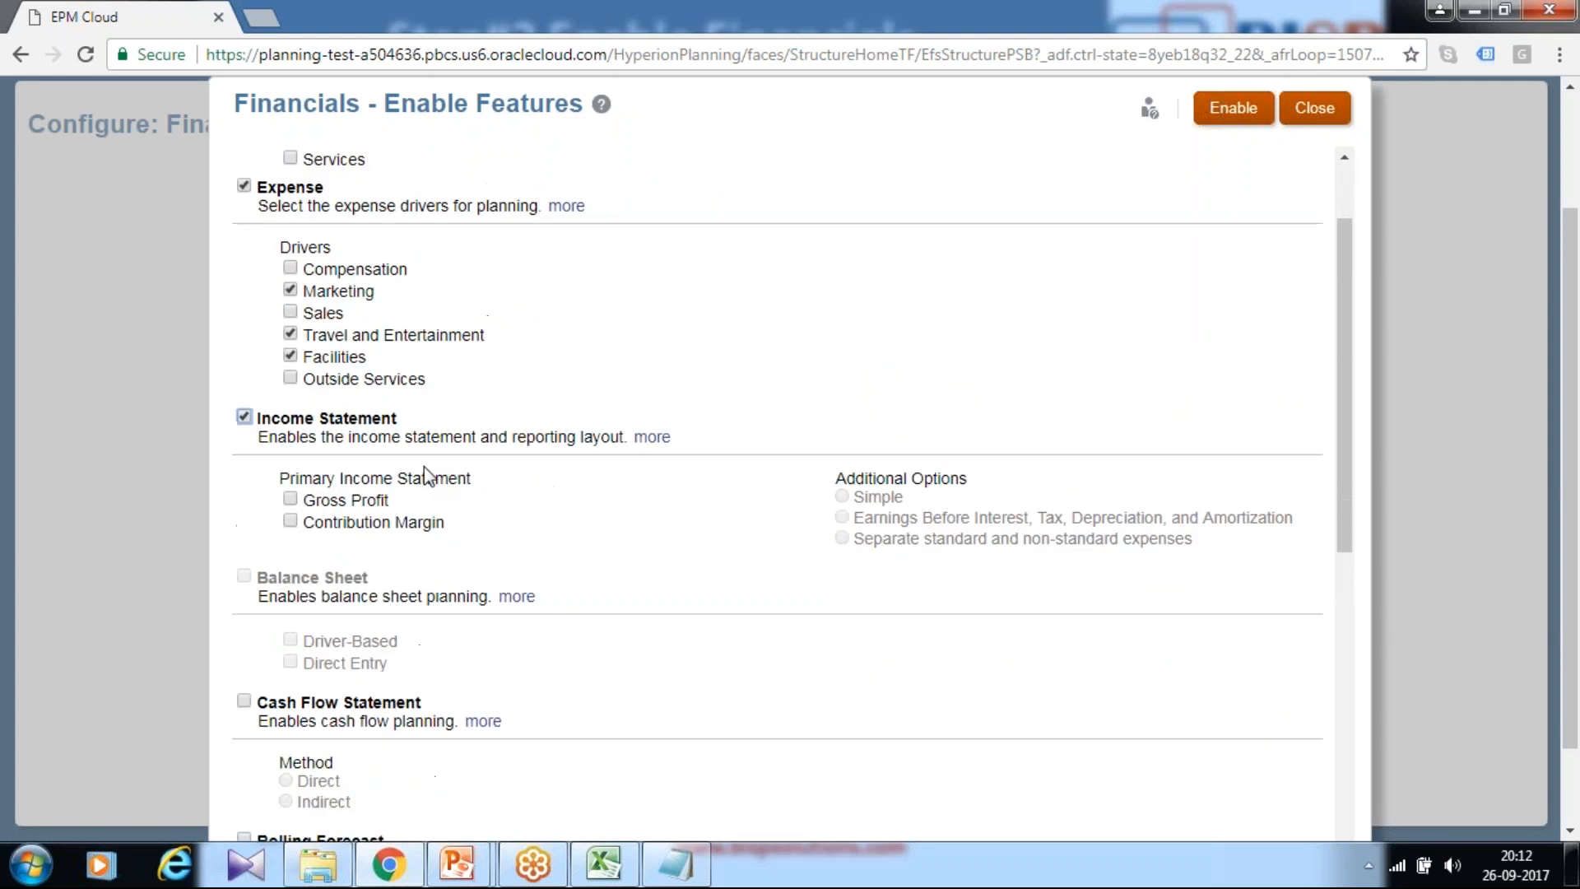
left_click(289, 499)
scroll(669, 469, "up", 1)
scroll(678, 461, "down", 2)
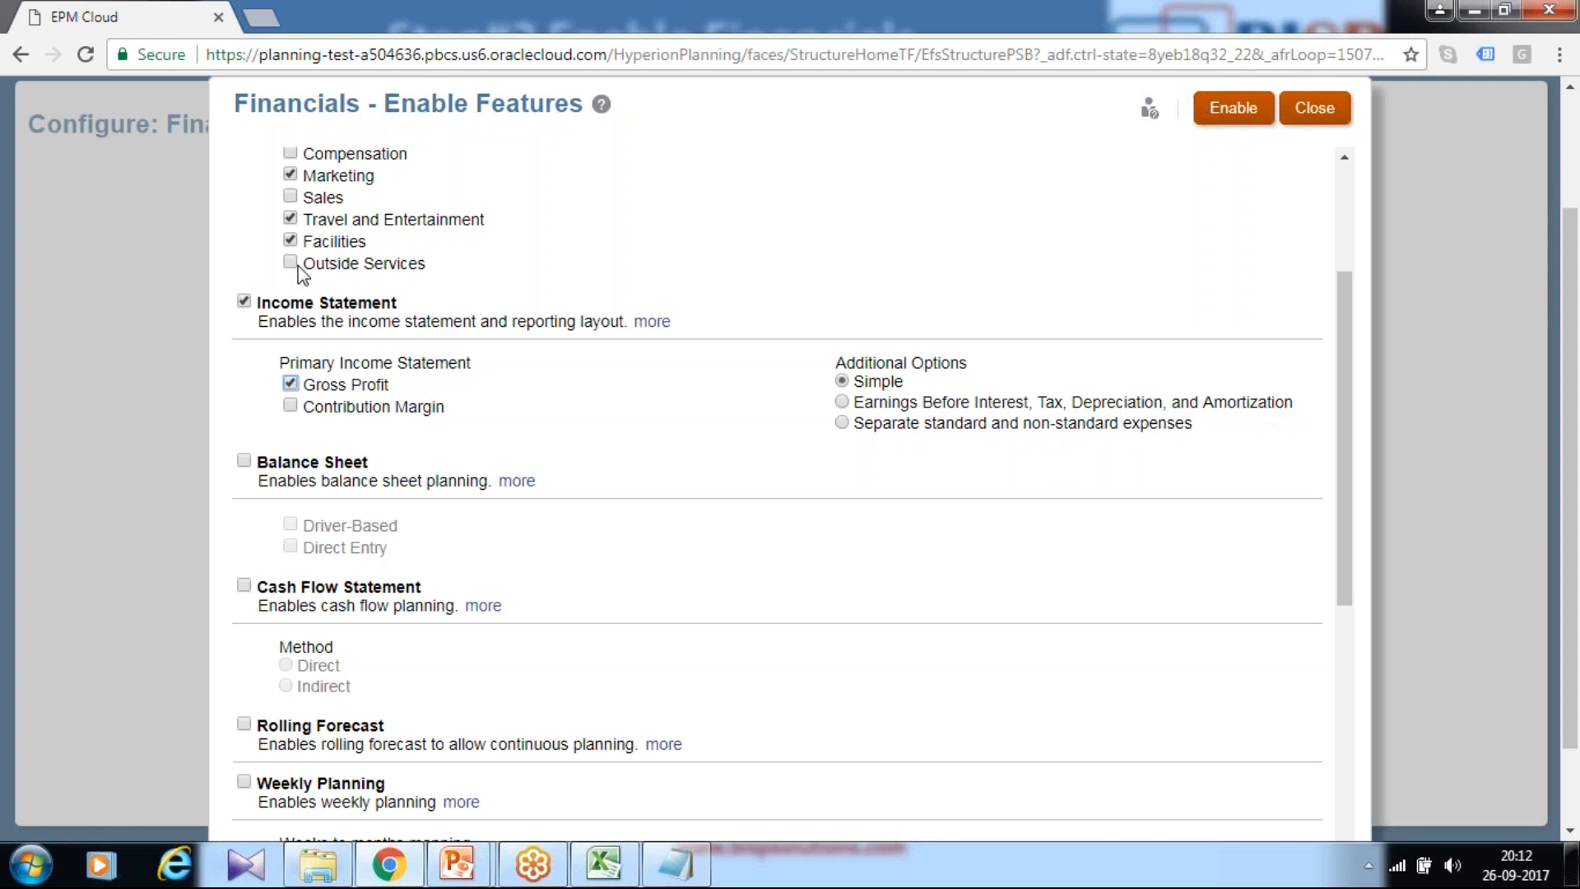
left_click(244, 460)
scroll(324, 547, "up", 3)
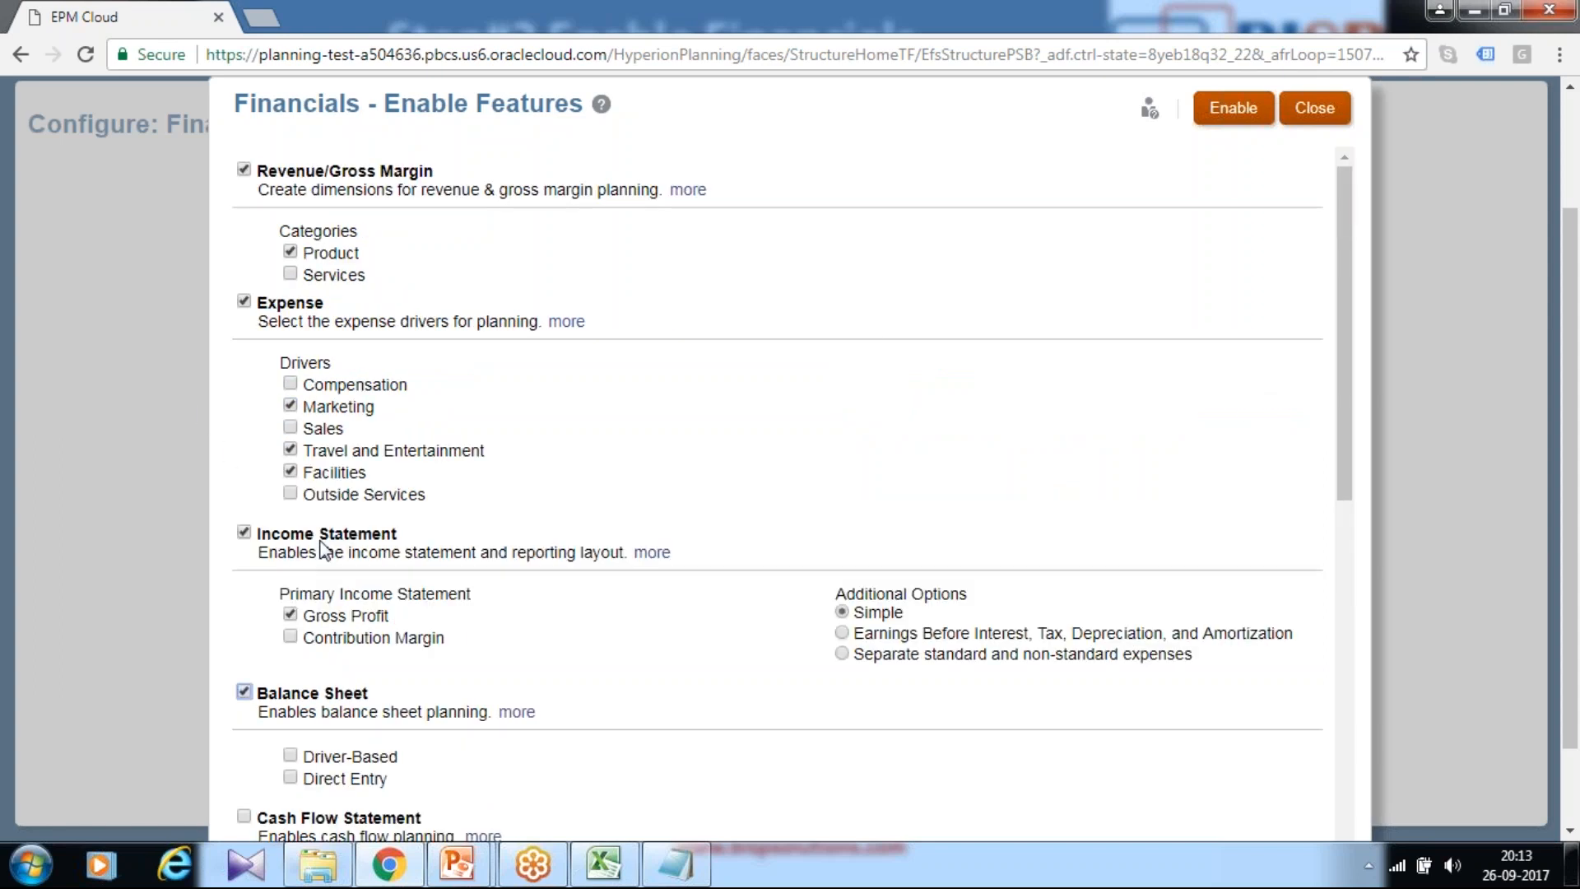
Step: Turn on Cash Flow Statement with the Indirect method, leaving Balance Sheet Driver-Based
scroll(370, 666, "down", 1)
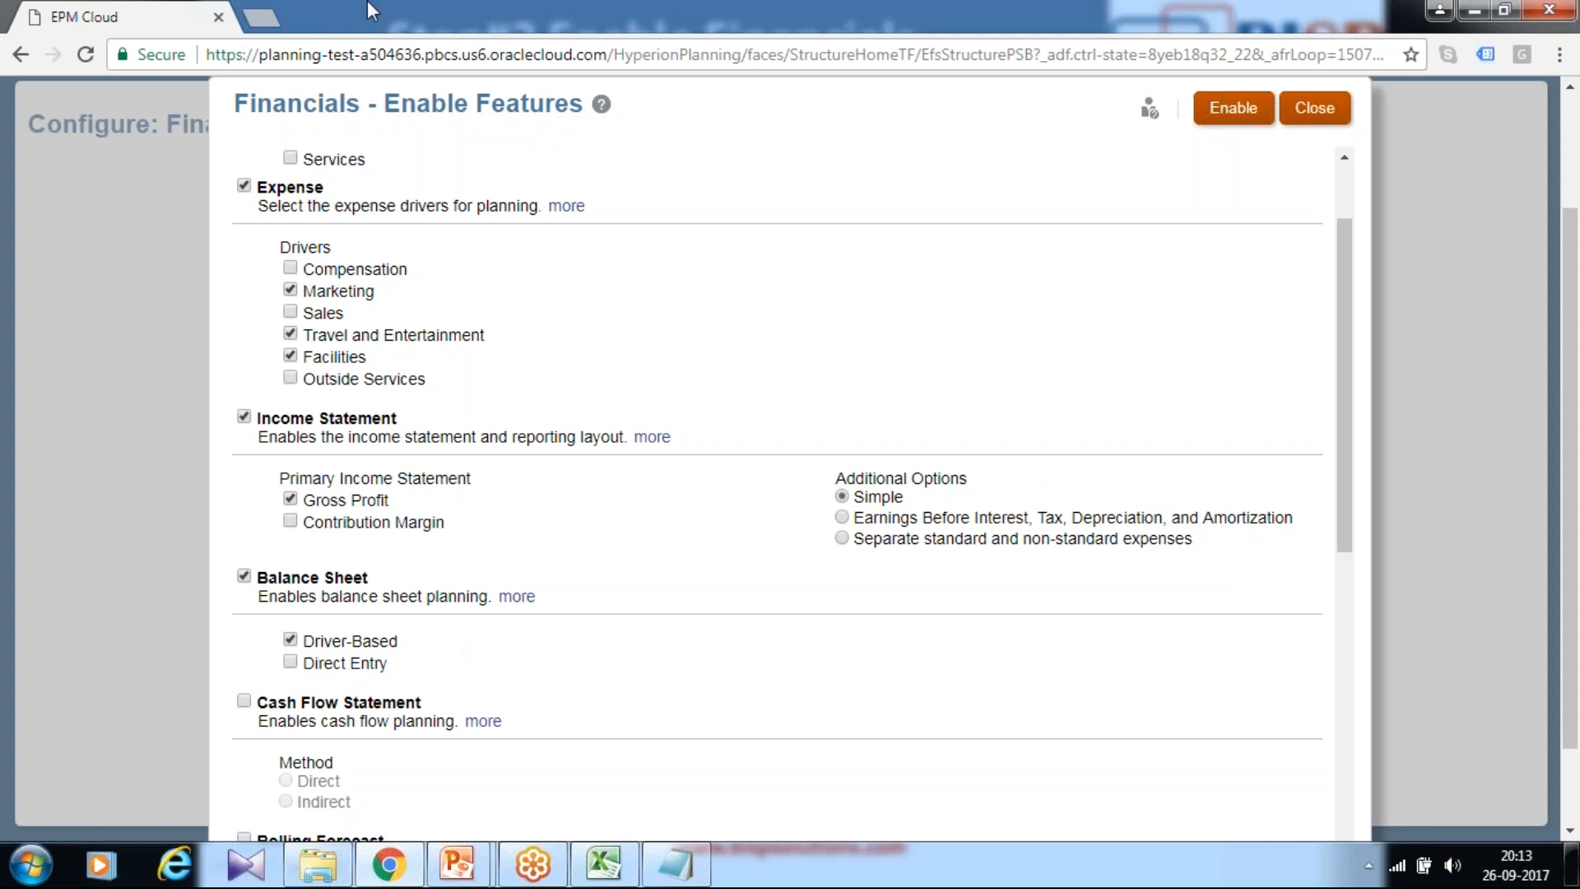
left_click(244, 701)
scroll(395, 697, "down", 2)
left_click(286, 686)
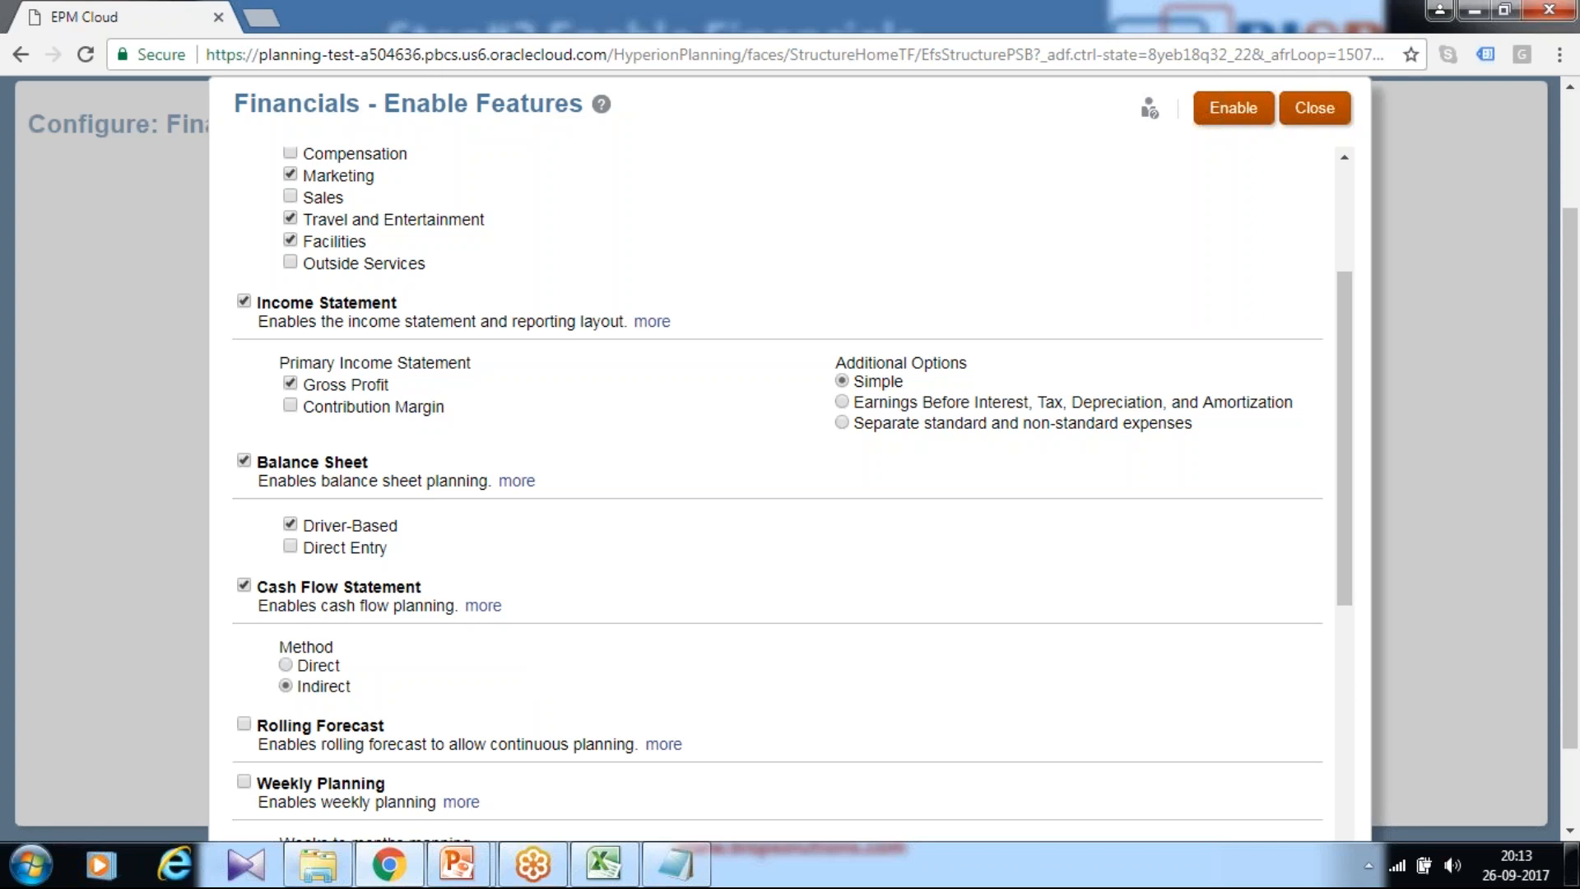
scroll(582, 655, "down", 3)
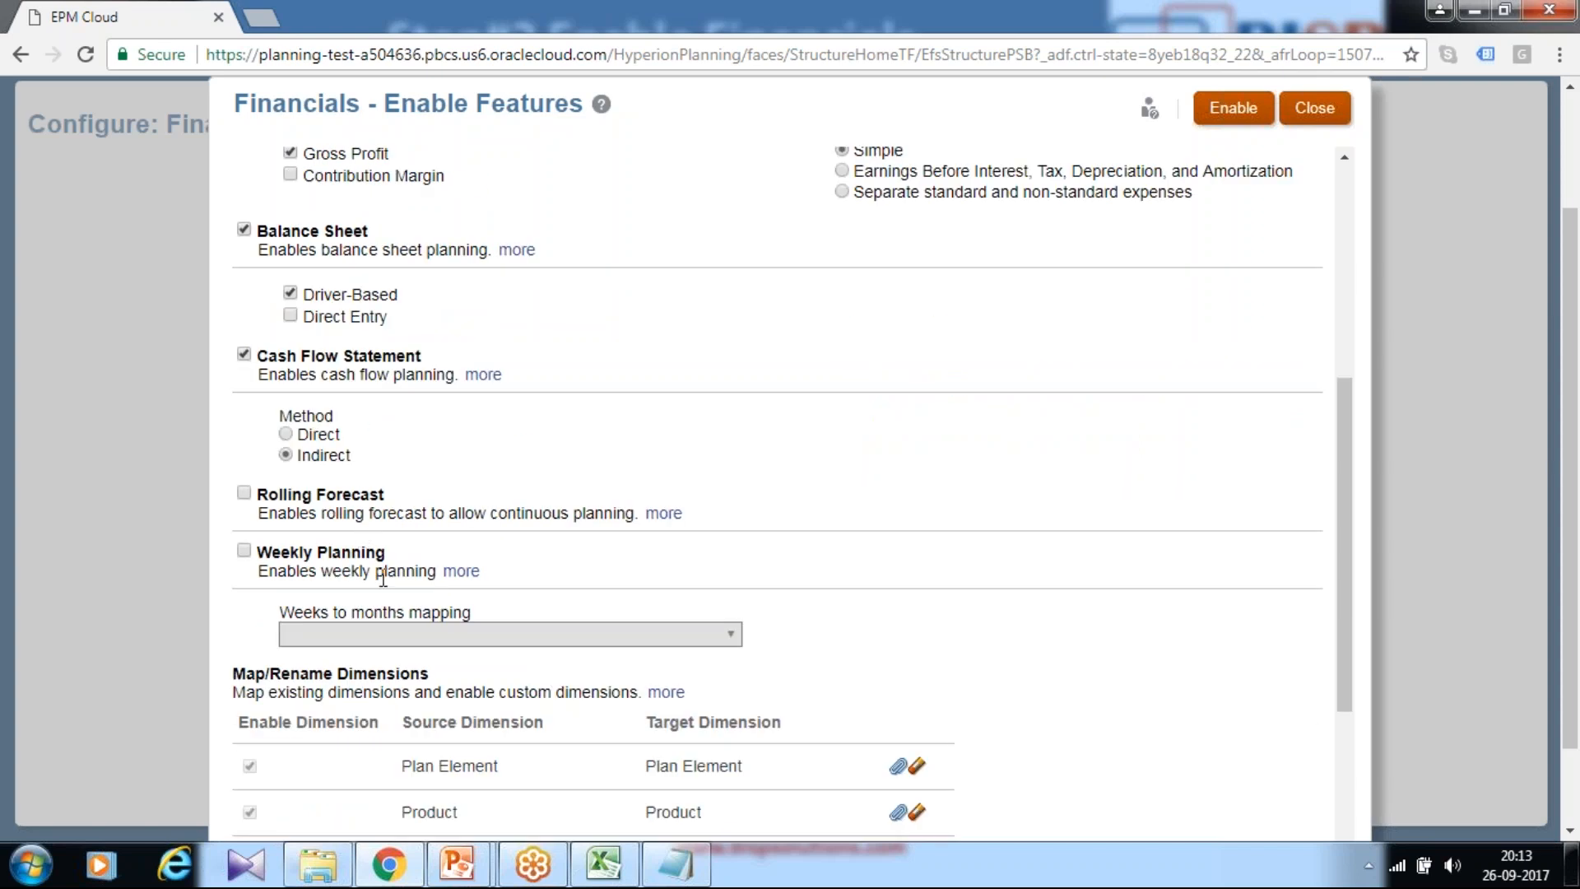
scroll(724, 572, "down", 3)
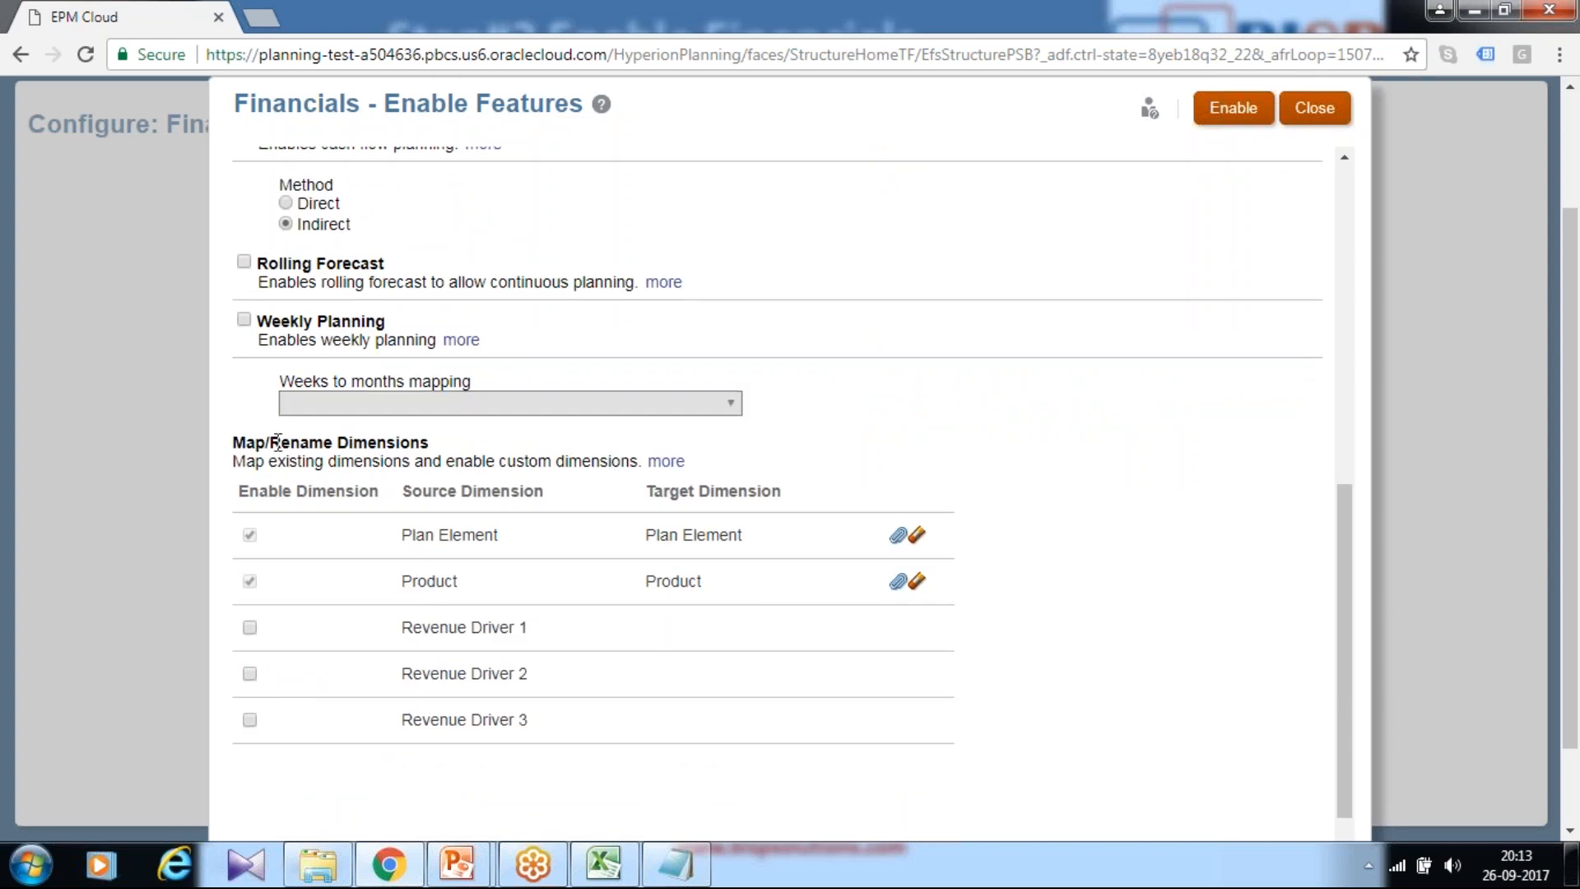
Step: Enable Revenue Driver 1 and rename its target dimension to Market
left_click_drag(270, 446, 564, 466)
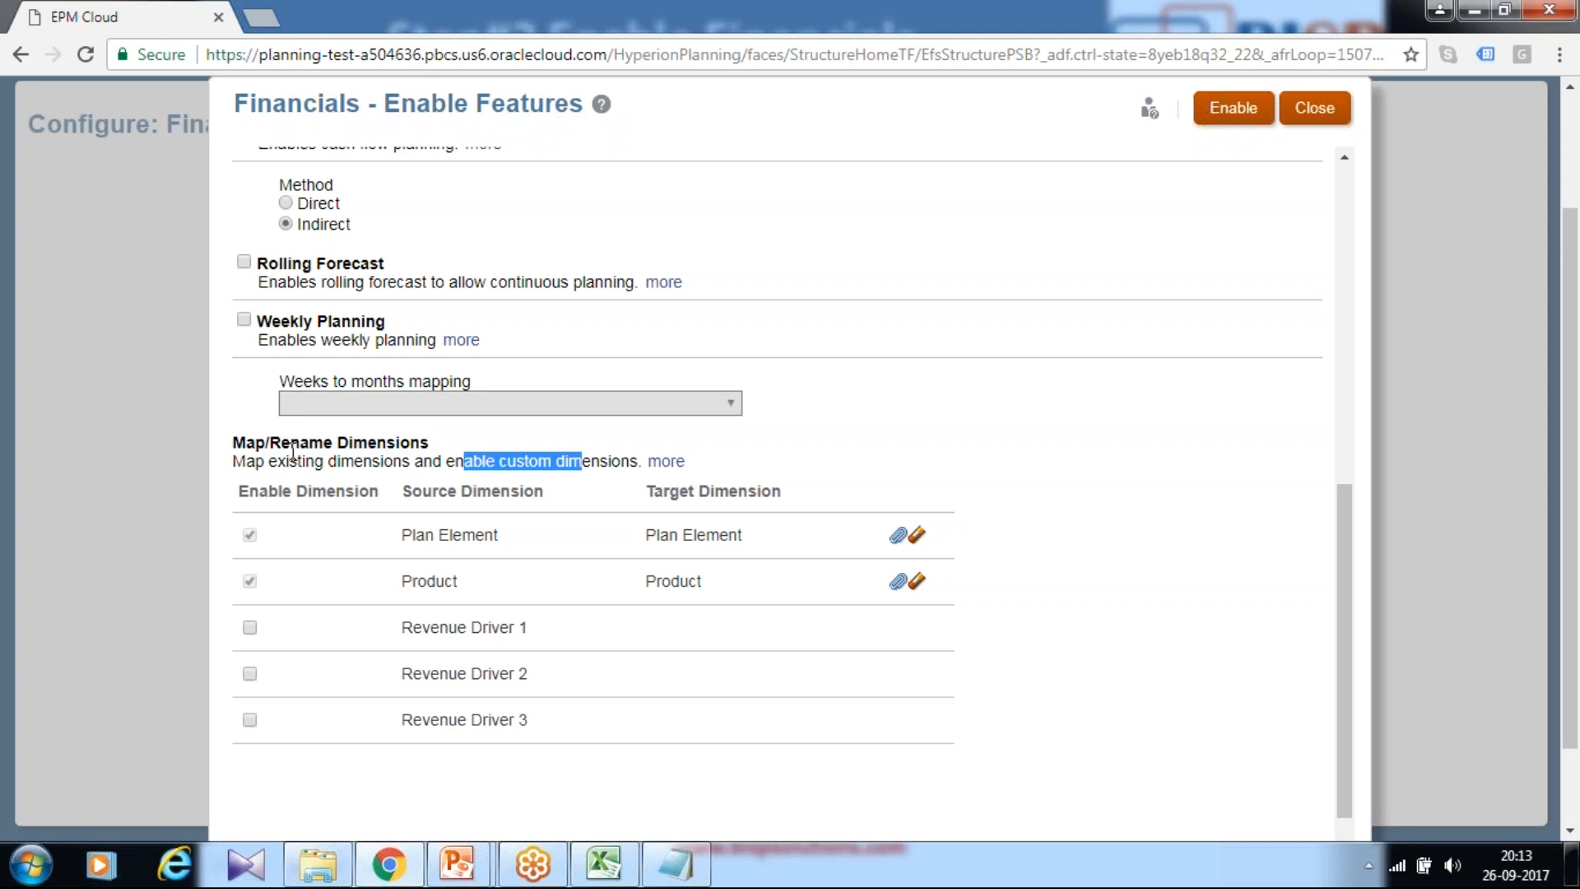
left_click(249, 627)
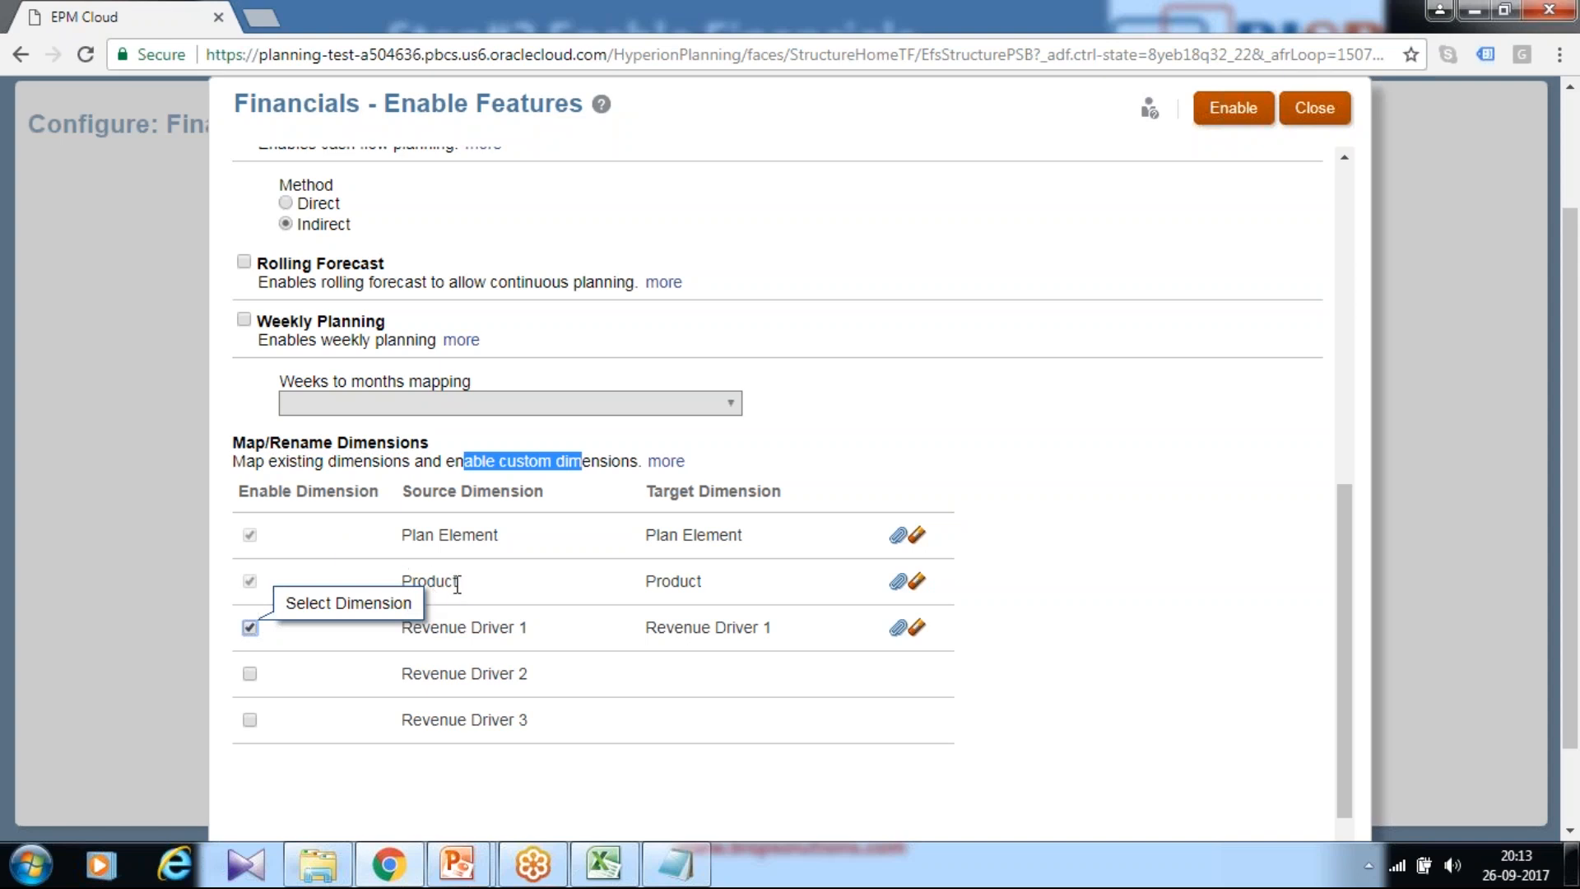
left_click(916, 627)
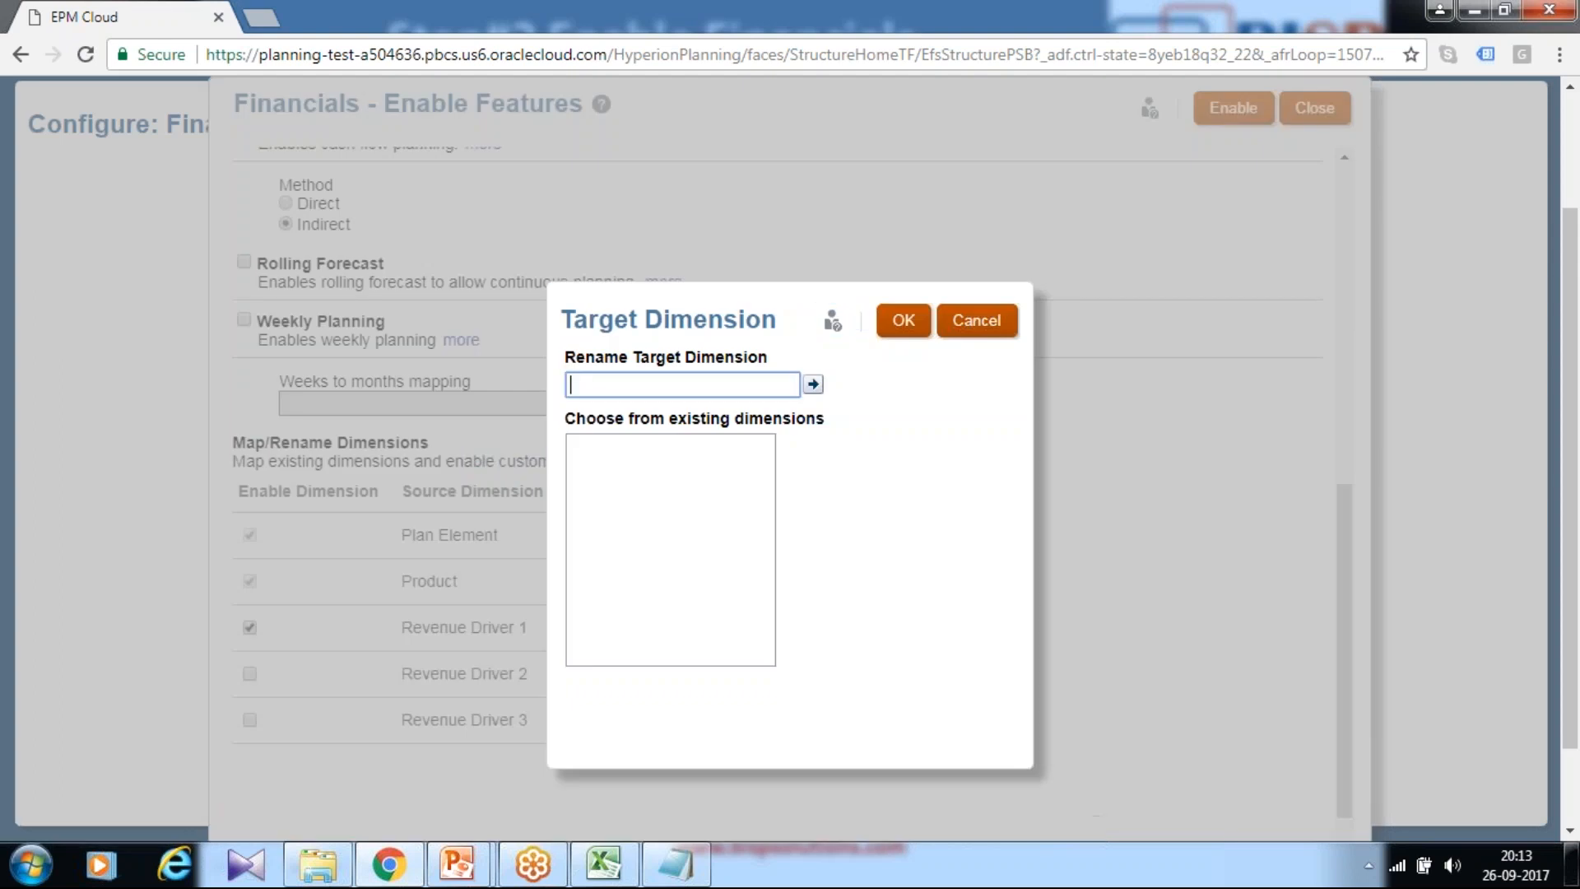
type("Market")
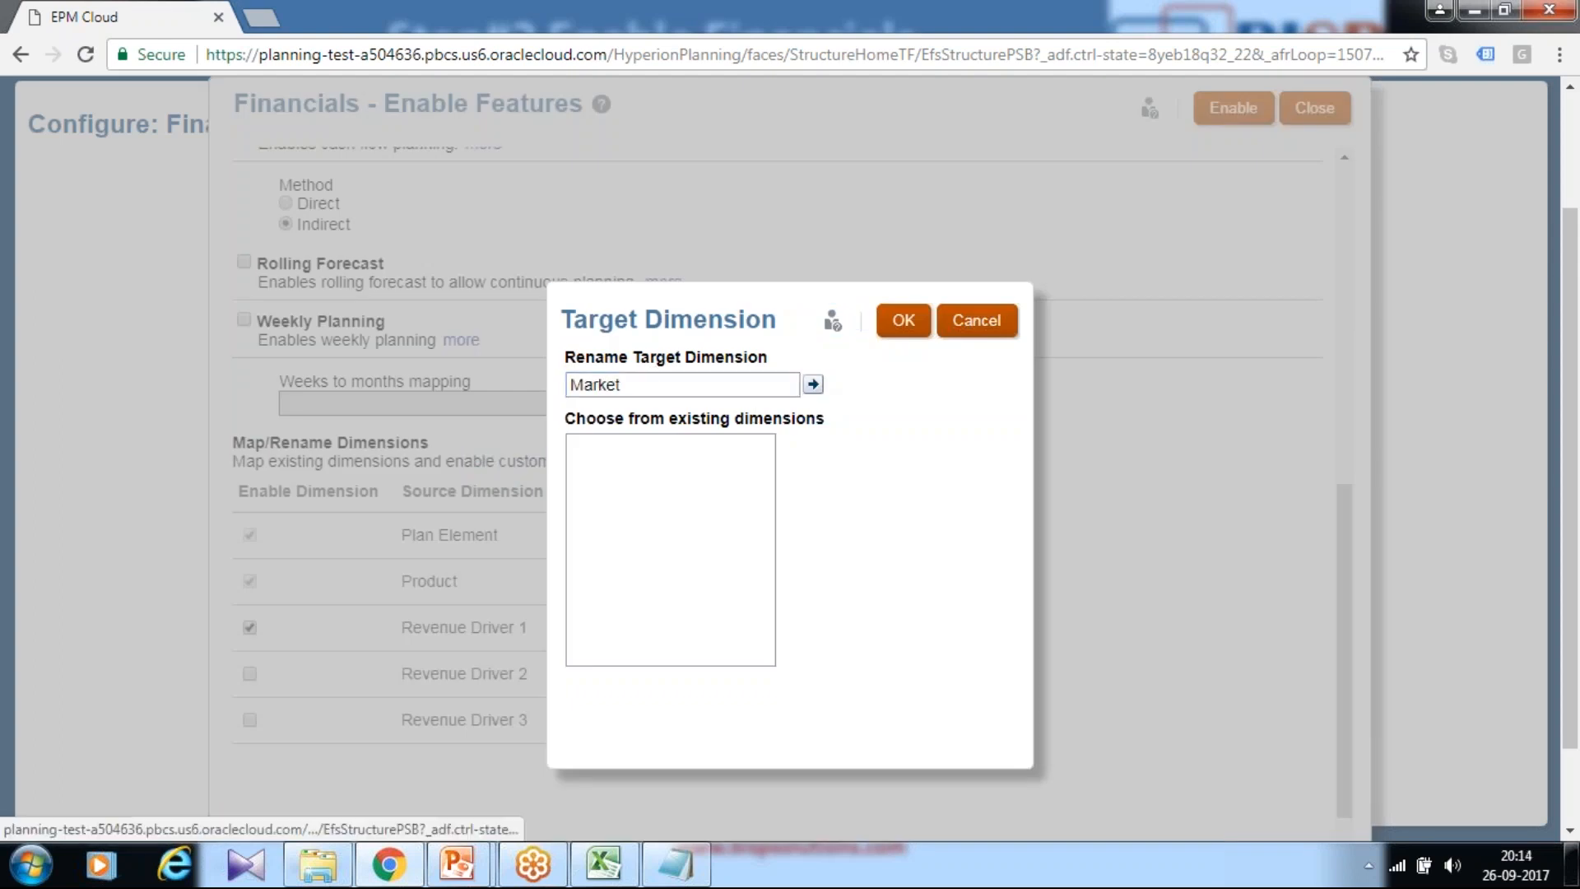
left_click(813, 384)
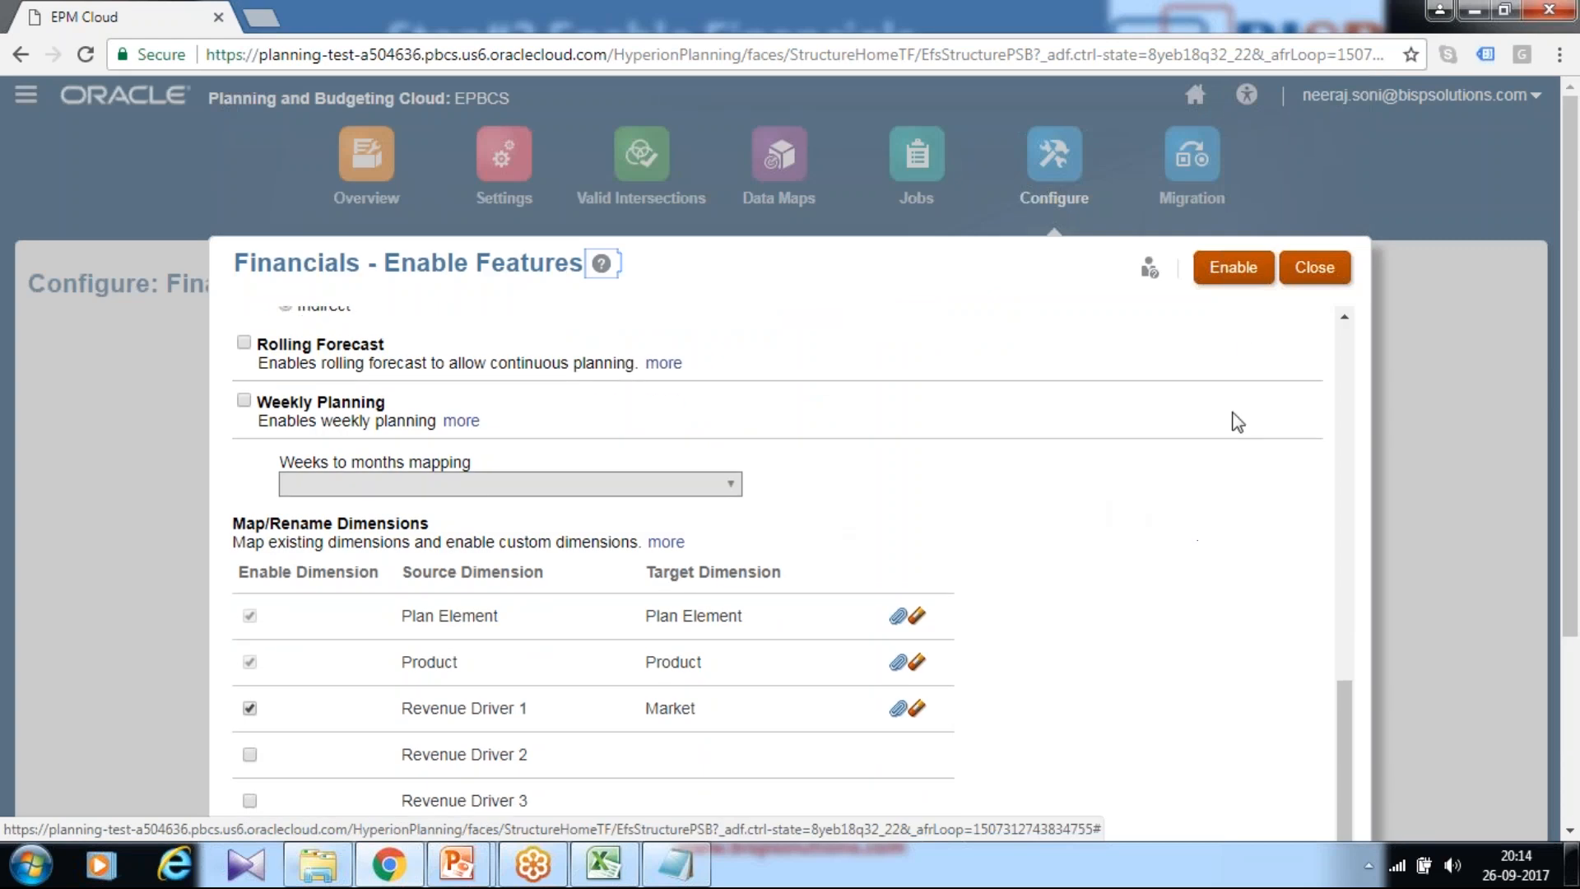
scroll(1025, 526, "down", 3)
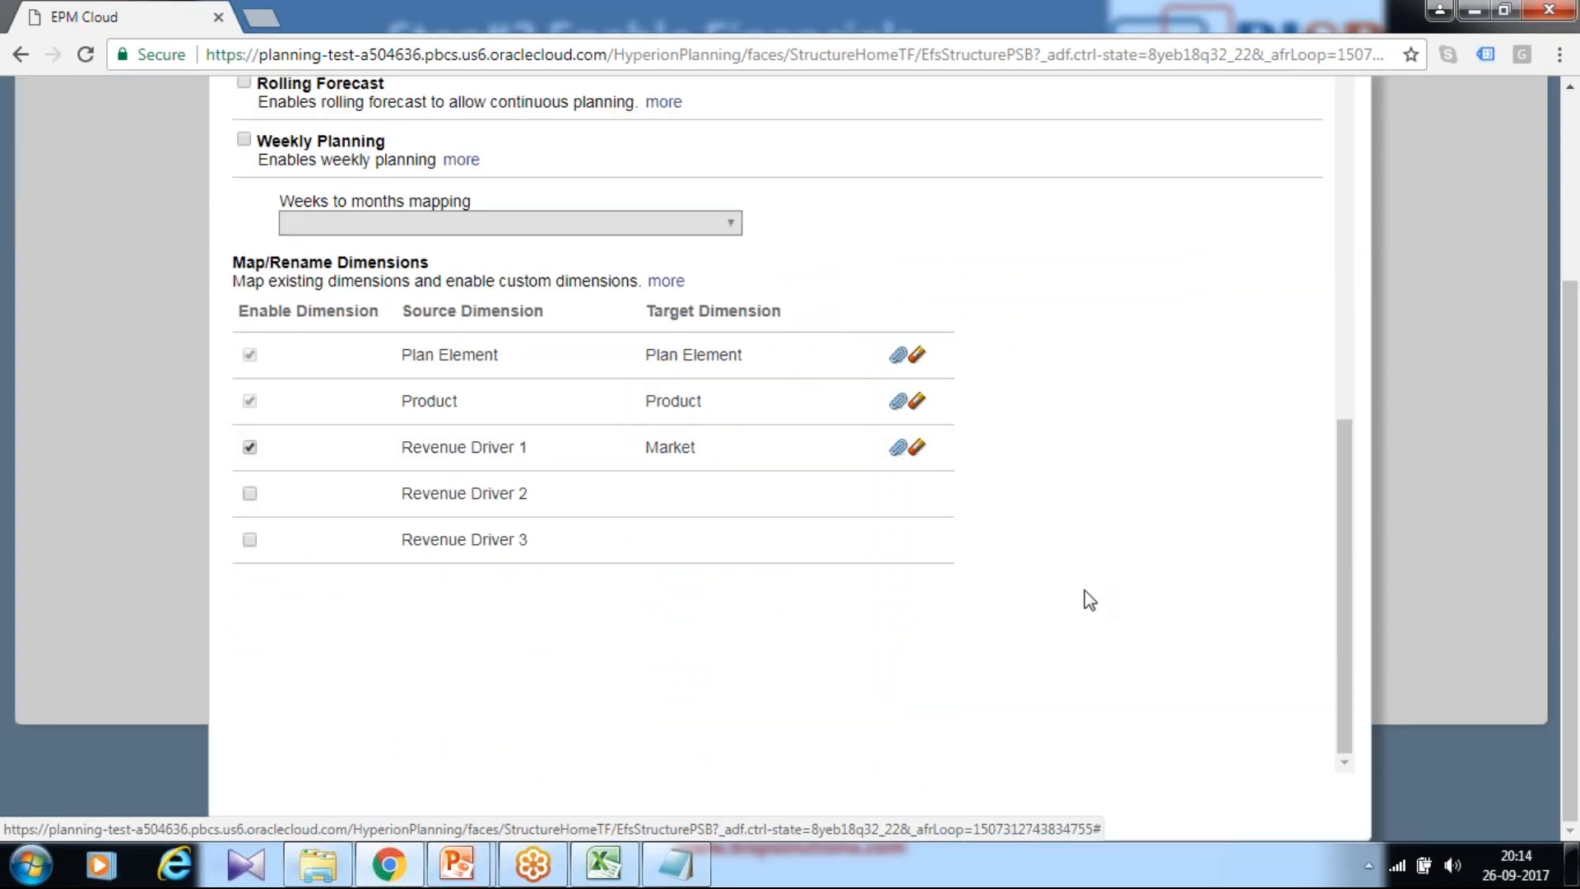
mouse_move(457, 864)
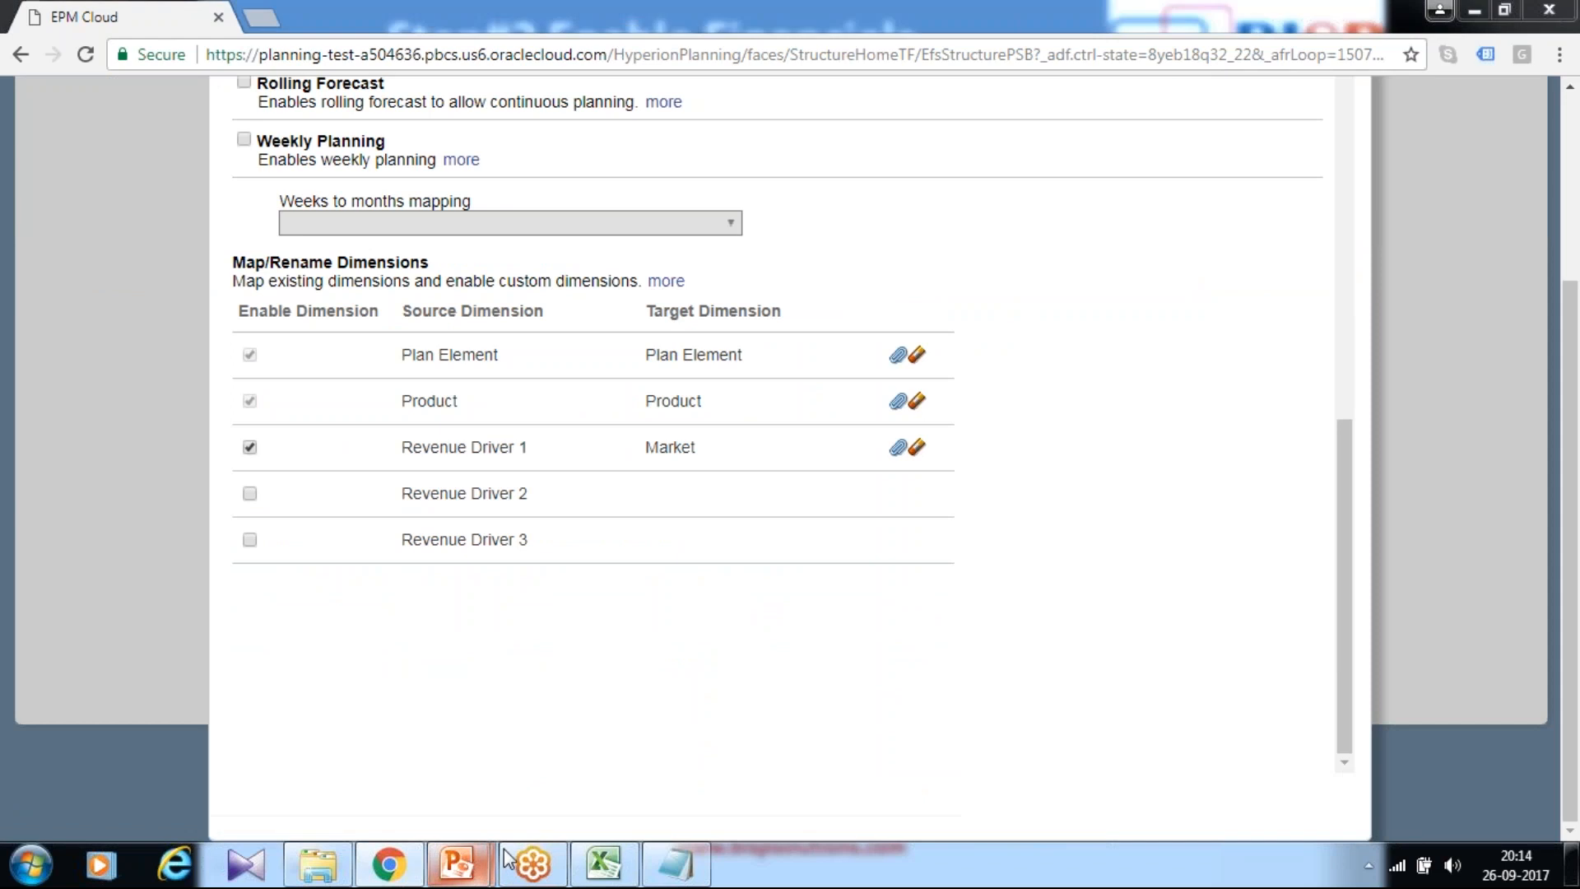
left_click(629, 769)
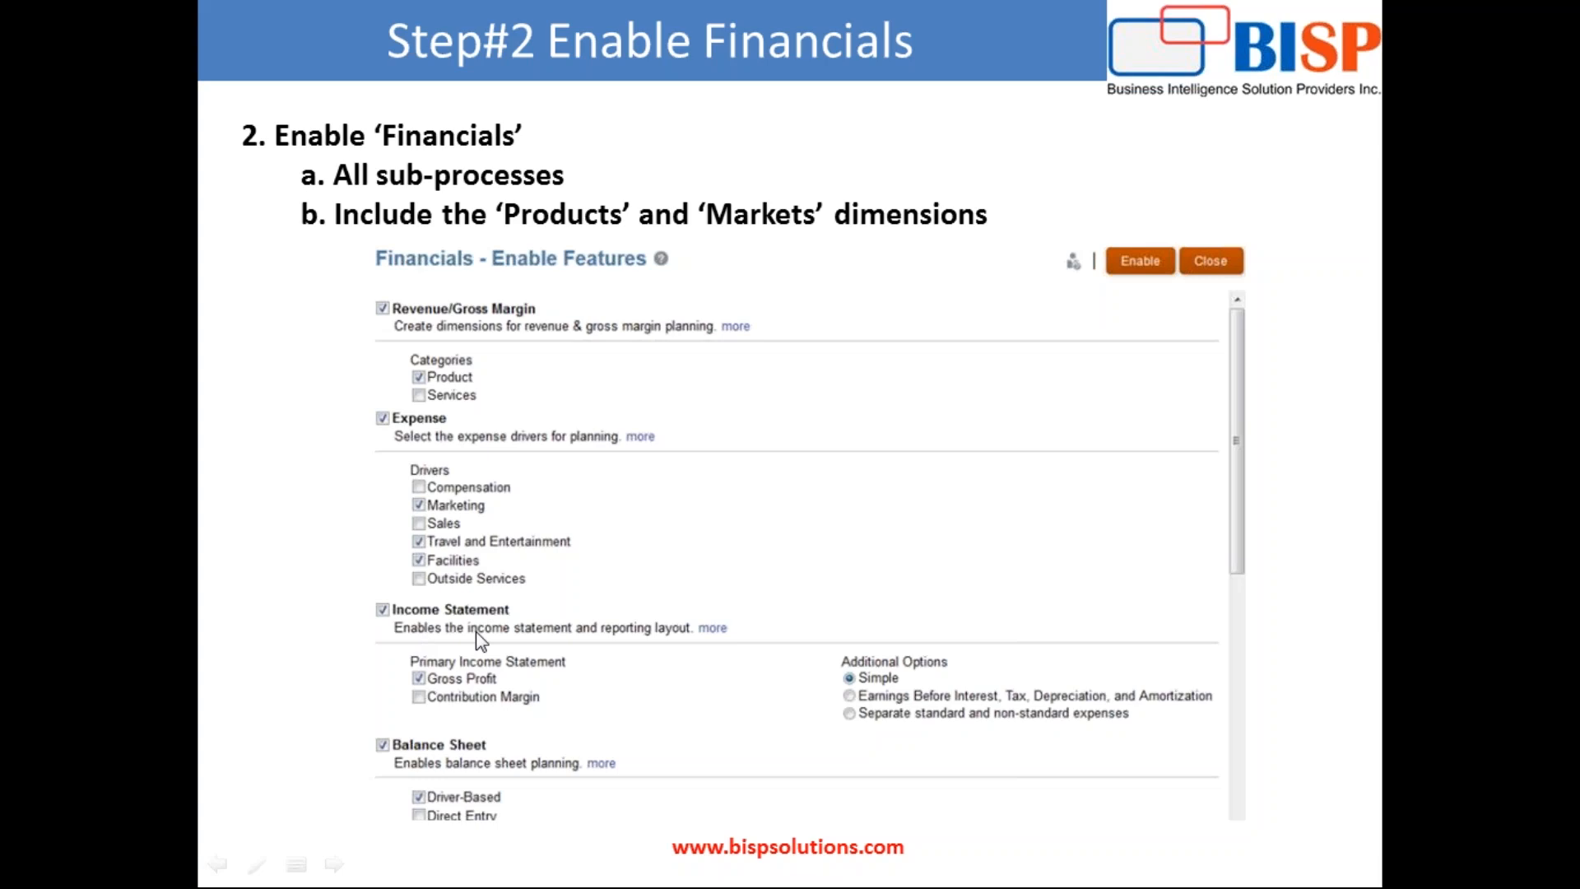
left_click(506, 678)
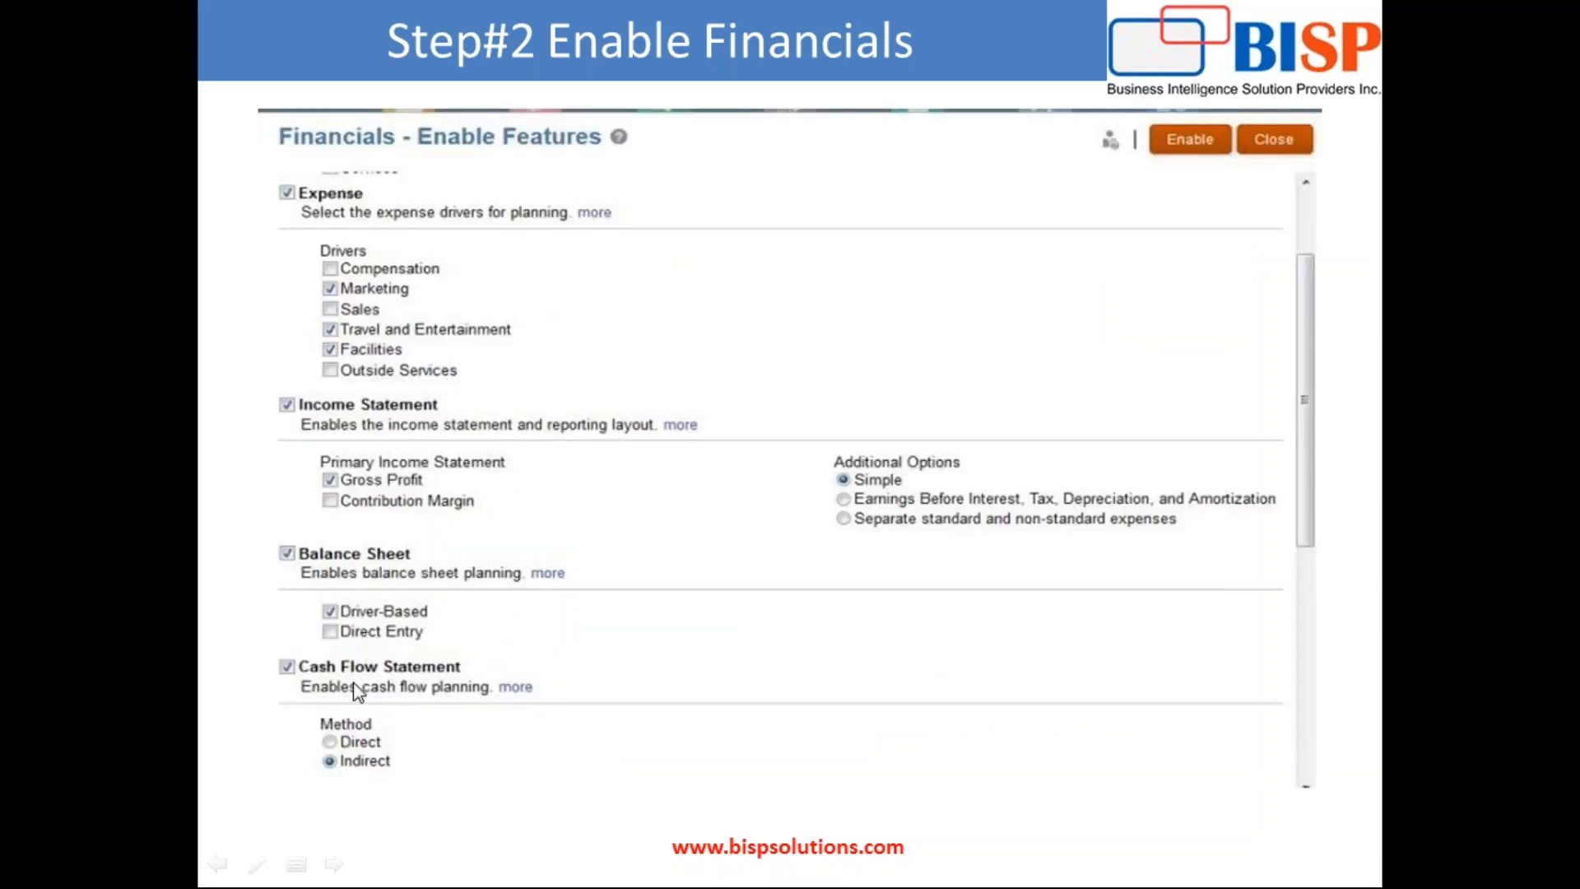
left_click(434, 765)
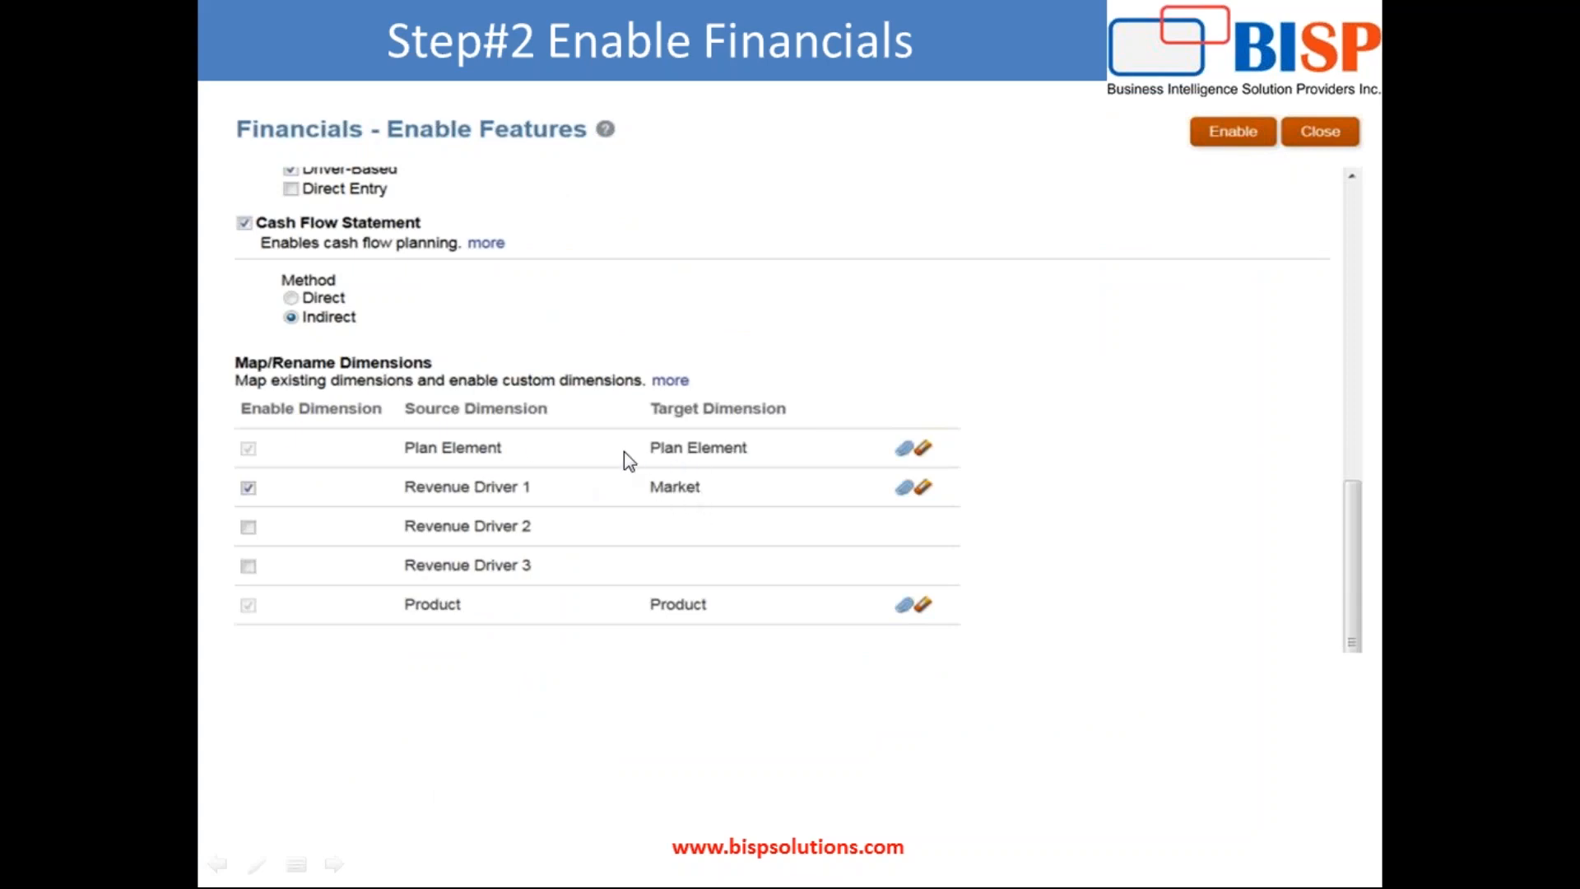
key("alt+Tab")
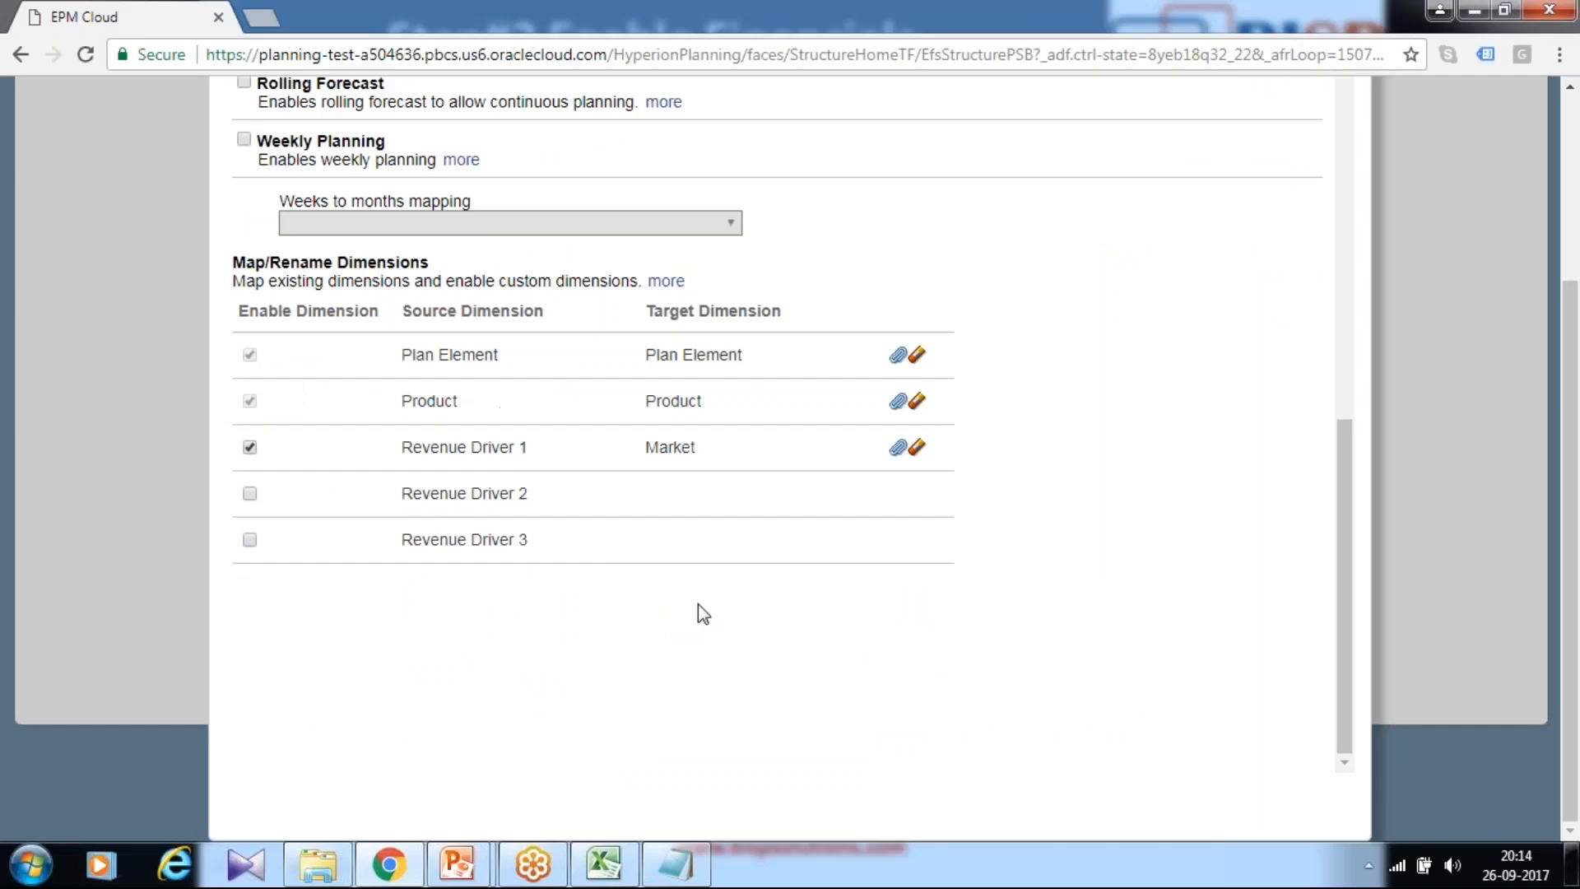
Step: Enable the selected Financials features, confirming the warning and acknowledging the success message
scroll(732, 448, "up", 4)
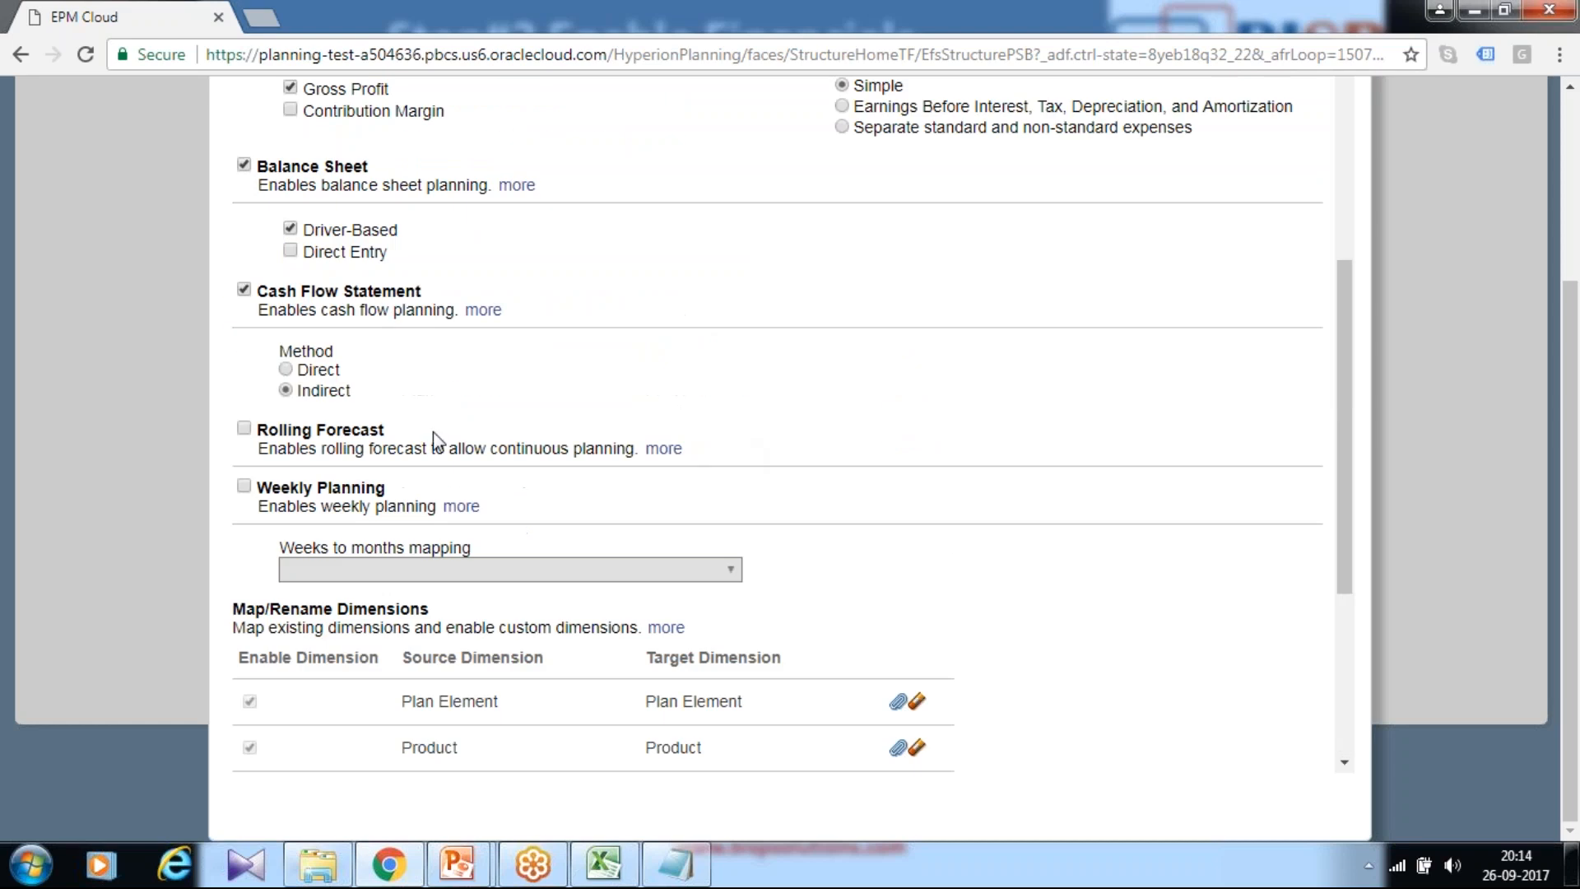
scroll(459, 417, "up", 1)
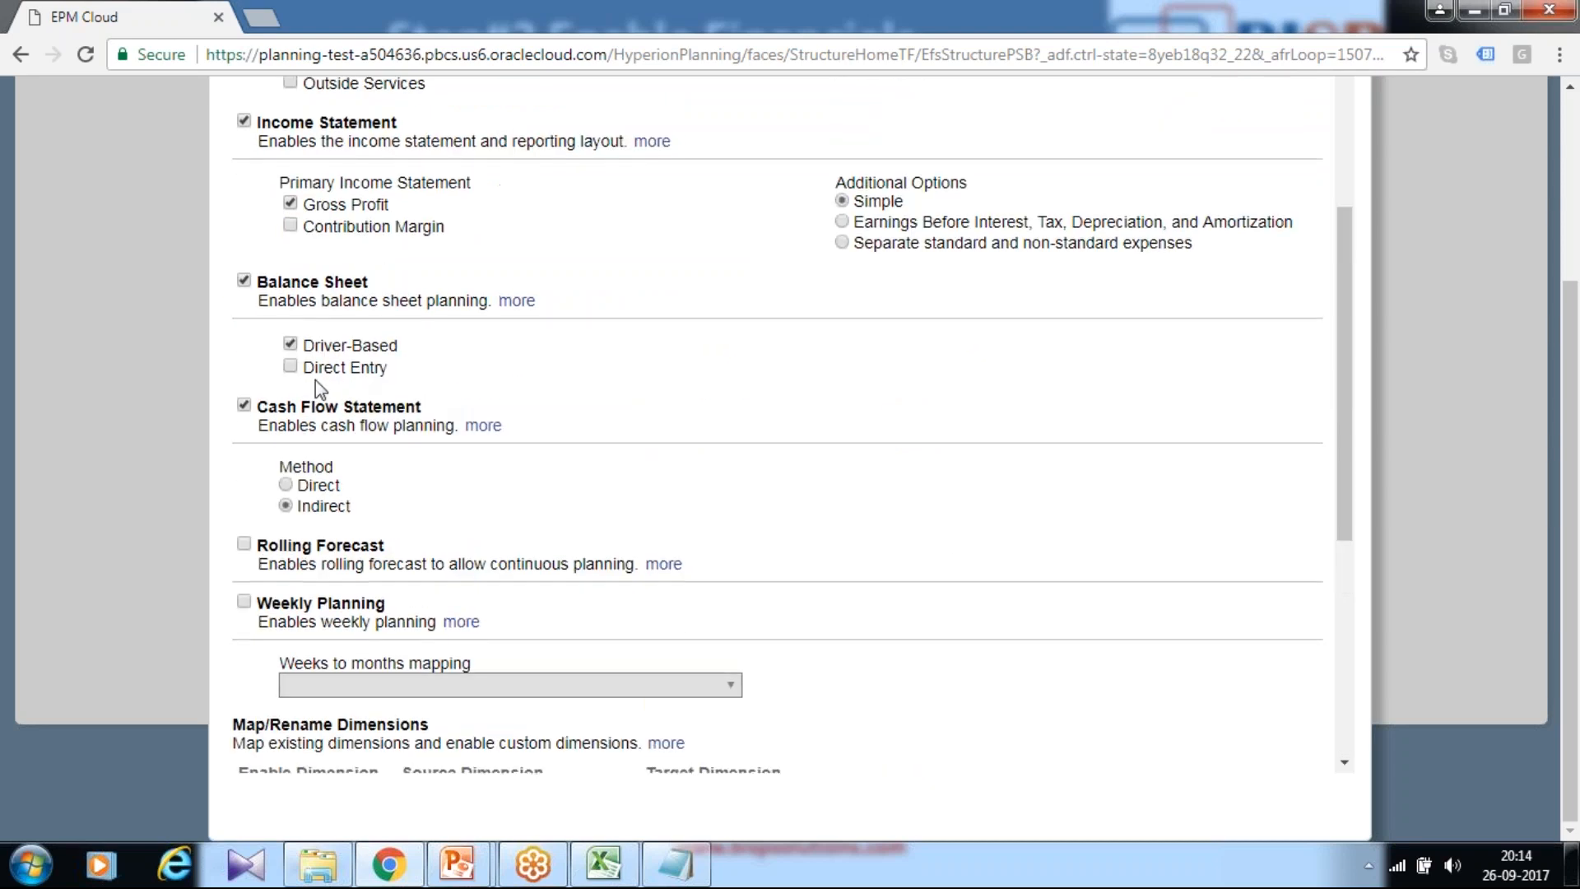
scroll(380, 392, "up", 1)
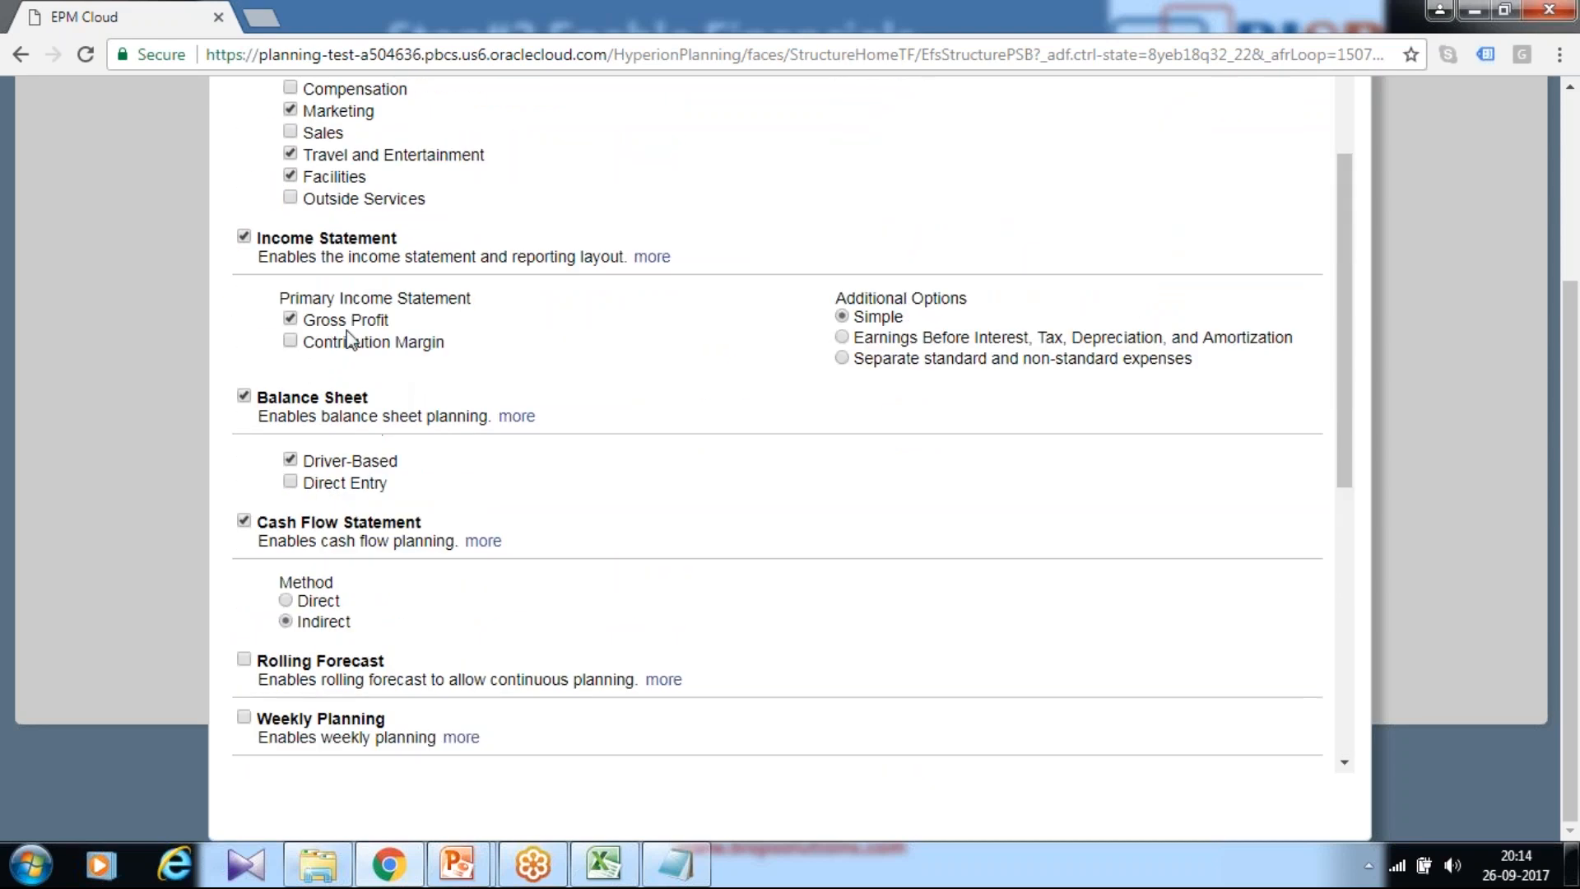
scroll(359, 329, "up", 2)
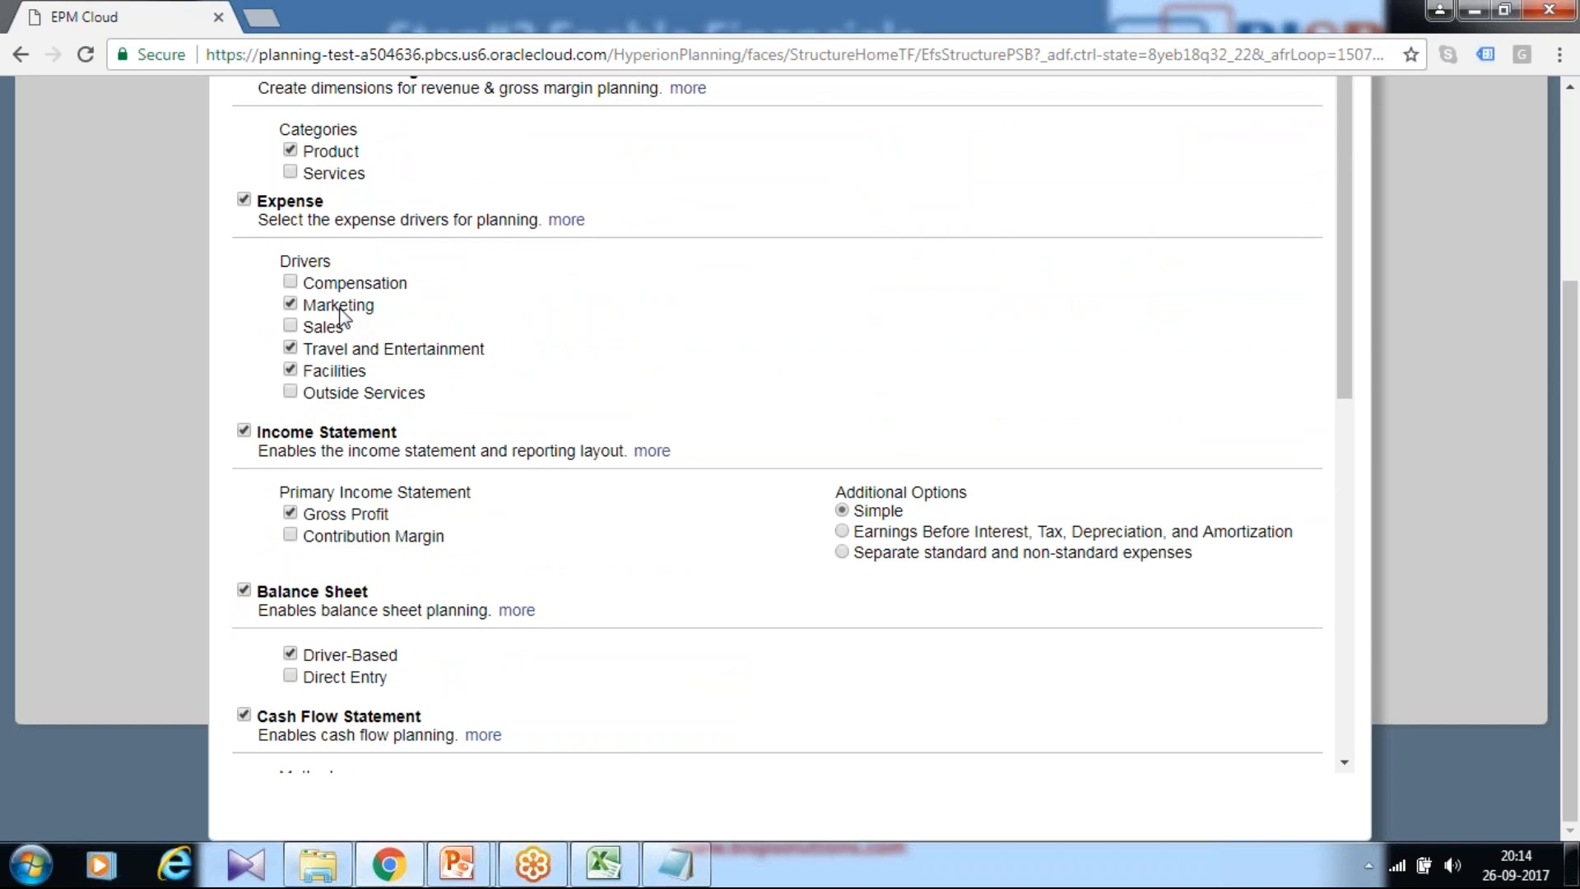
scroll(358, 375, "up", 1)
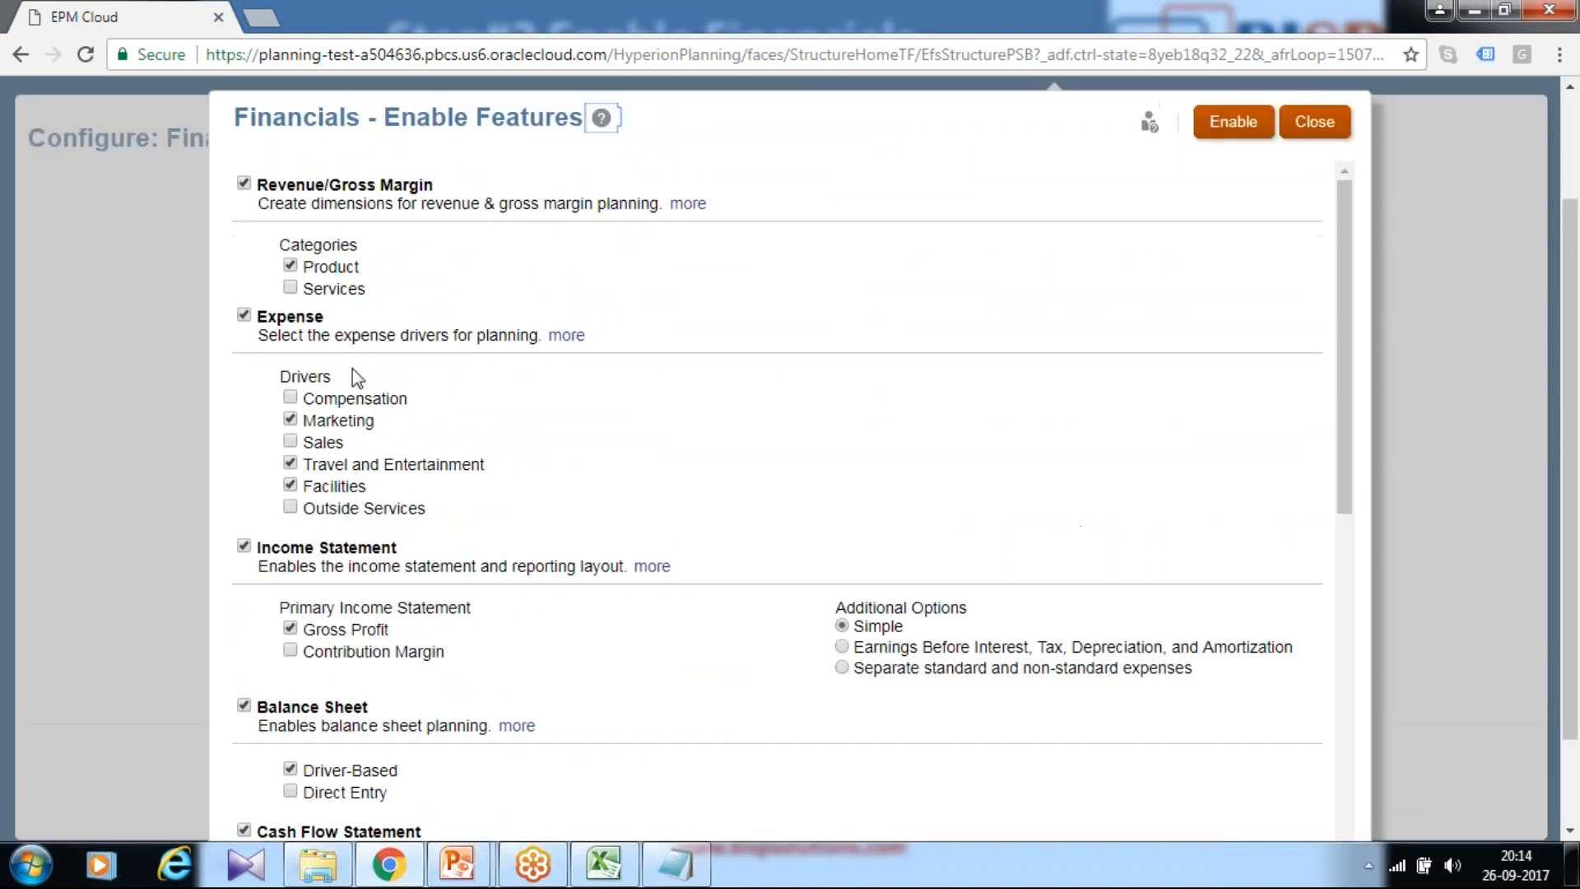
scroll(740, 526, "down", 5)
scroll(761, 539, "down", 2)
scroll(788, 520, "up", 4)
scroll(814, 506, "down", 5)
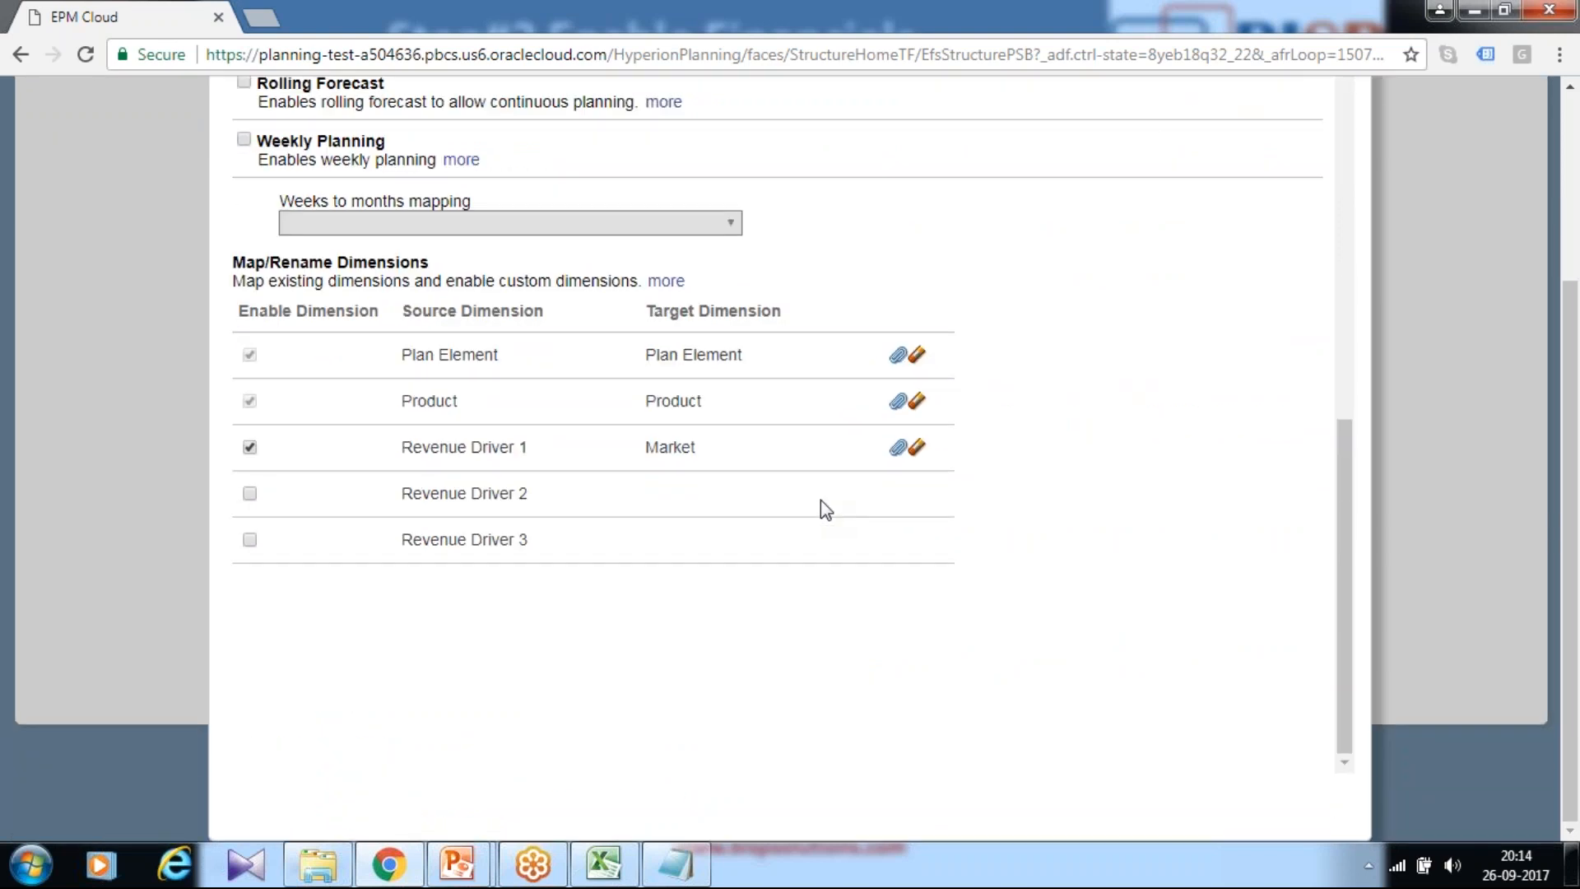
scroll(921, 490, "up", 5)
scroll(1040, 388, "up", 4)
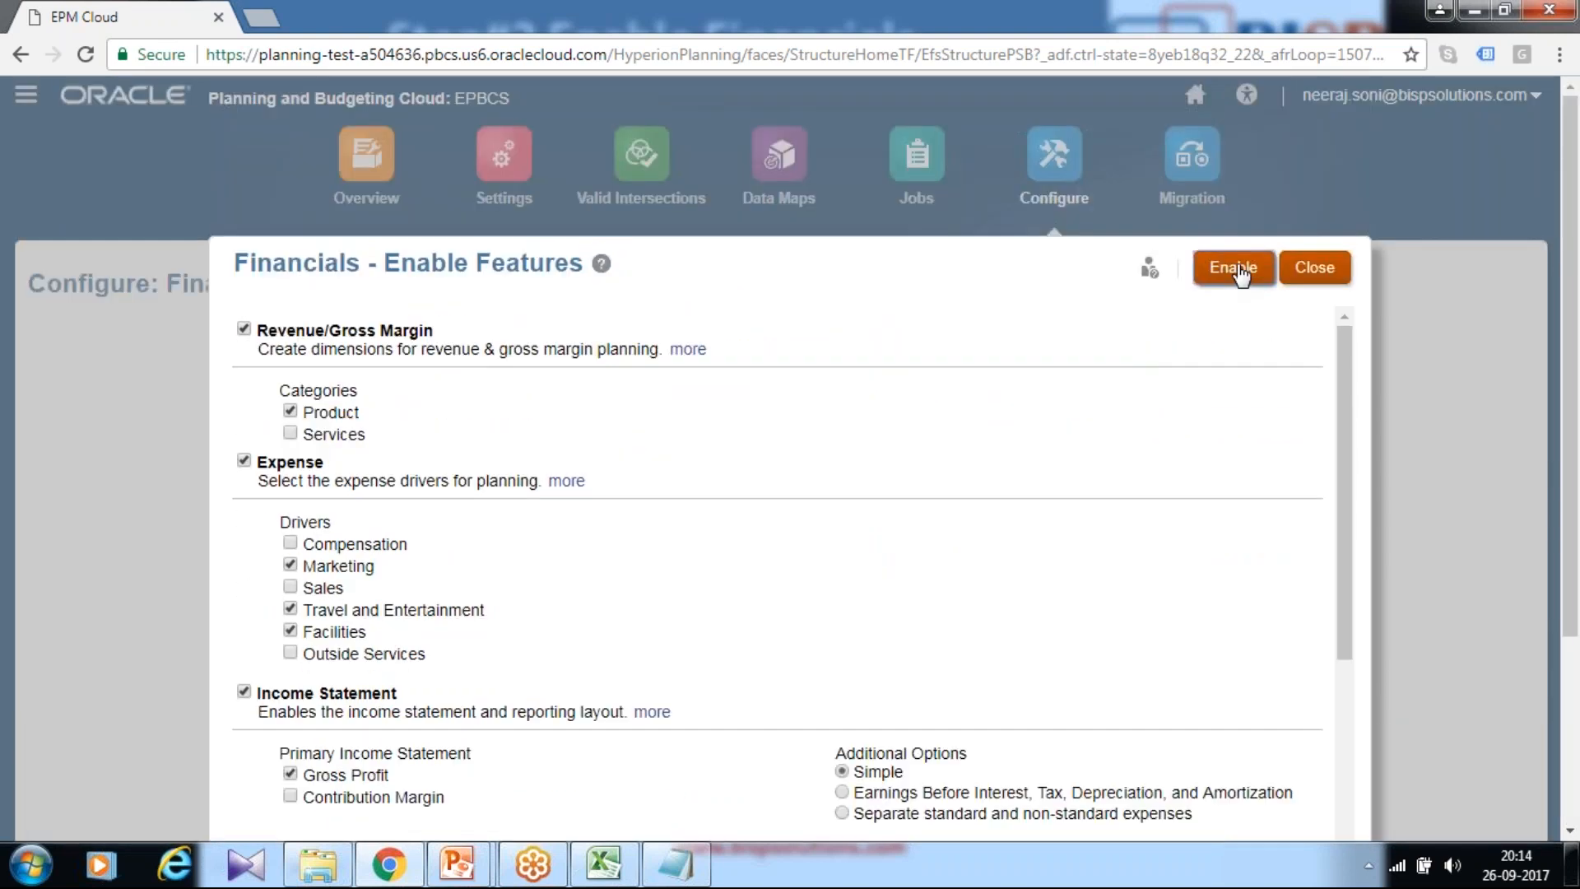
left_click(1233, 267)
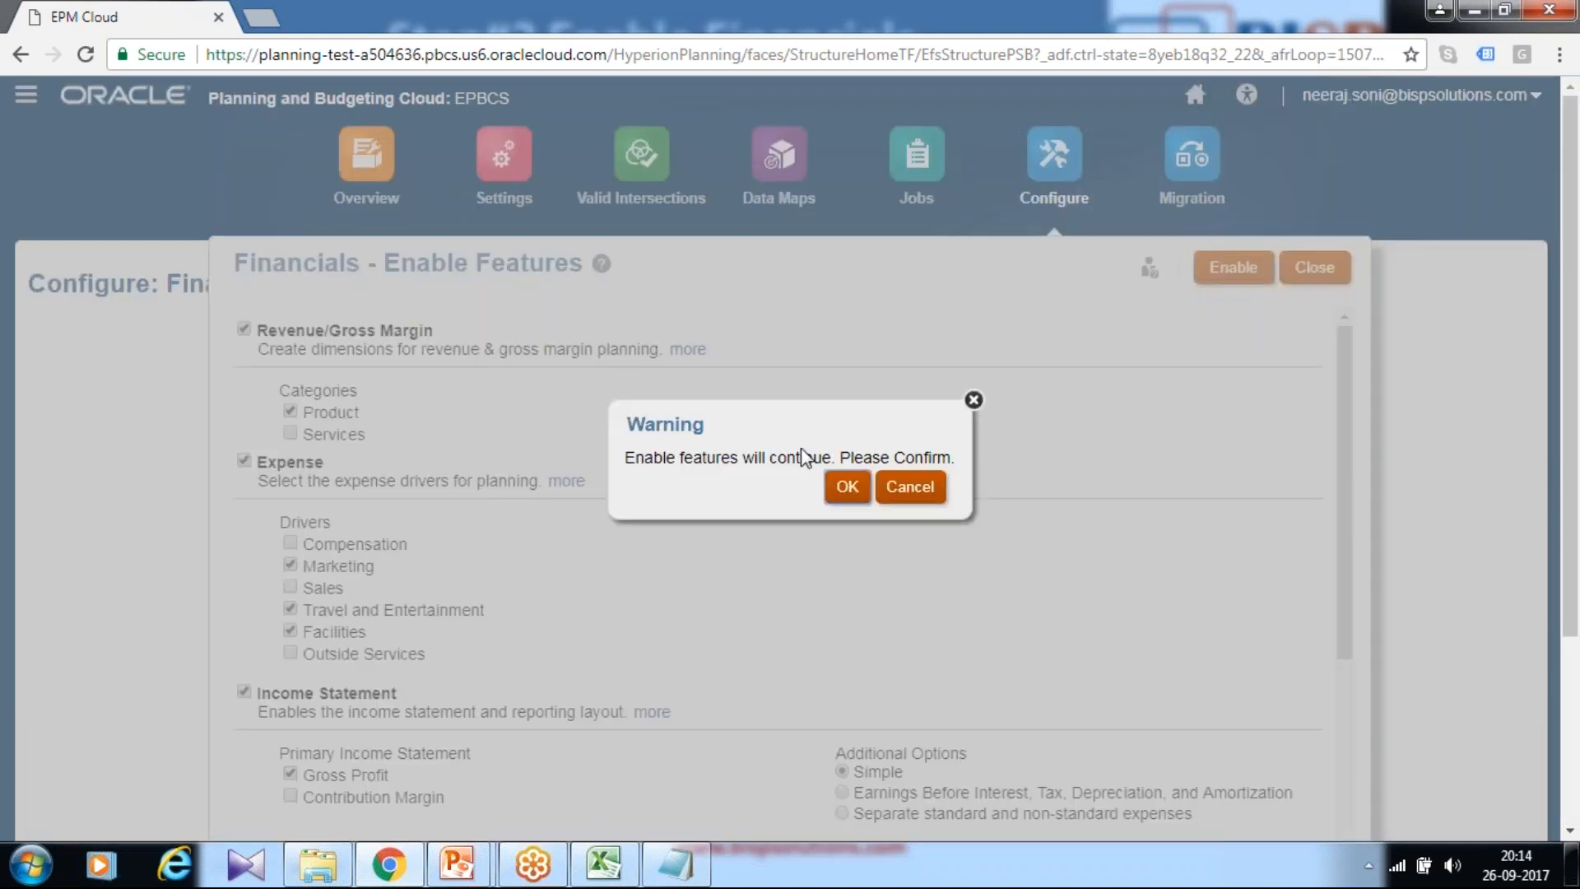
left_click(847, 486)
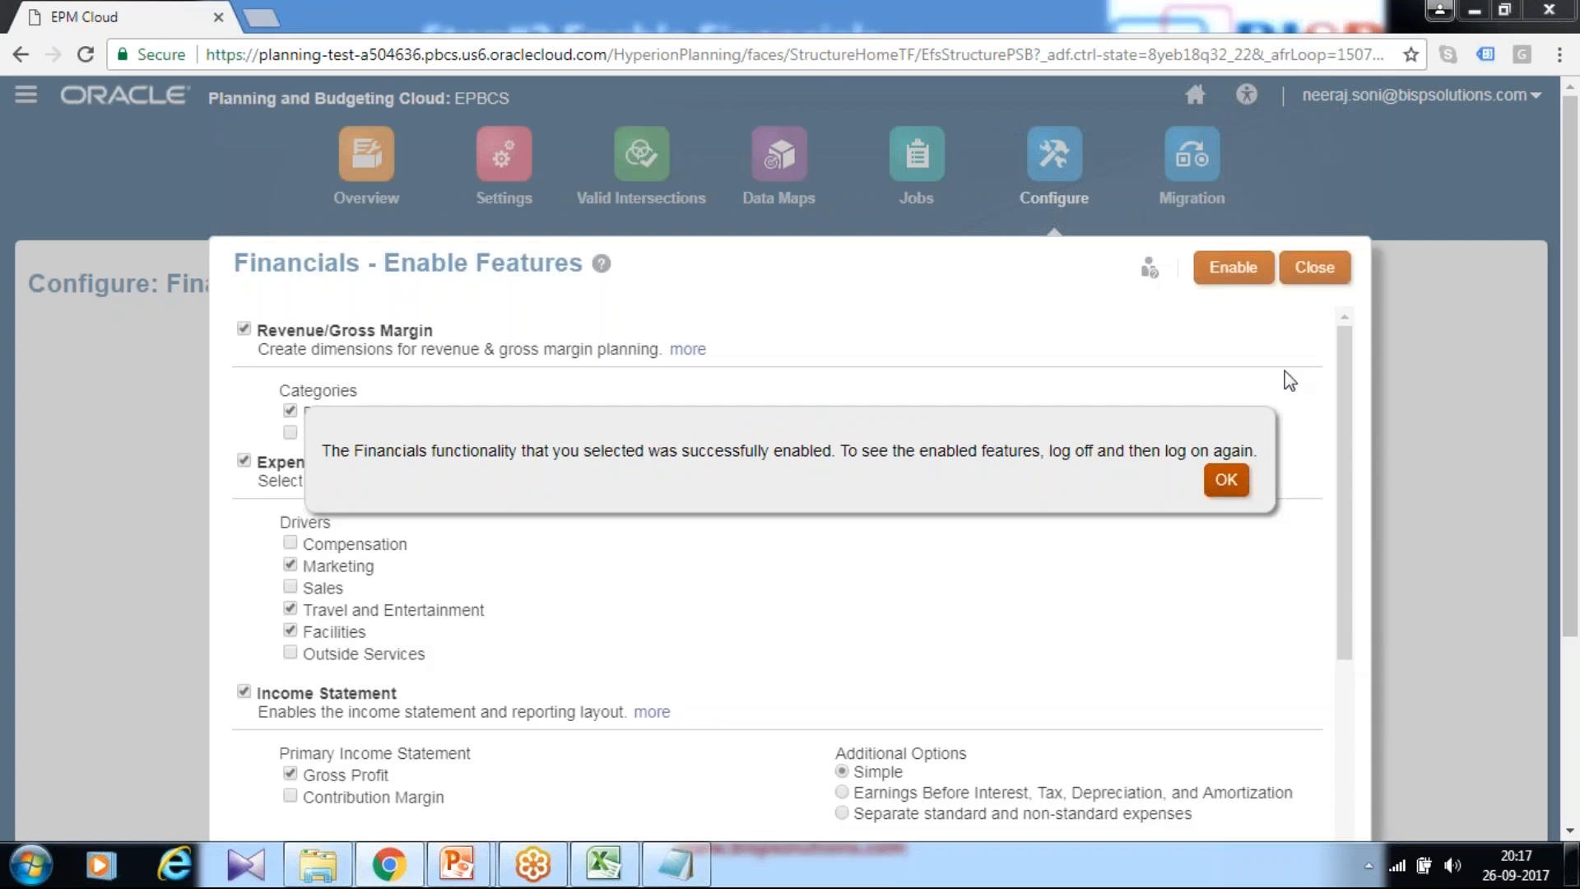
left_click(1219, 483)
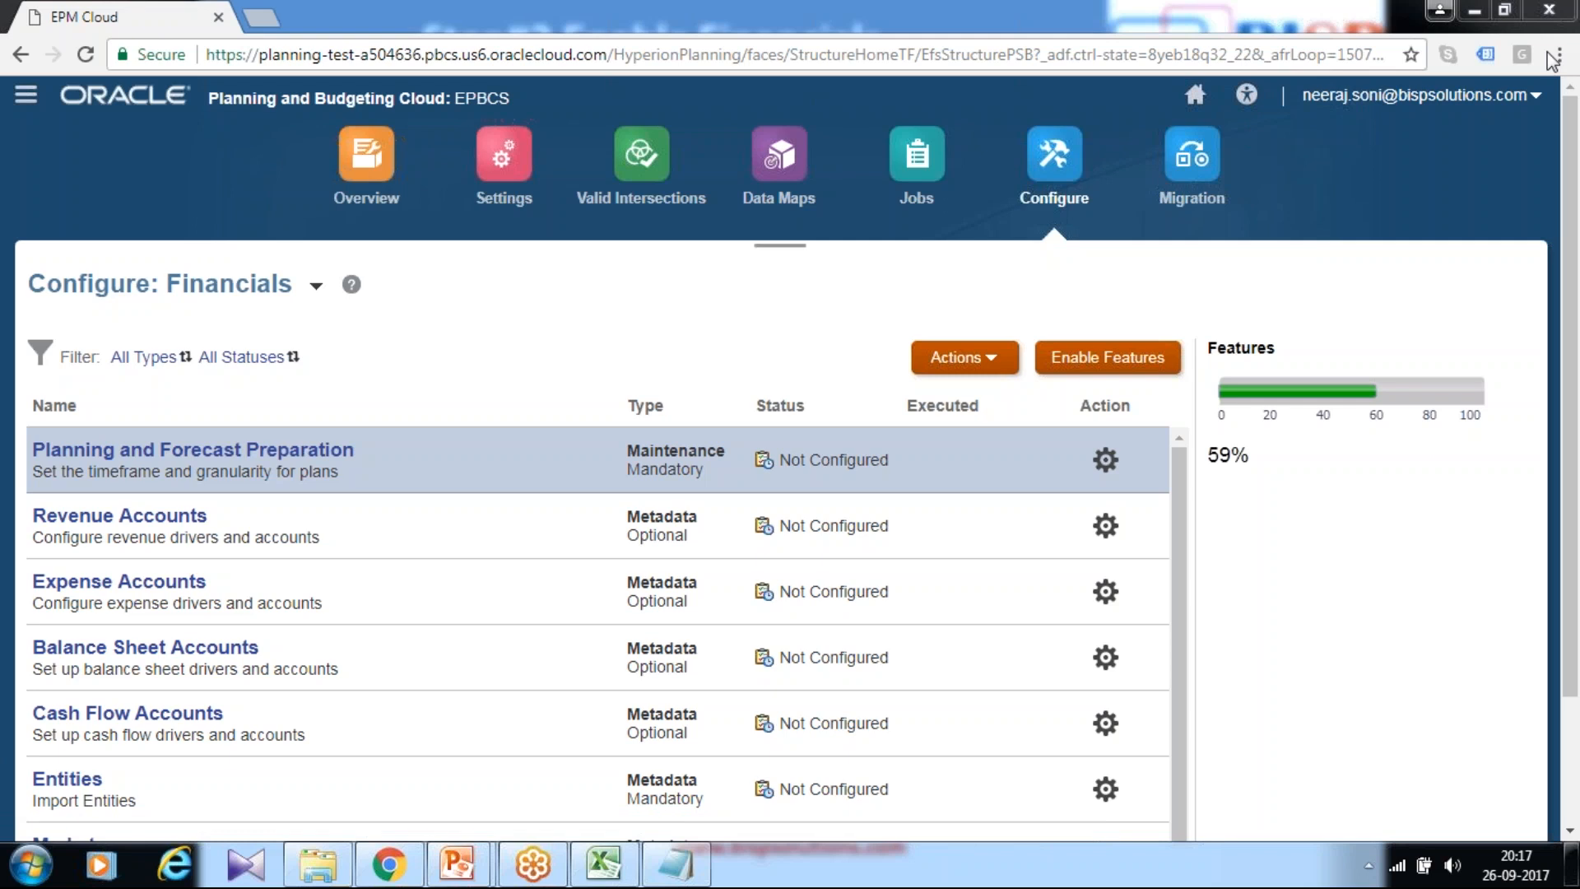
Step: Sign out of the EPM Cloud session and sign back in to the Planning application
left_click(1464, 95)
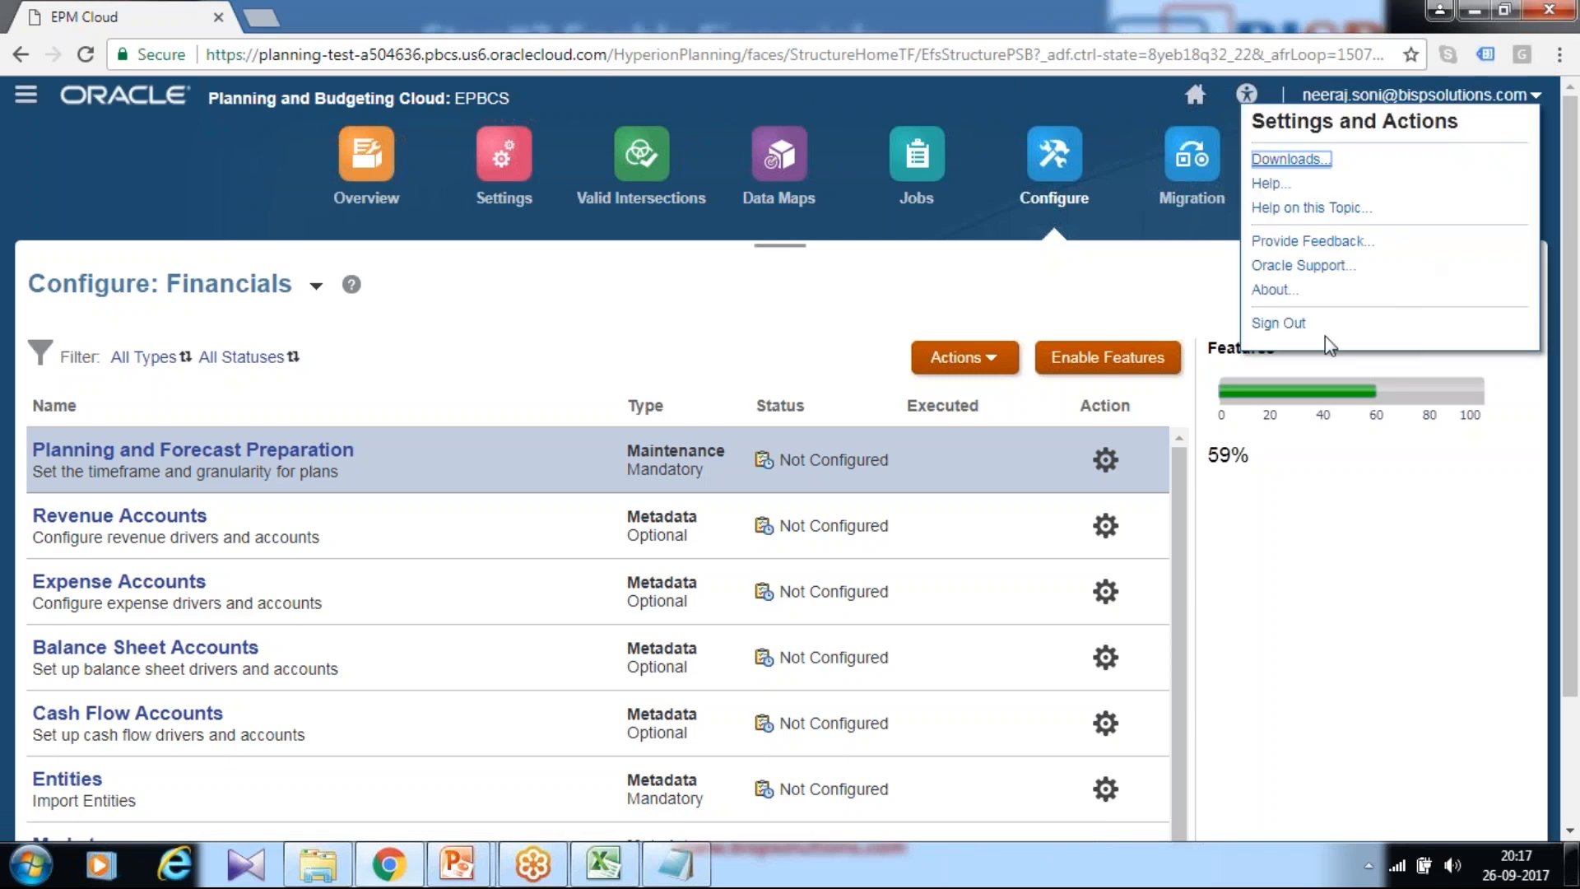
left_click(1278, 322)
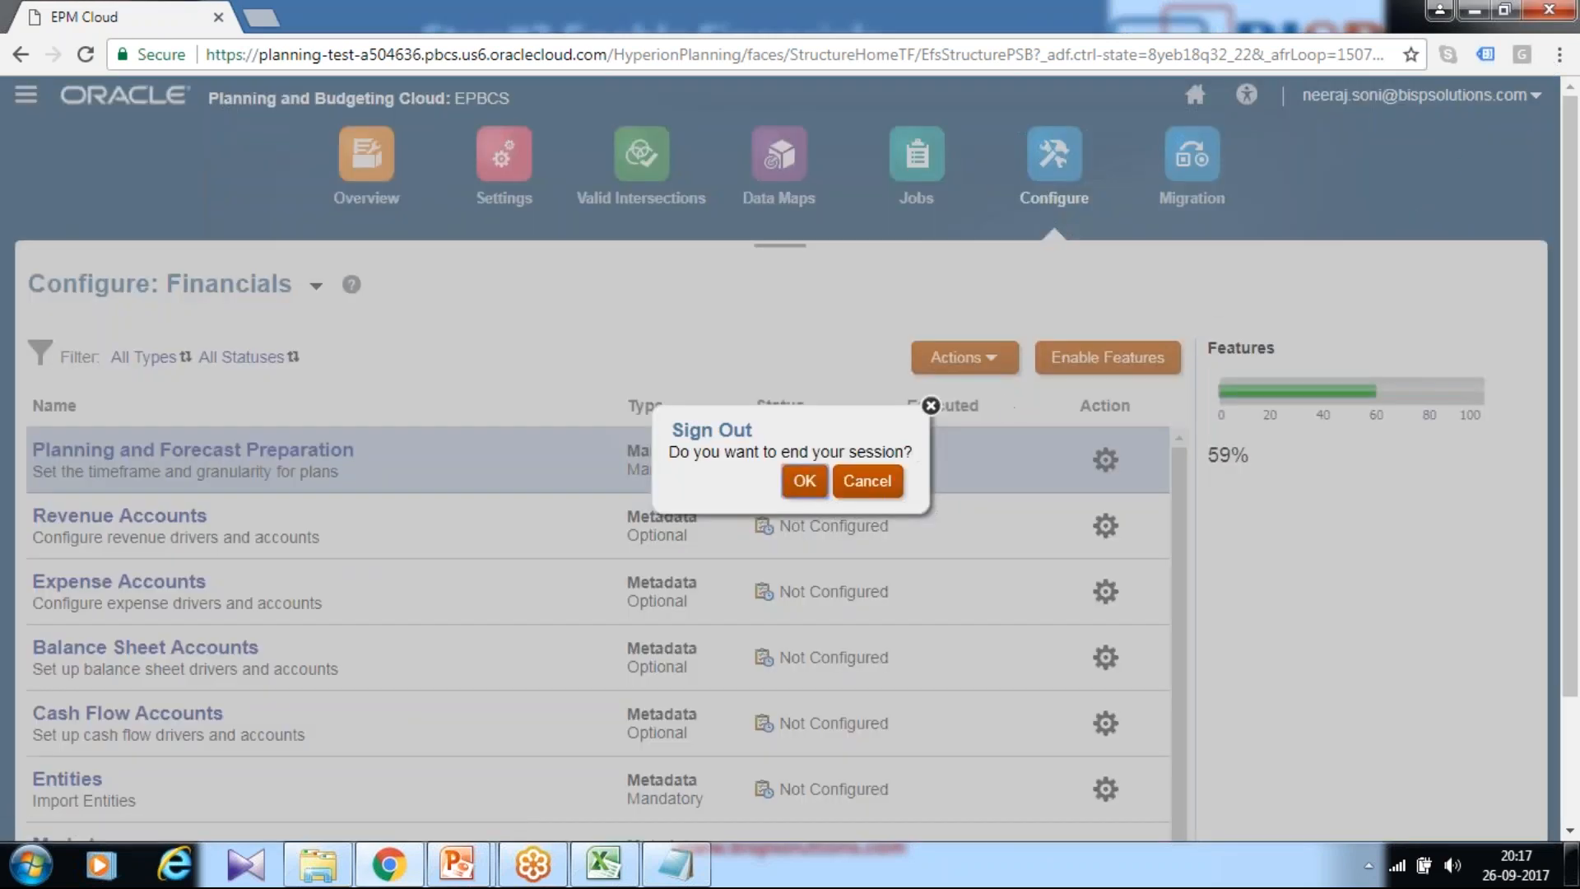
key("Return")
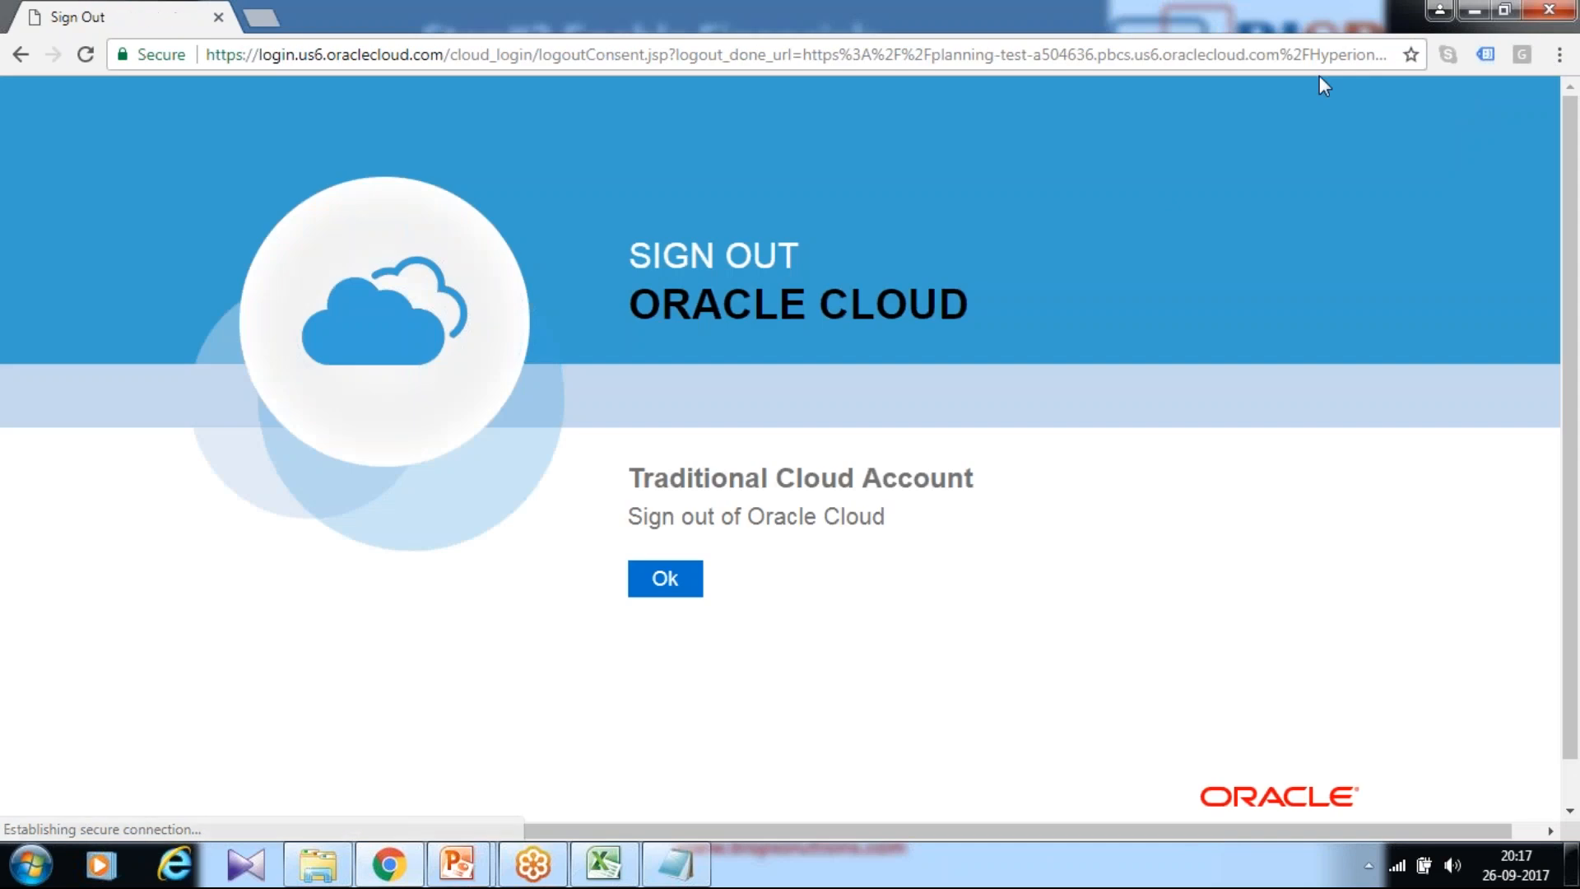
left_click(667, 578)
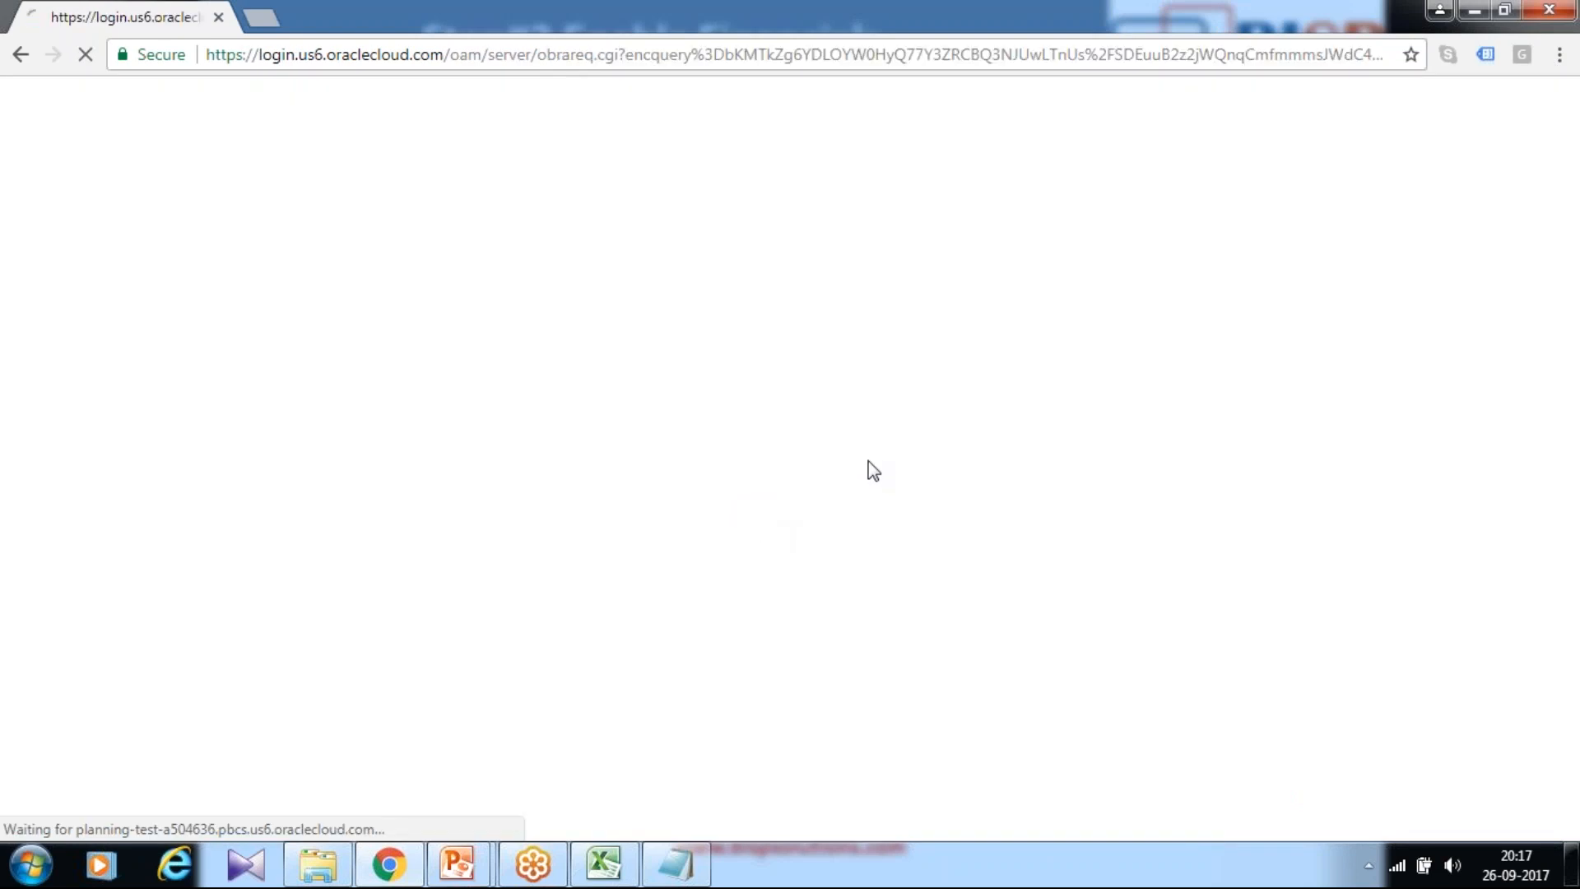
left_click(663, 706)
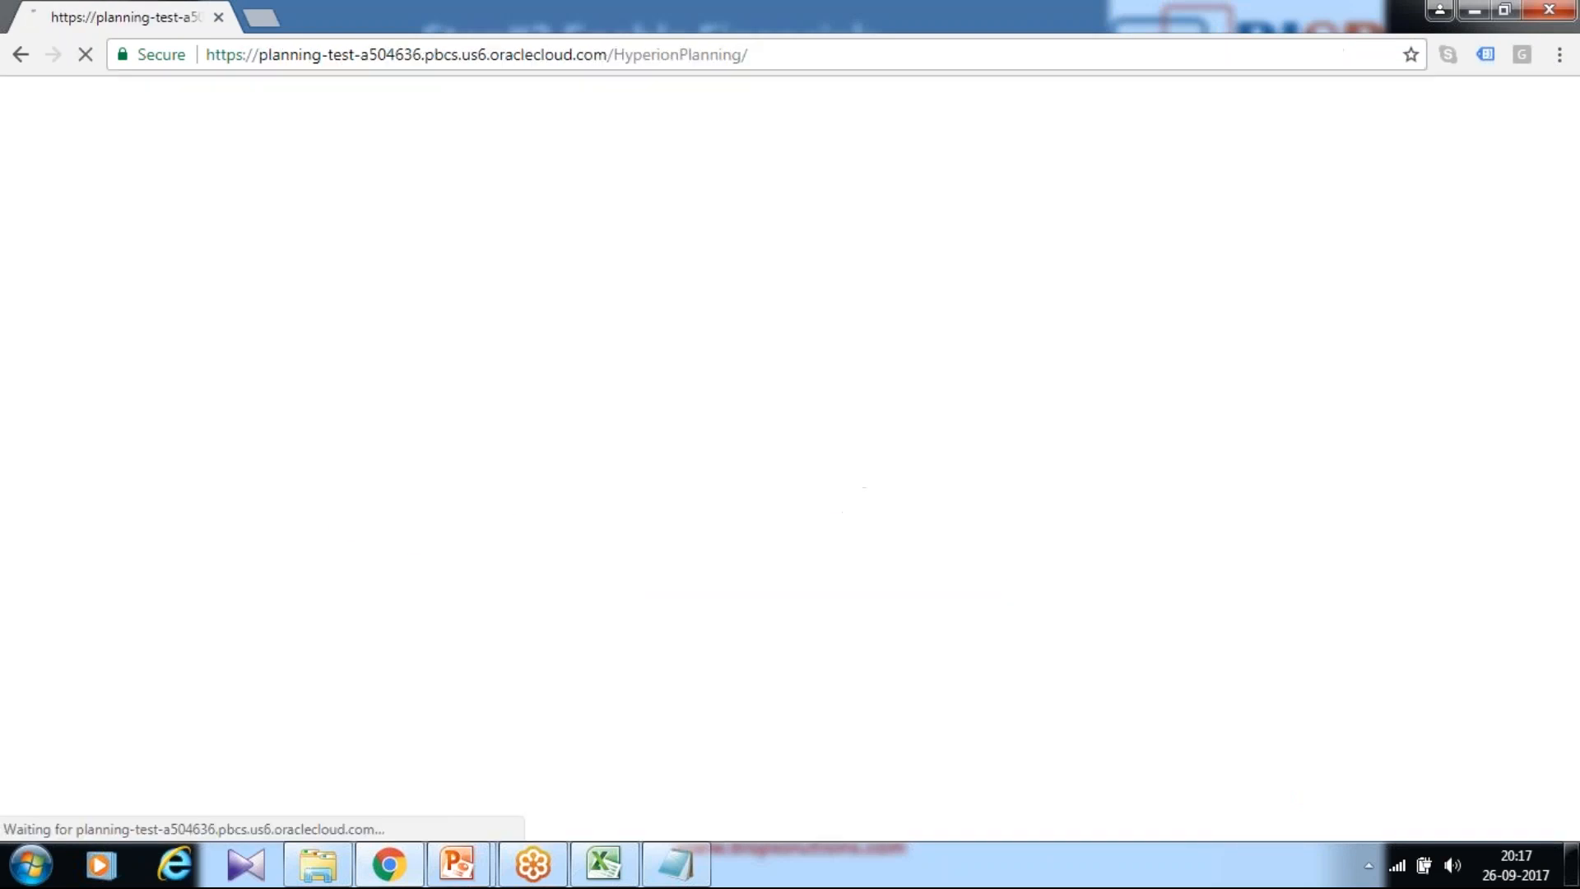
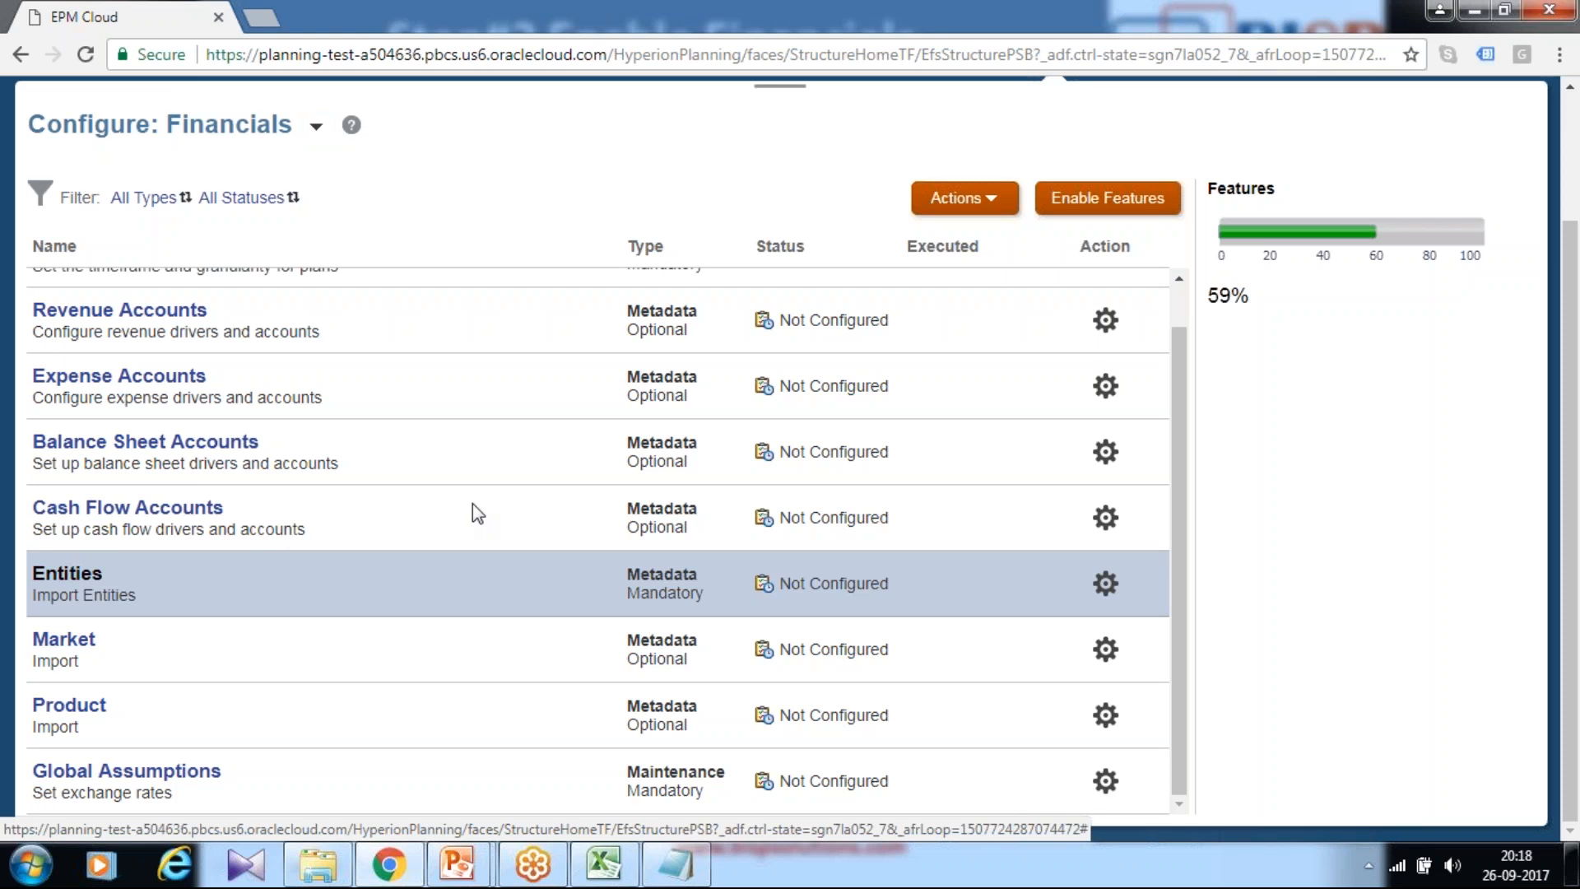
Step: Preview Entity.txt and attach it to the Entities metadata import
left_click(46, 573)
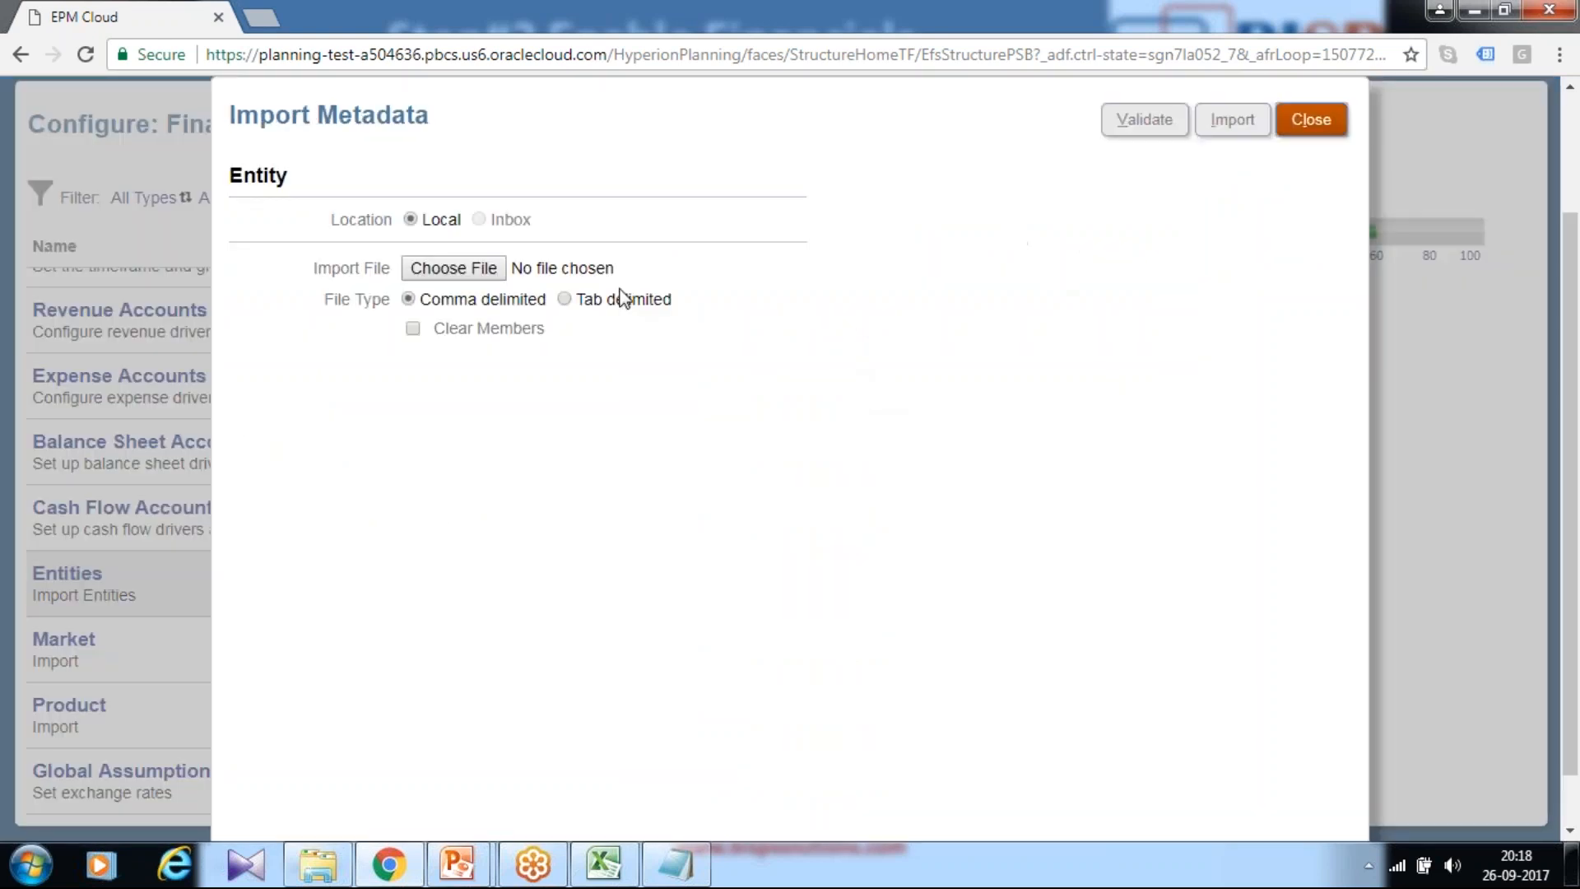
left_click(474, 269)
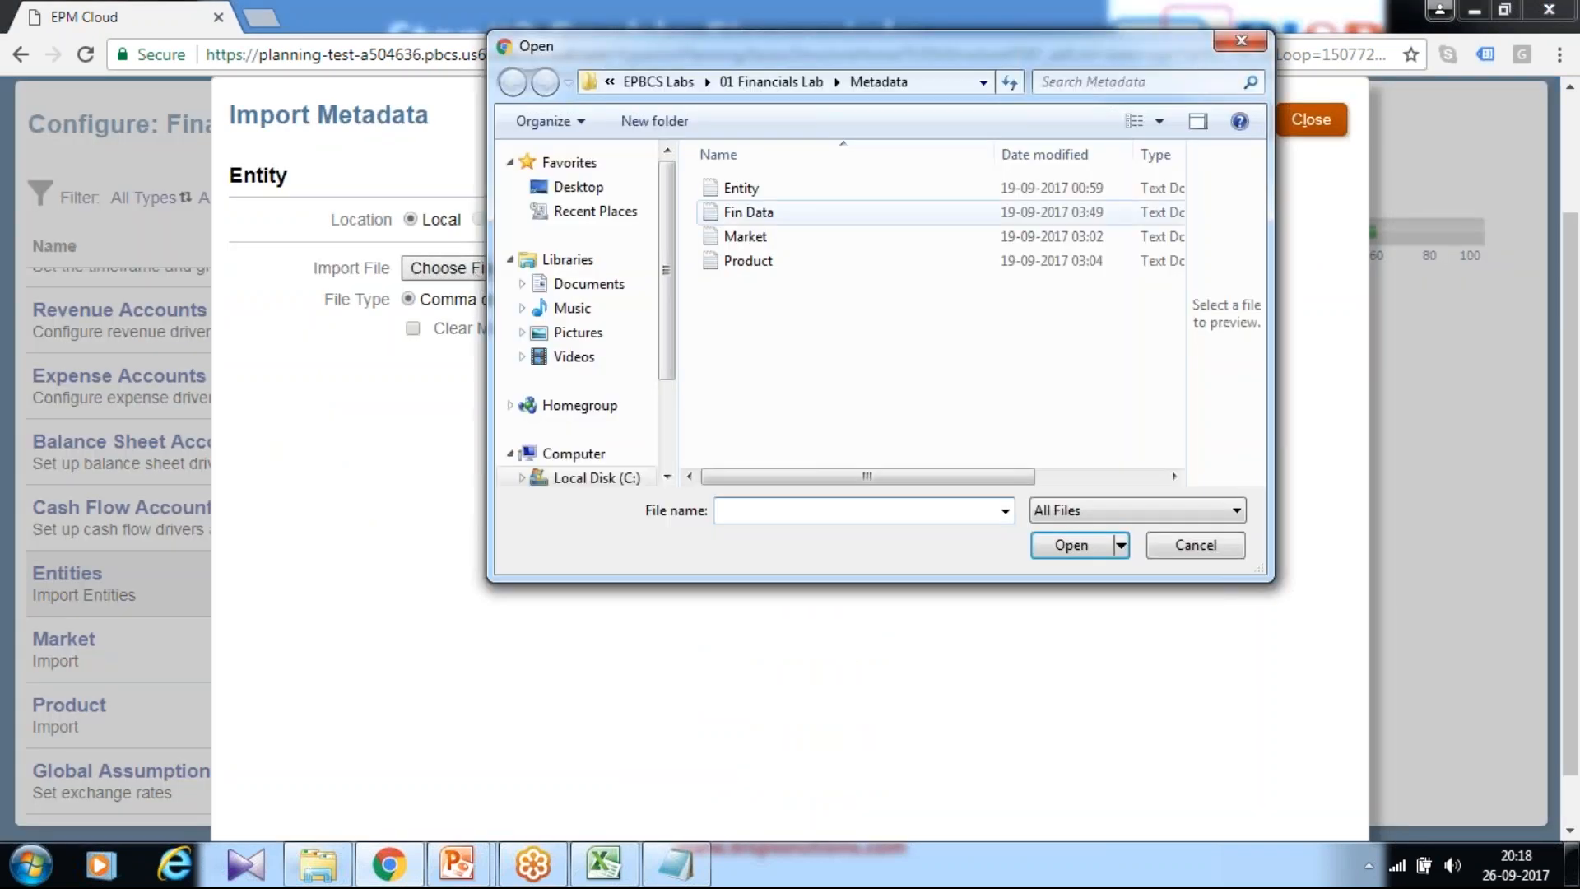
left_click(745, 194)
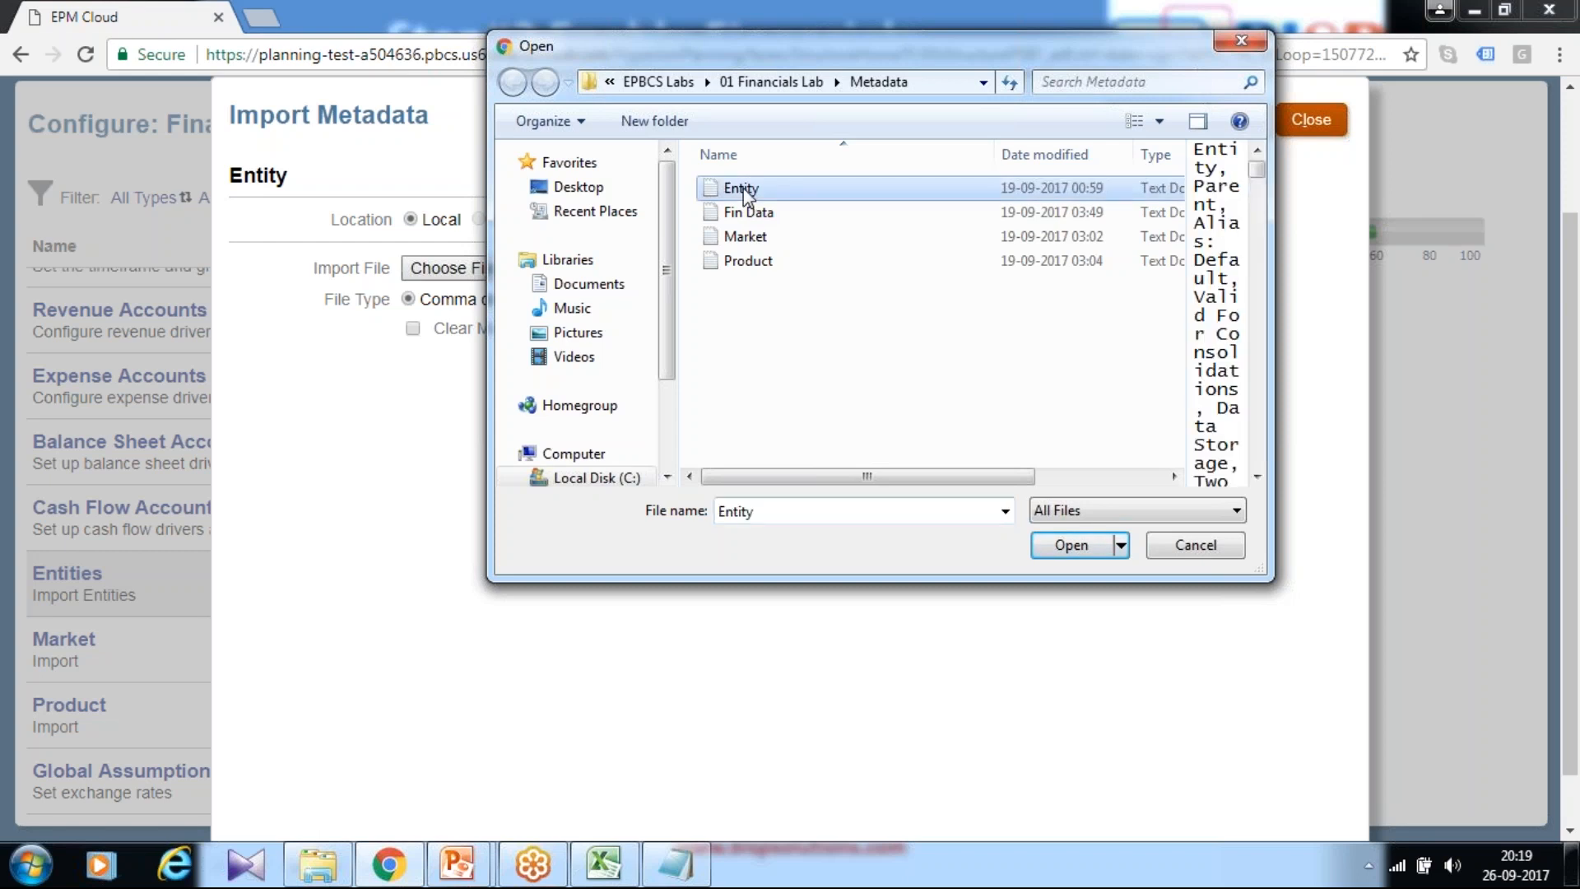
right_click(744, 194)
left_click(792, 237)
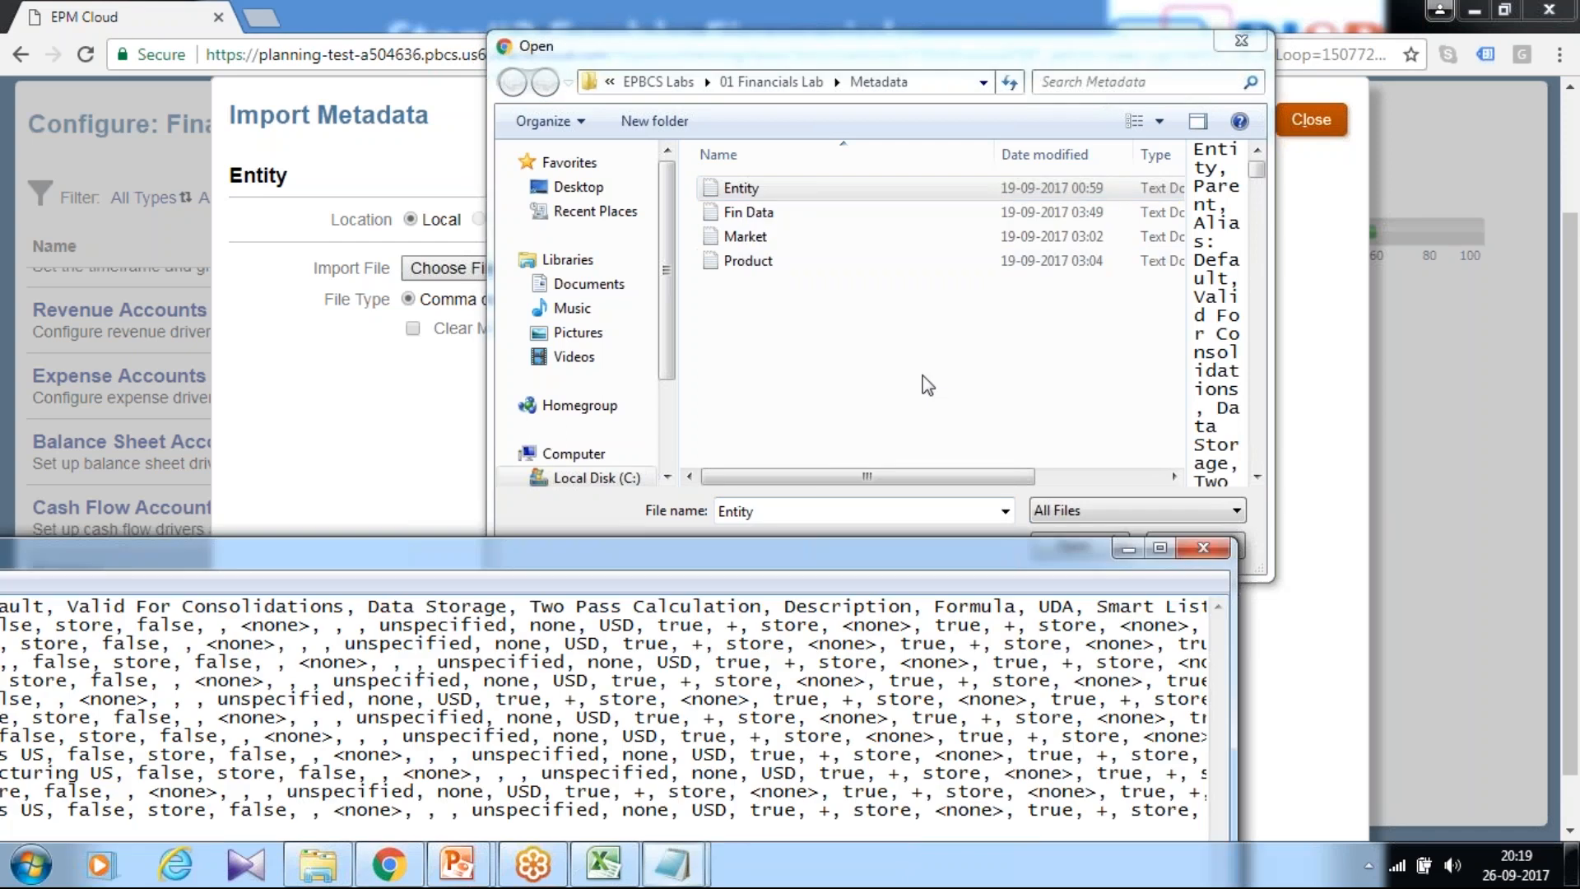
left_click(1203, 548)
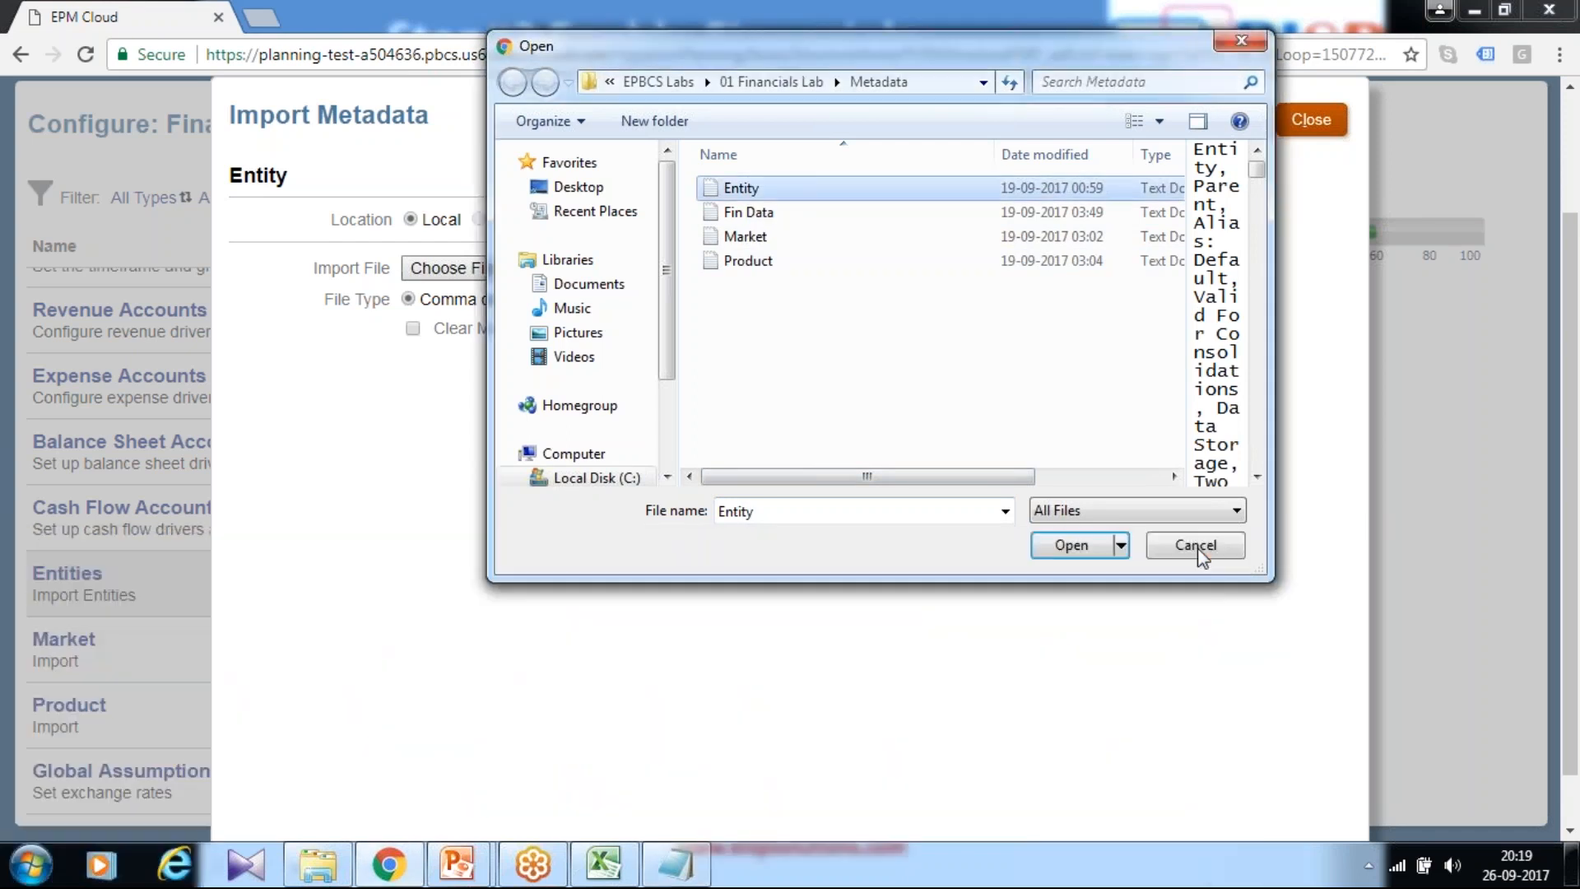
left_click(1068, 546)
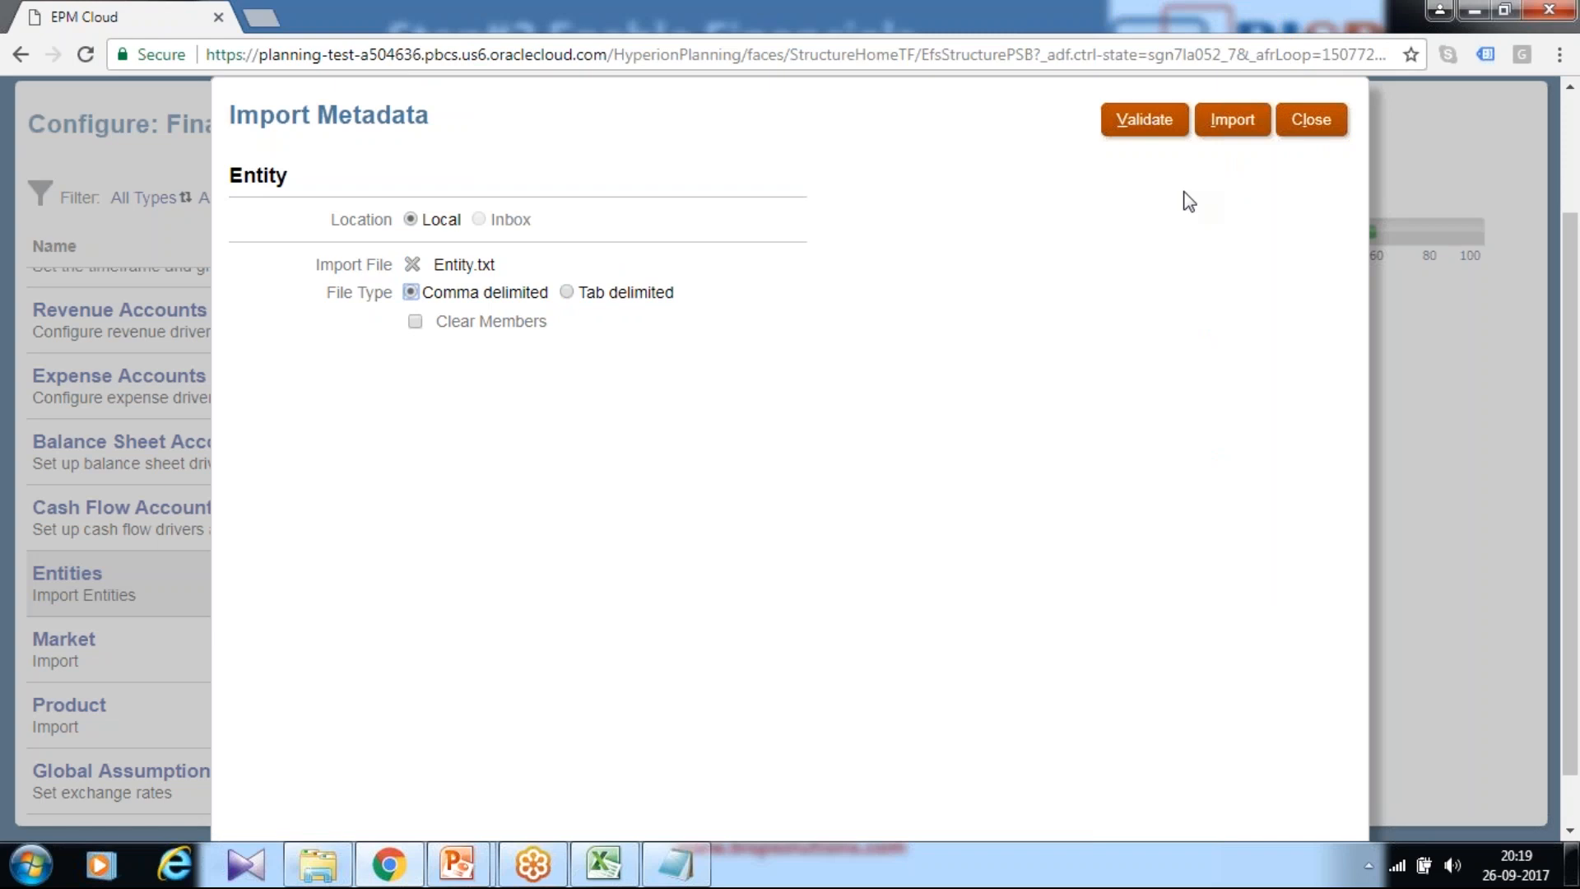
Step: Validate and import the Entity metadata without a database refresh, then close the import
left_click(1144, 120)
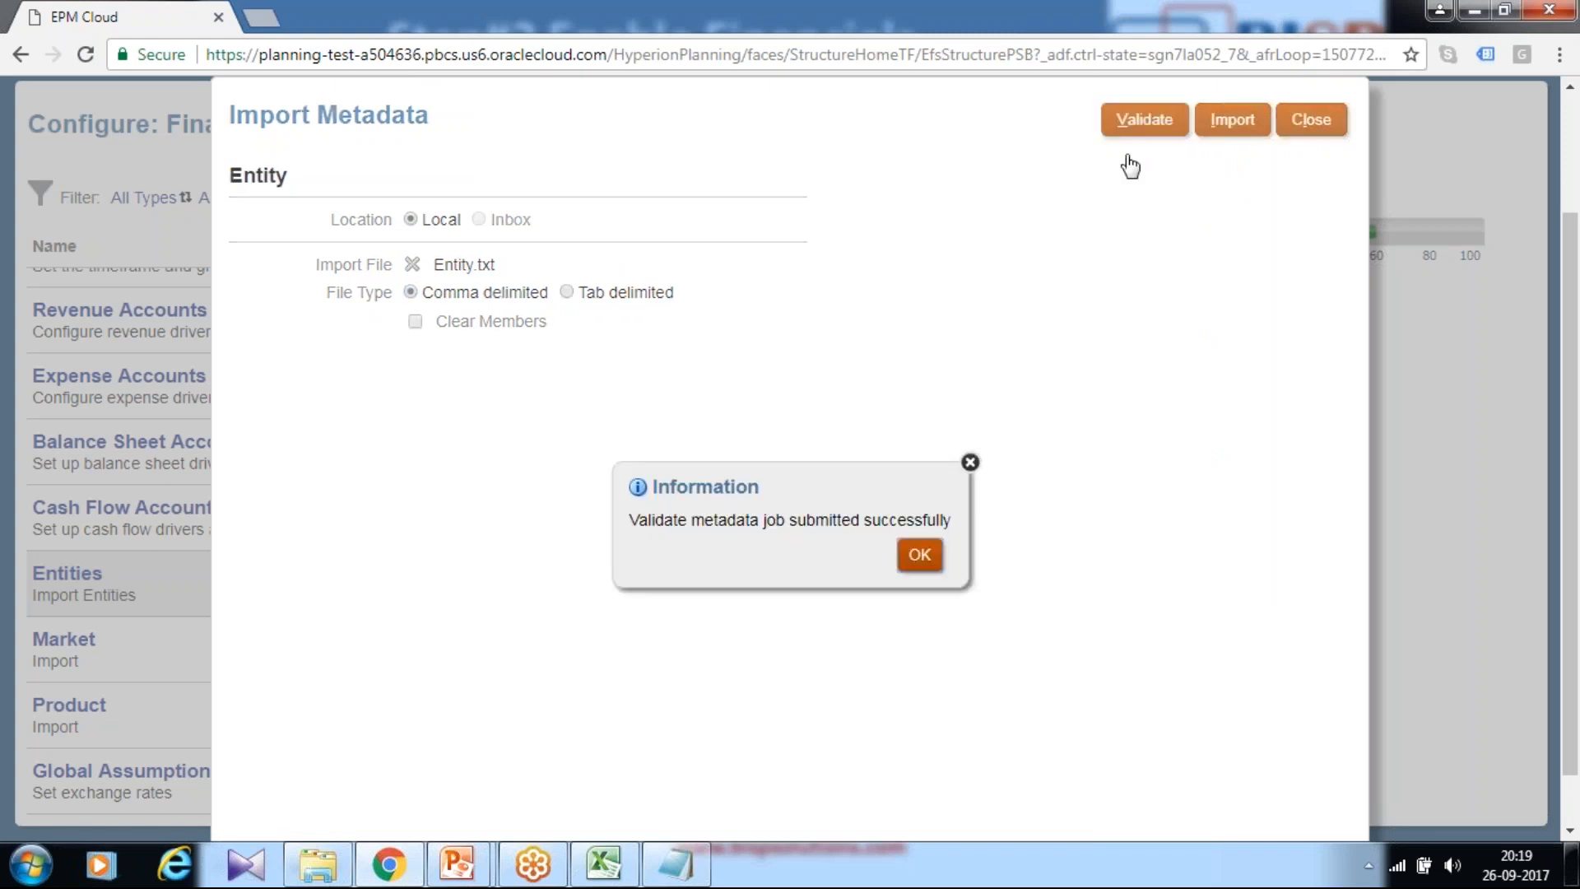
left_click(923, 550)
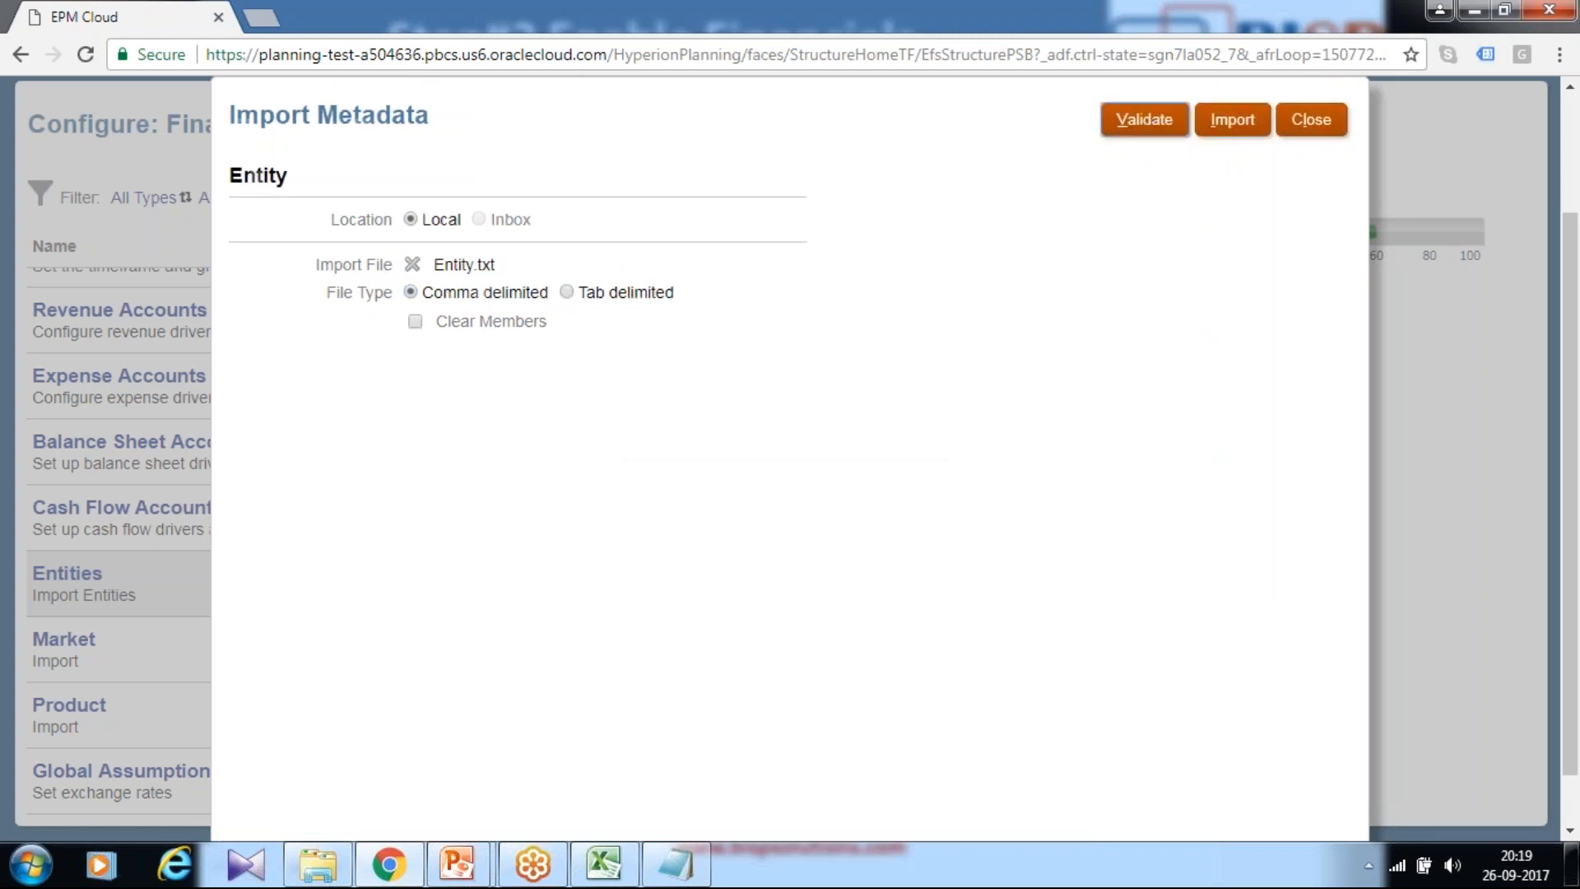
left_click(1247, 132)
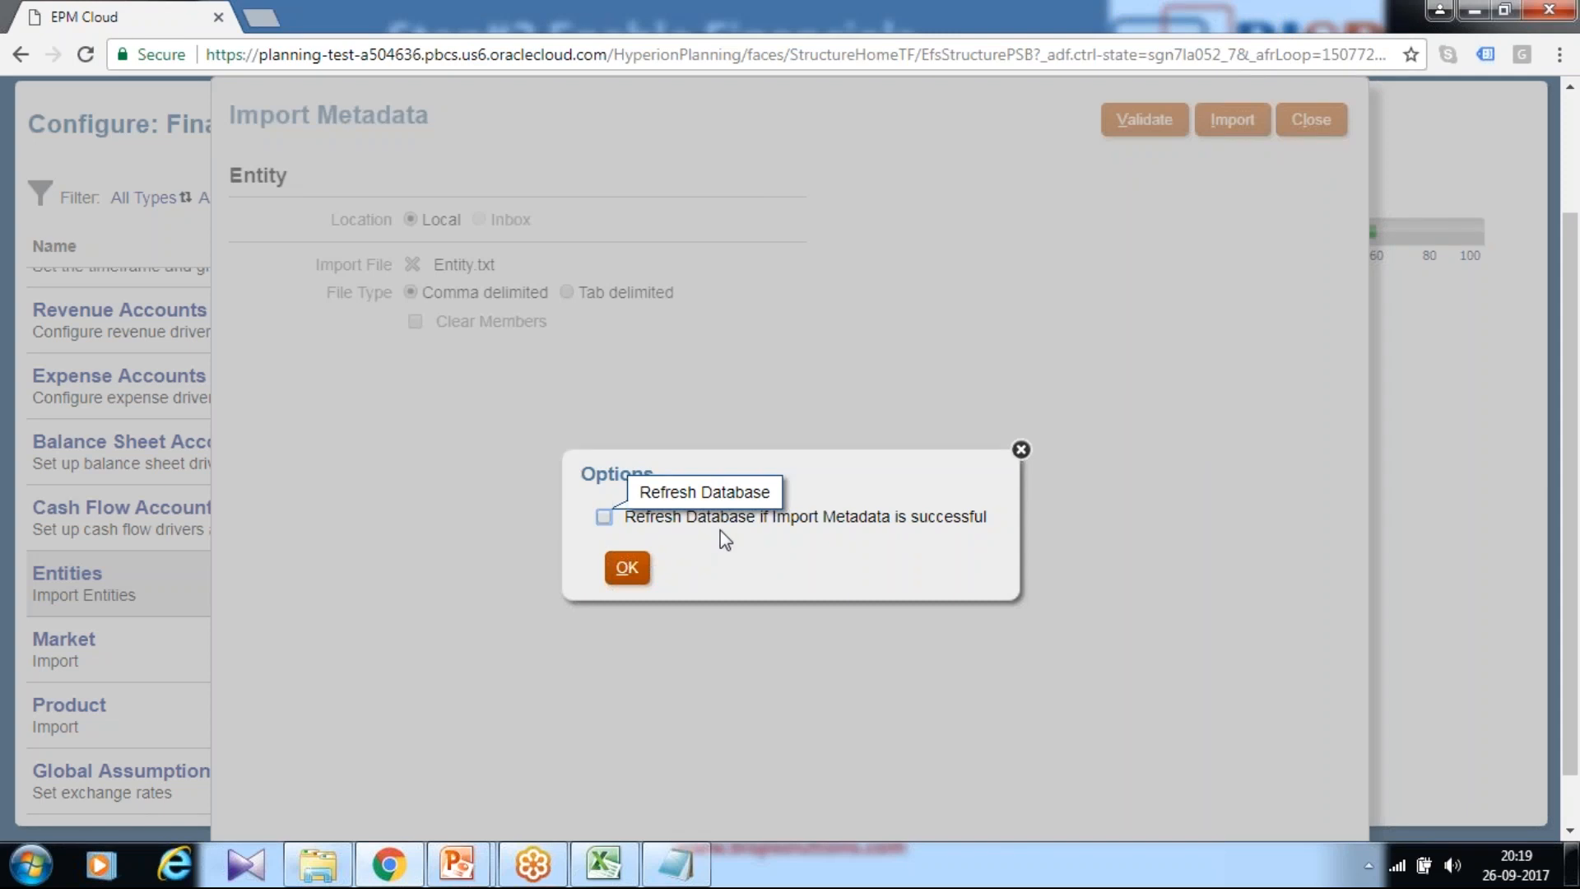
left_click(631, 576)
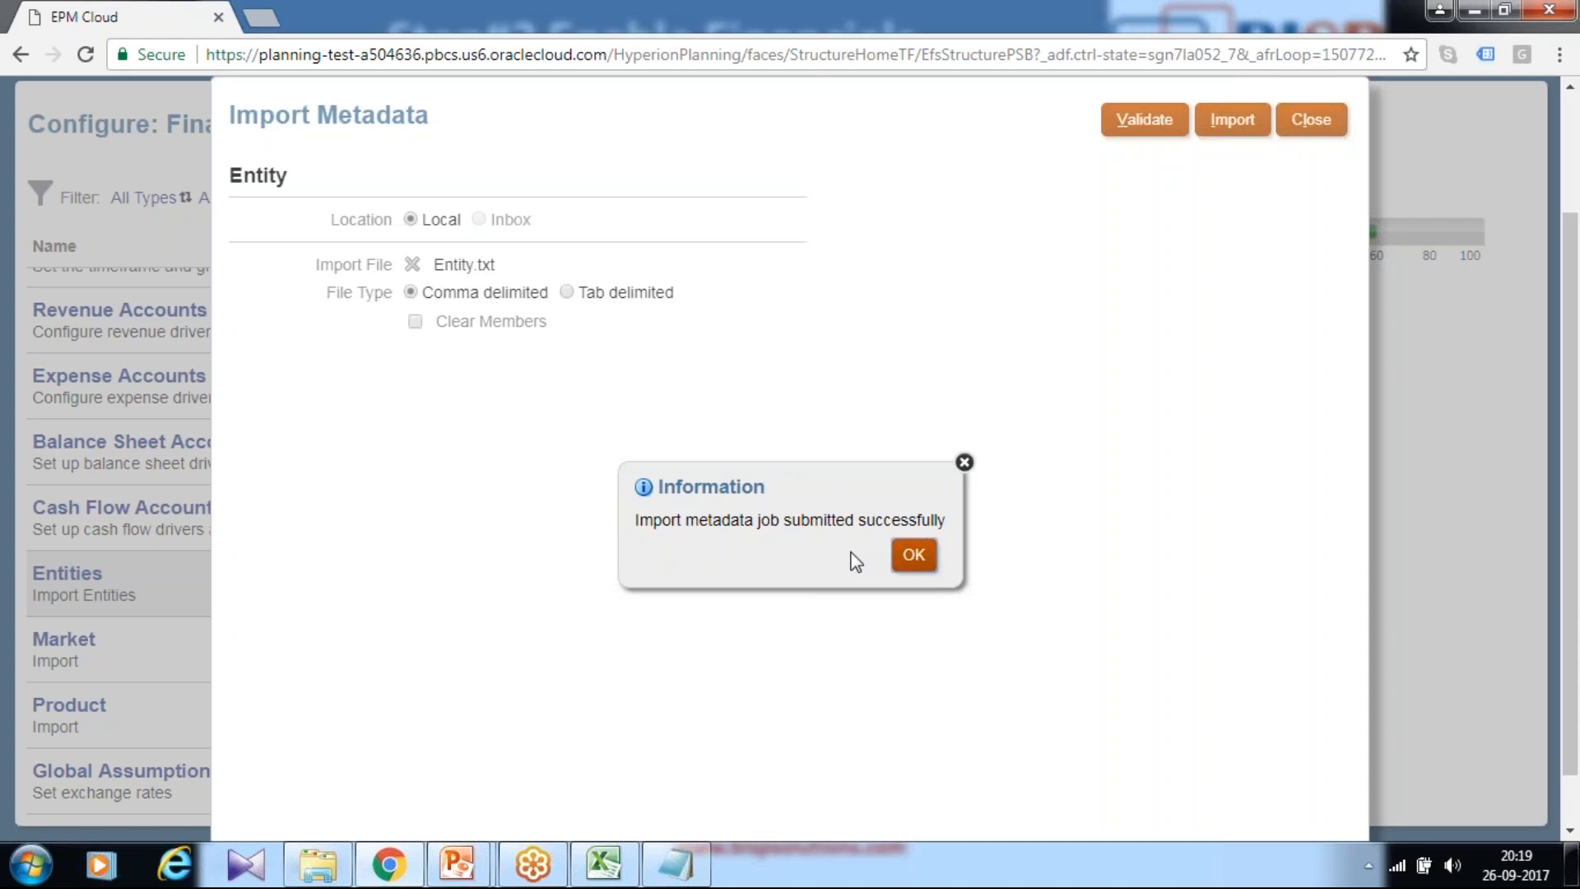
left_click(915, 553)
left_click(1312, 122)
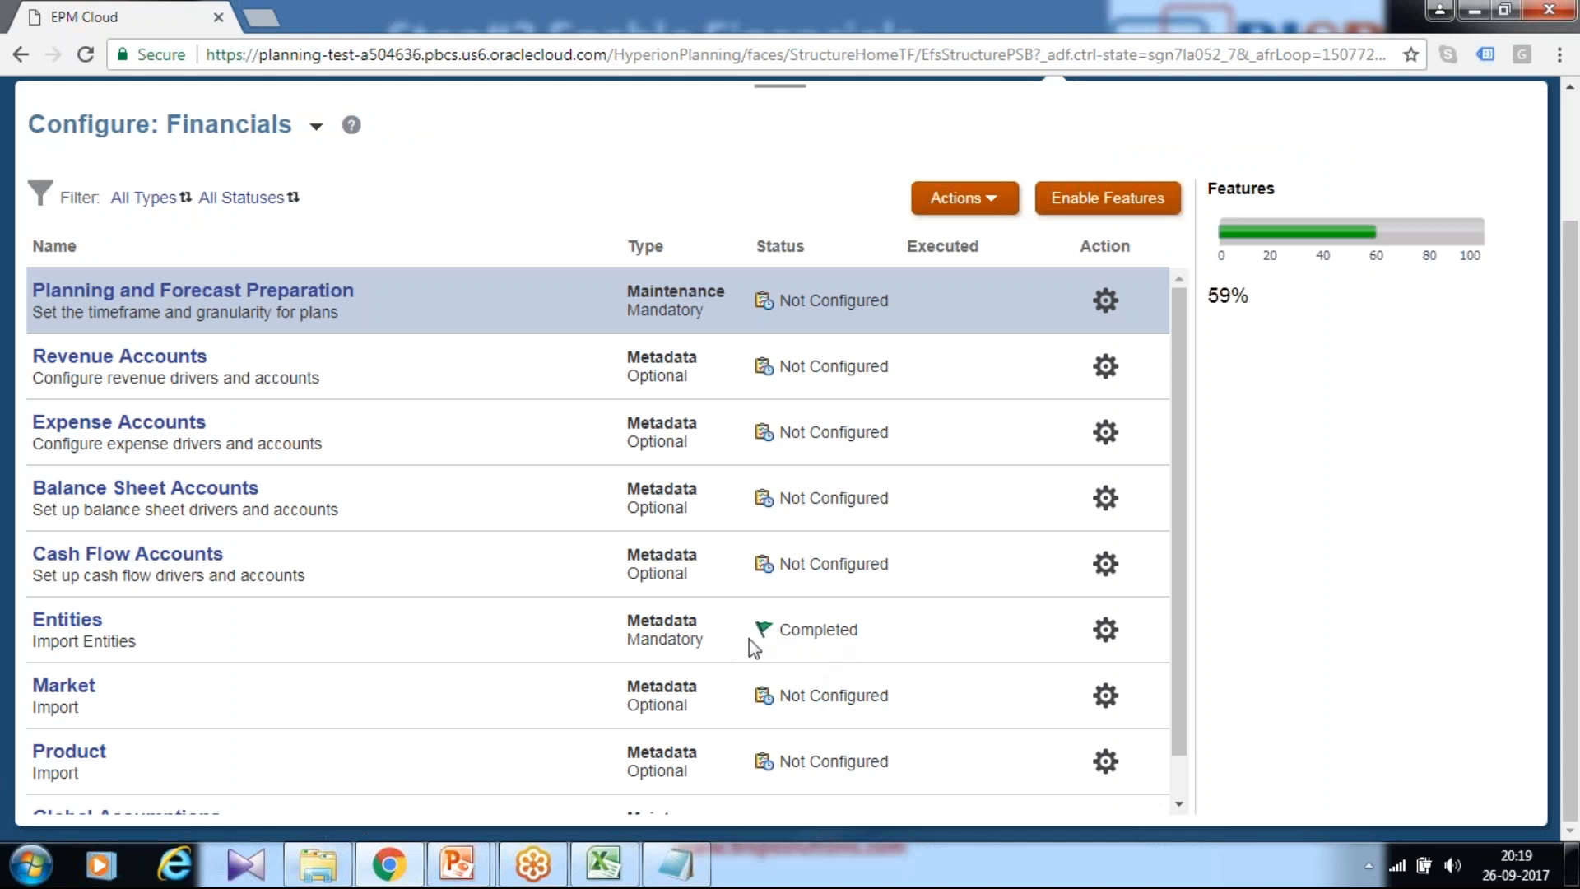
Step: Attach Market.txt to the Market metadata import
scroll(998, 575, "up", 2)
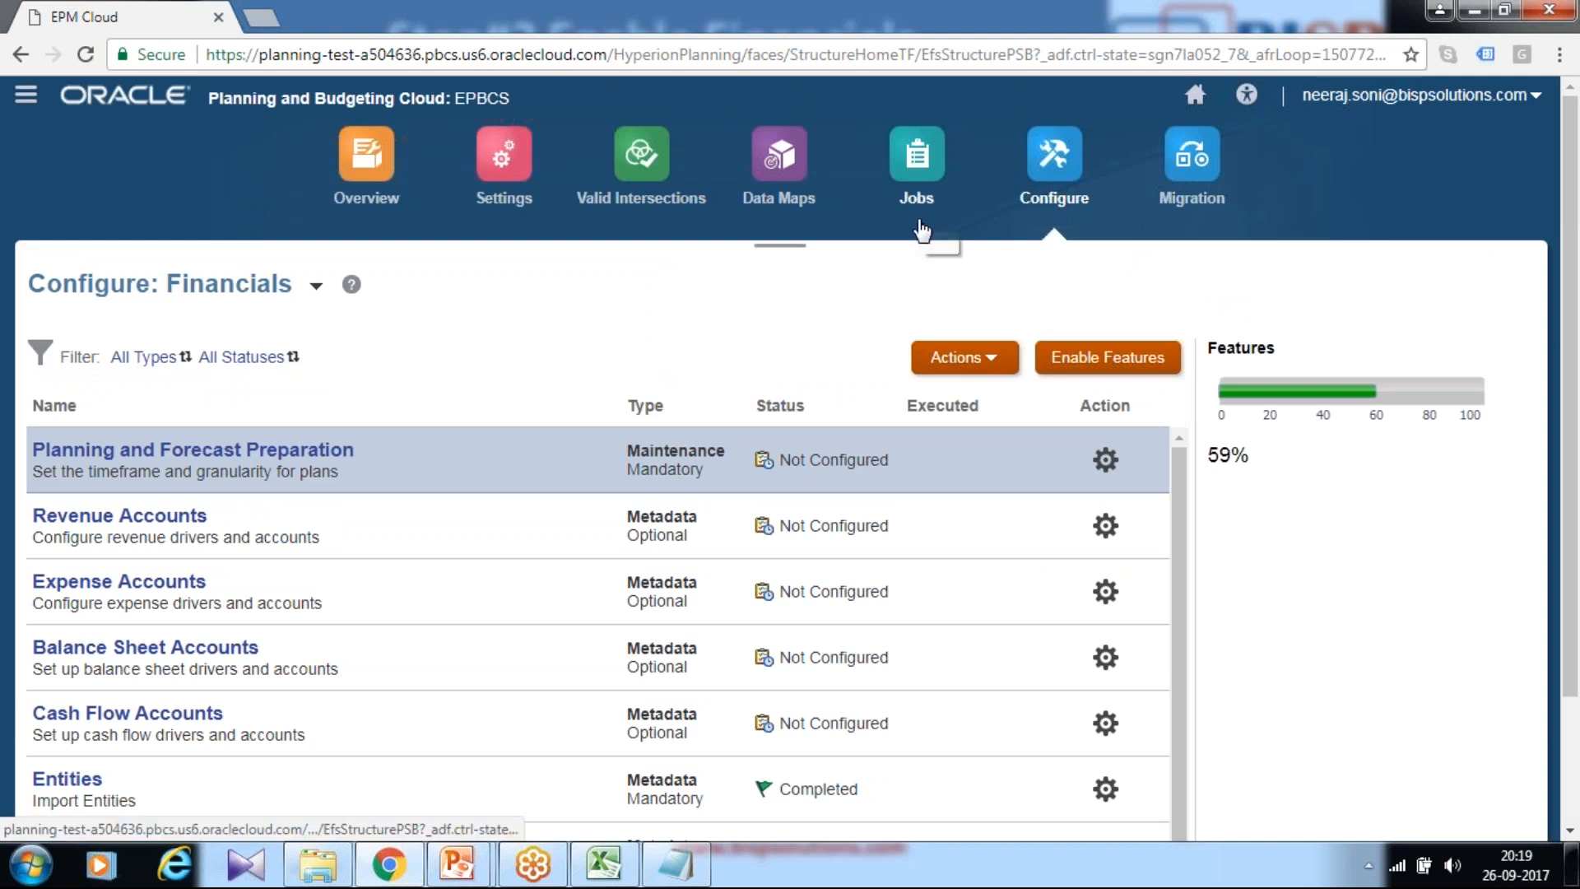
scroll(994, 263, "down", 2)
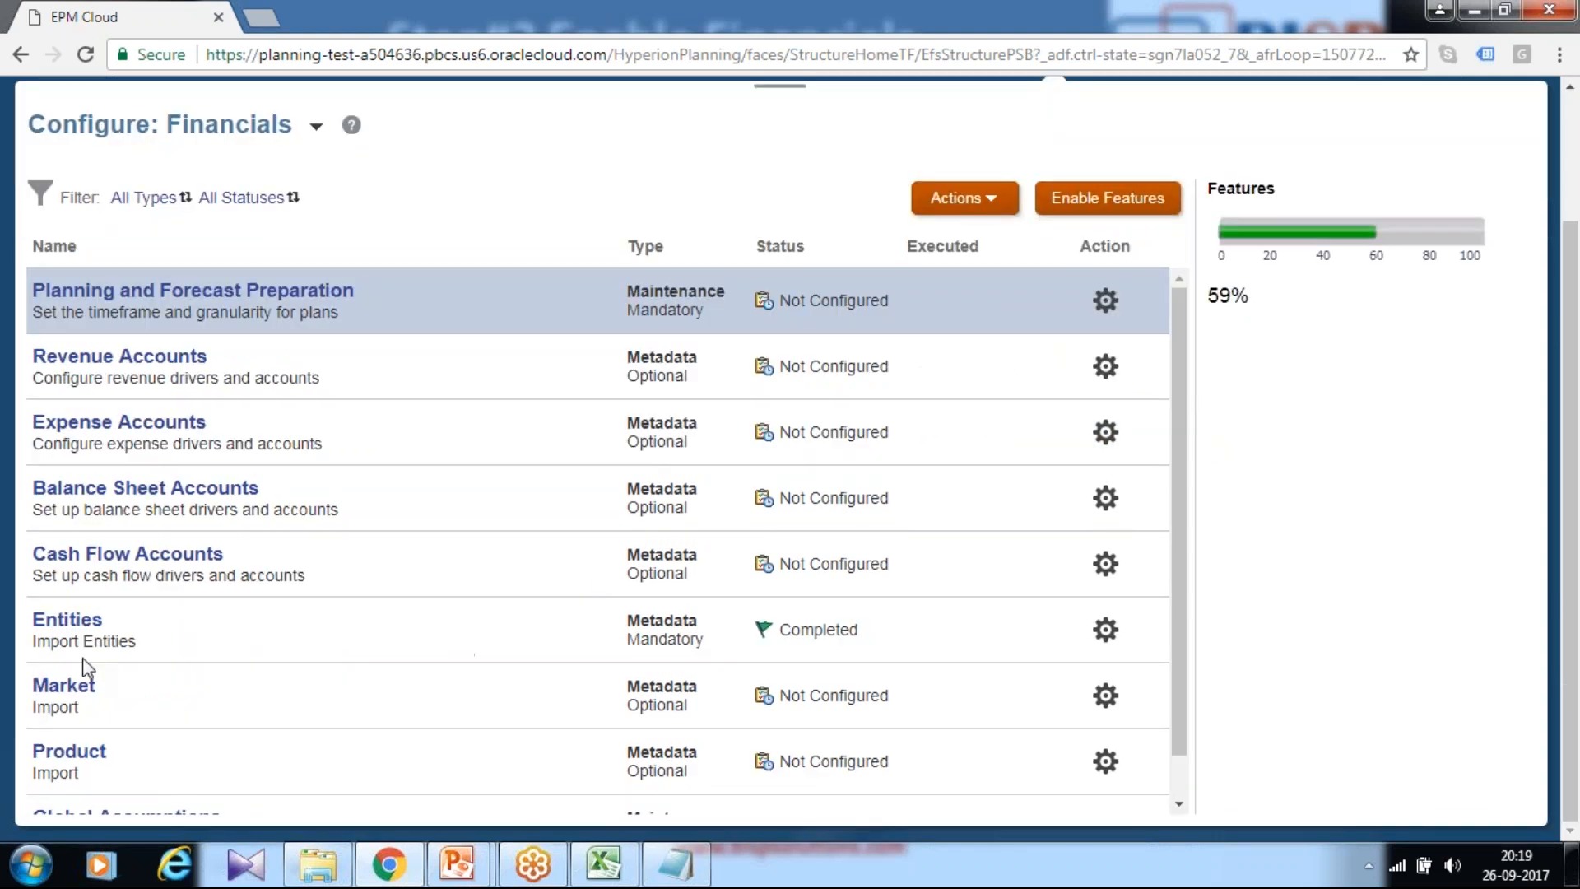
left_click(65, 685)
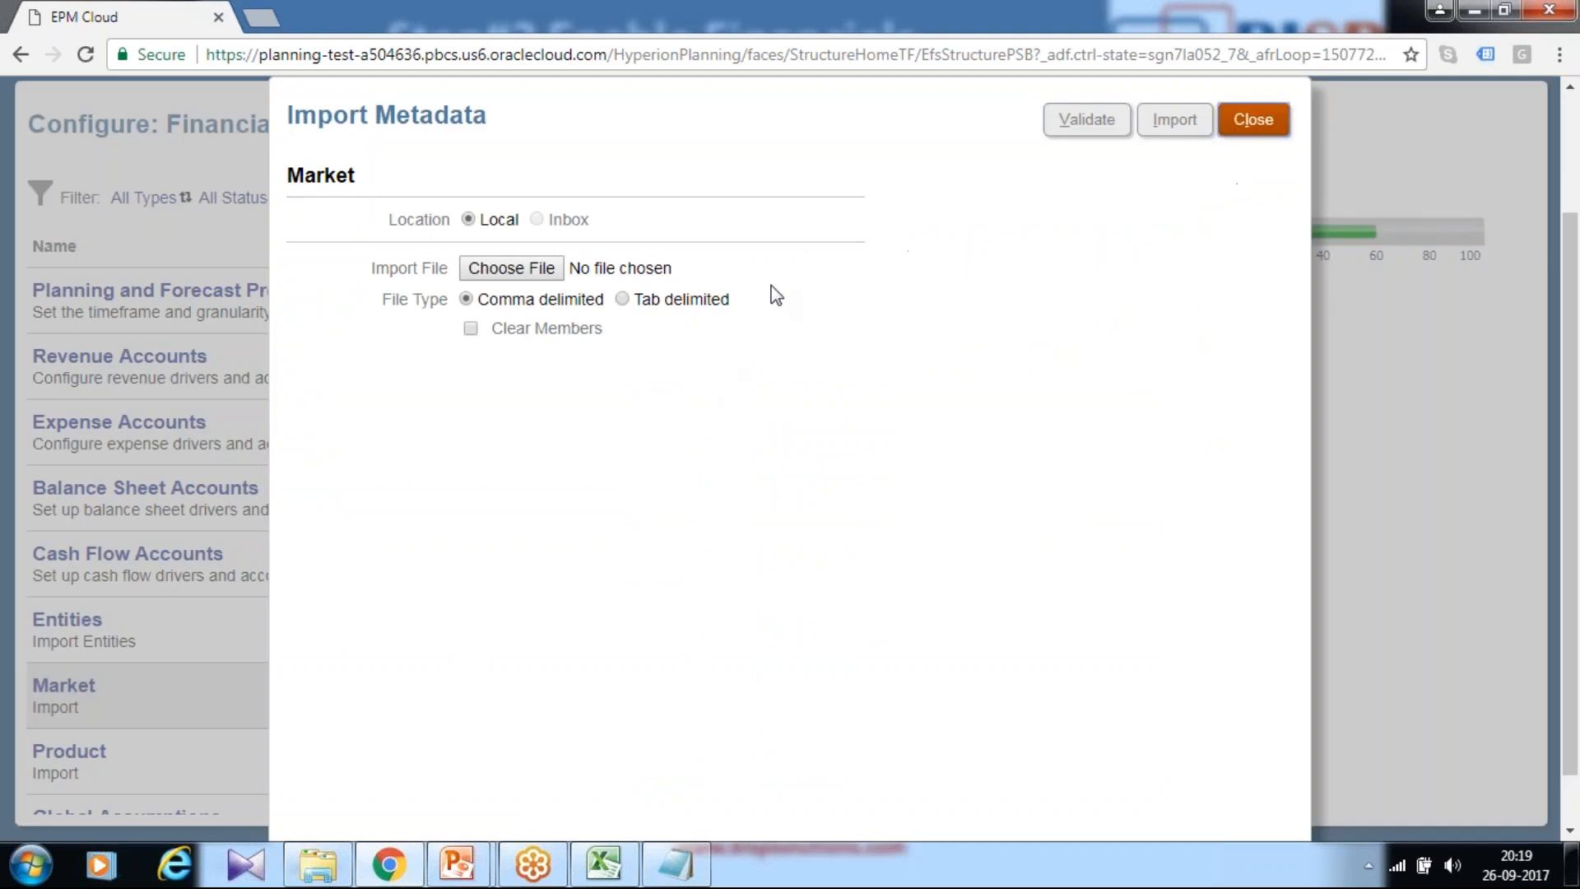
left_click(521, 268)
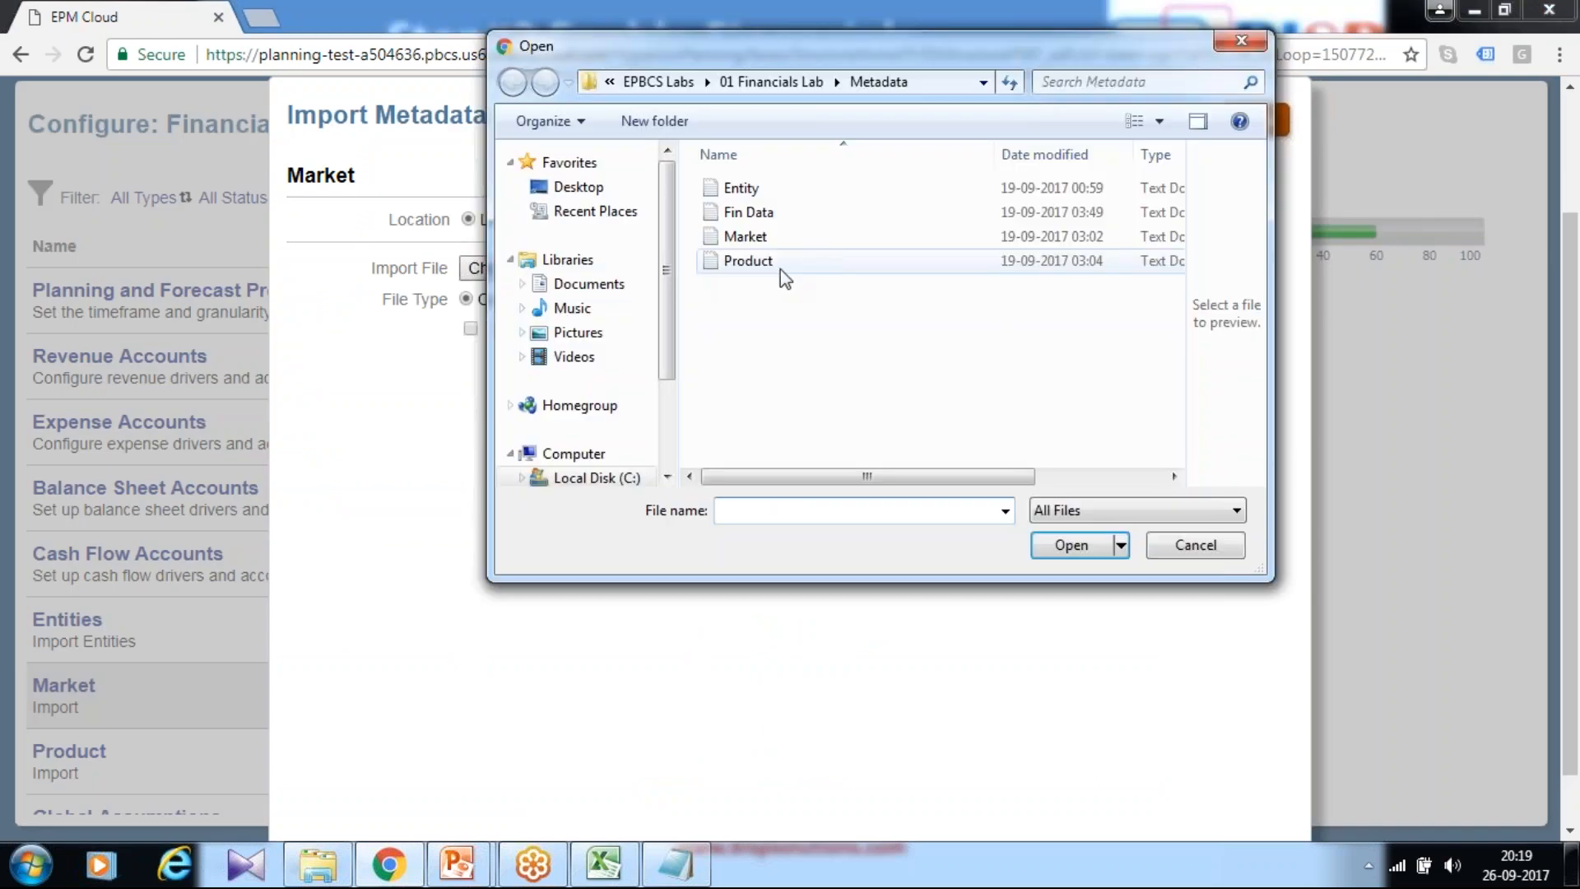
left_click(753, 236)
left_click(1070, 545)
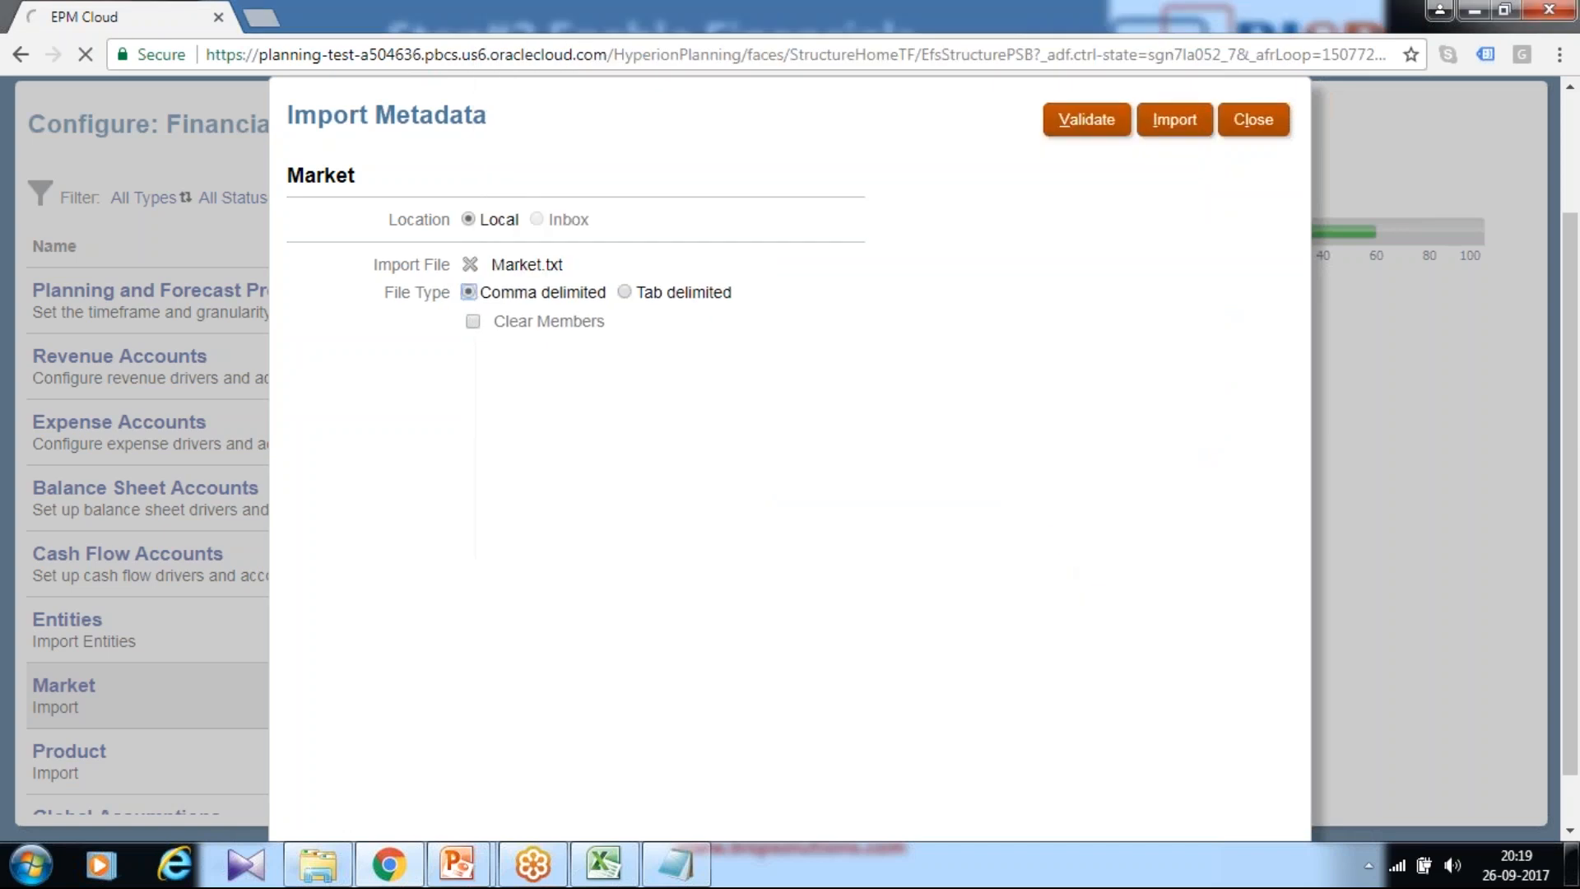
Step: Validate and import the Market metadata without a database refresh, then close the import
left_click(1088, 124)
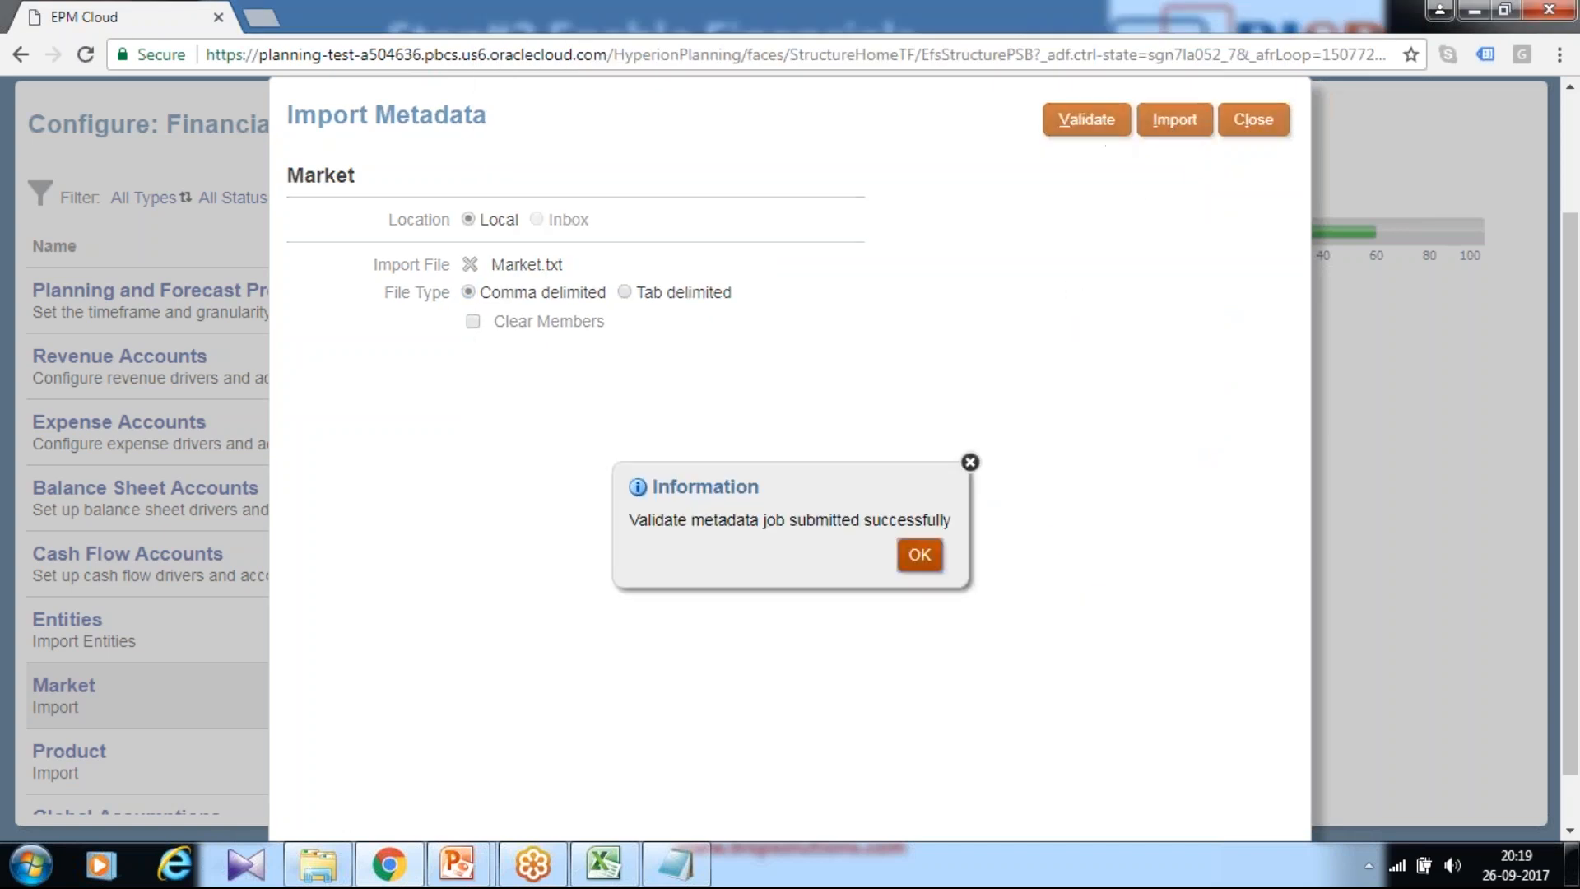
key("Return")
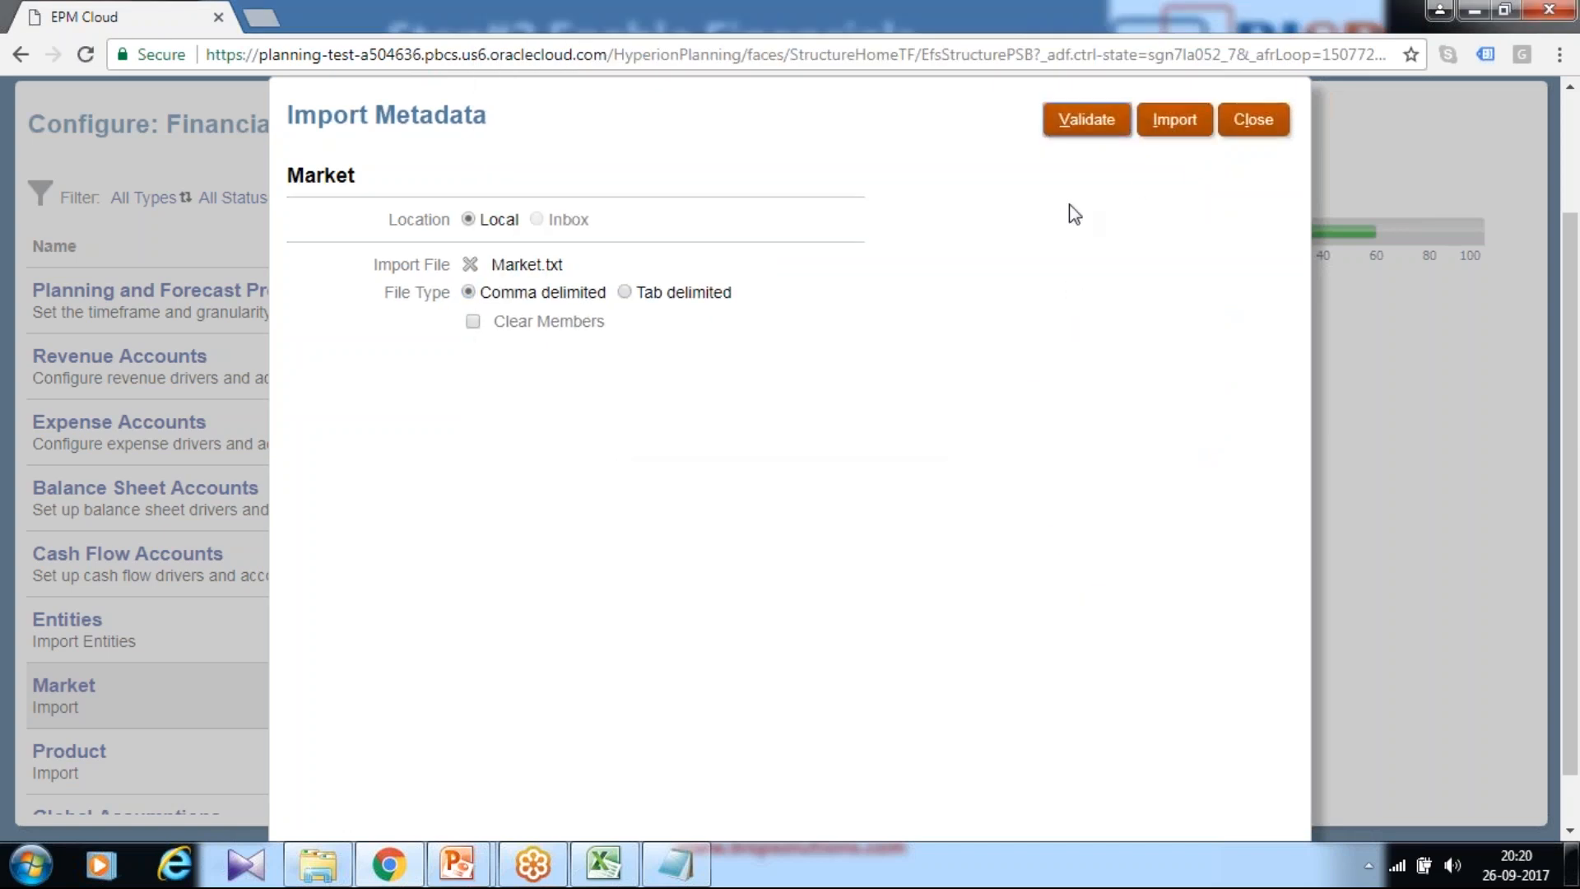
left_click(1164, 132)
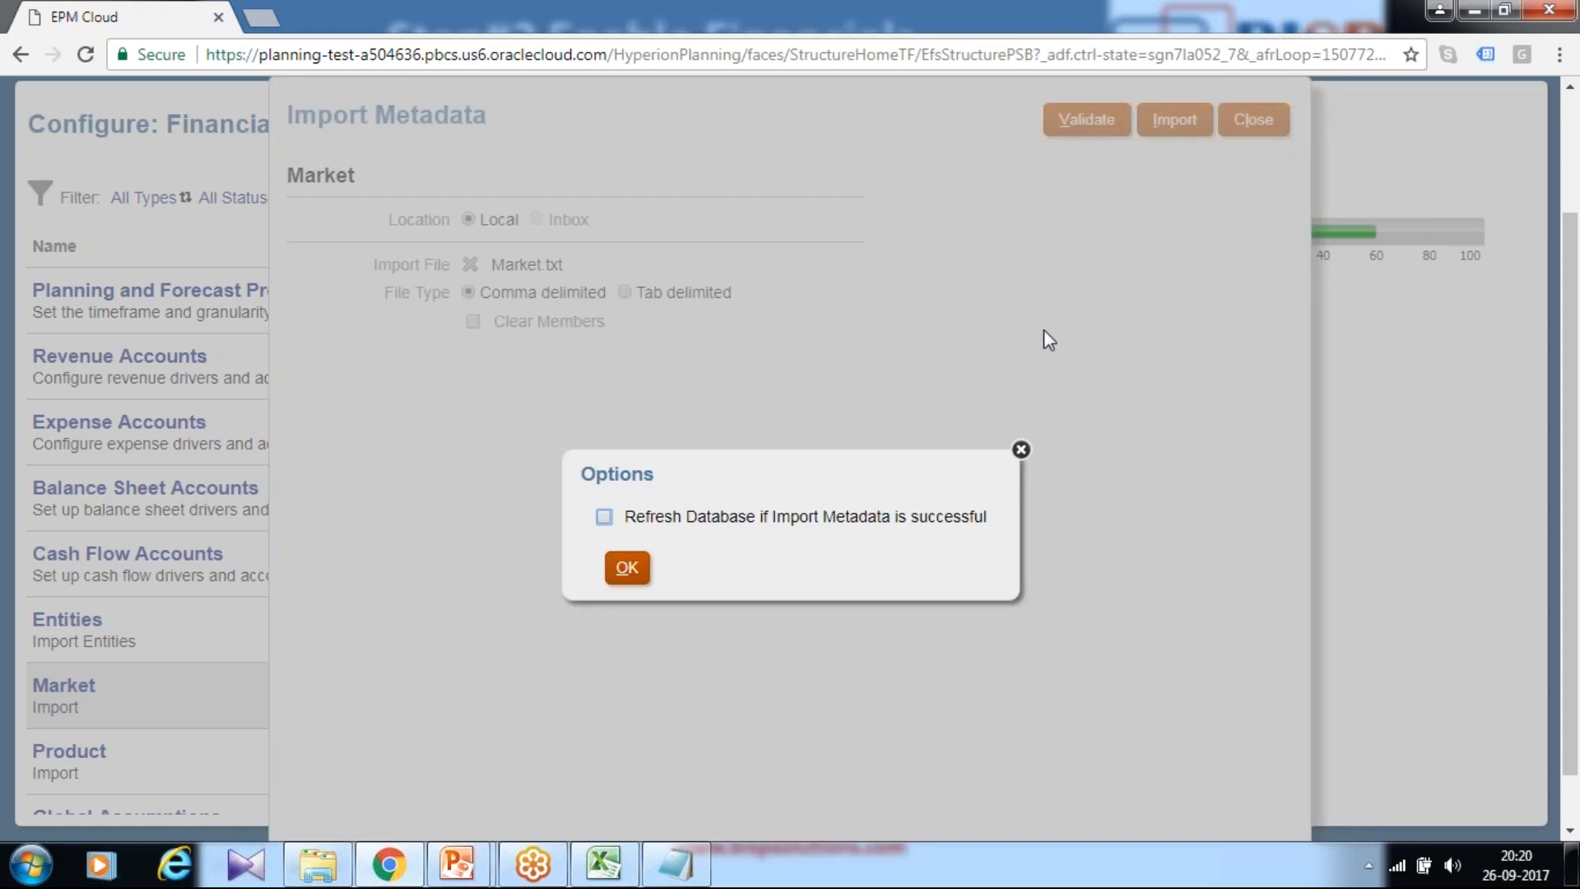
left_click(629, 566)
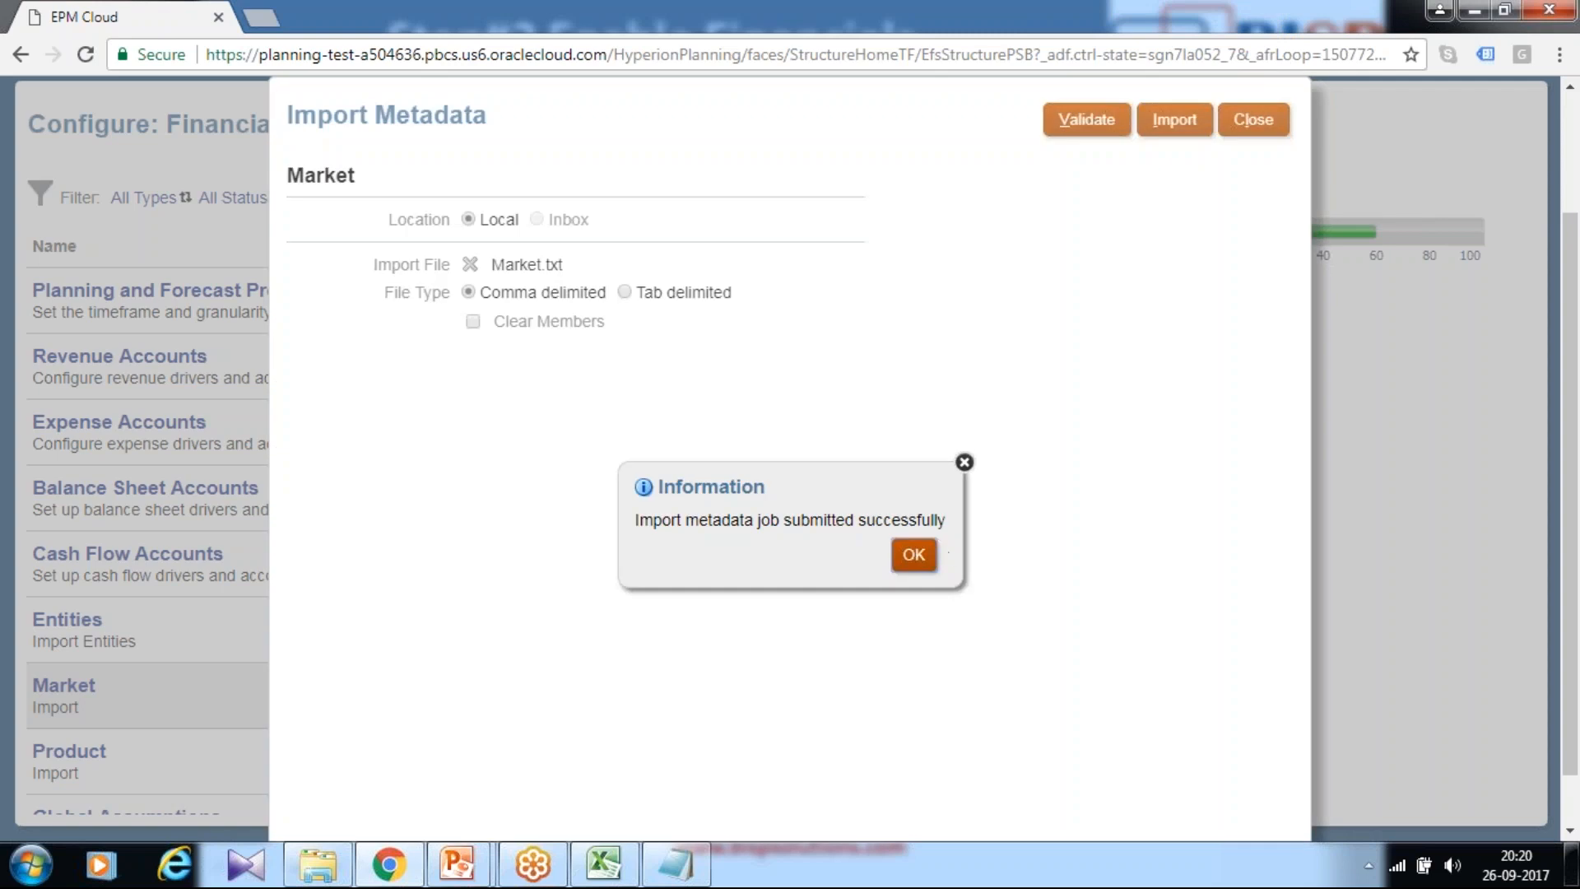
key("Return")
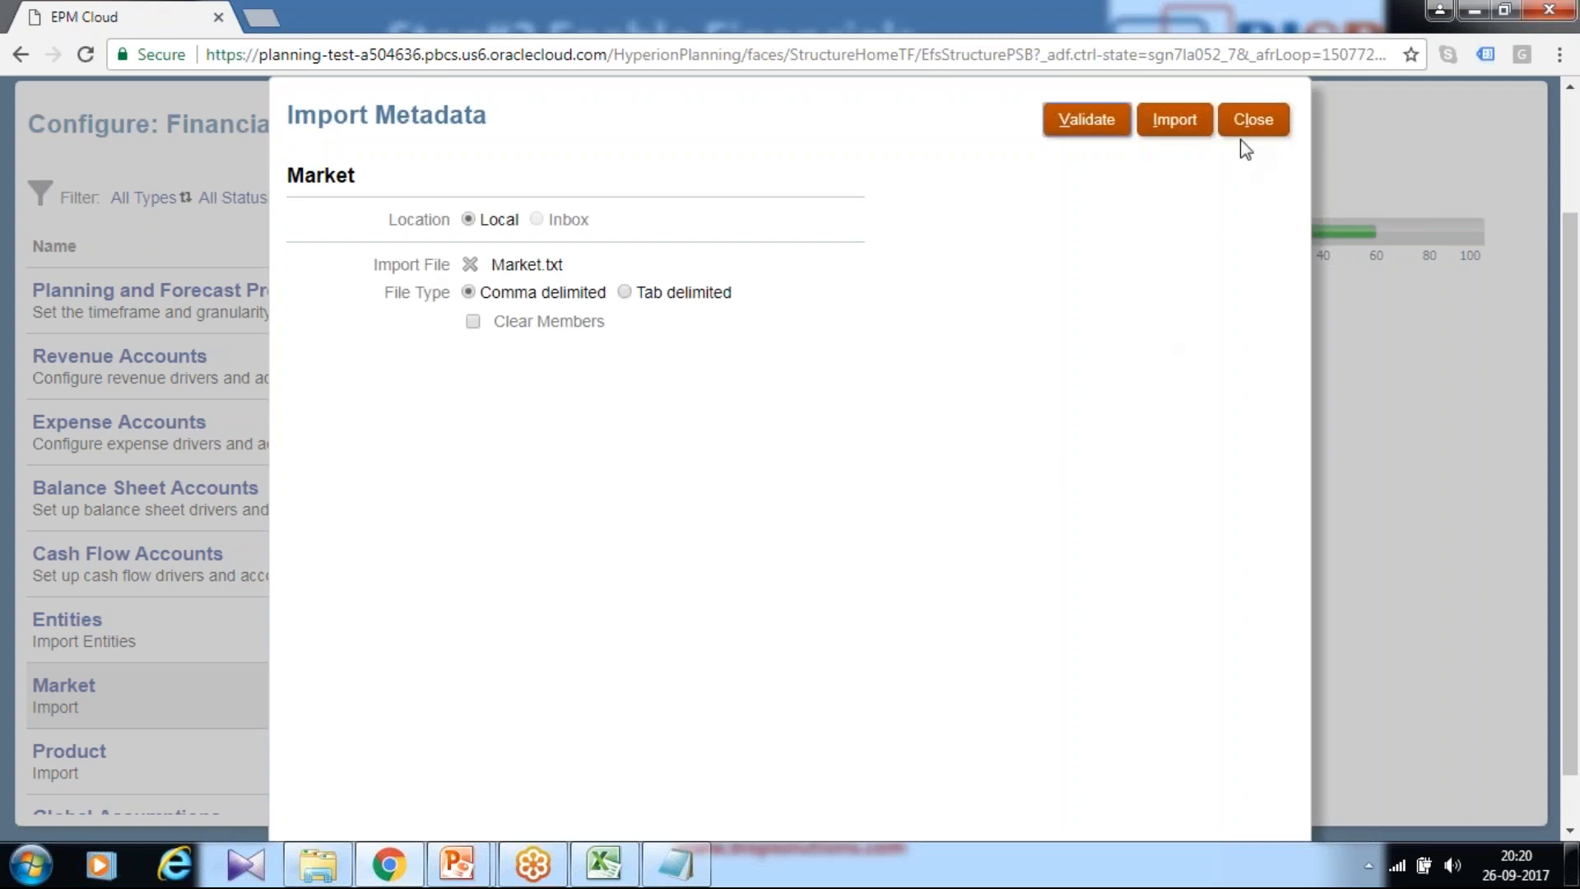
left_click(1252, 119)
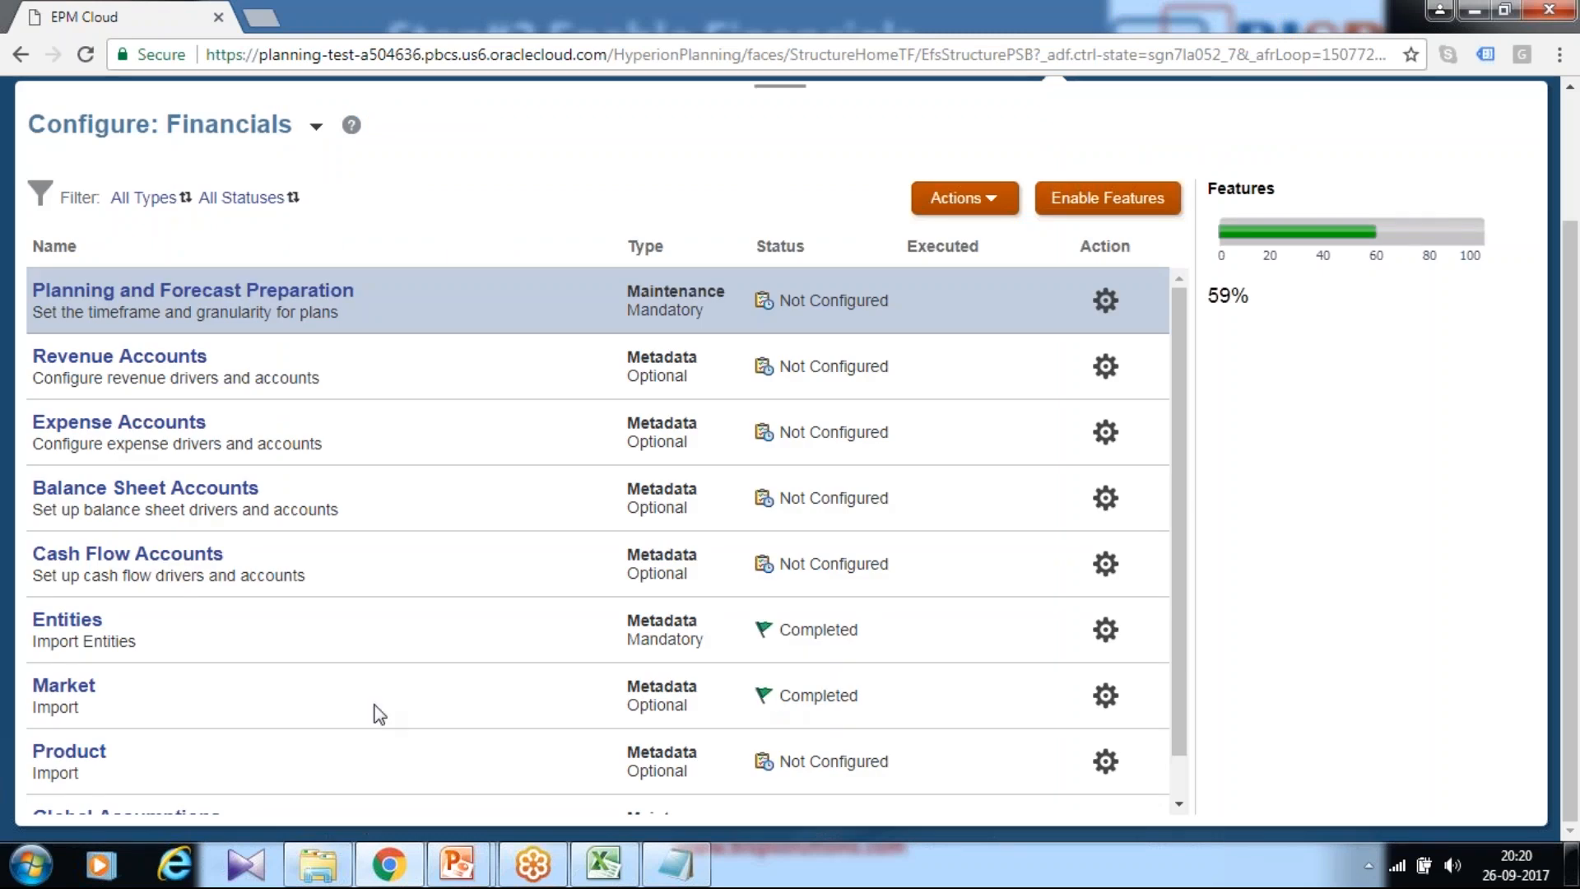
Step: Attach Product.txt to the Product metadata import
scroll(759, 690, "down", 1)
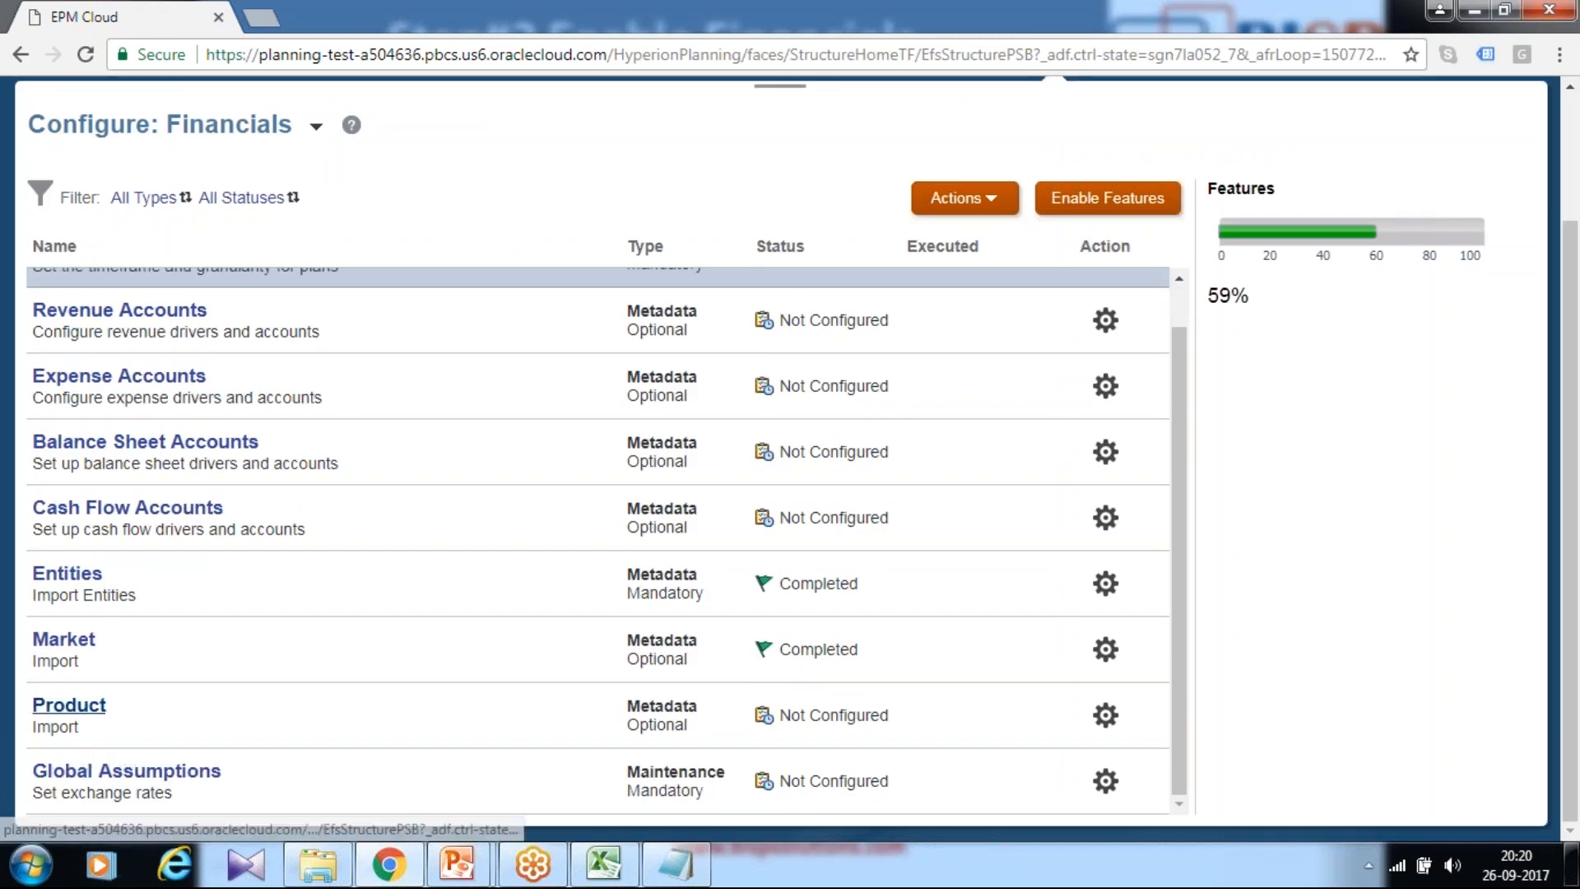
left_click(74, 706)
left_click(522, 269)
left_click(725, 264)
left_click(1070, 544)
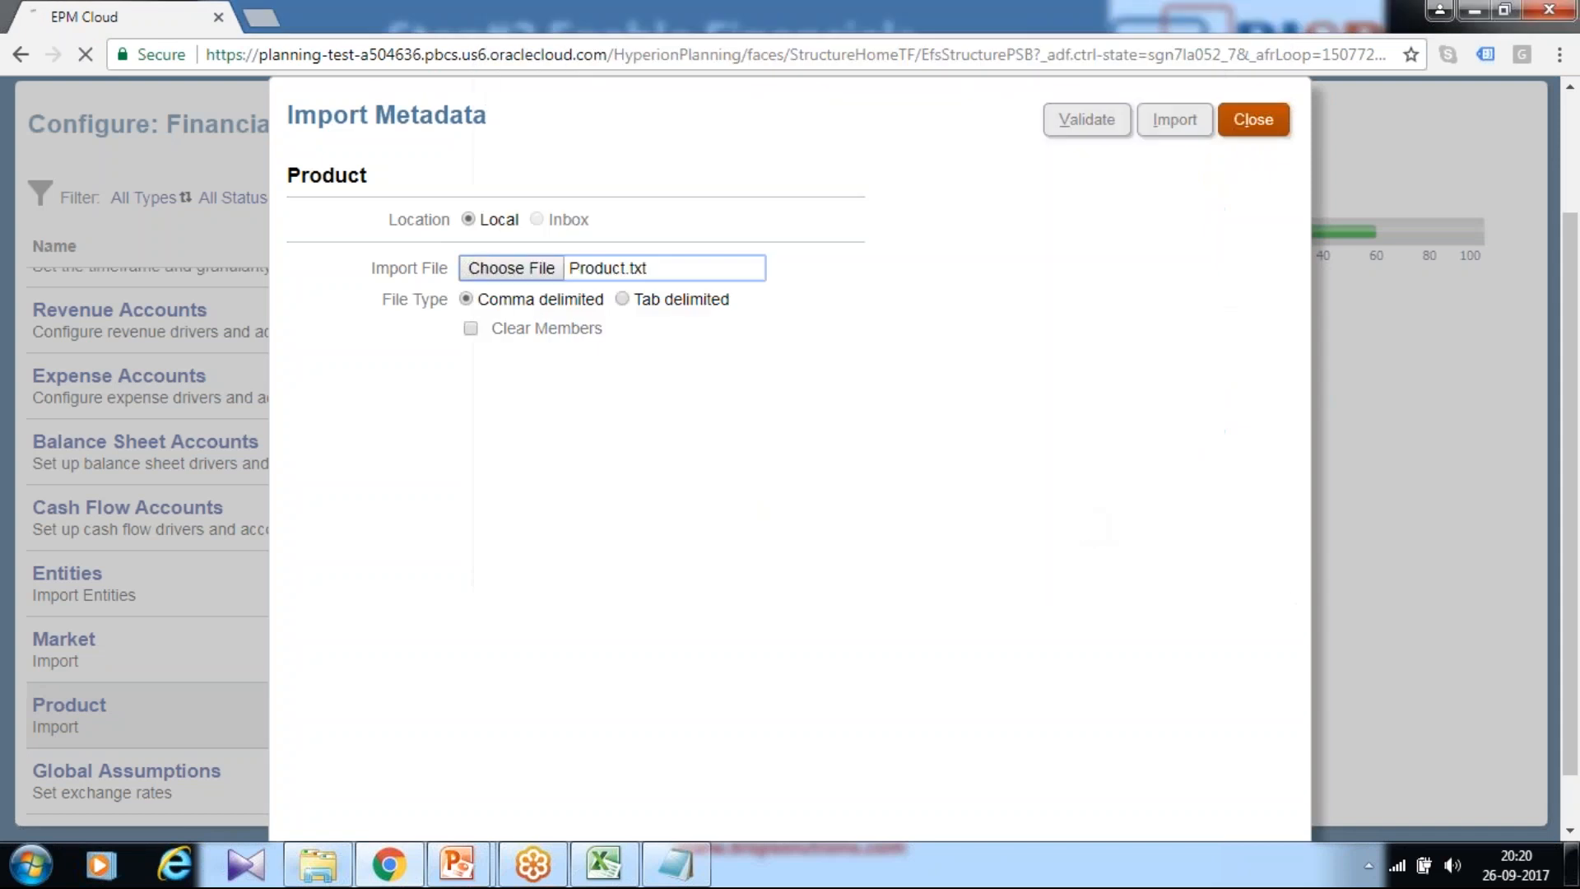
Step: Validate and import the Product metadata without a database refresh, then close the import
left_click(1111, 131)
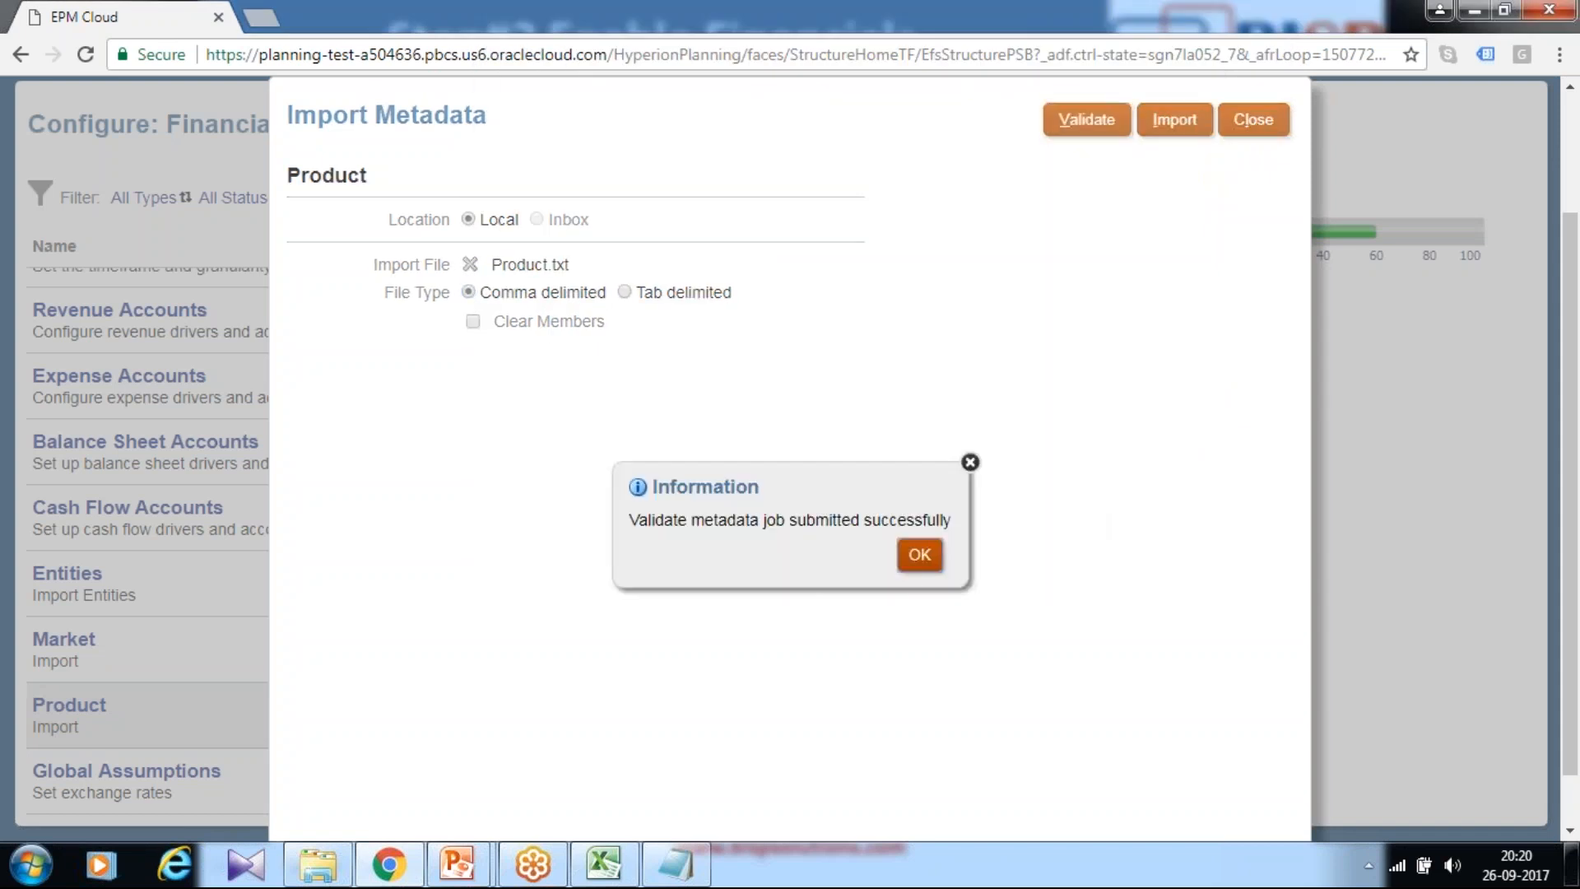
left_click(915, 558)
left_click(1163, 132)
left_click(626, 566)
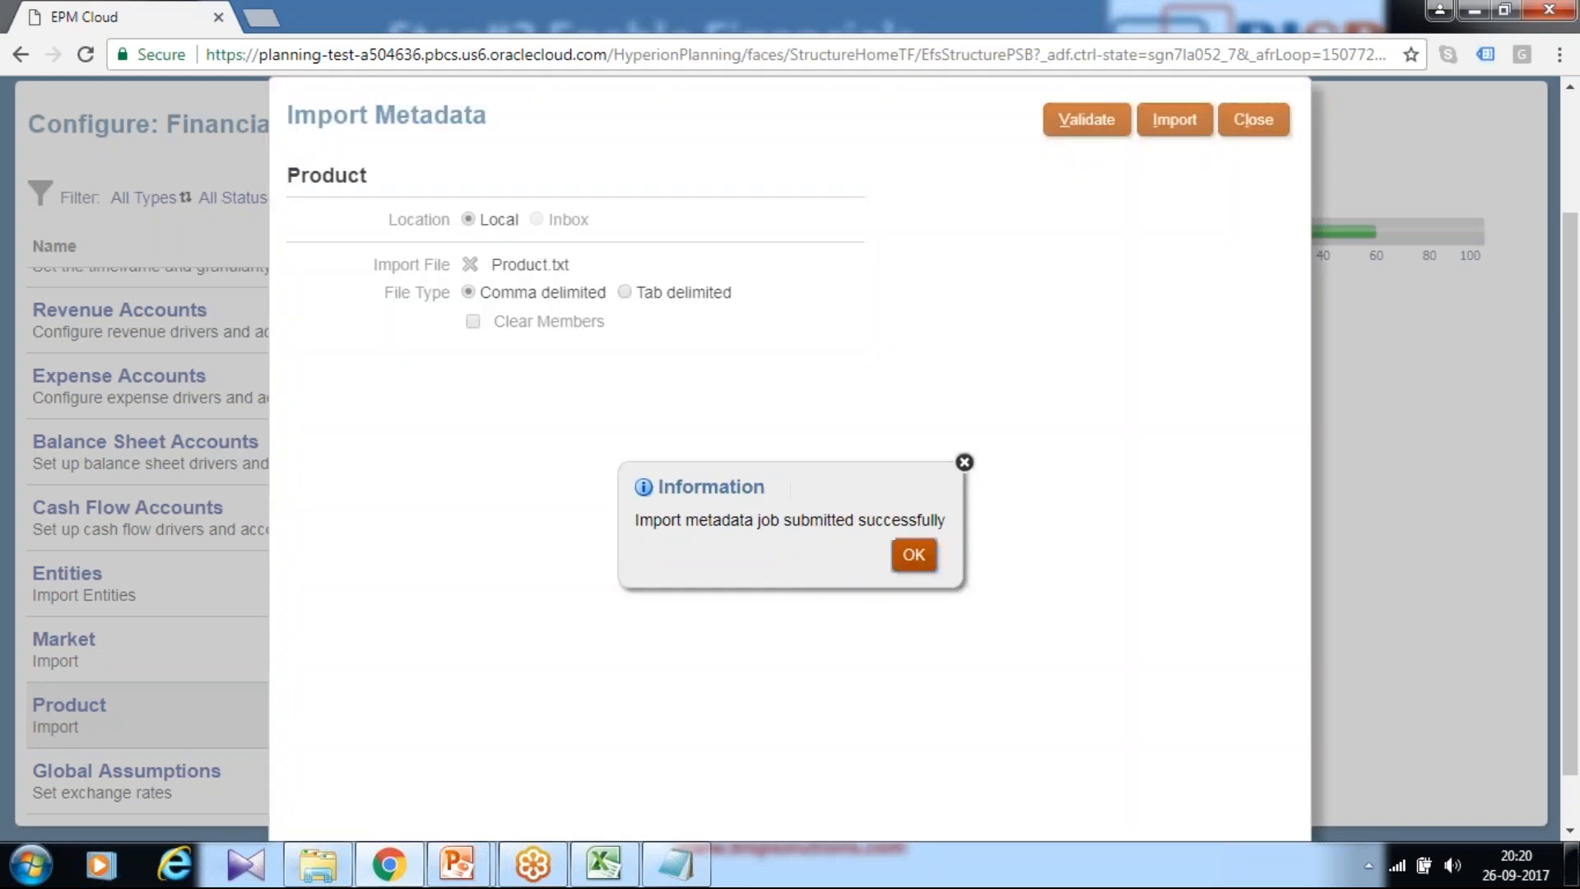
left_click(919, 560)
left_click(1253, 120)
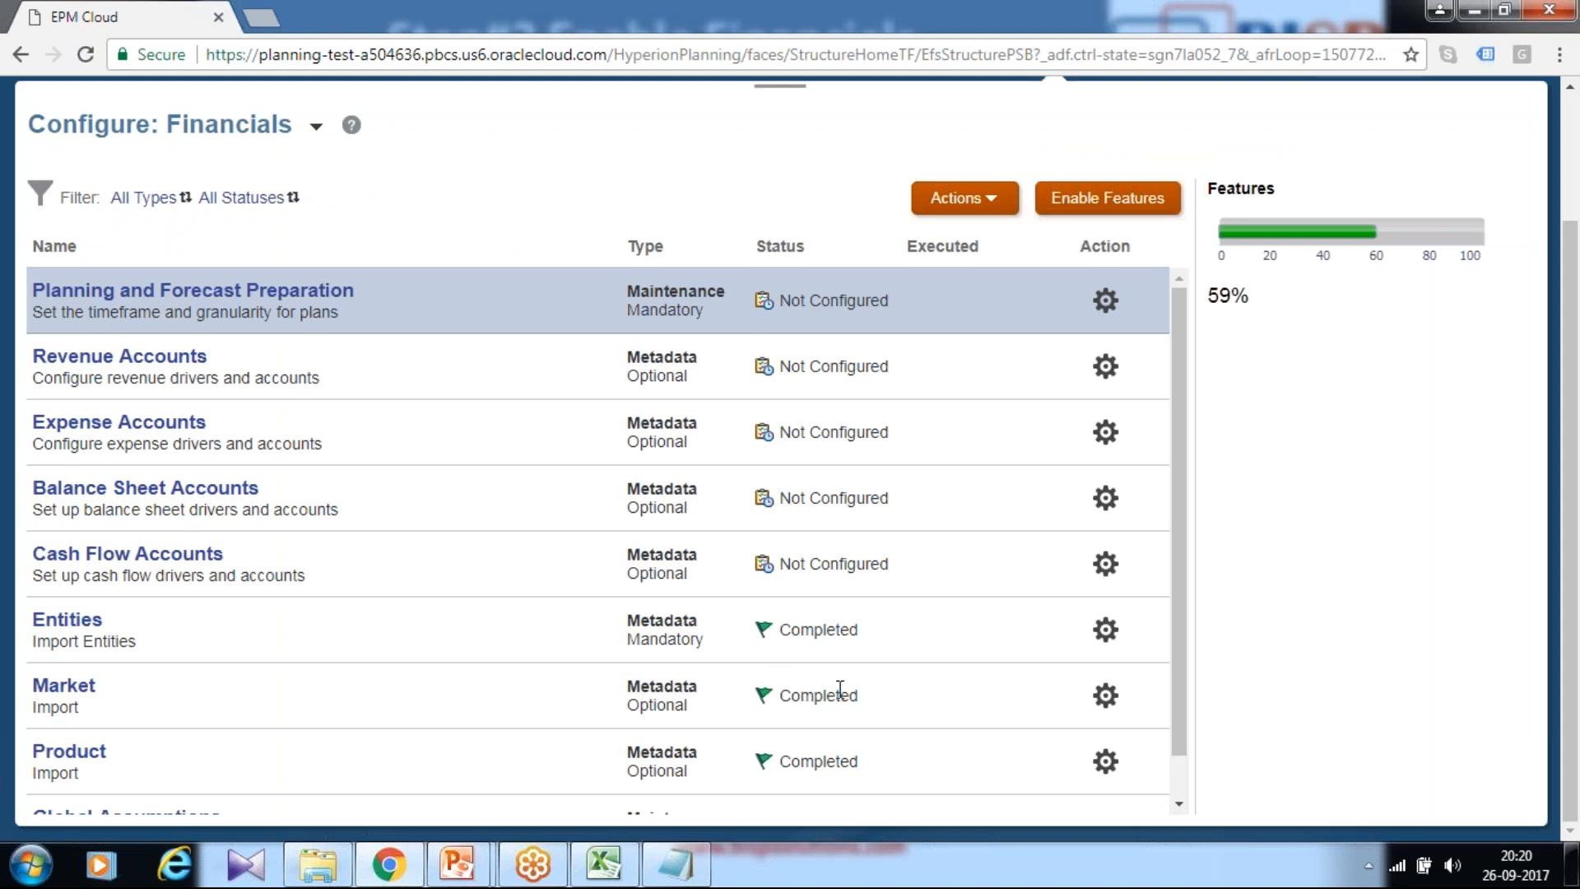
scroll(840, 688, "up", 3)
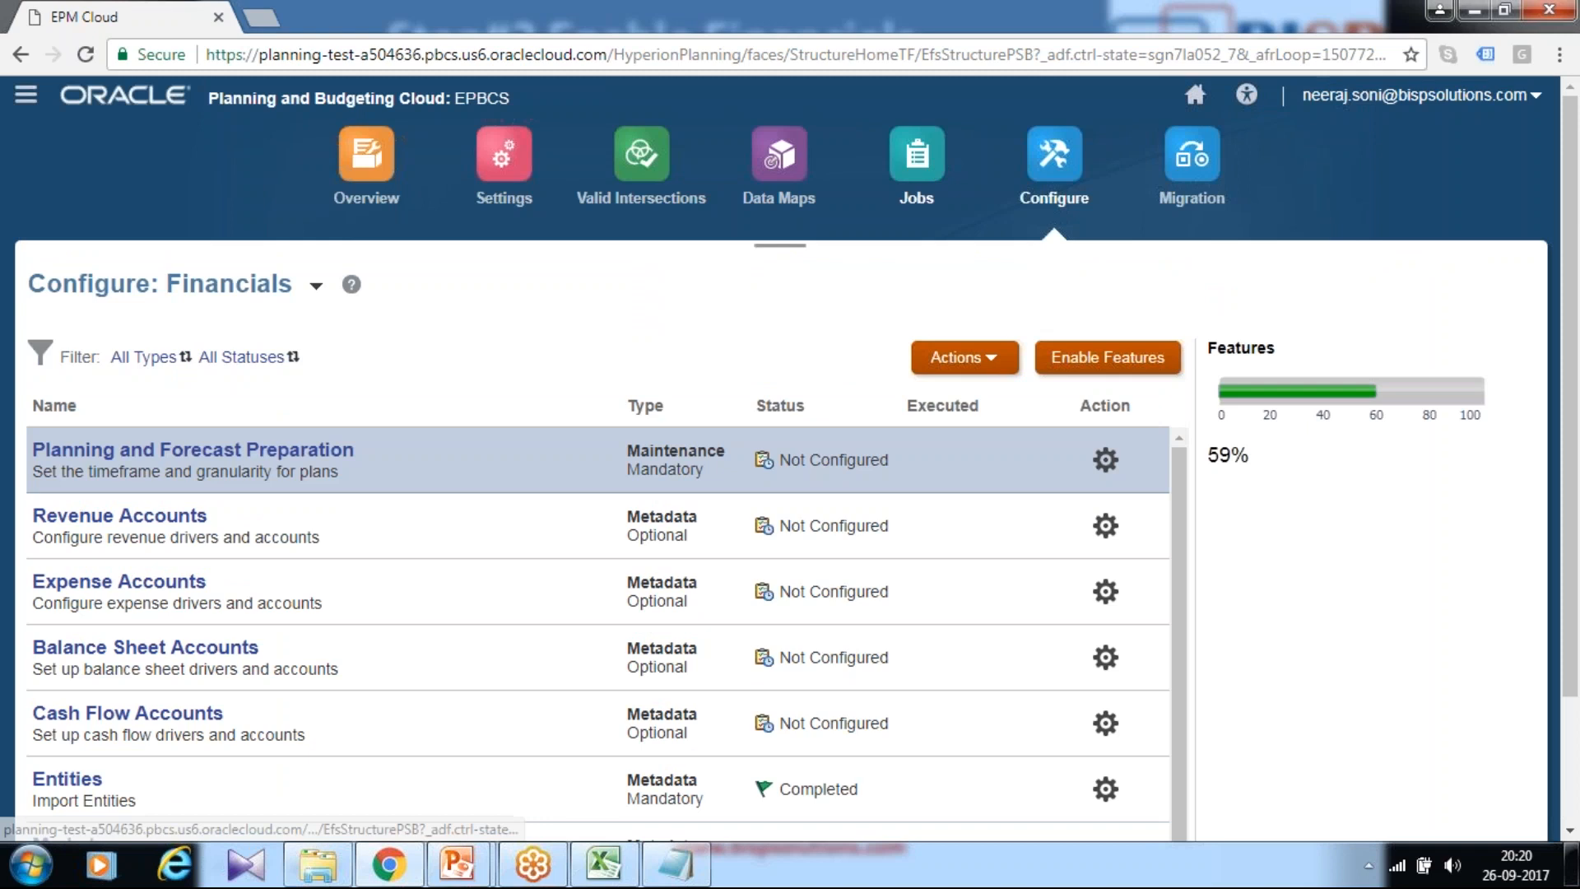
Step: Refresh the Jobs list to confirm every Validate and Import Metadata job completed, then go back to Configure
left_click(916, 160)
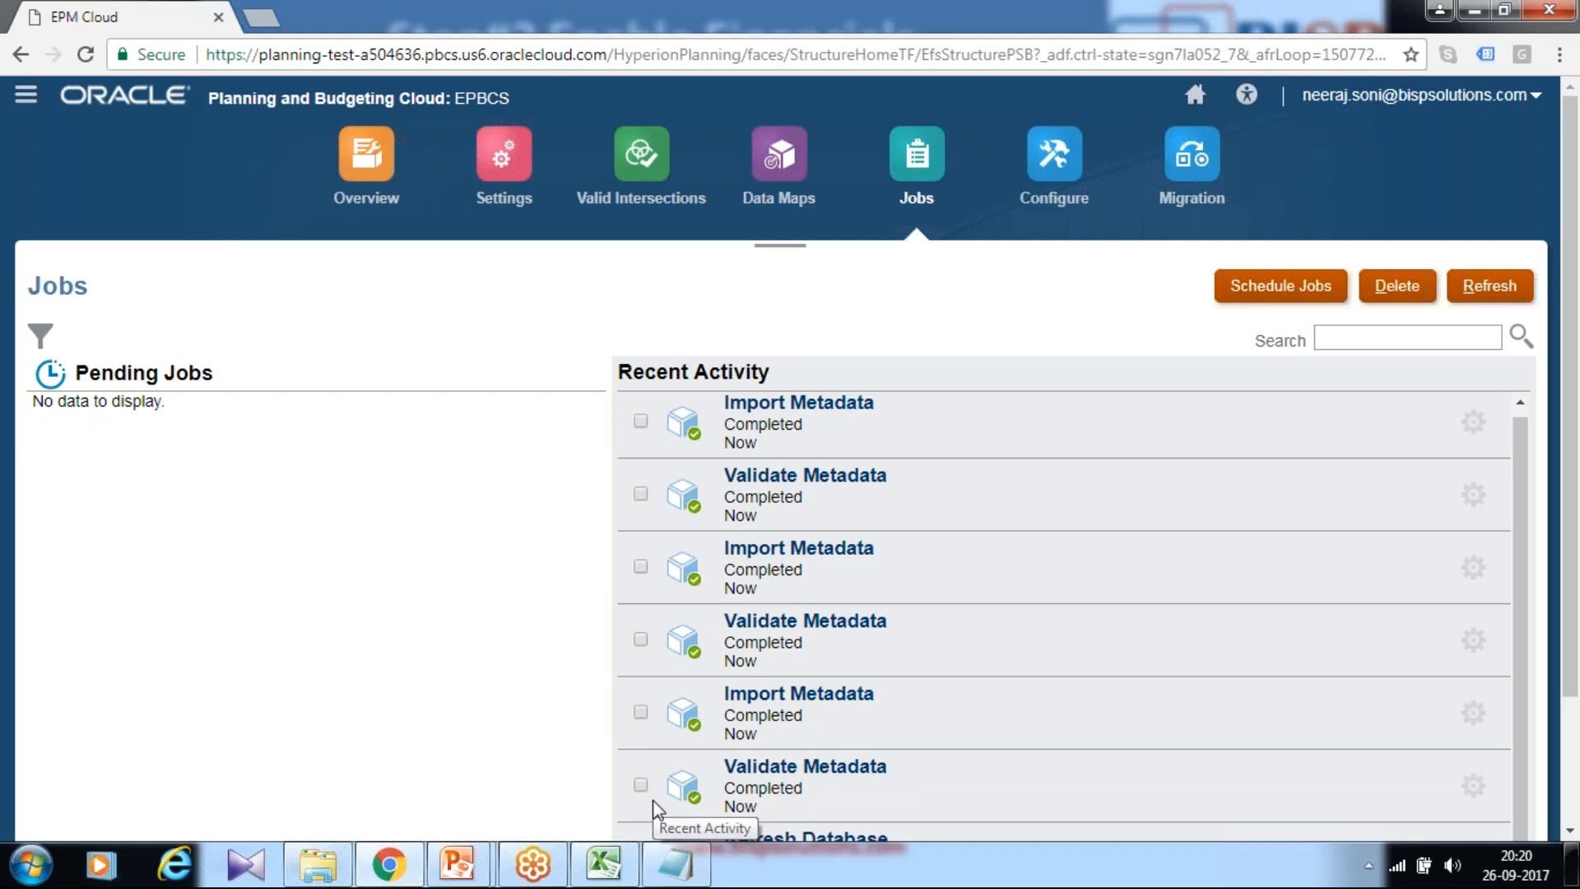
left_click(1477, 288)
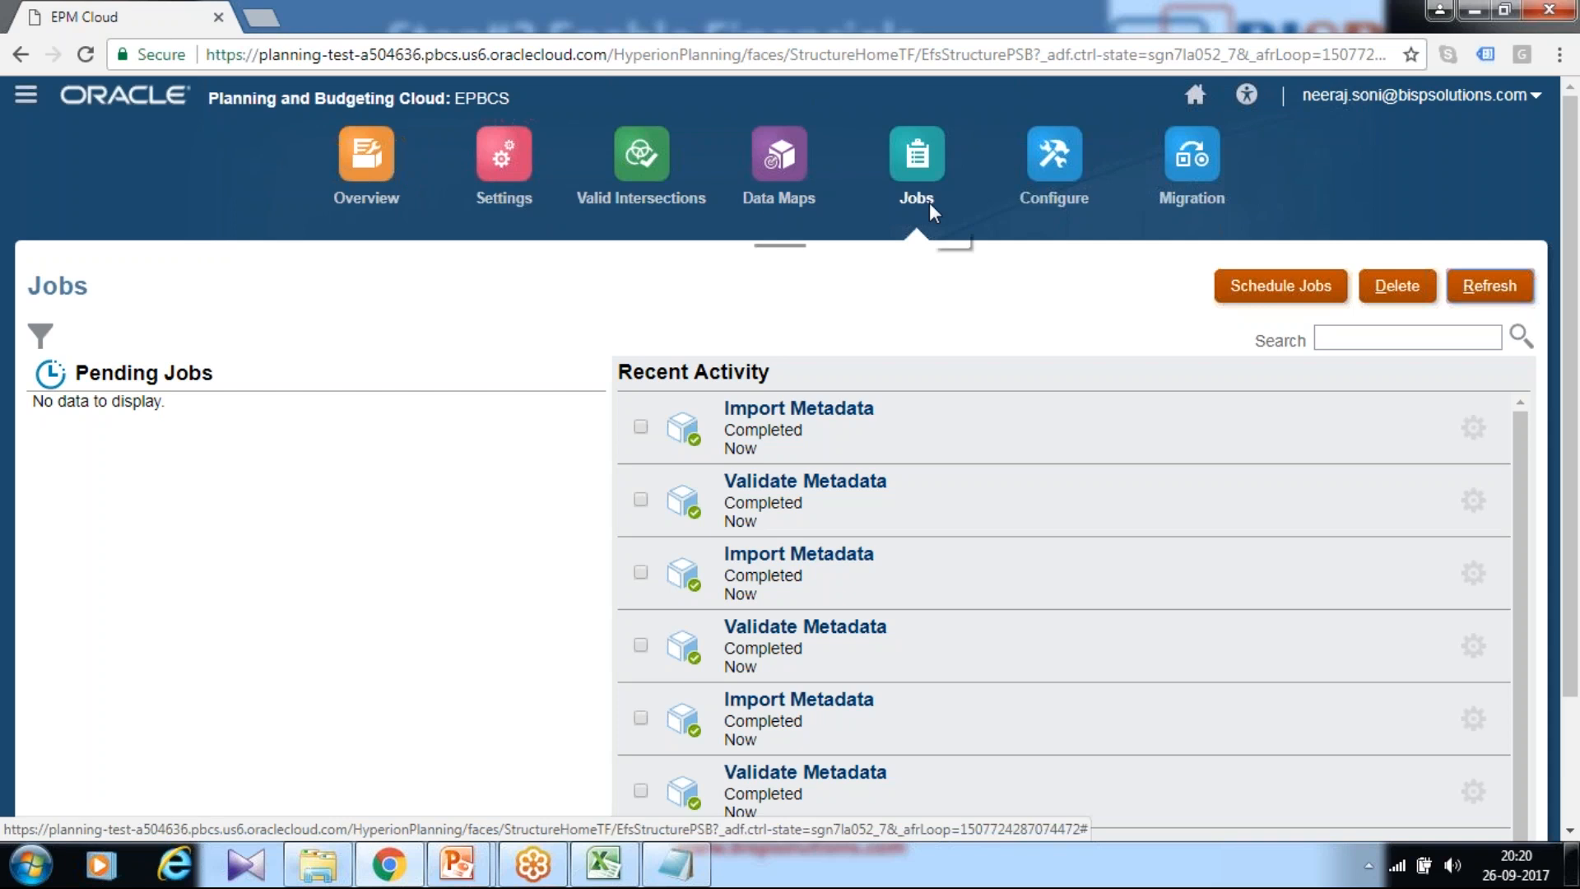
left_click(1052, 191)
Step: Switch to configuring Financials, open Planning and Forecast Preparation, and bring up the Excel expense worksheet
left_click(420, 287)
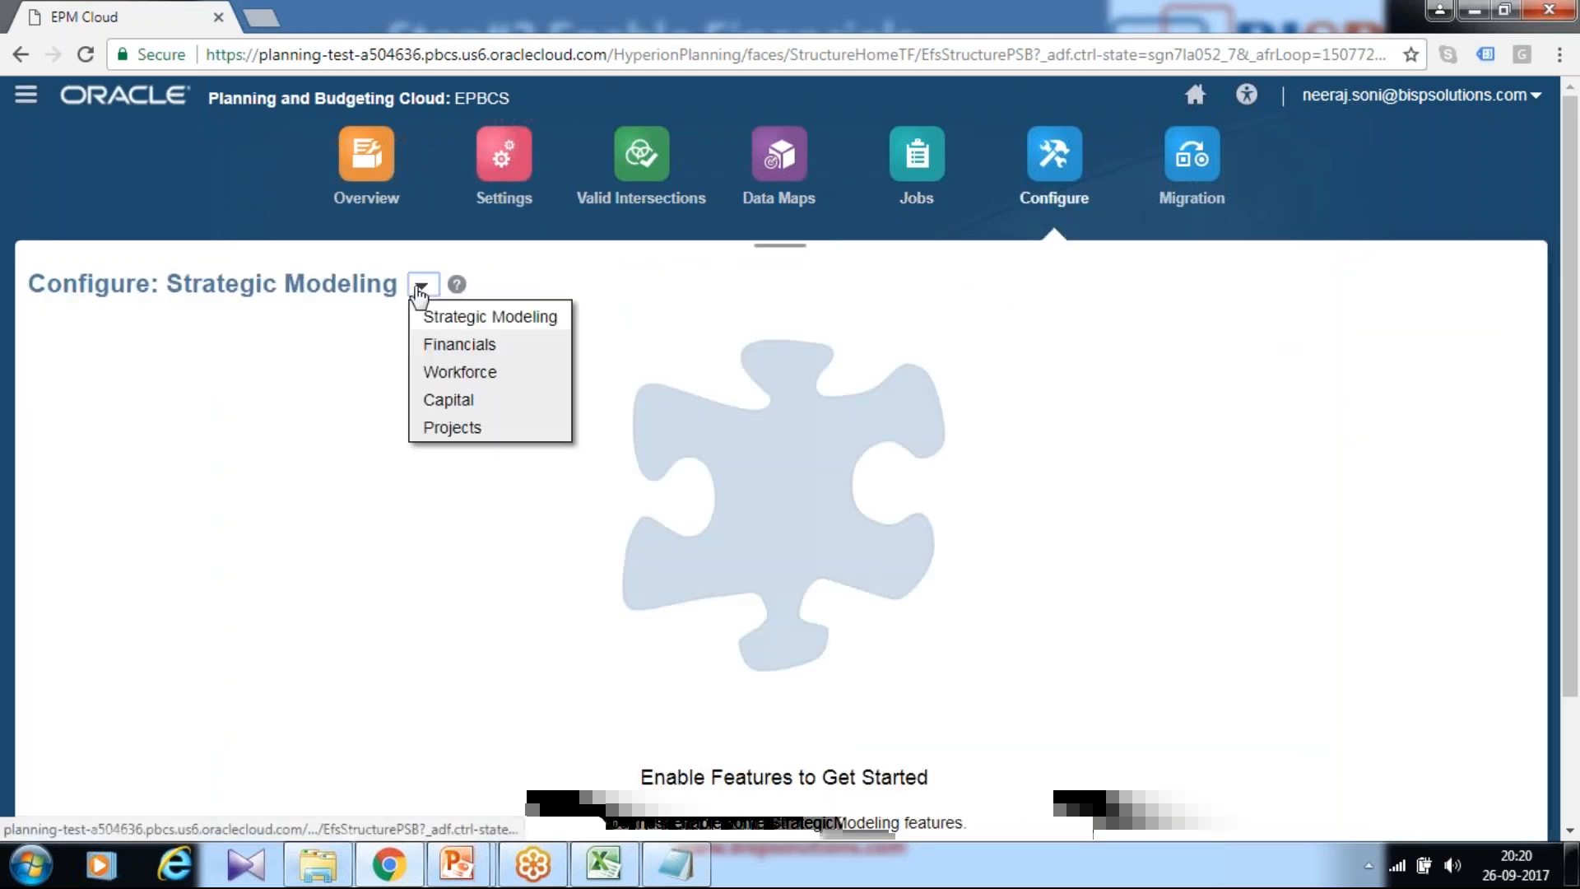
left_click(448, 346)
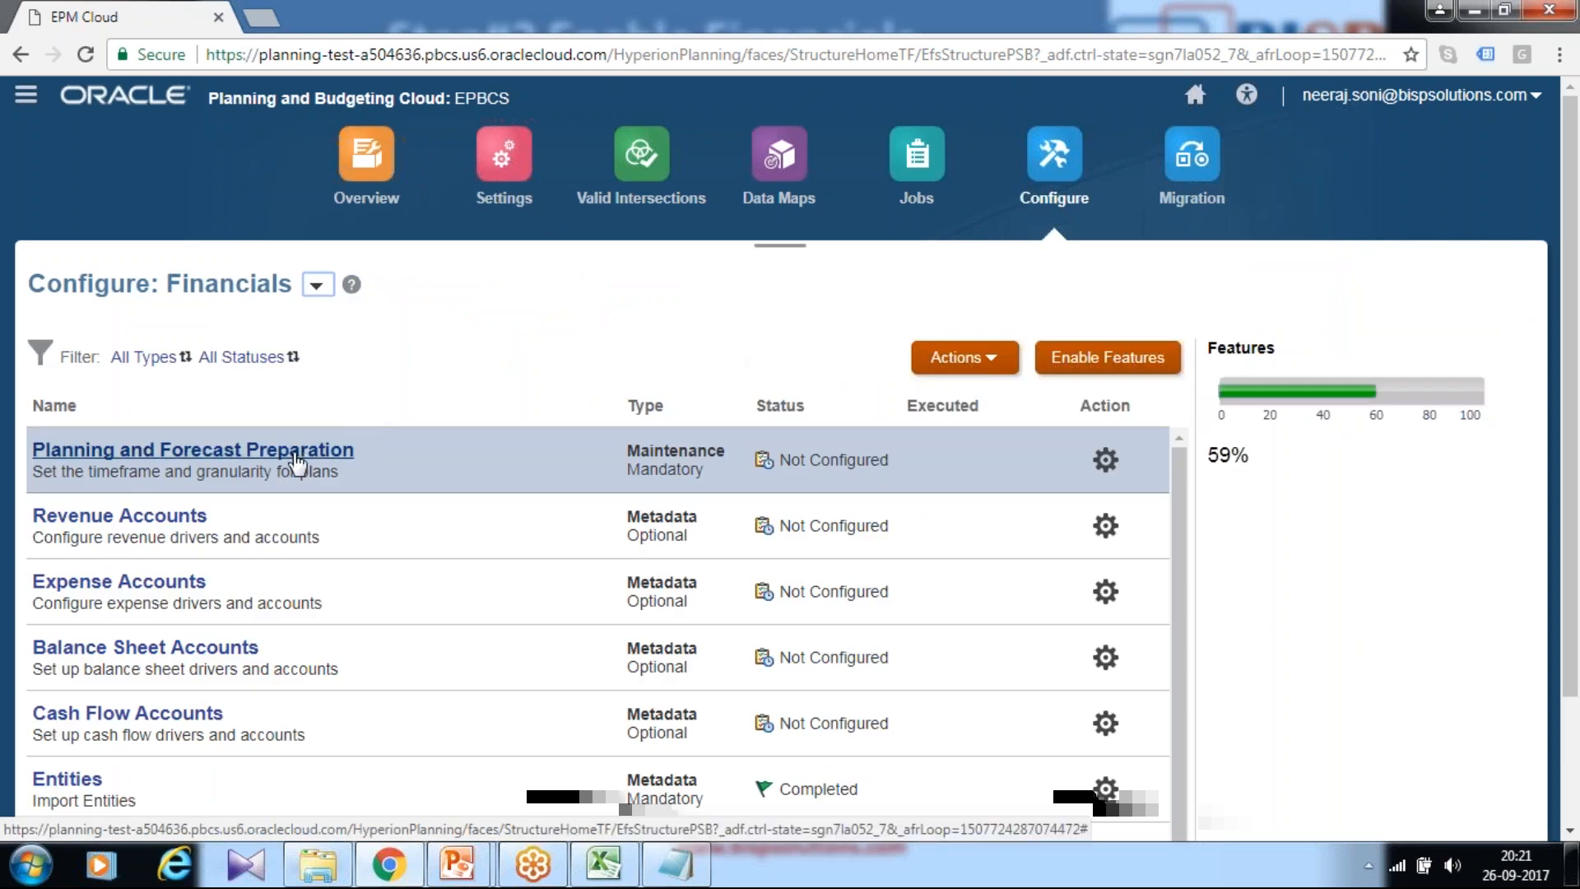
left_click(298, 460)
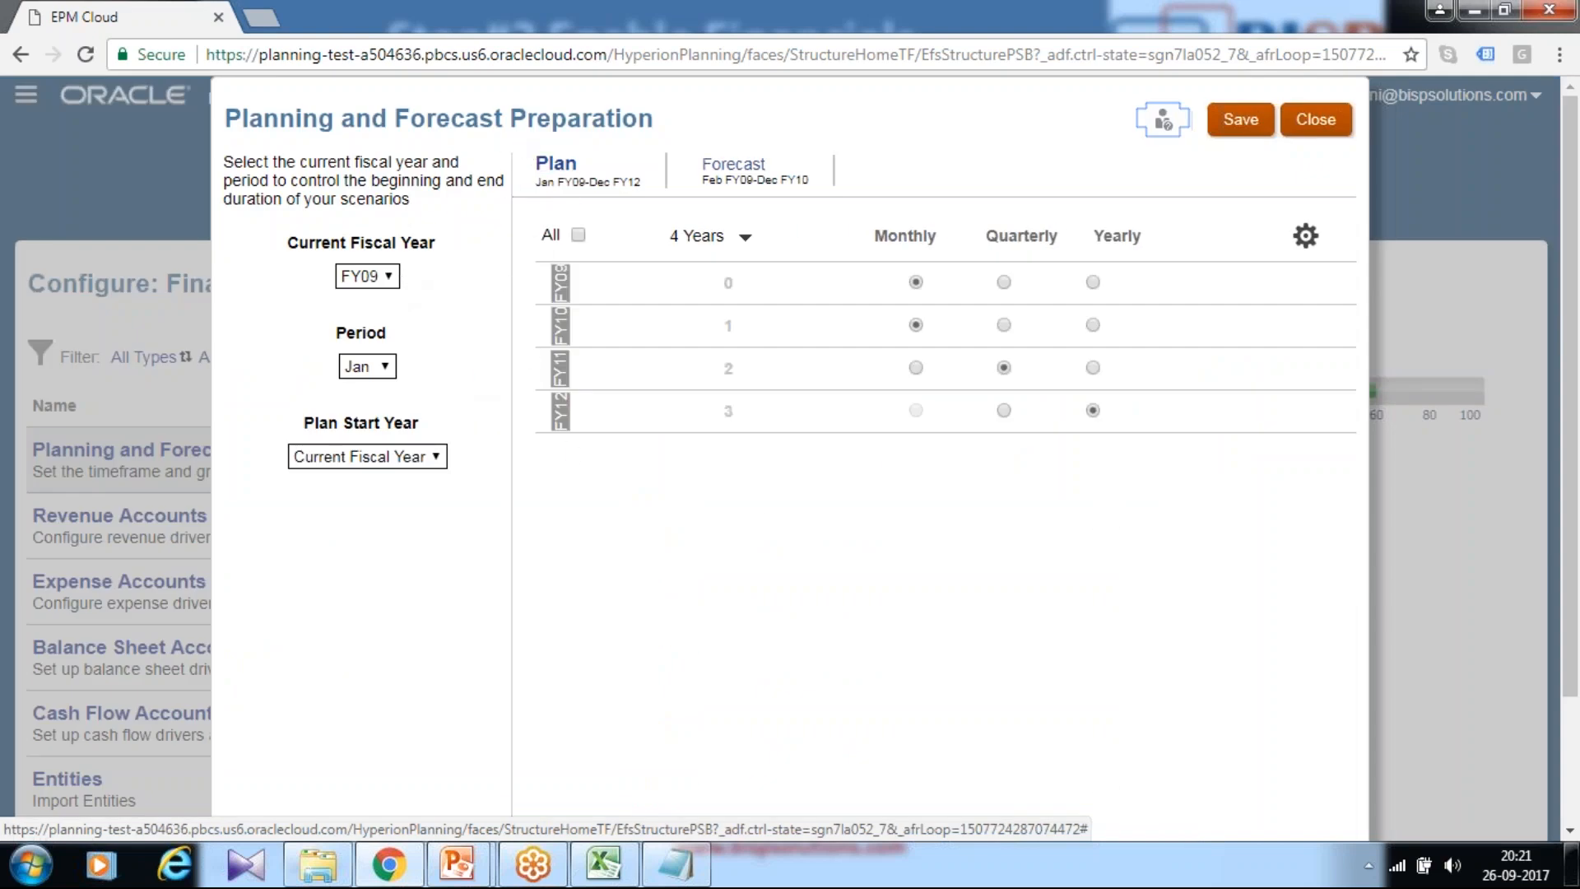
left_click(590, 863)
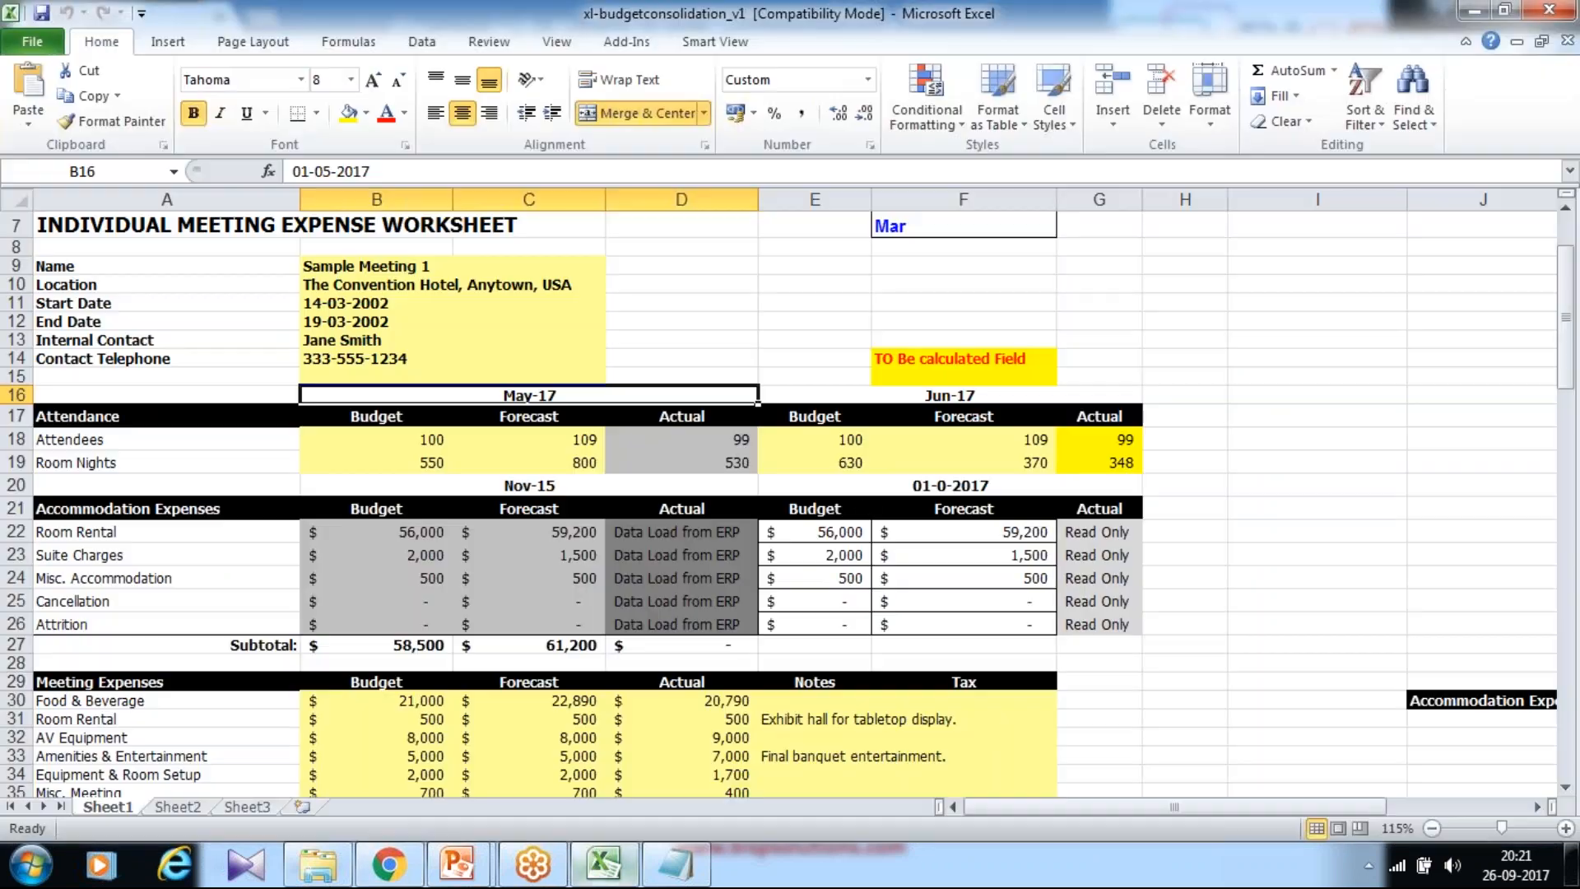
Step: Start the Notepad notes with Sep-2017 and the forecast range Oct-2017 to Dec-2017
left_click(1304, 477)
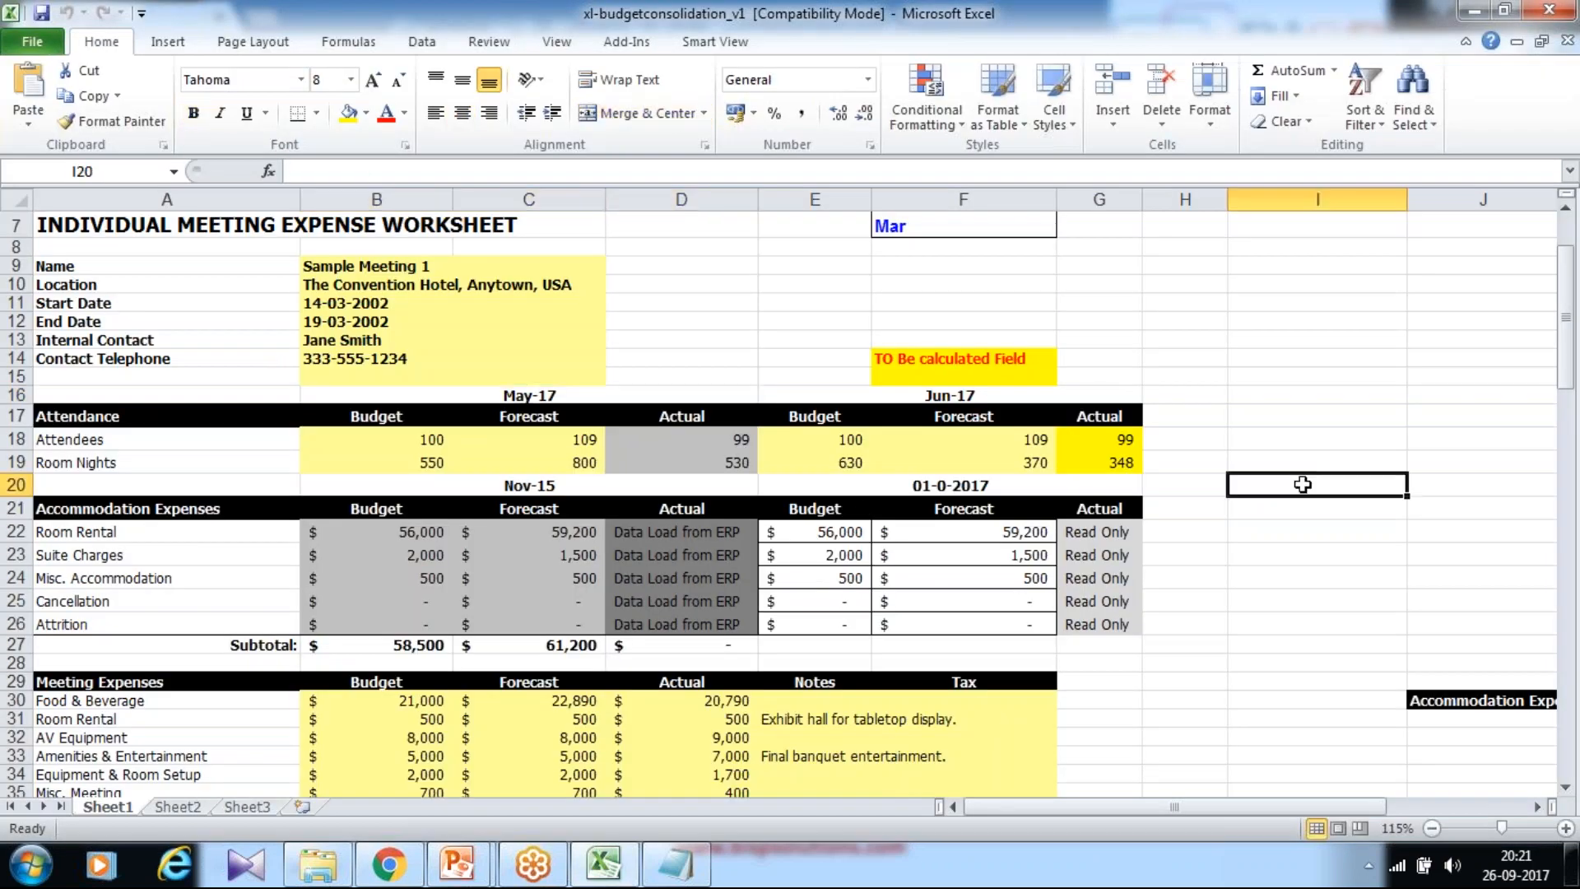
left_click(576, 398)
left_click(695, 877)
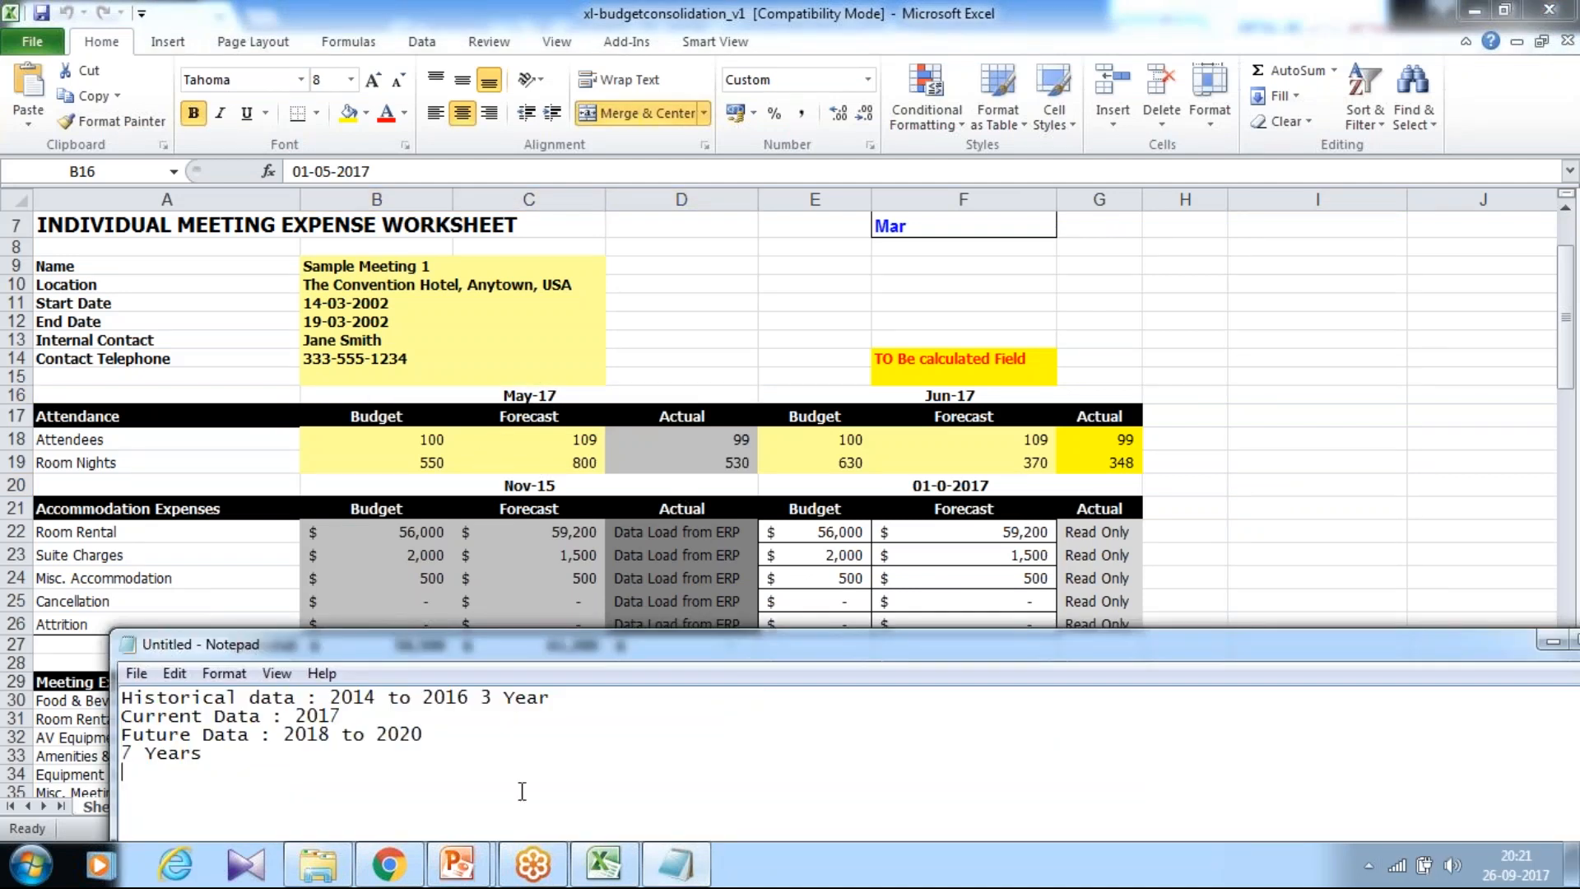
type("Sp")
key("BackSpace")
type("ep-2017")
left_click_drag(478, 647, 520, 496)
key("Return")
type("Oct-2017")
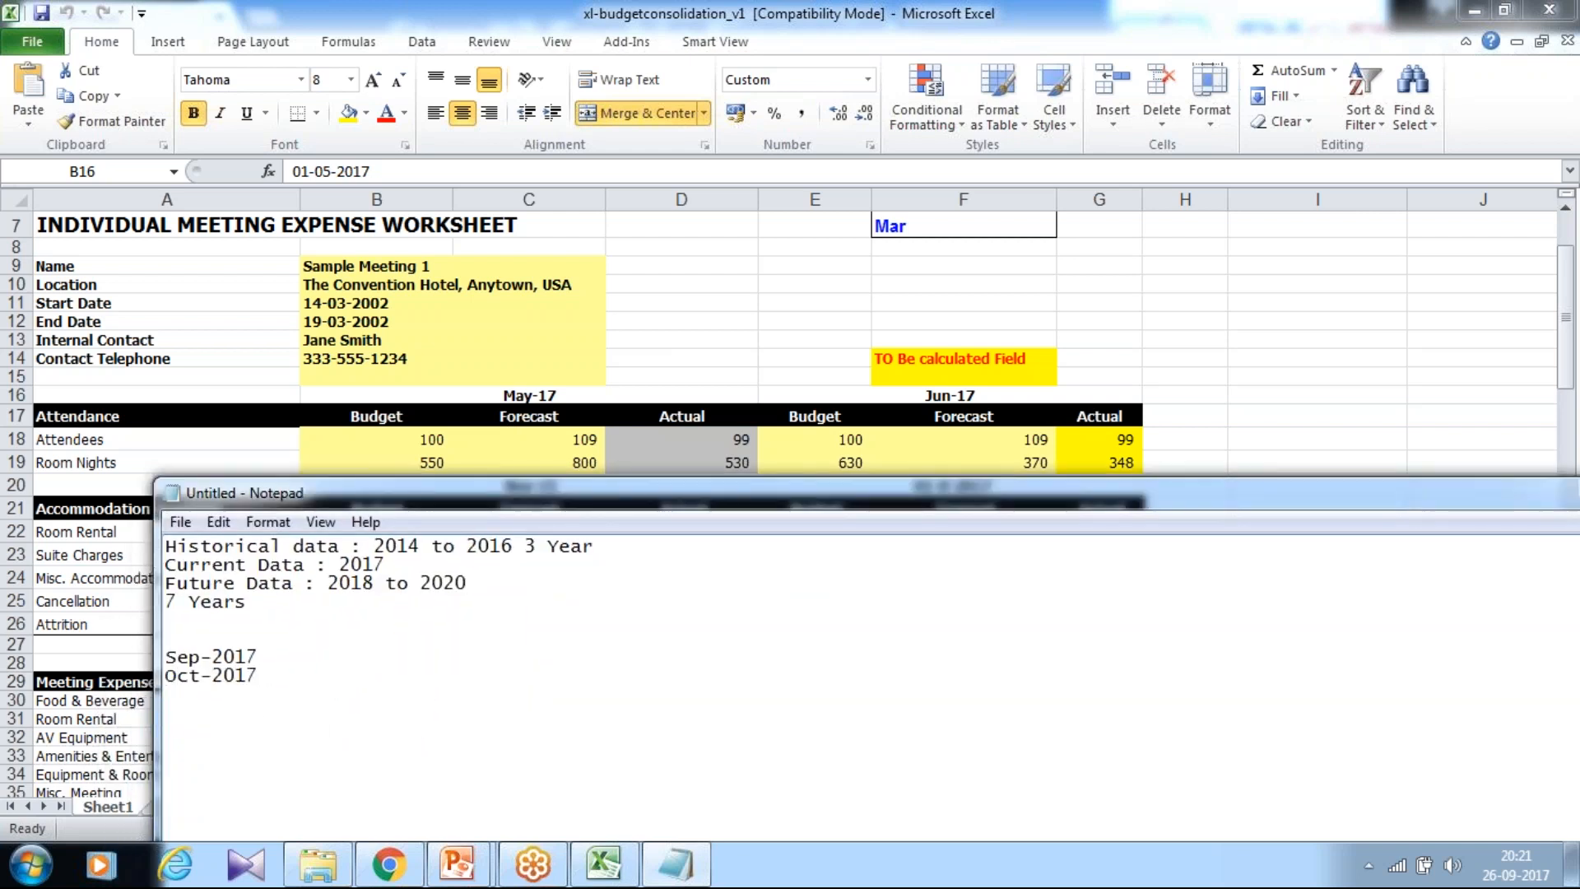
type(" to Dec-201")
key("BackSpace")
key("BackSpace")
Step: Add Forecast/Budget labels, Year/Qtr/Month granularity, '1 Year Forecast' and '5 Year Budget' to the notes
key("Return")
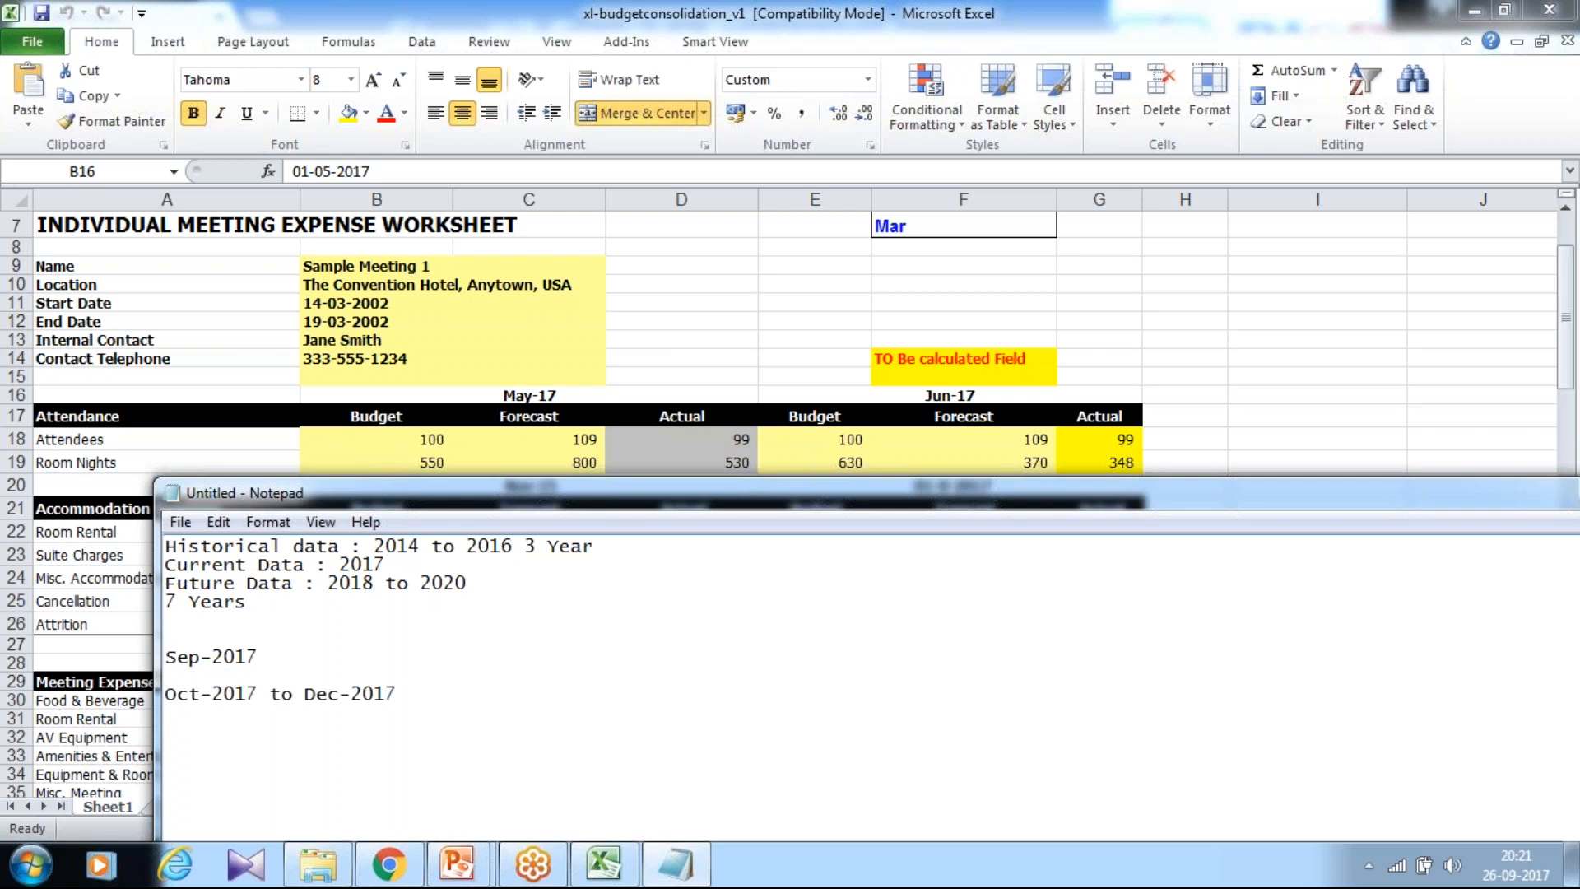
type("Forecas")
key("BackSpace")
type(": udget")
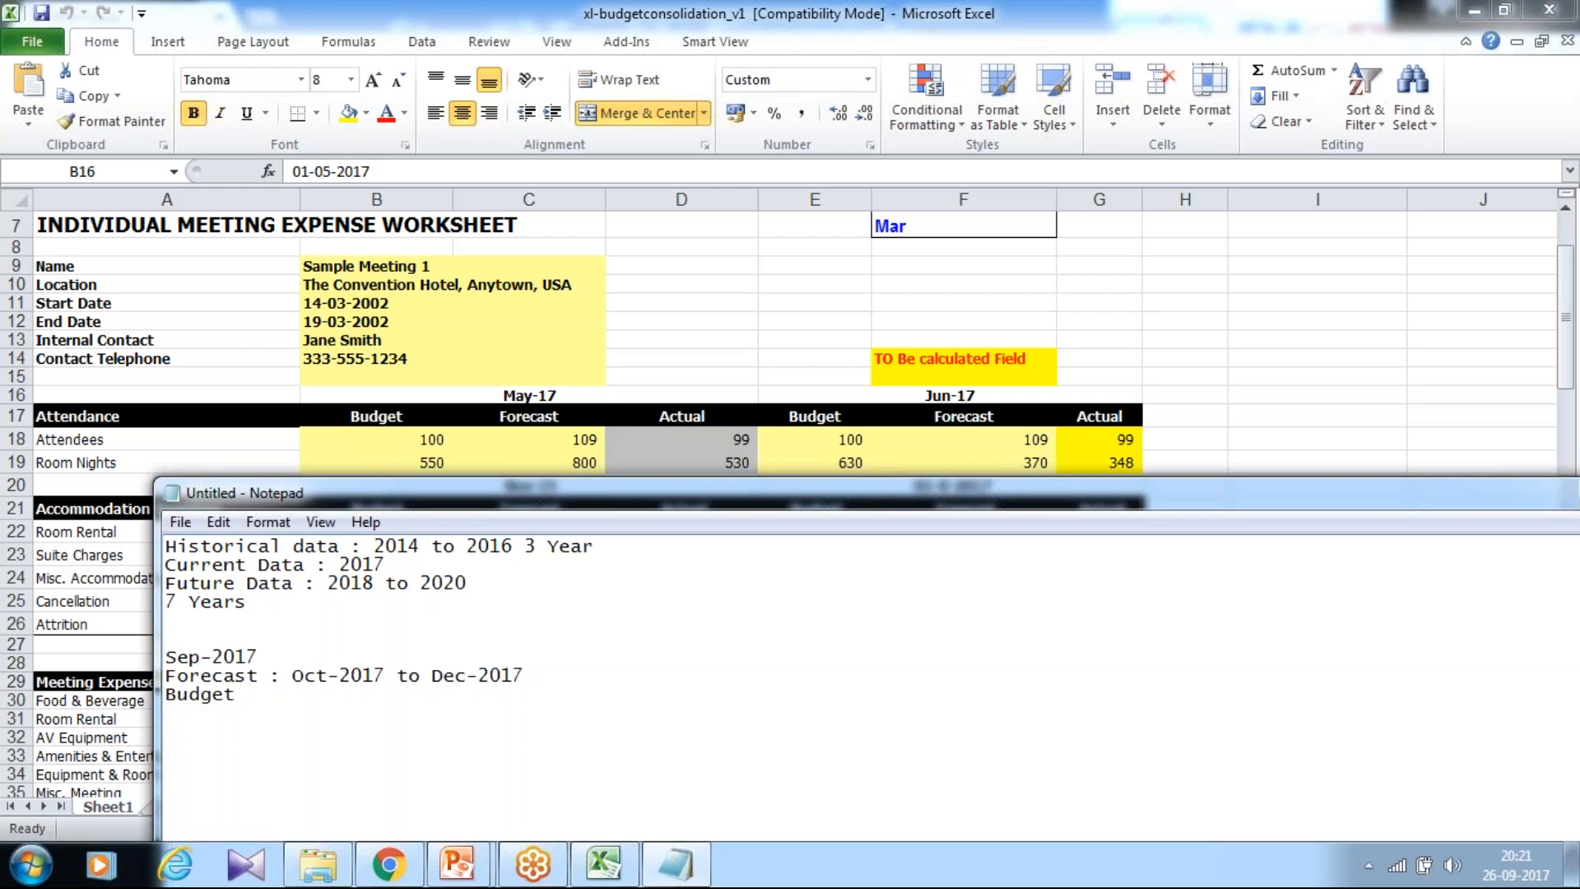
key("Return")
type("Year")
type("Qtr")
type("  Month")
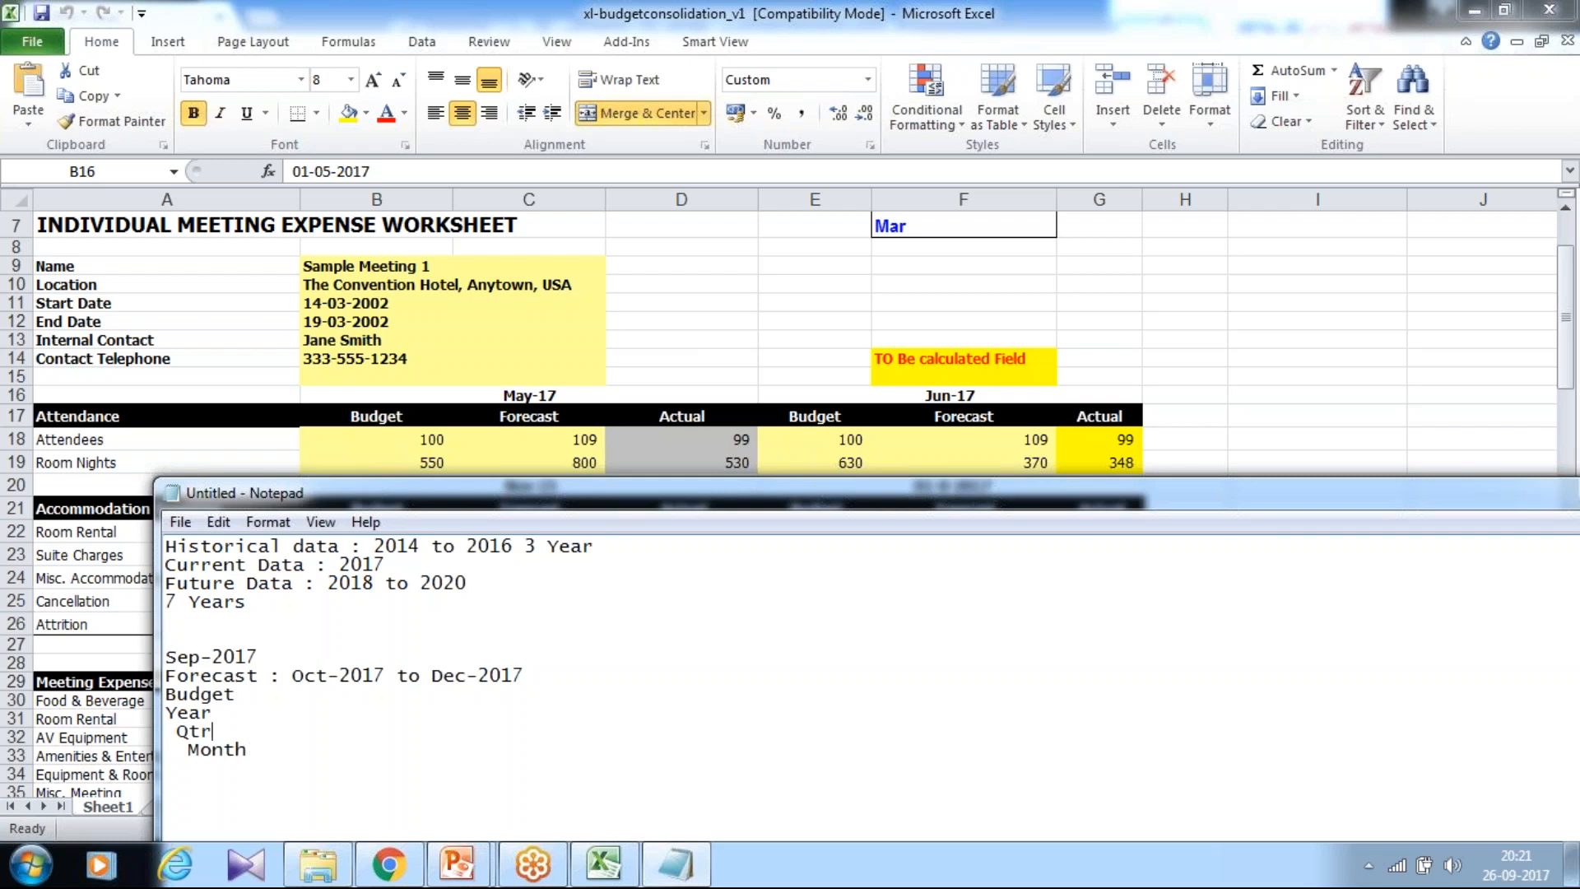
type("<---Budget")
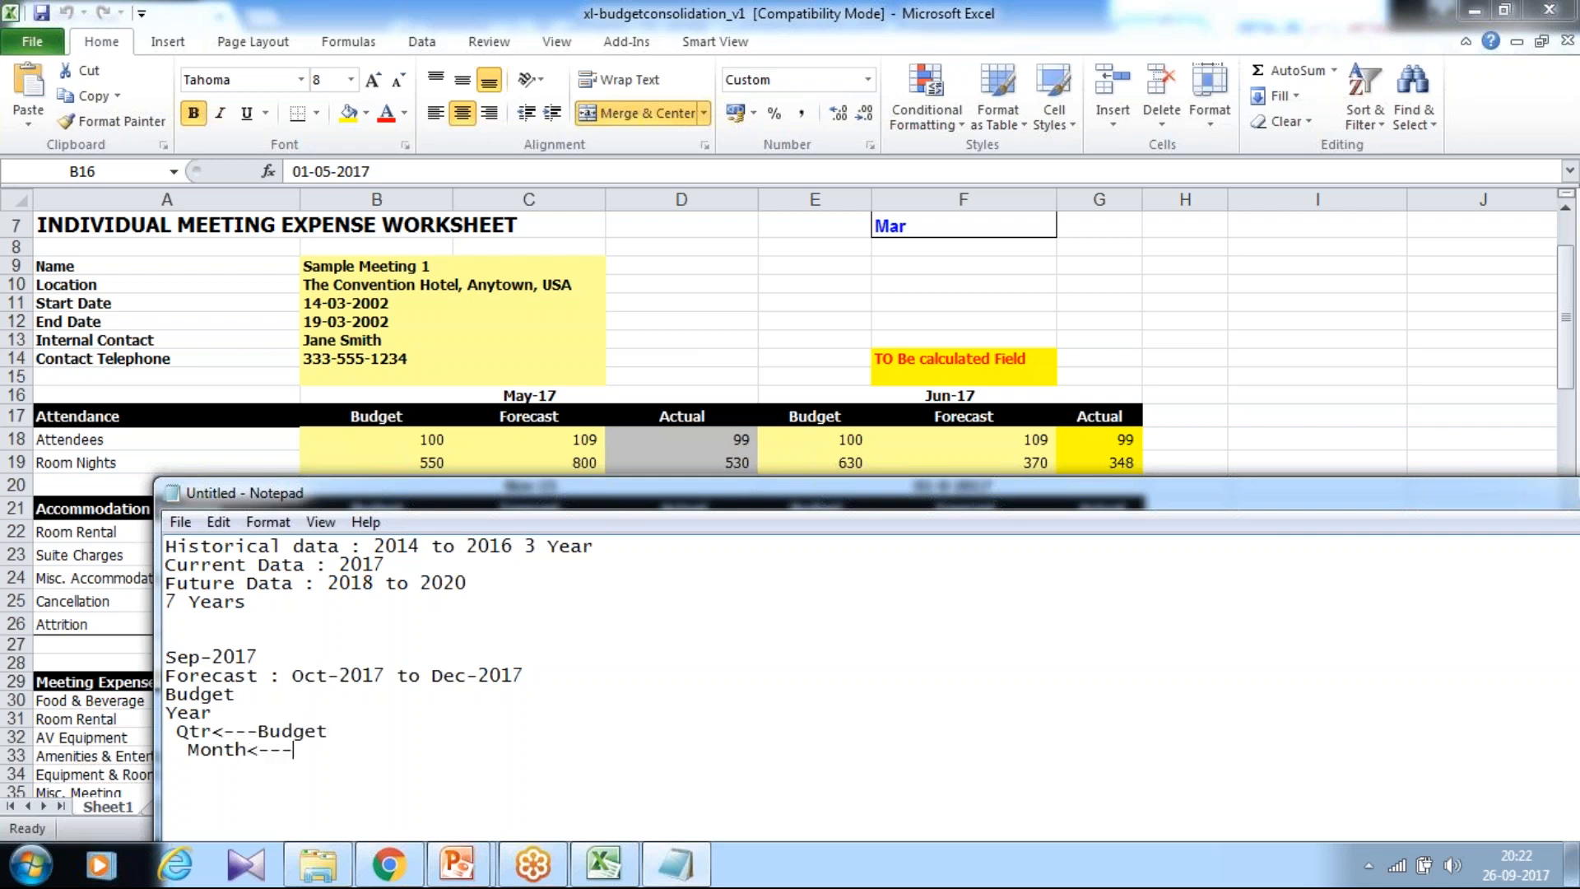
type("<---Forecast")
left_click(298, 682)
left_click(605, 683)
type("1 Year Forecast")
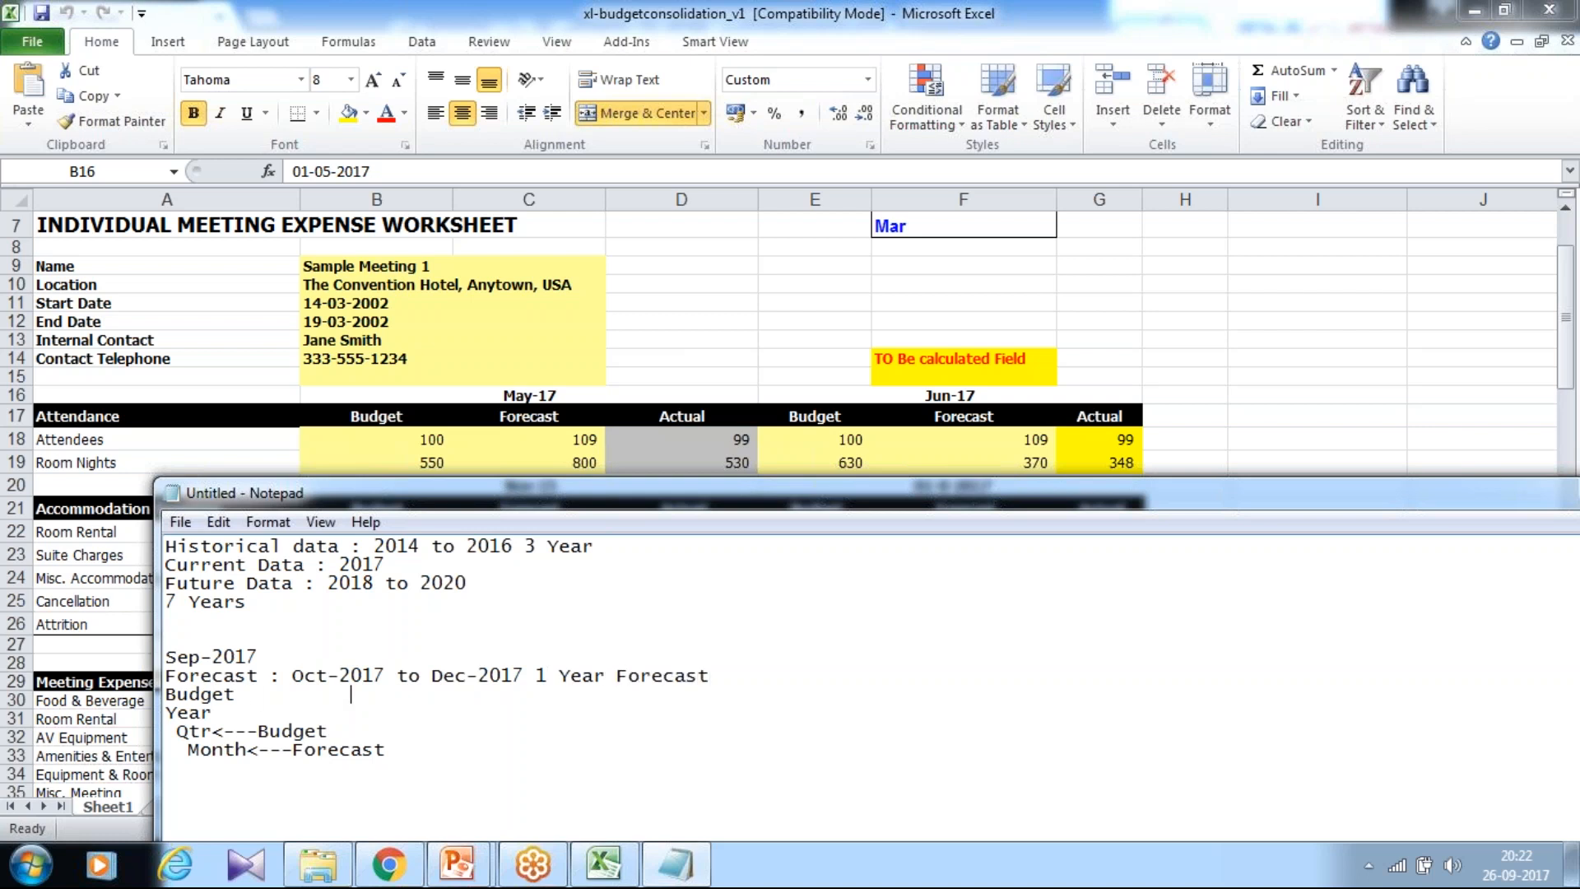
type("5 Year Budget")
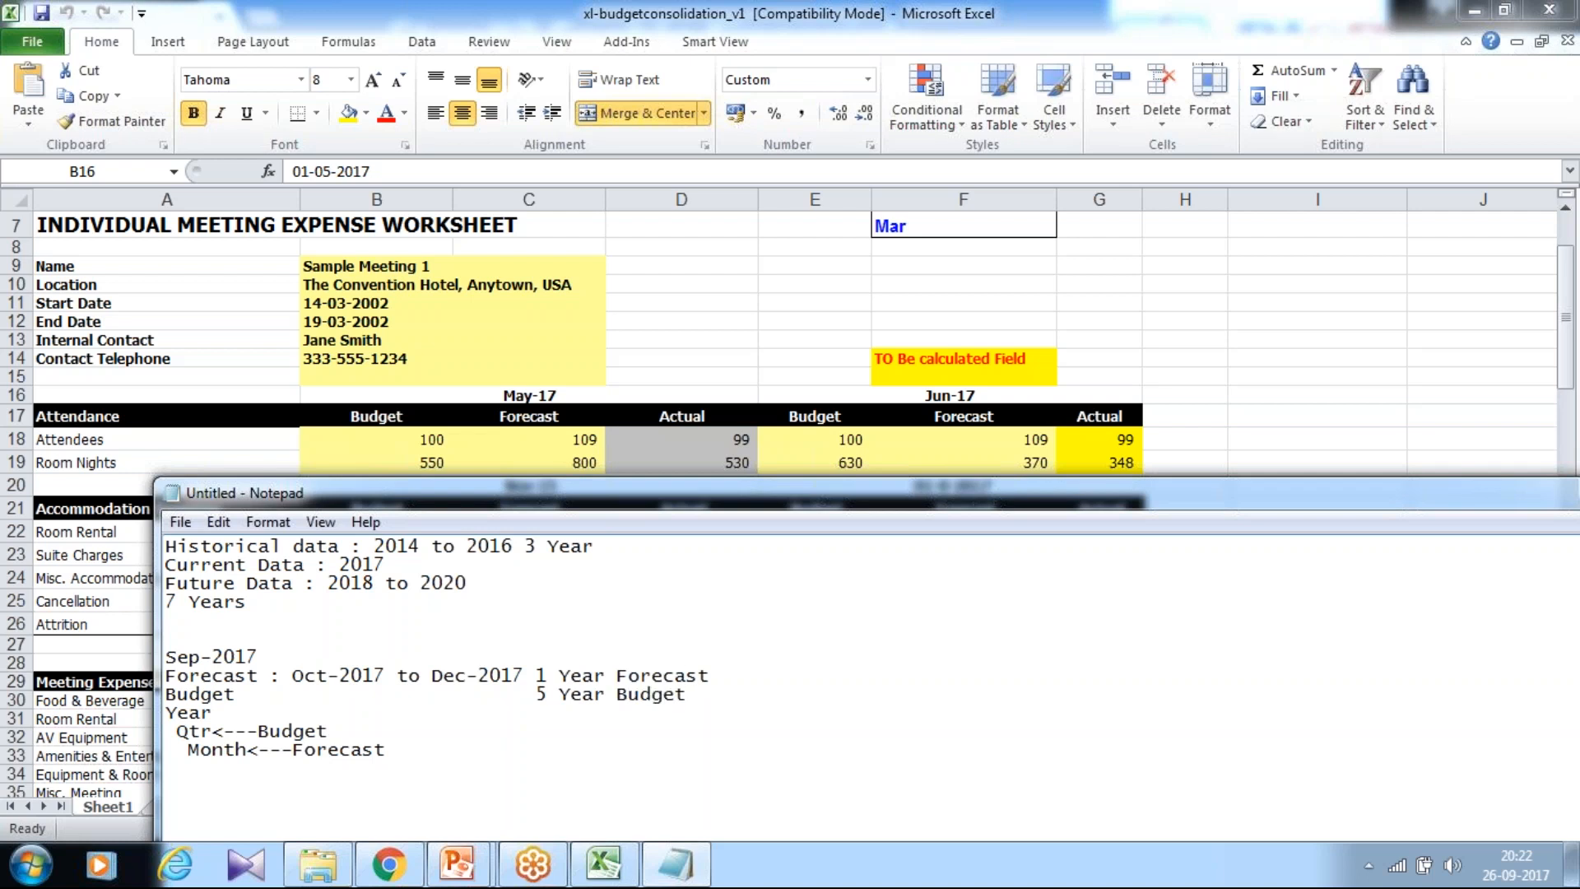
left_click(377, 875)
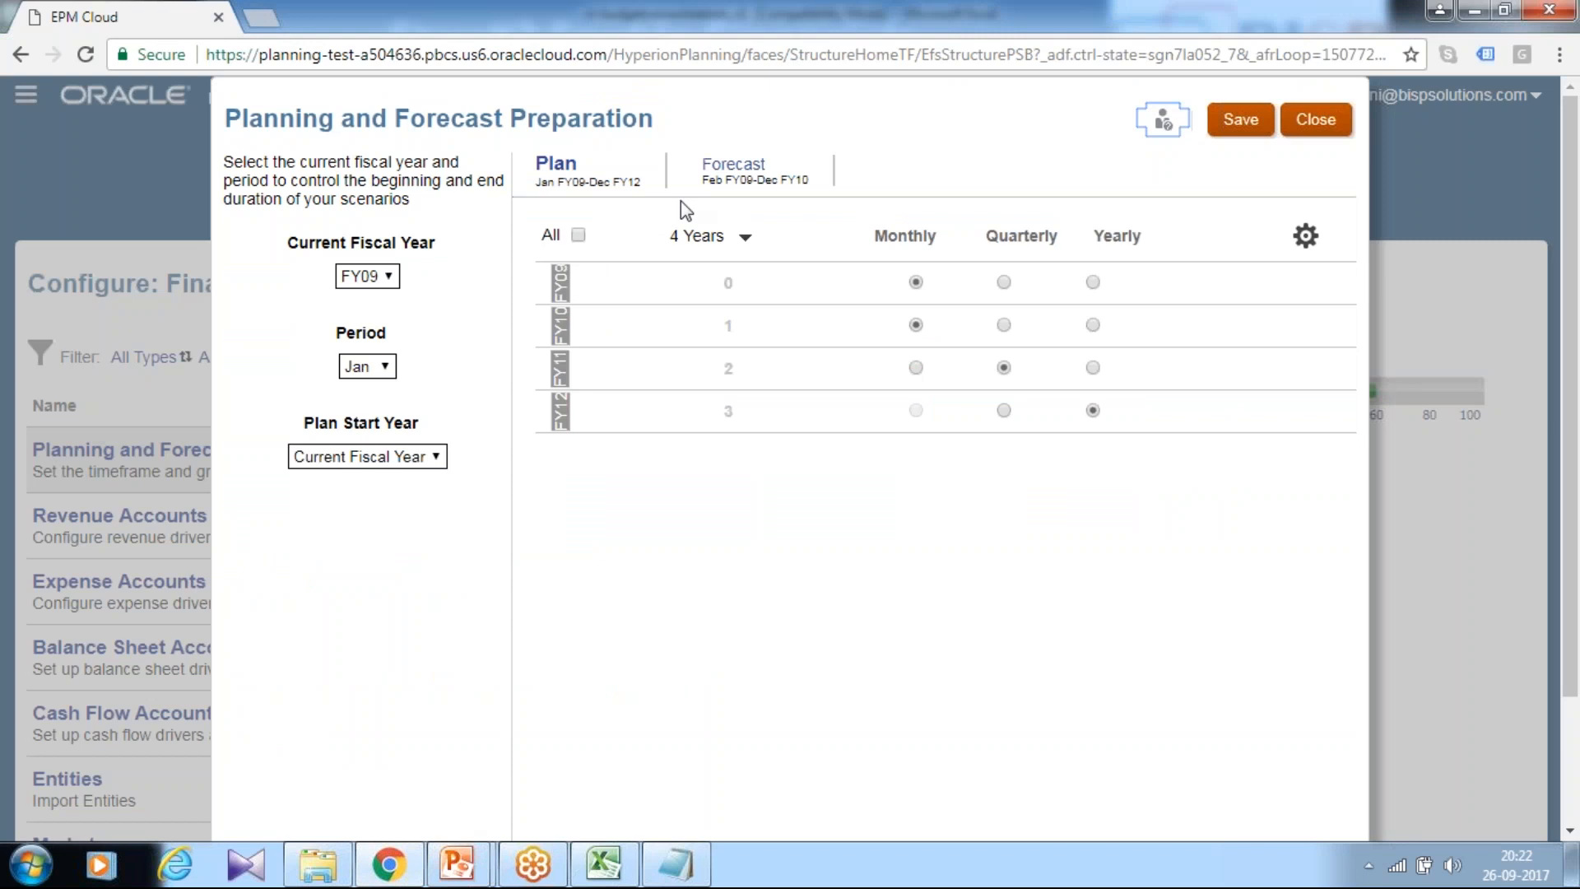
Step: Set the Current Fiscal Year to FY15, then advance the reference slide show to the next slide
left_click(569, 171)
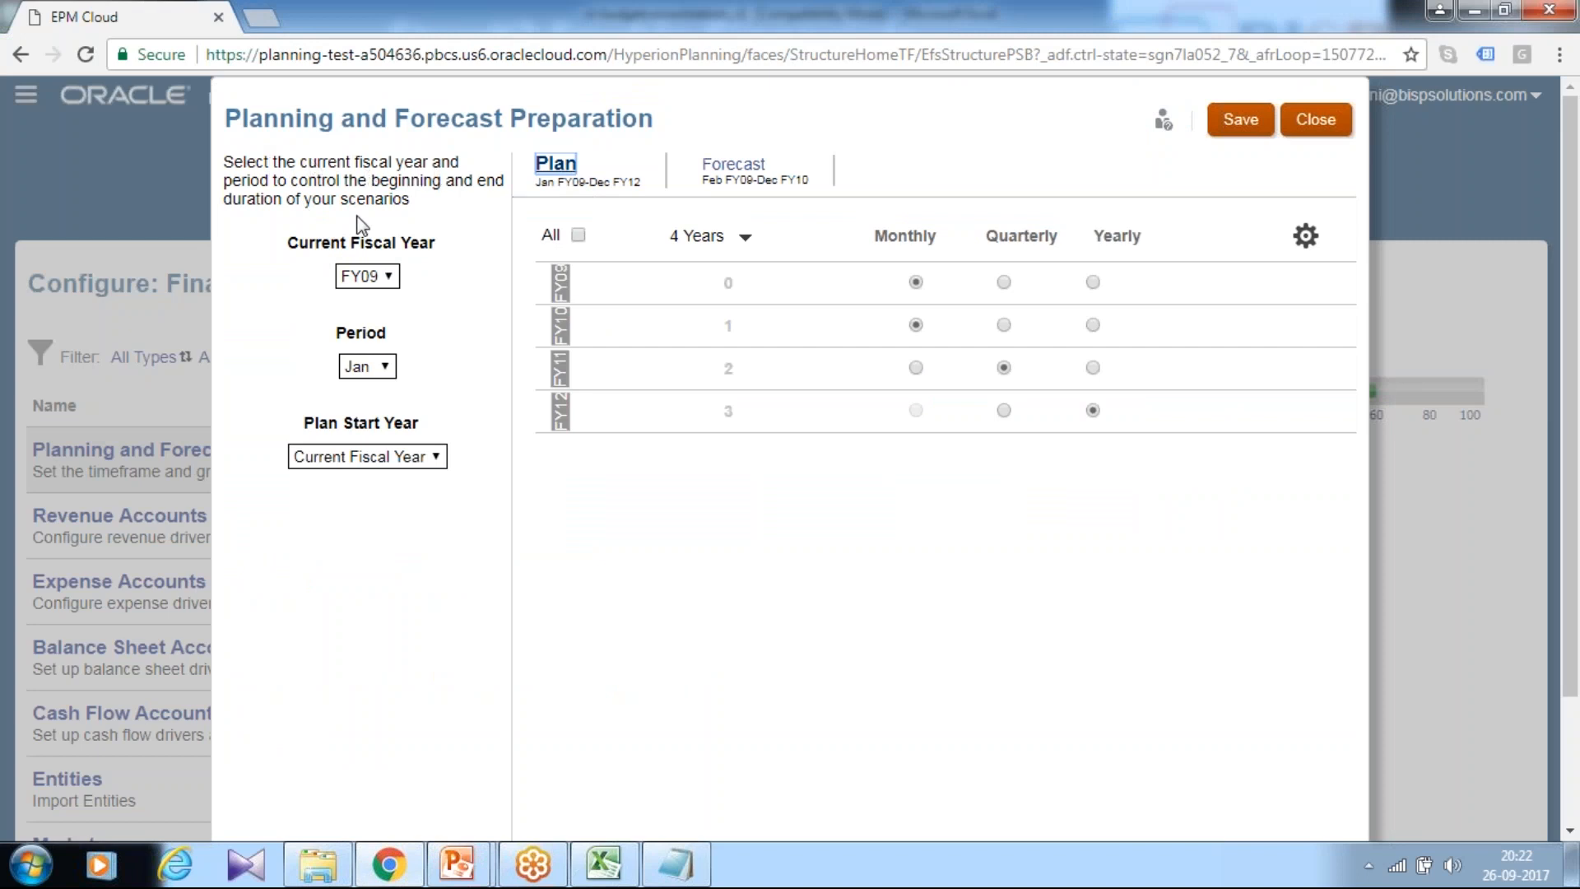
left_click(358, 277)
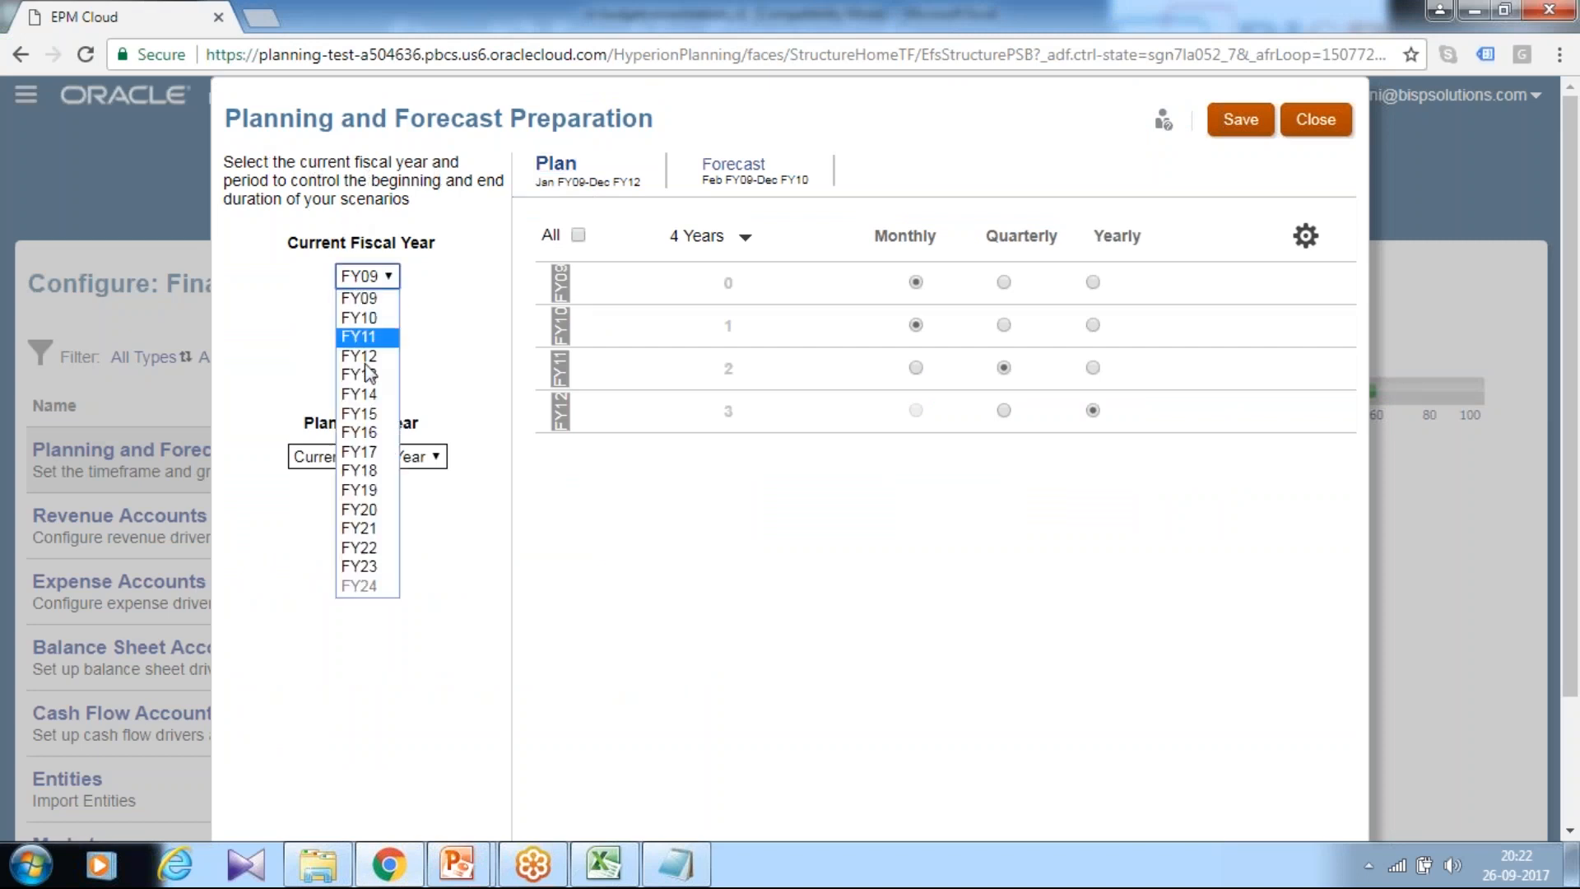
left_click(367, 453)
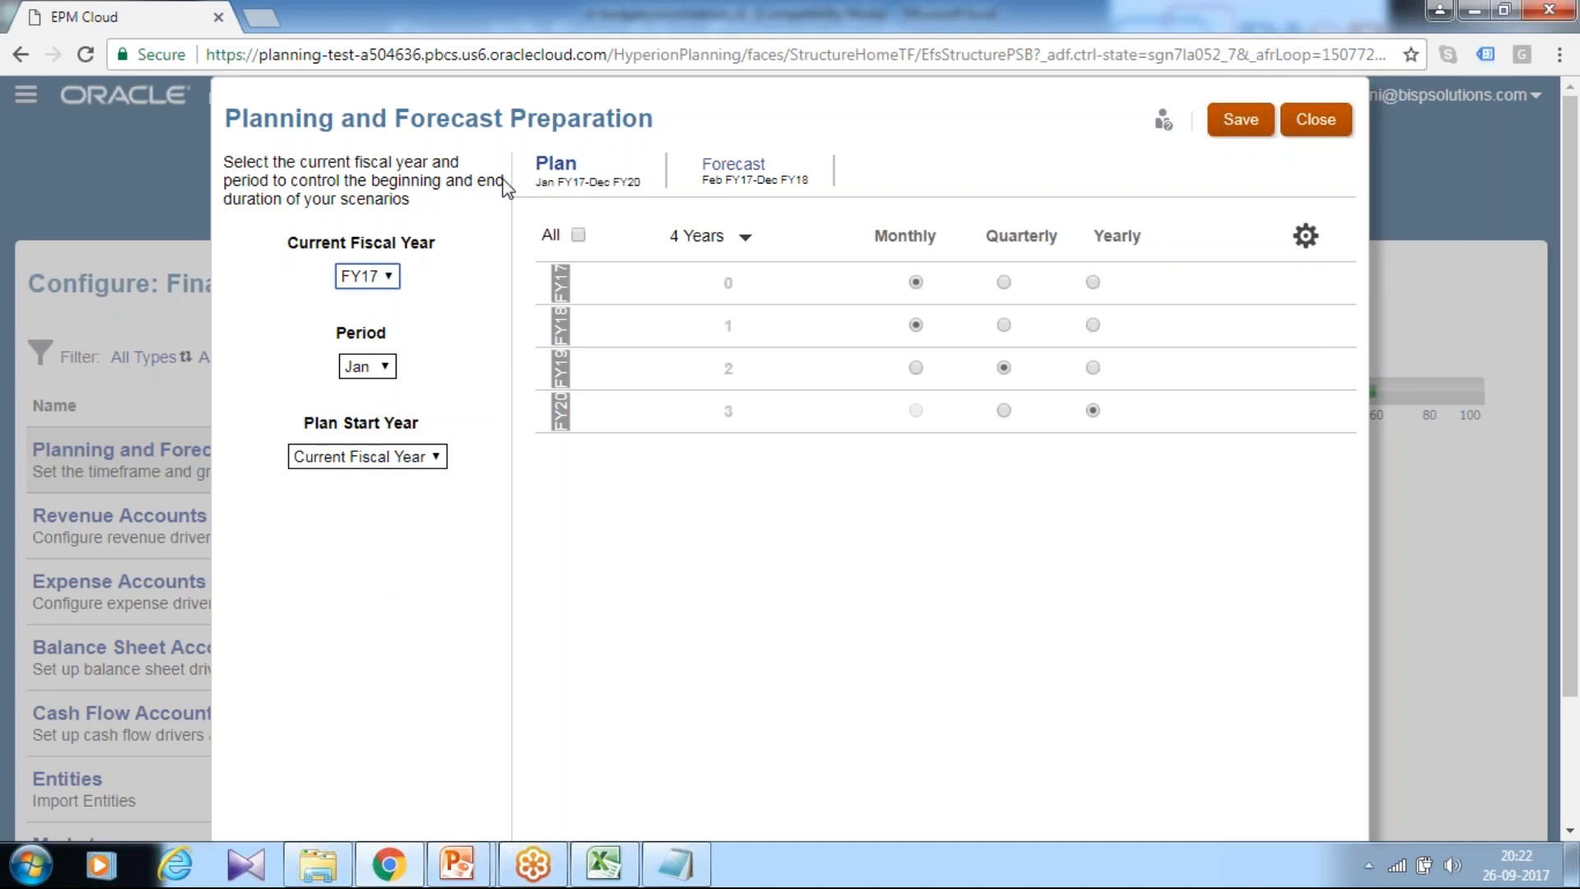
left_click(389, 284)
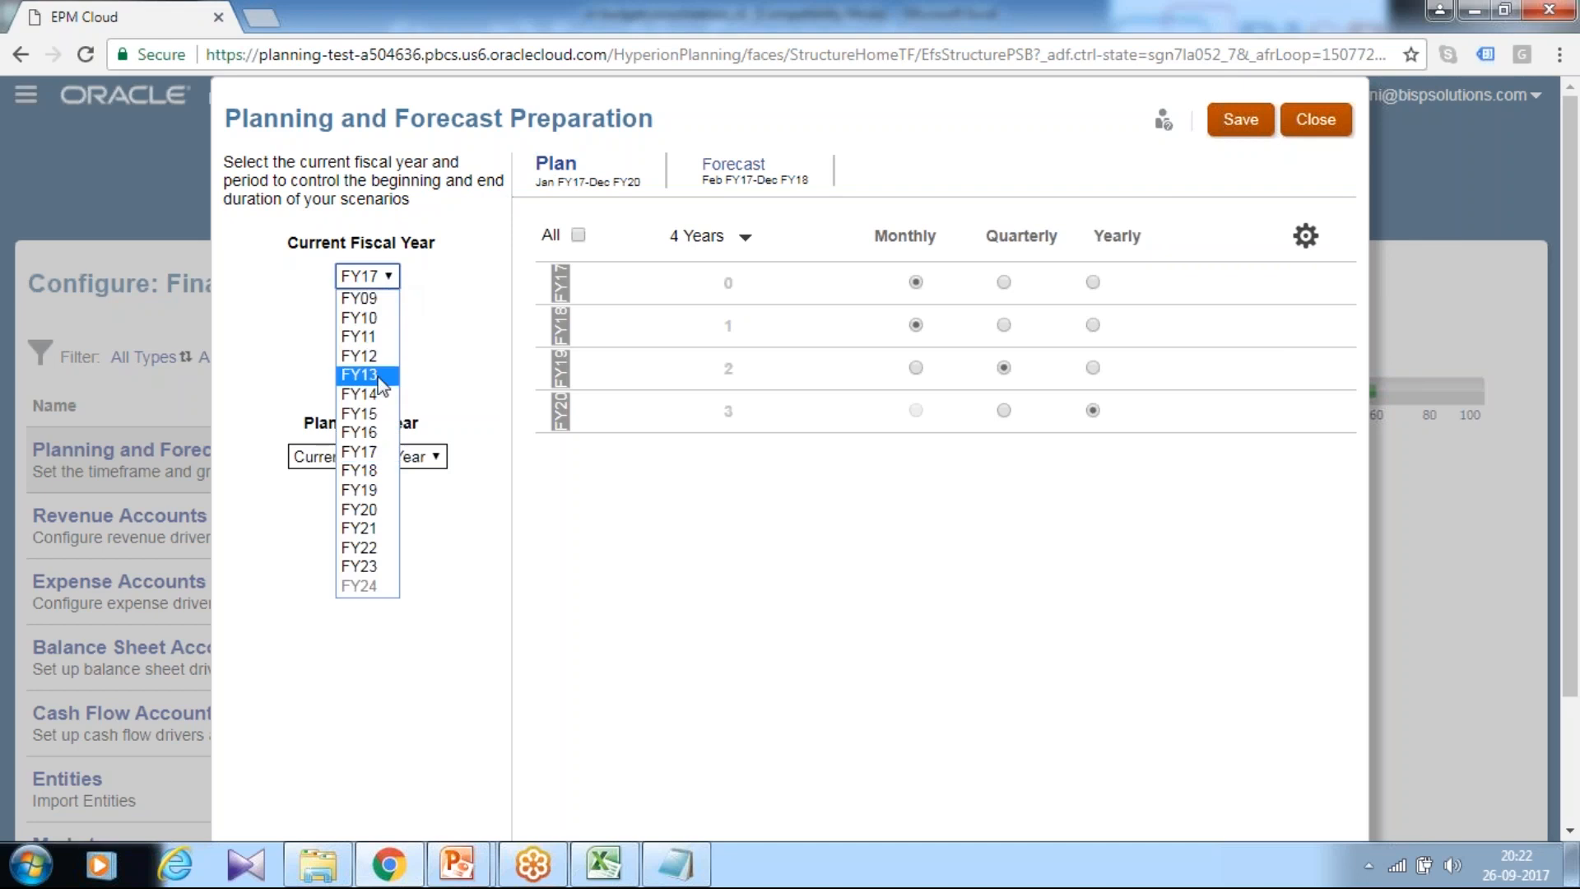
left_click(372, 415)
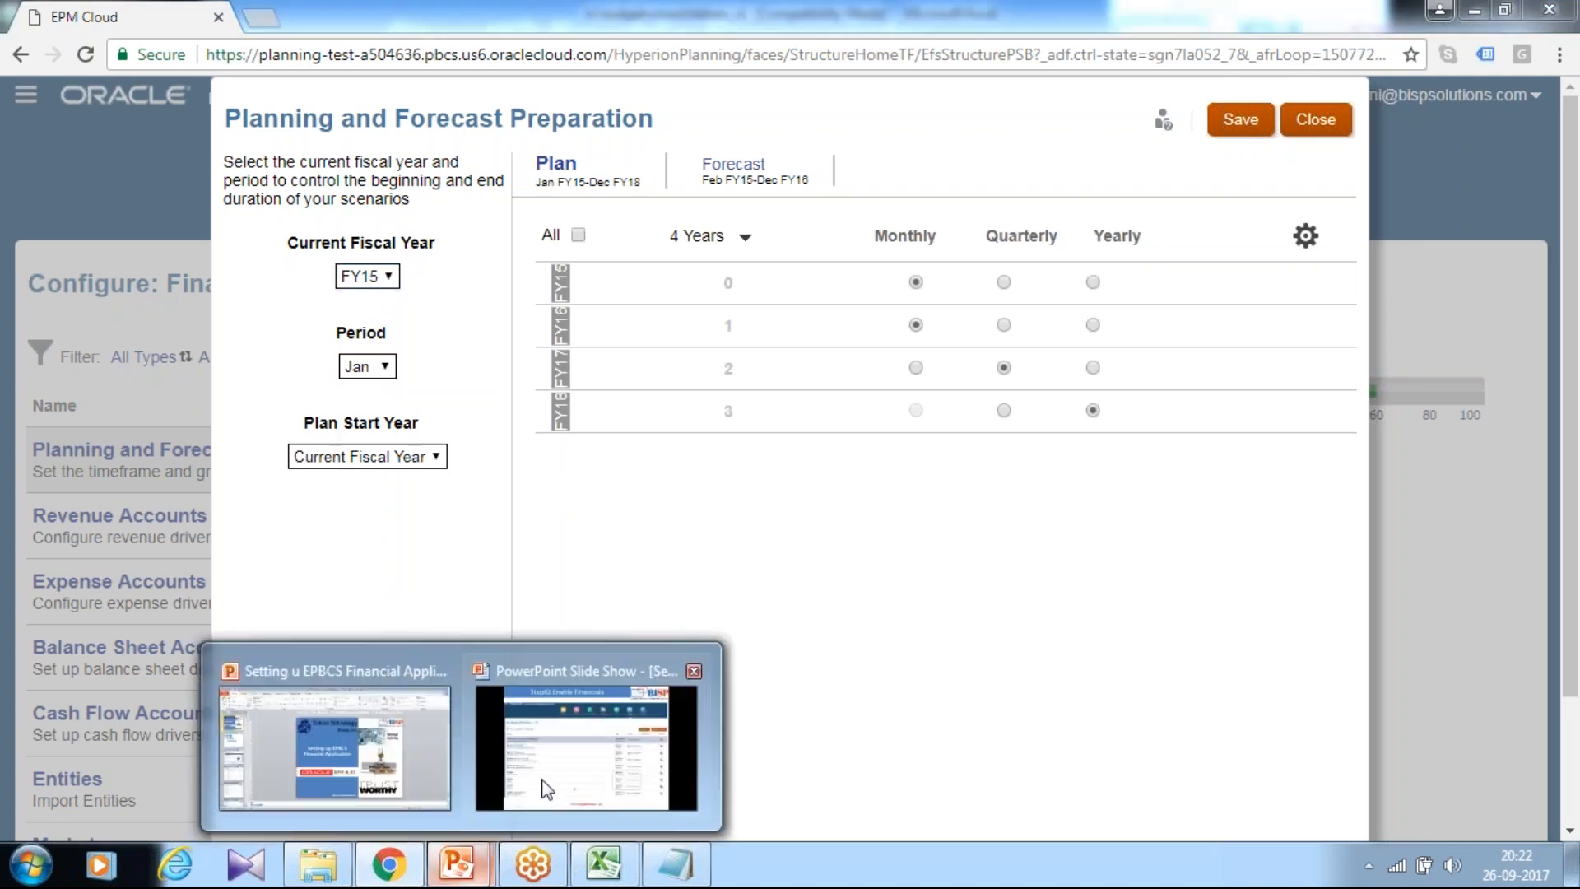
left_click(587, 741)
left_click(806, 593)
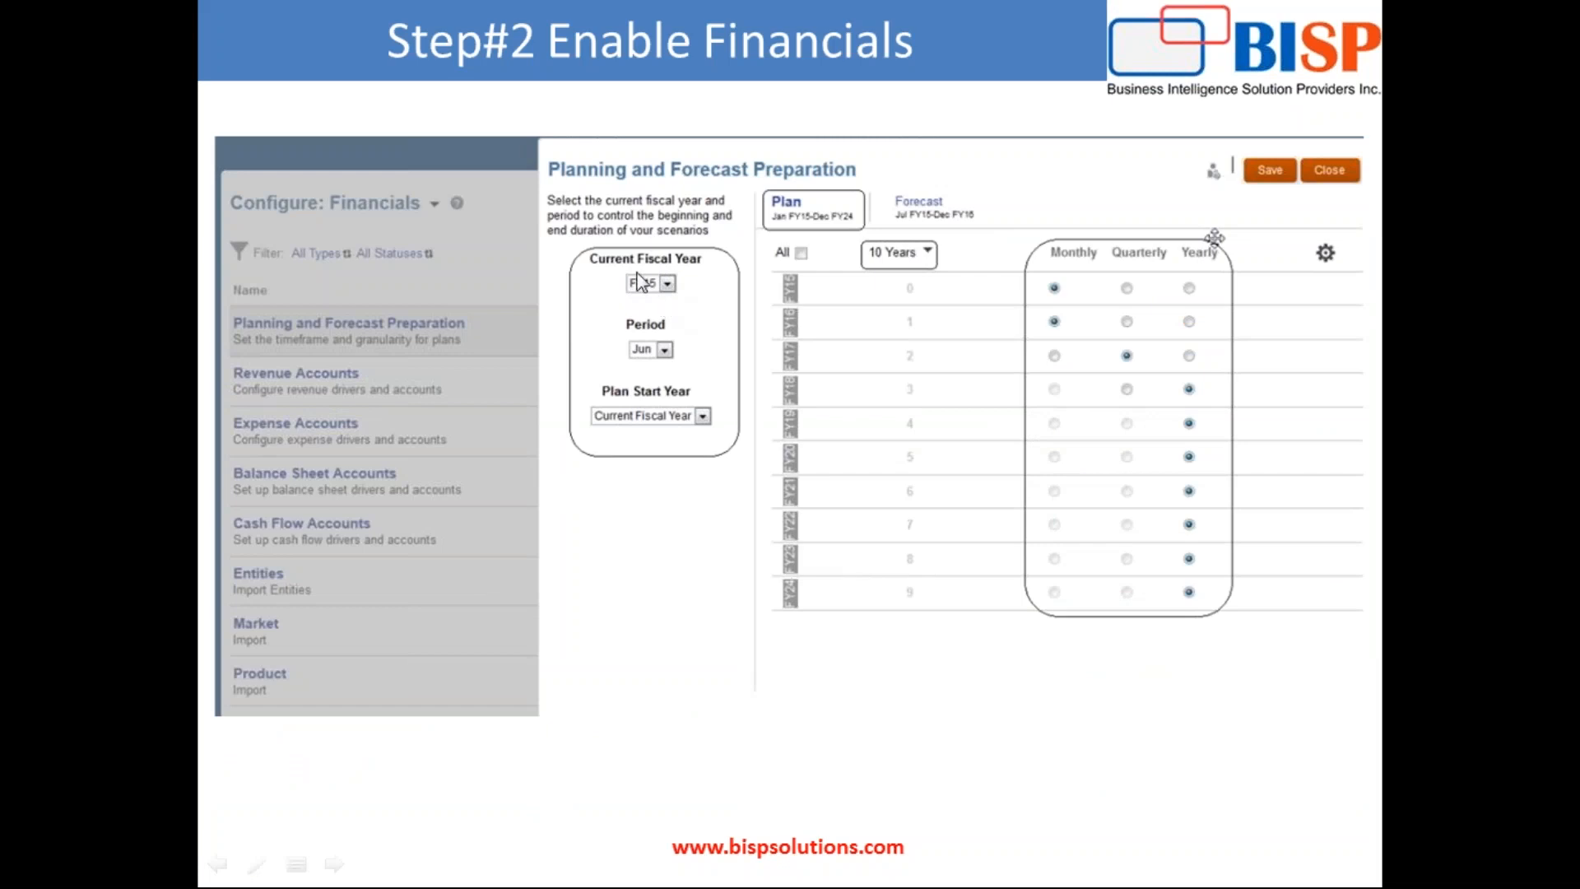
Step: Set the Plan period to Jun and the plan length to 10 years, then save
key("alt+Tab")
left_click(355, 366)
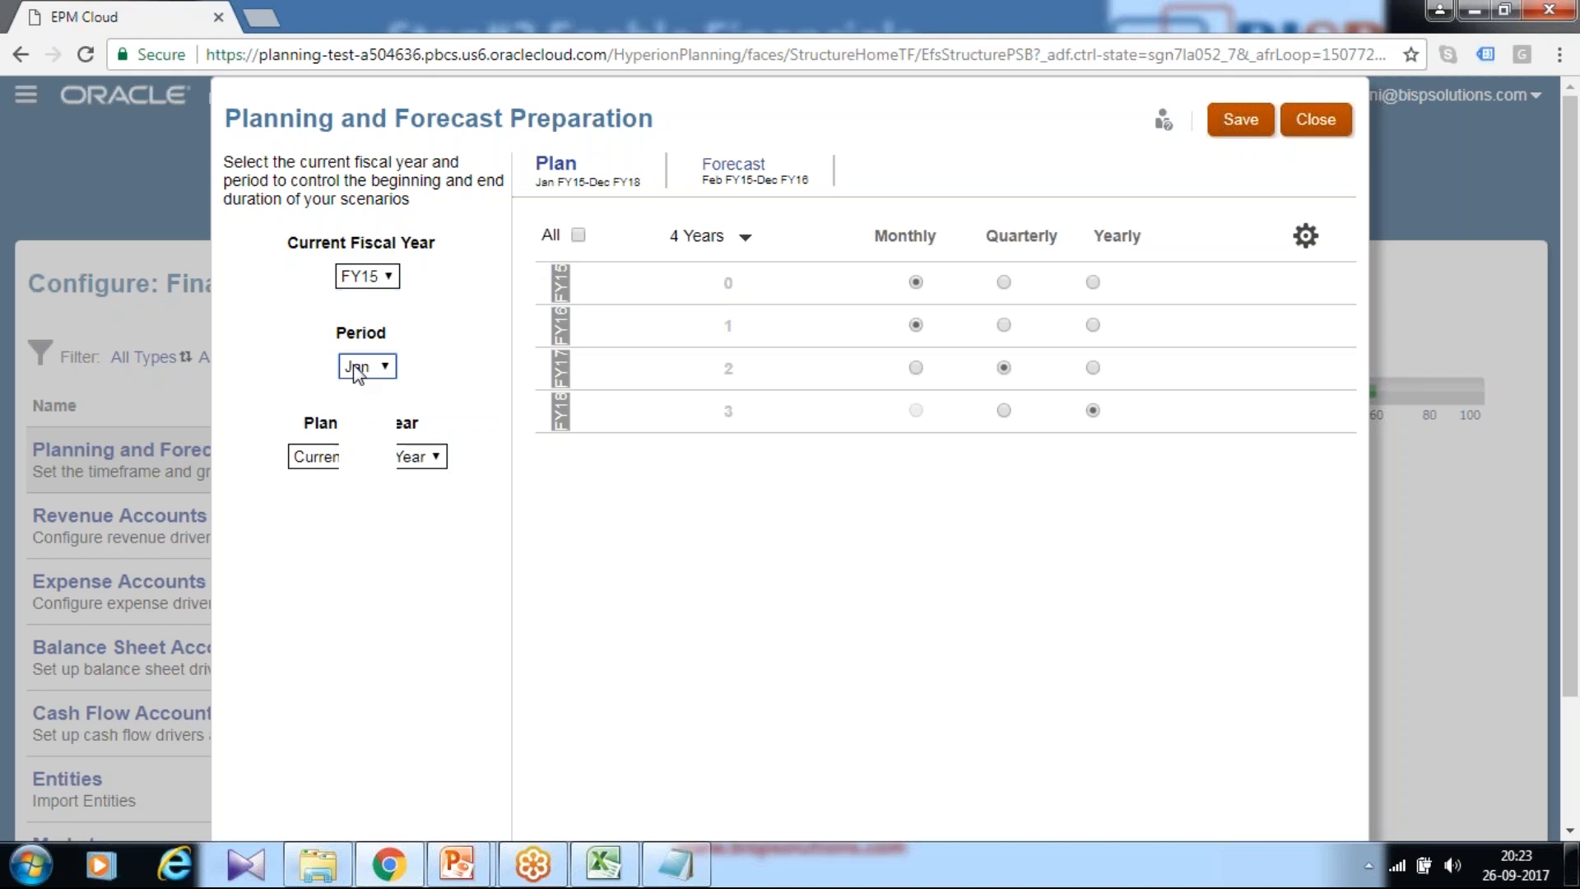
left_click(359, 487)
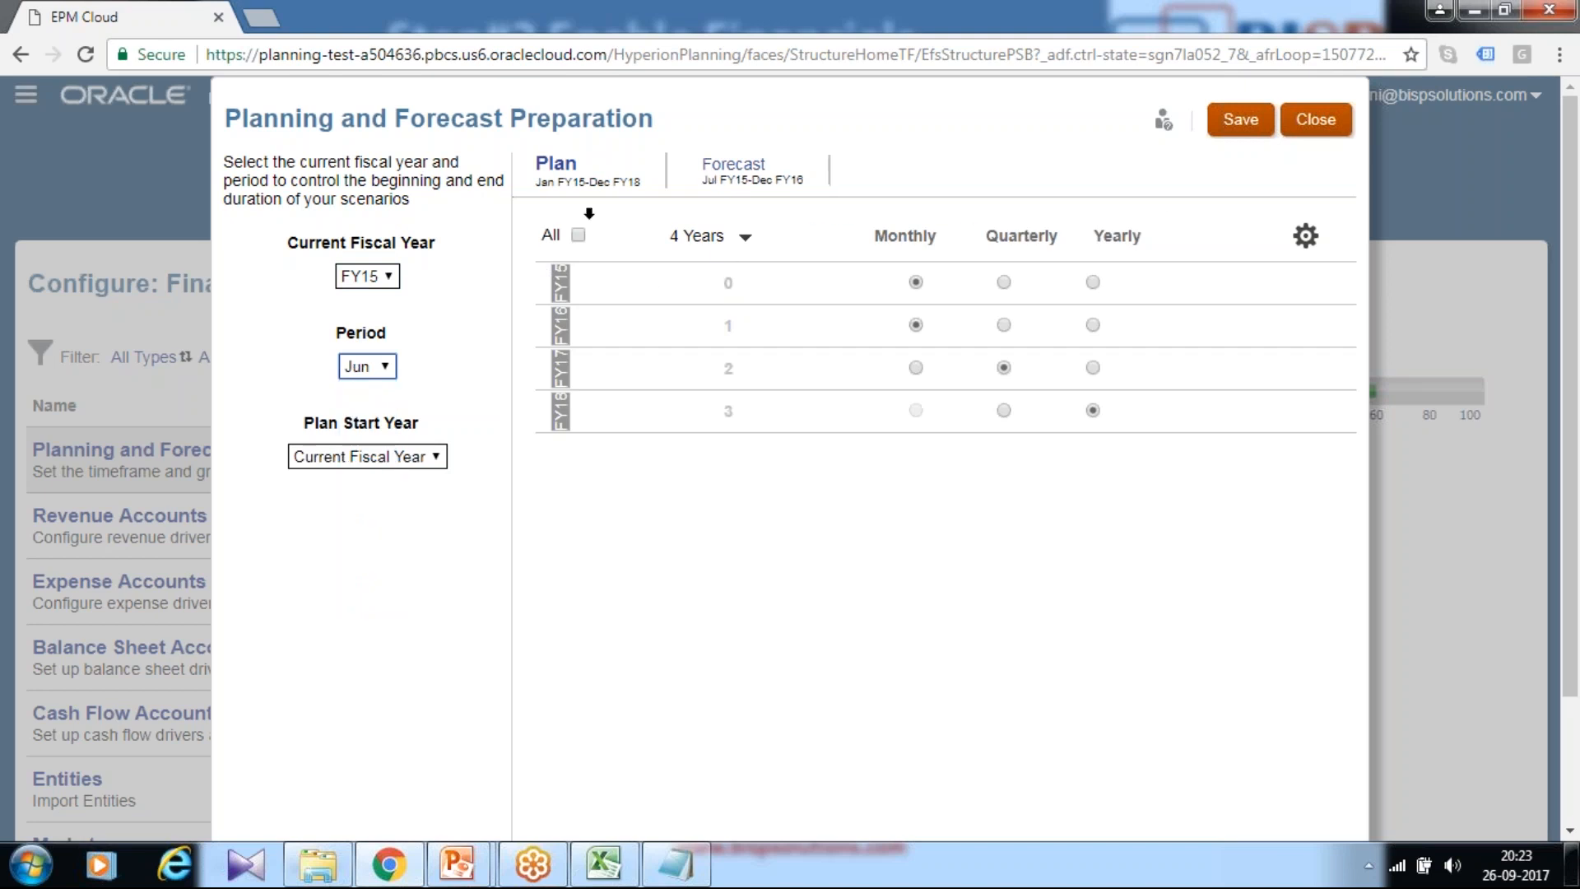
left_click(746, 237)
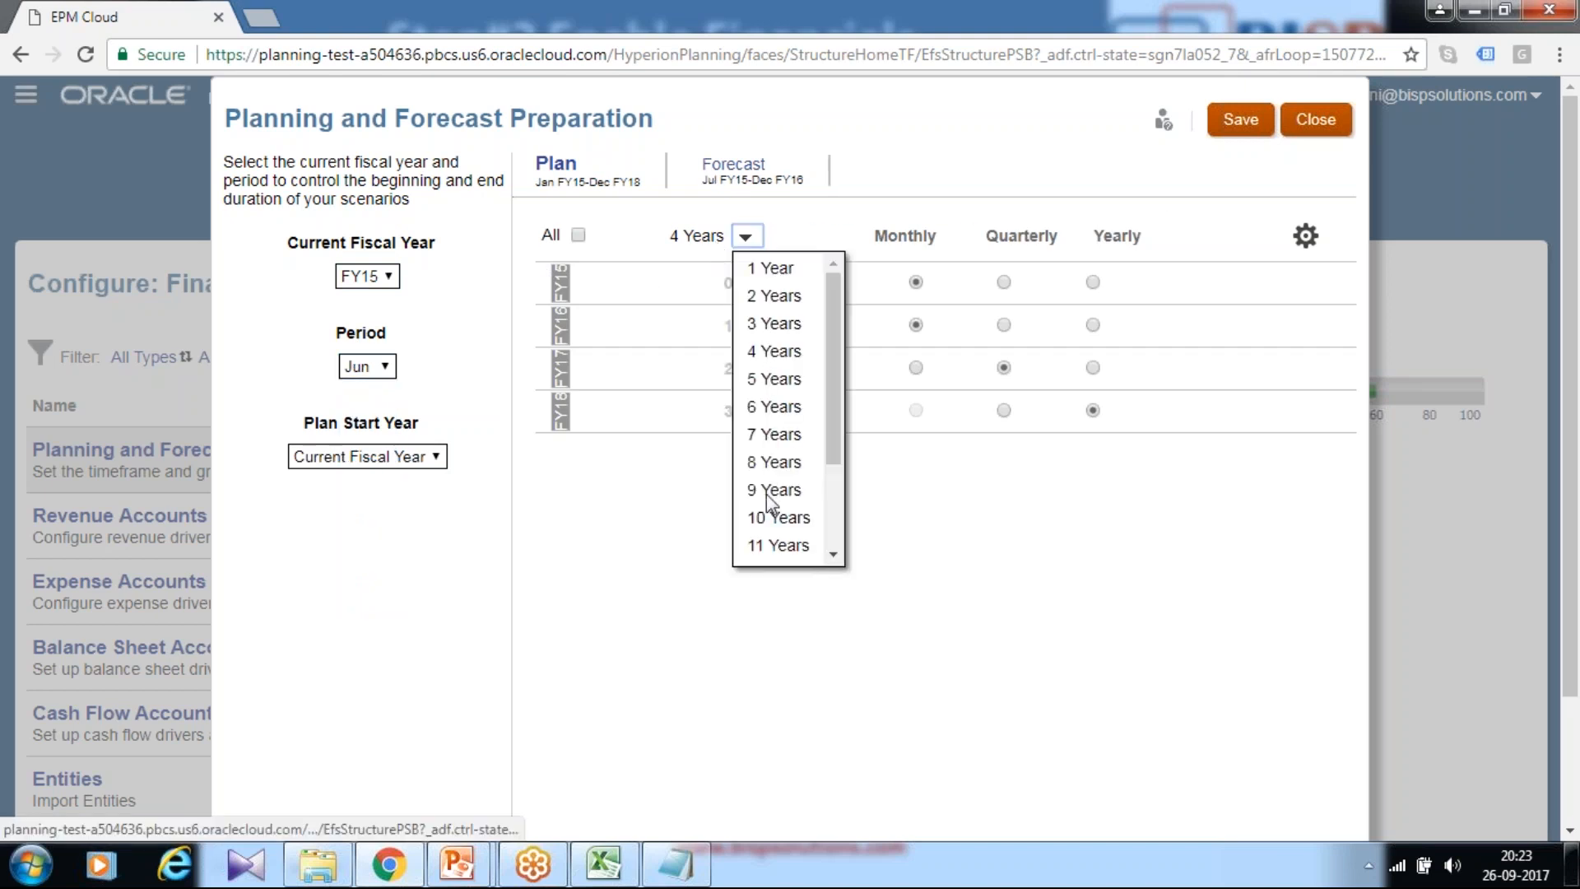
left_click(774, 516)
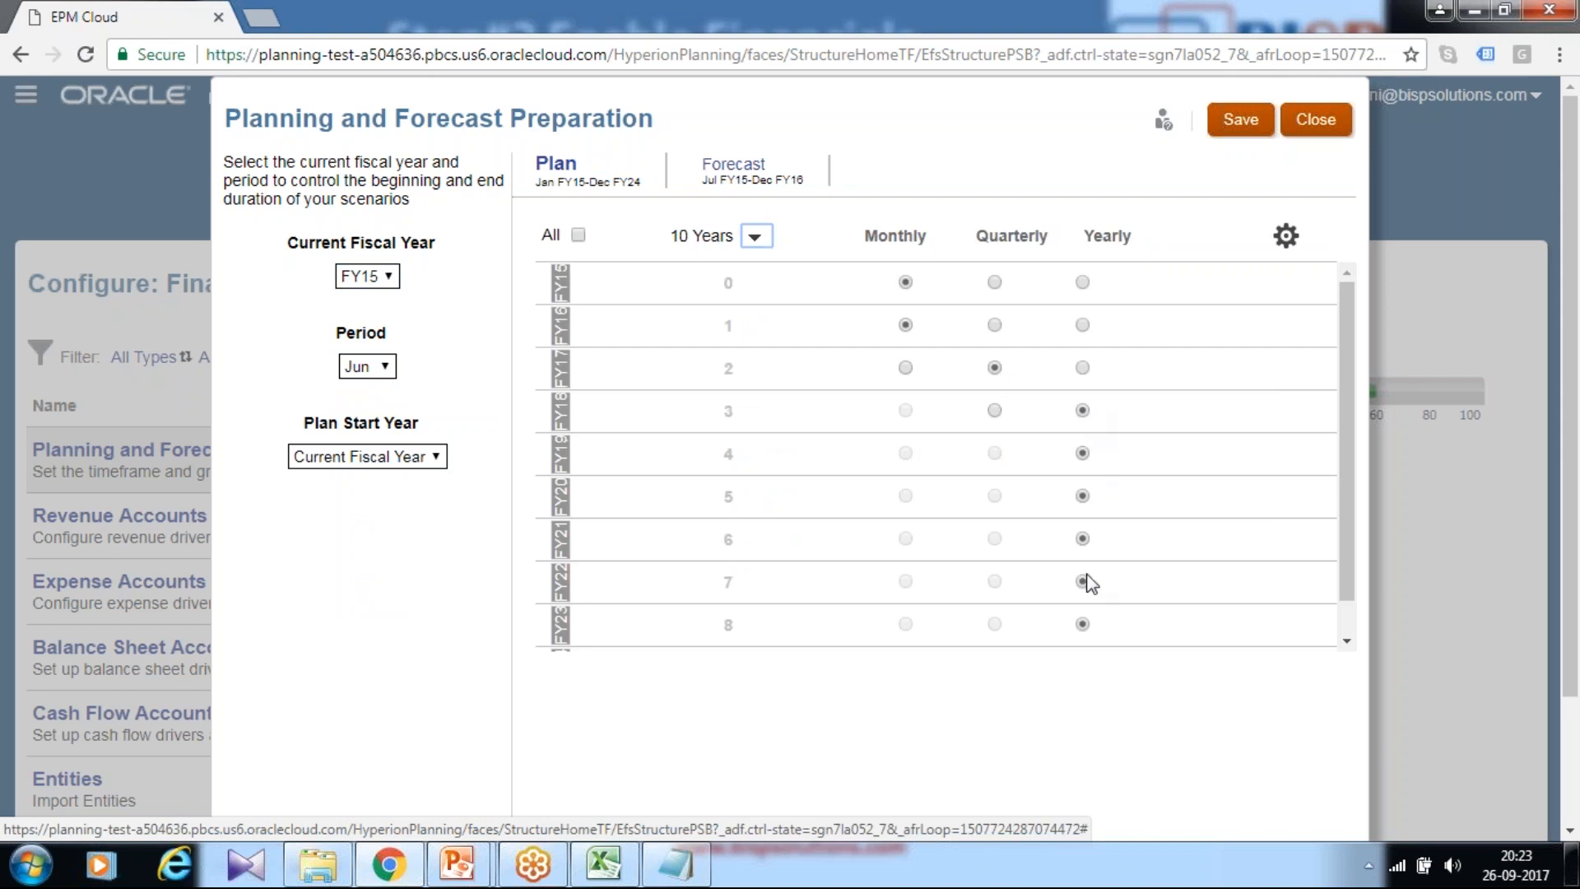
scroll(1087, 654, "down", 3)
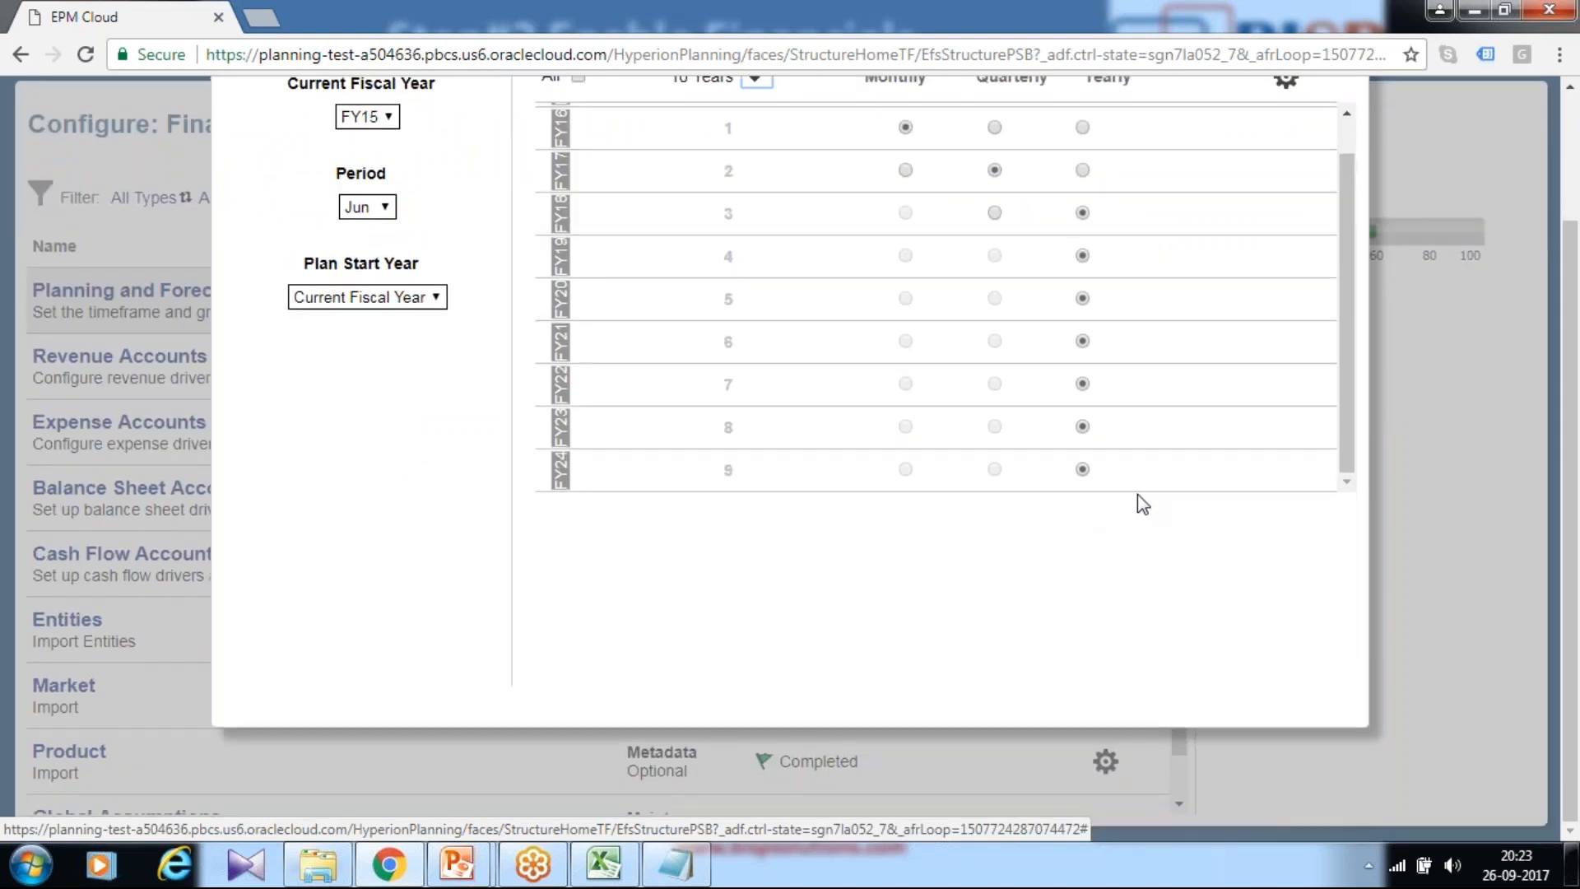
scroll(1142, 502, "up", 3)
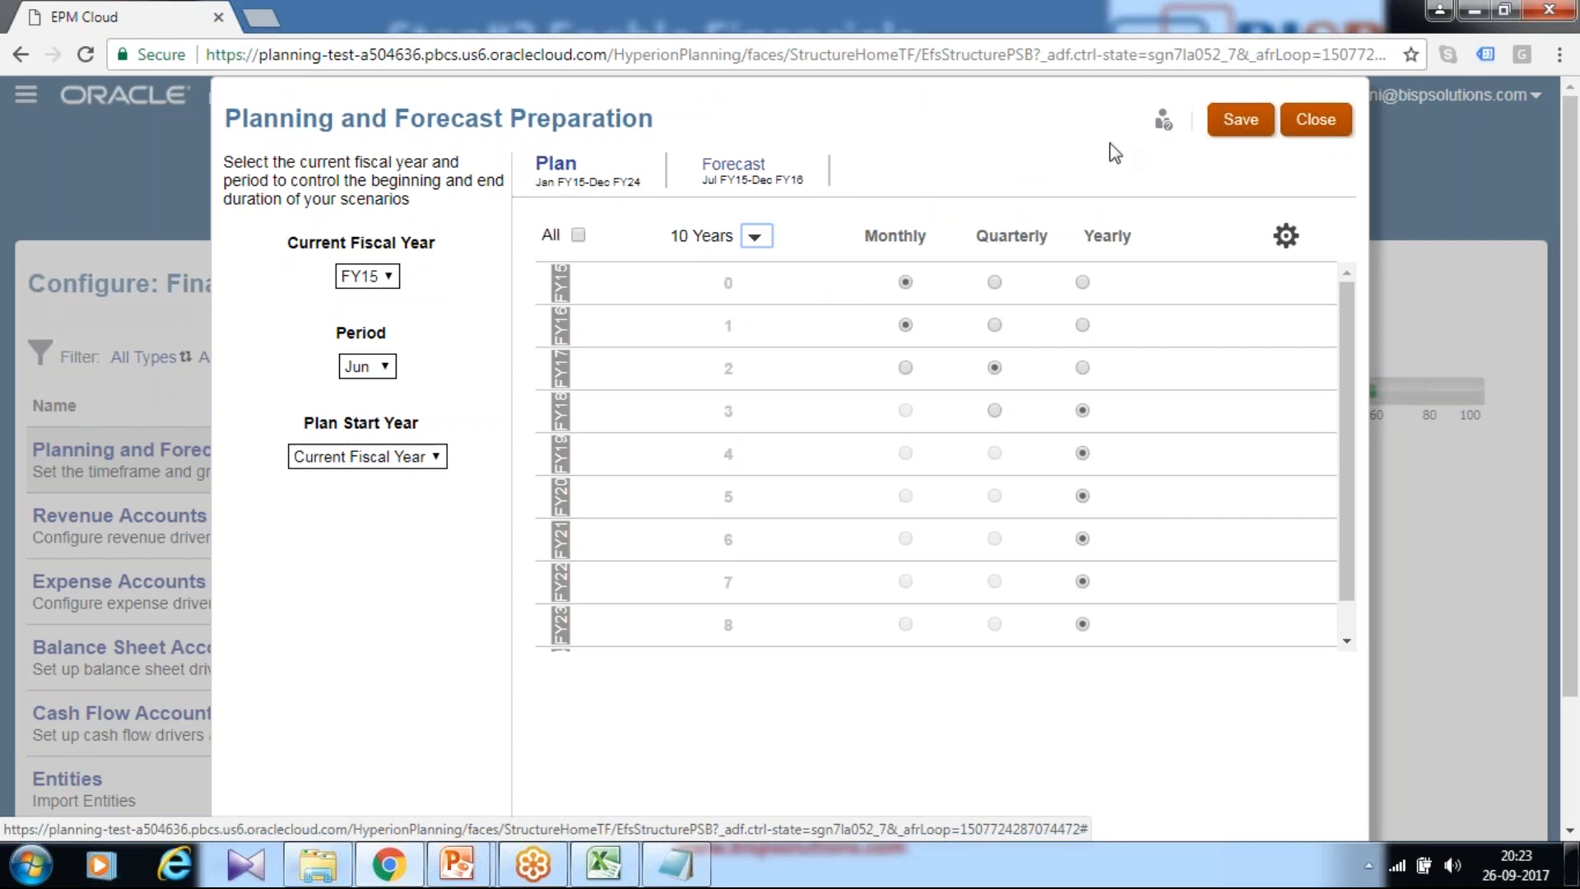
left_click(1236, 125)
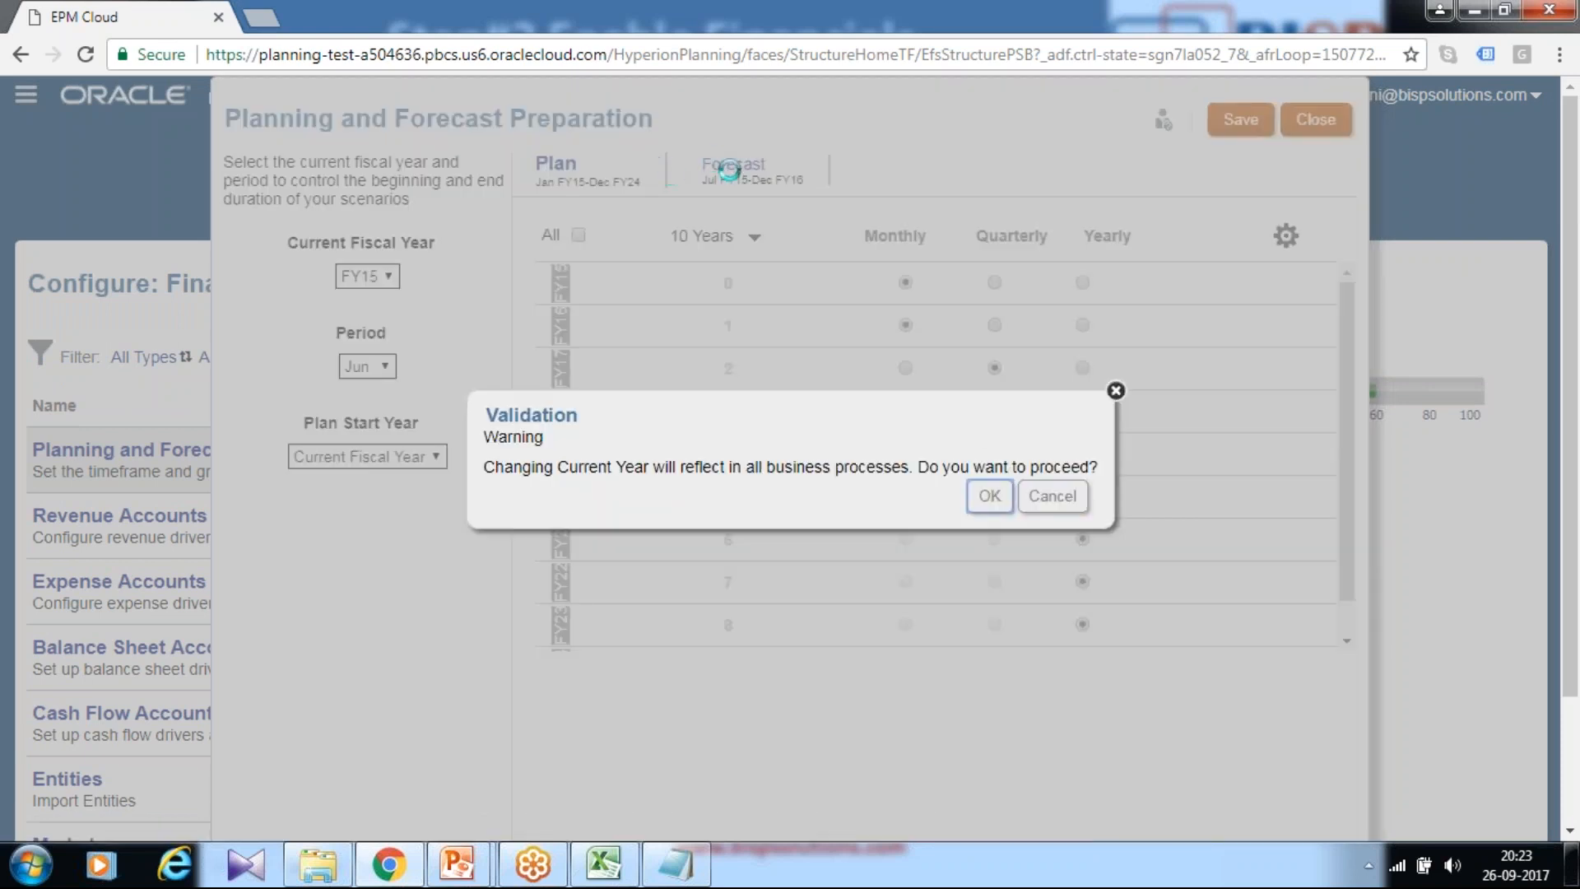
Step: Accept the warning and set Forecast to 10 years, quarterly from FY17 and yearly from FY18
key("Return")
left_click(741, 164)
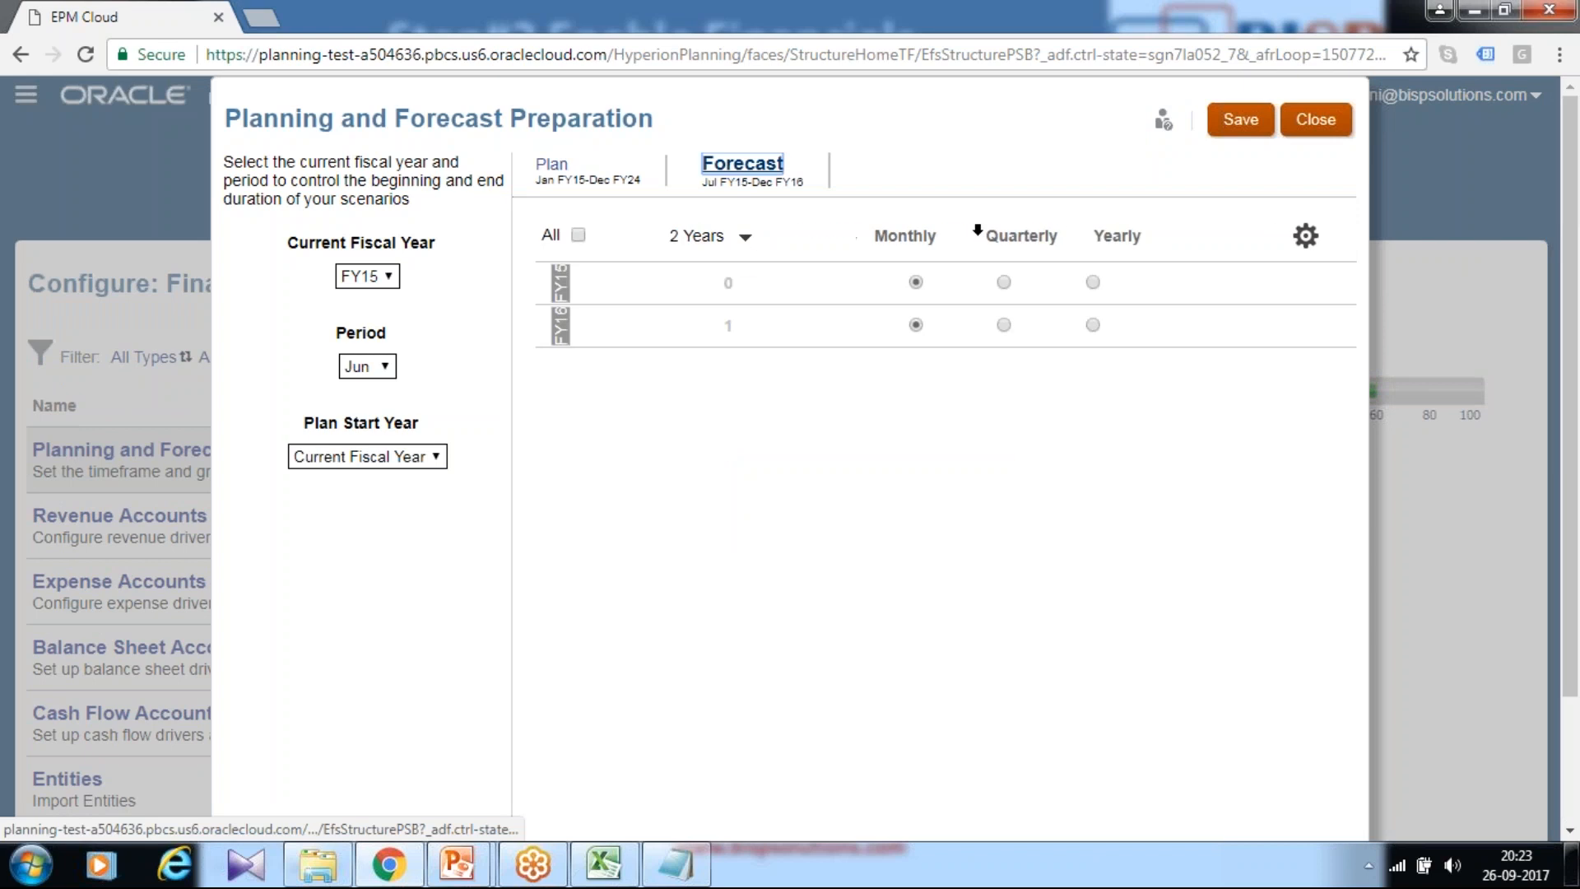
left_click(745, 238)
left_click(789, 512)
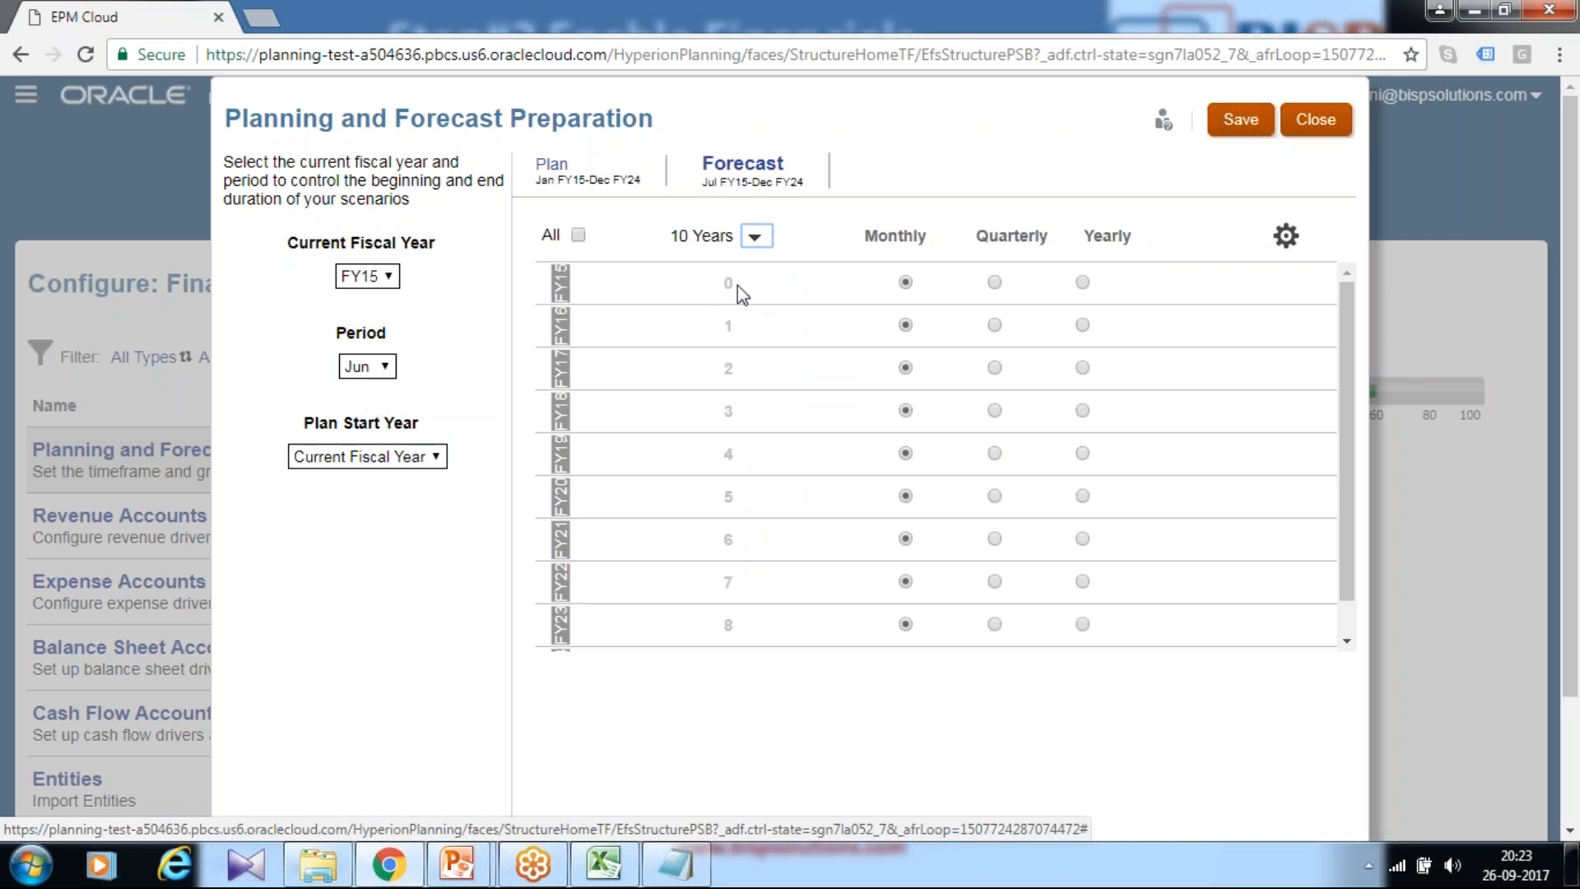
key("alt+Tab")
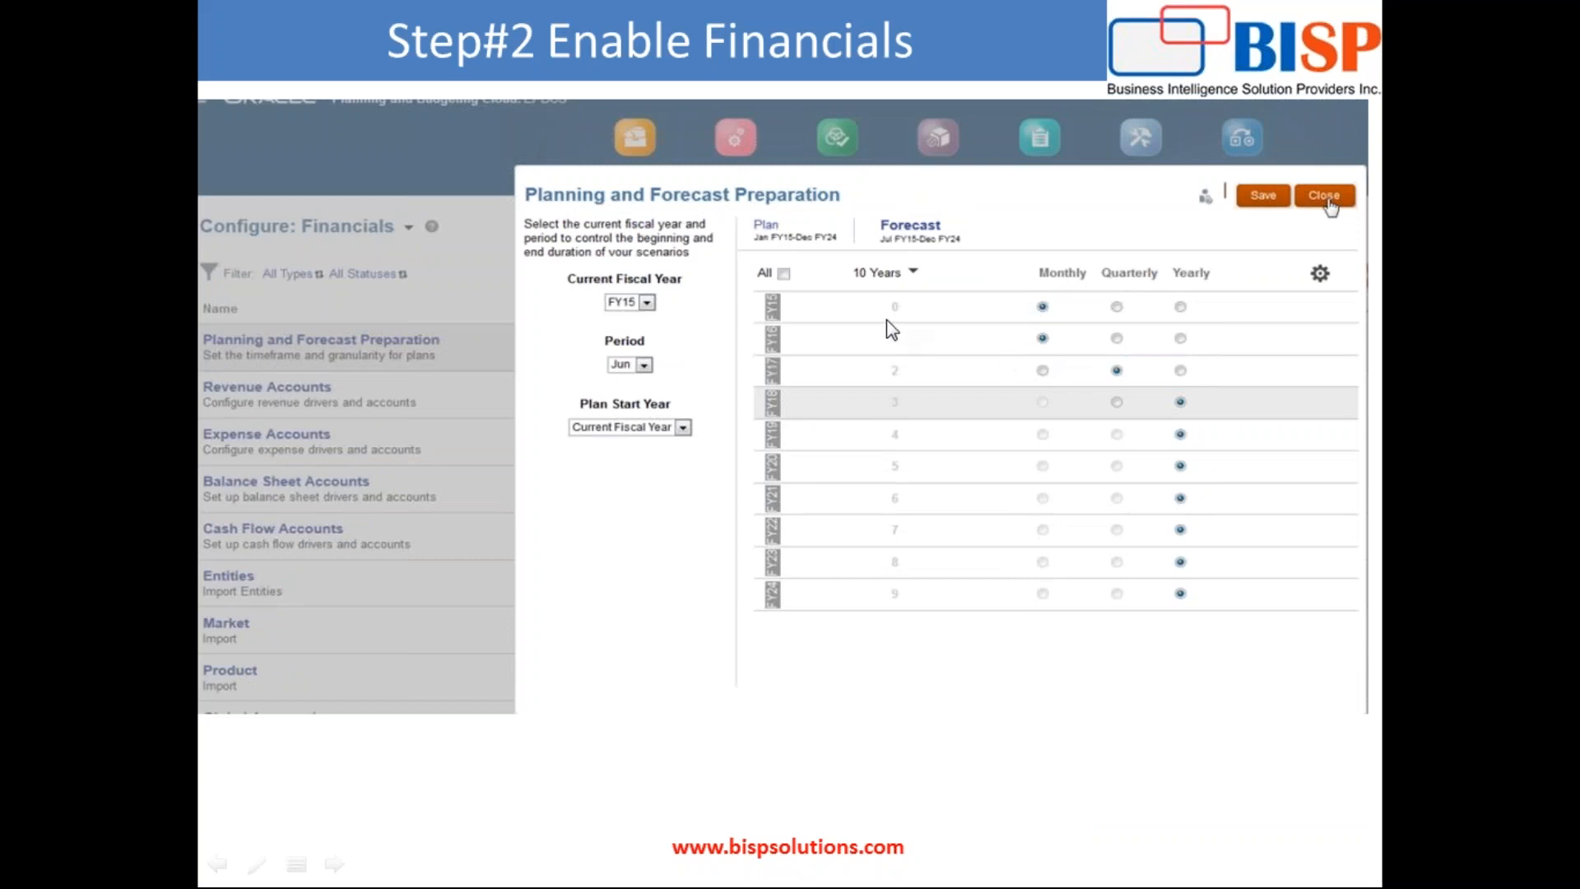
key("alt+Tab")
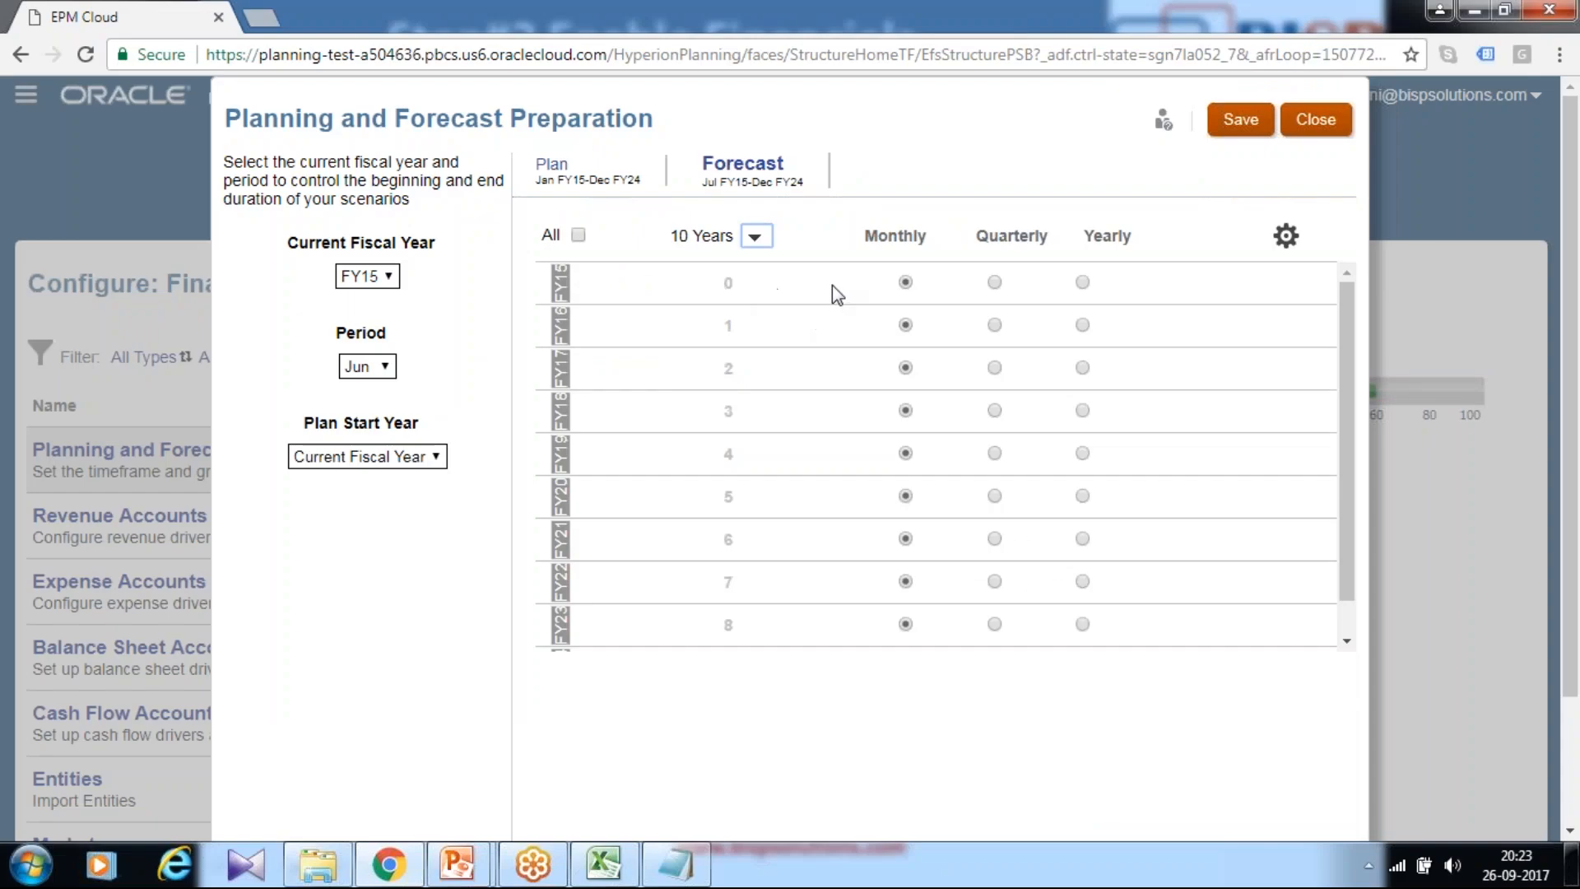
left_click(994, 368)
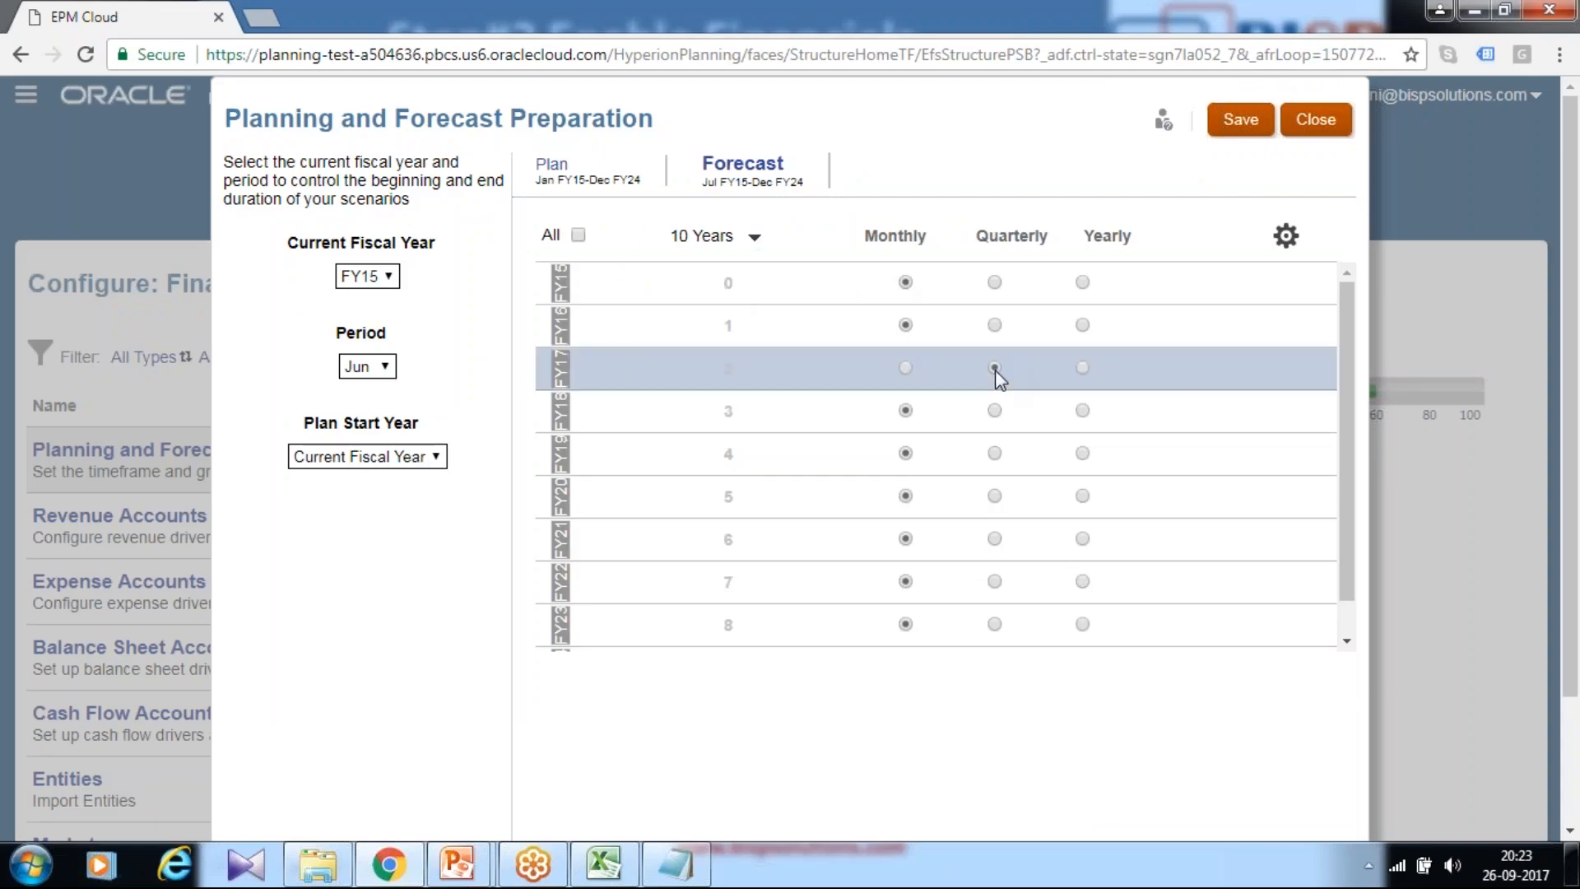
left_click(1080, 410)
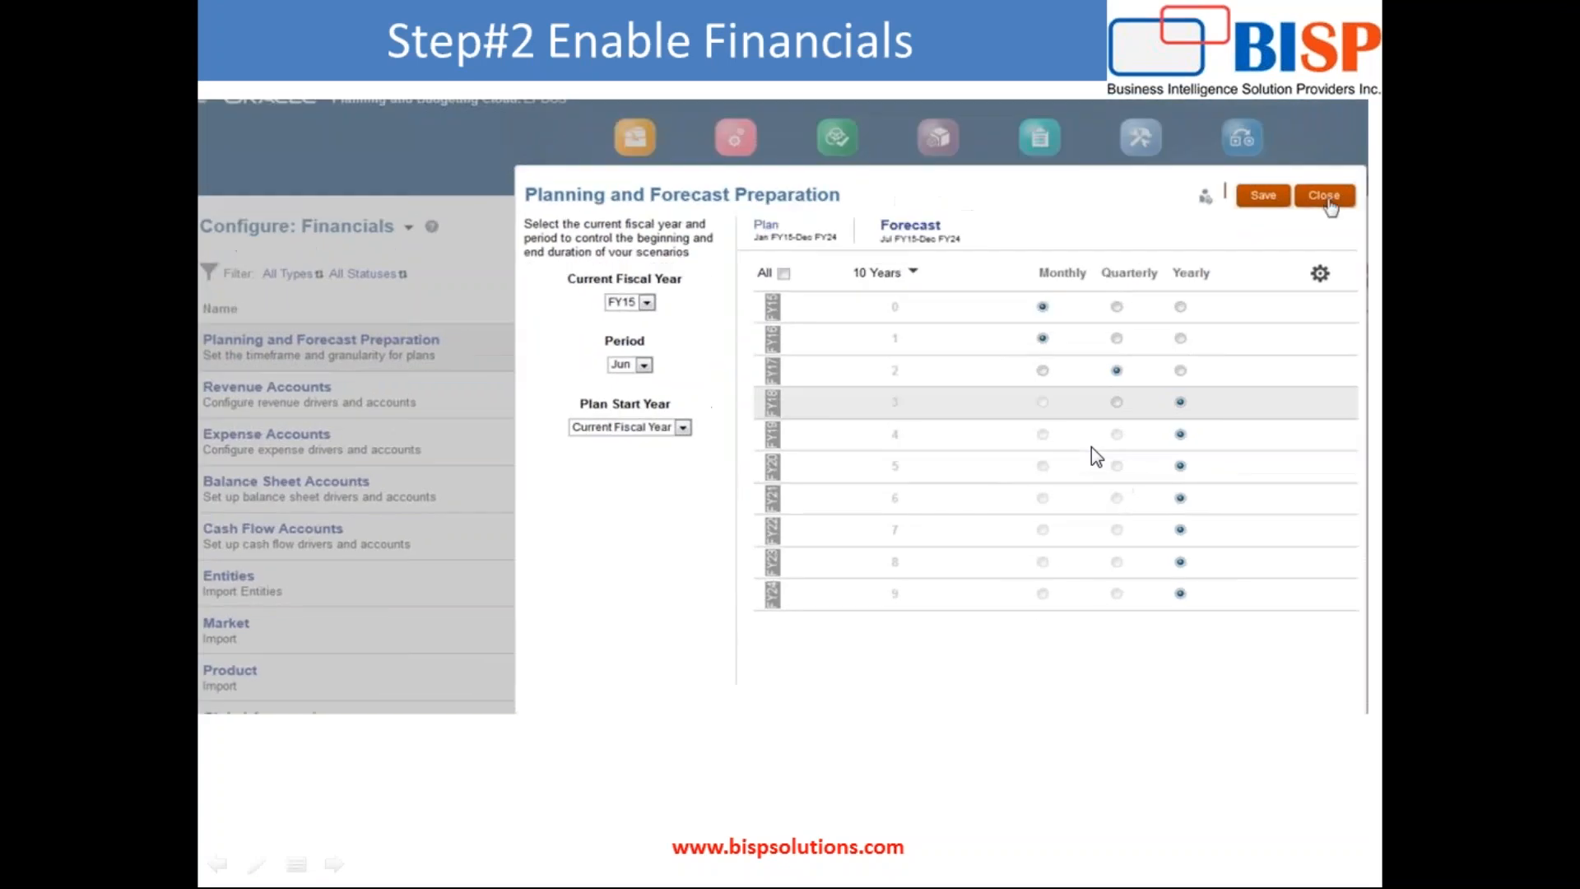
Step: Save the timeframe settings, confirm the current-year change, and close Planning and Forecast Preparation
key("alt+Tab")
key("alt+Tab")
key("alt+Tab")
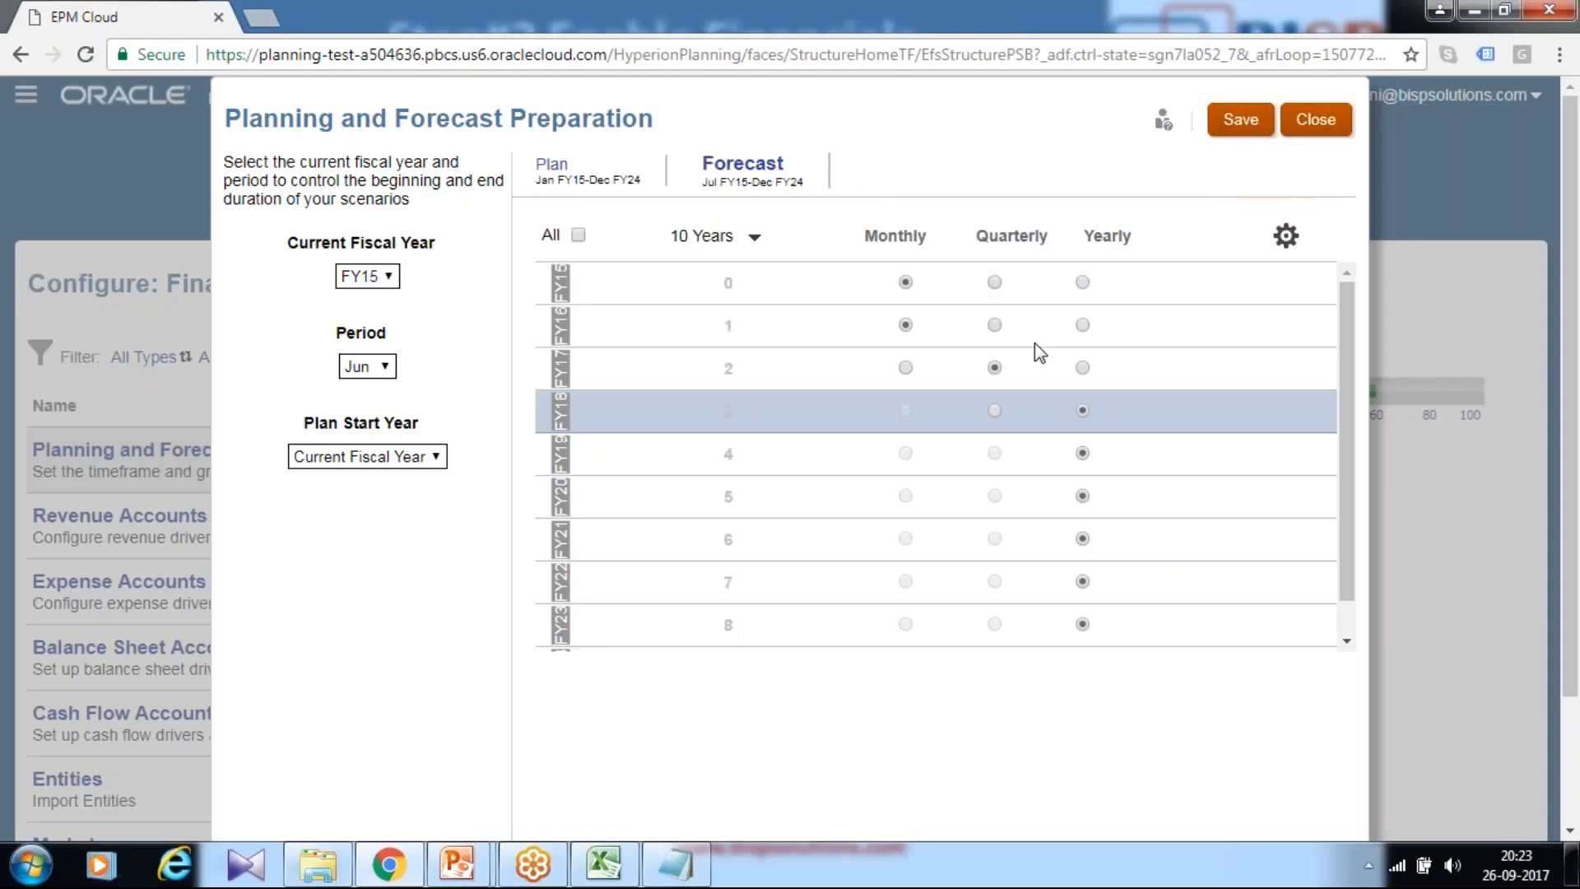
left_click(1240, 122)
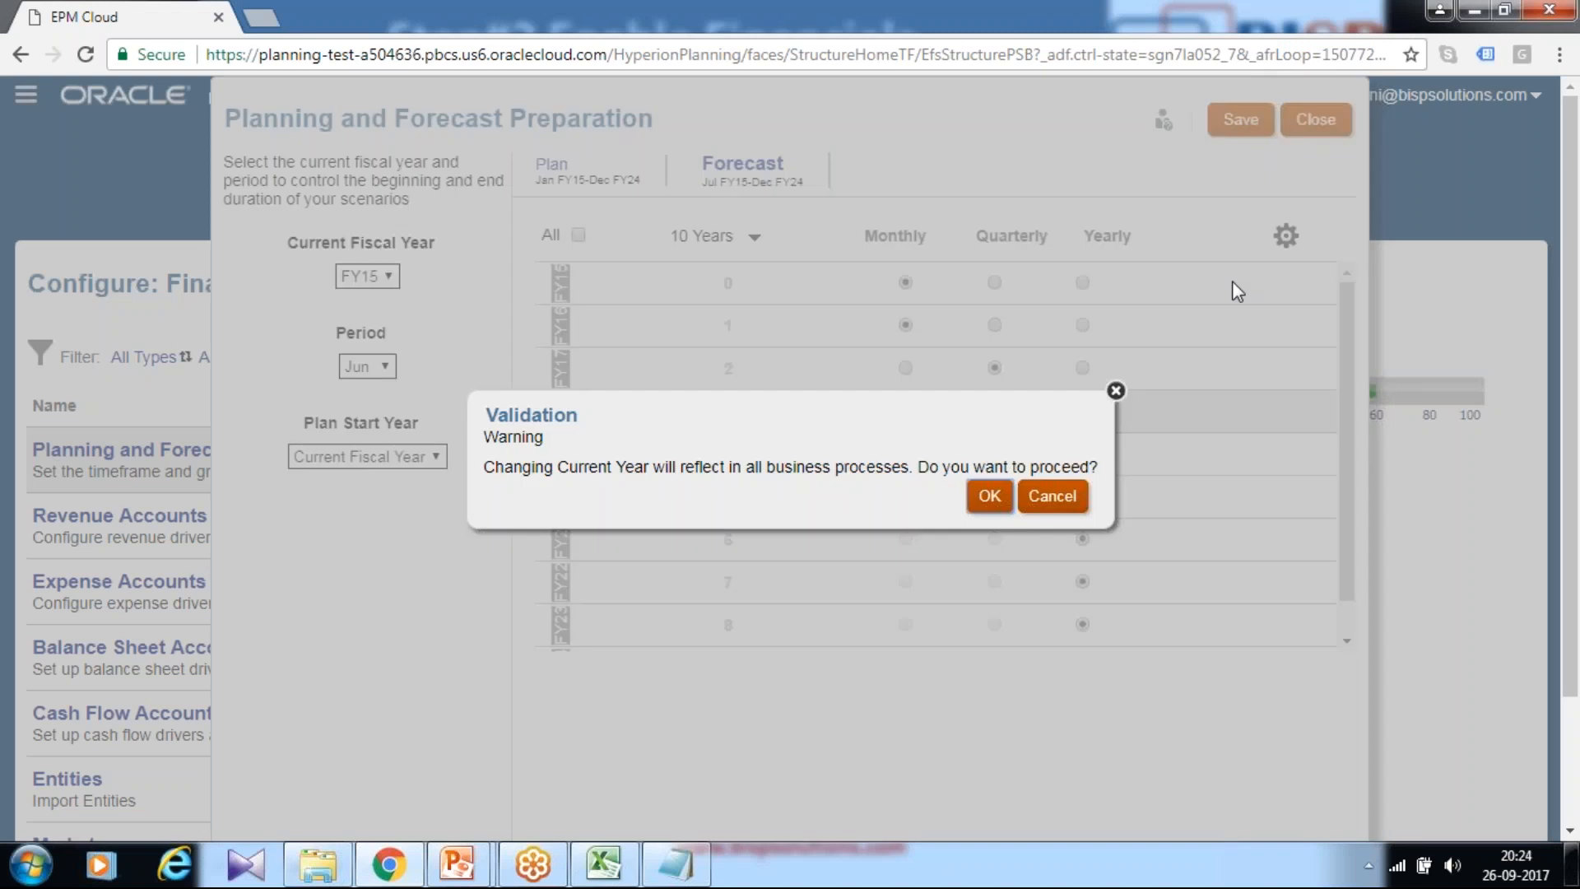
left_click(990, 495)
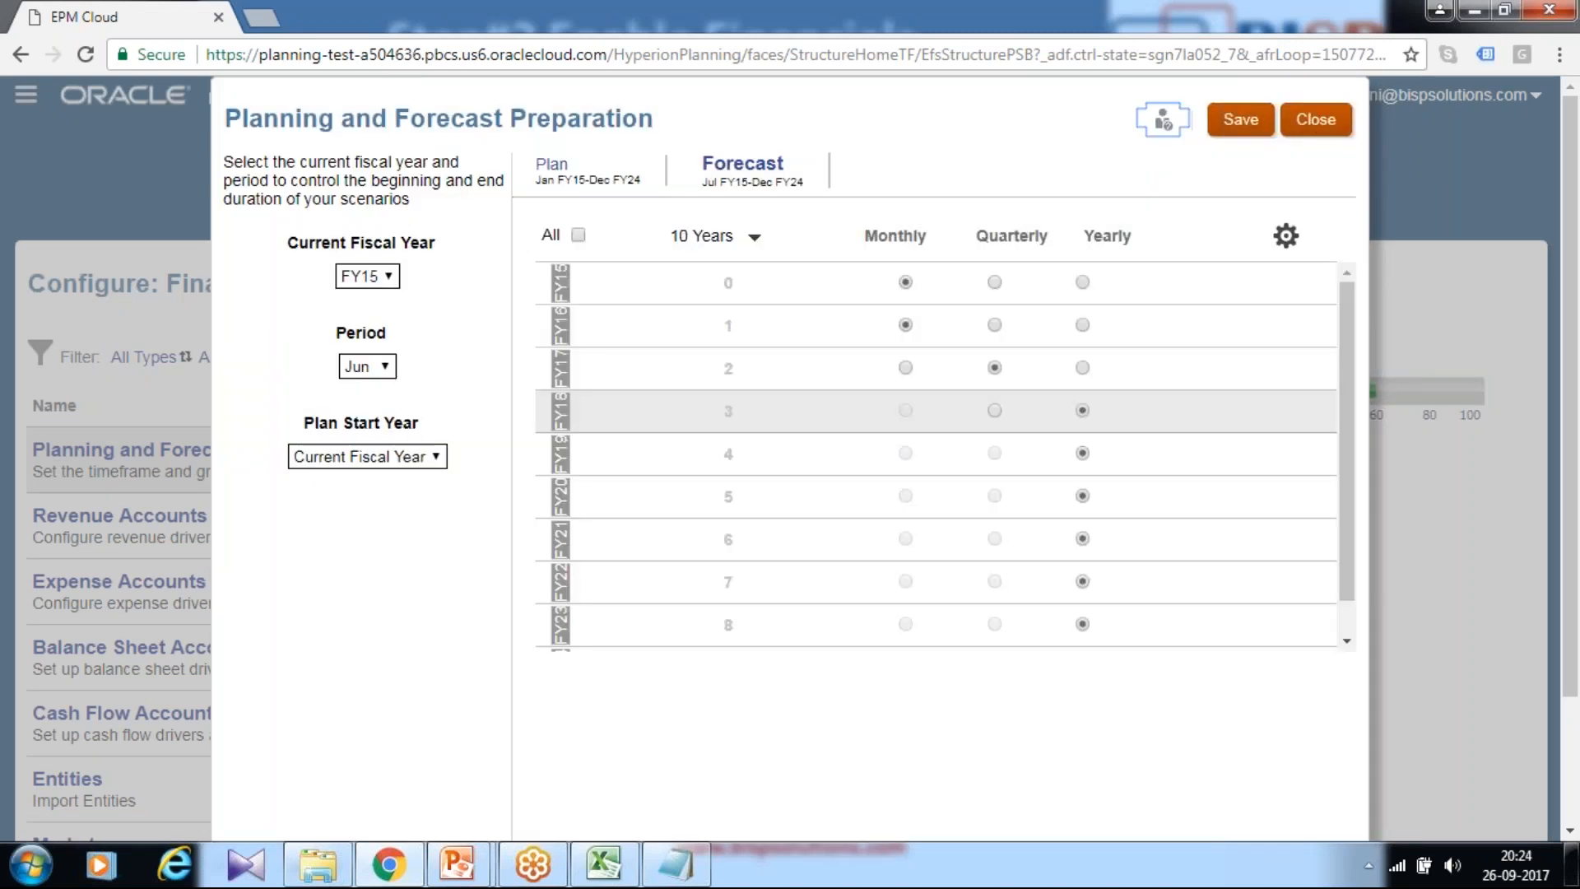
left_click(1315, 120)
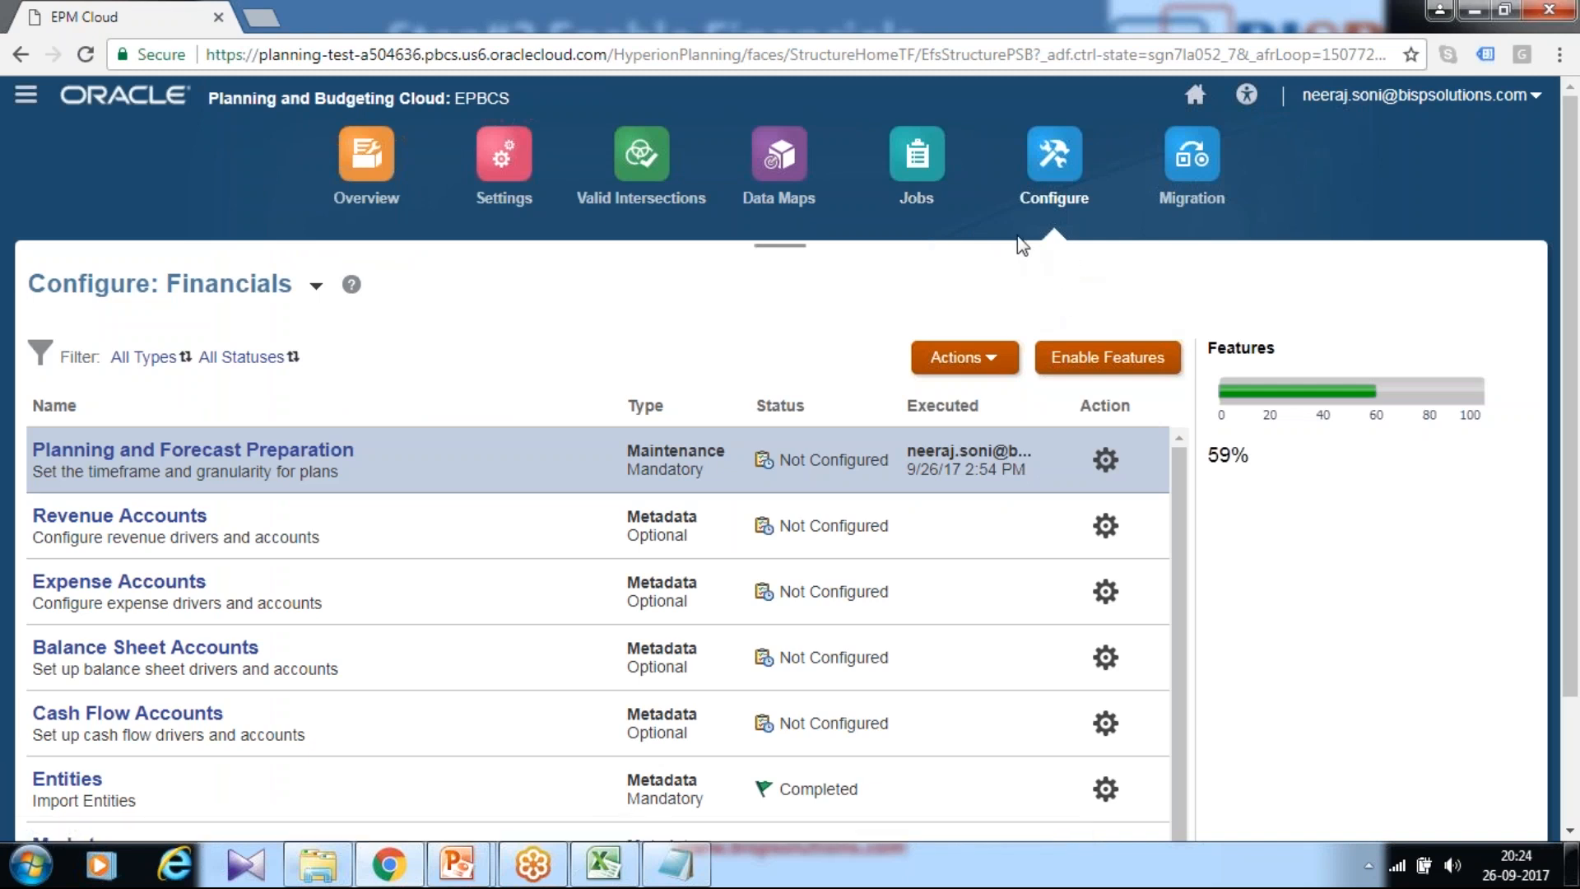
Step: Set the thousands separator to Comma in Application Settings
left_click(511, 212)
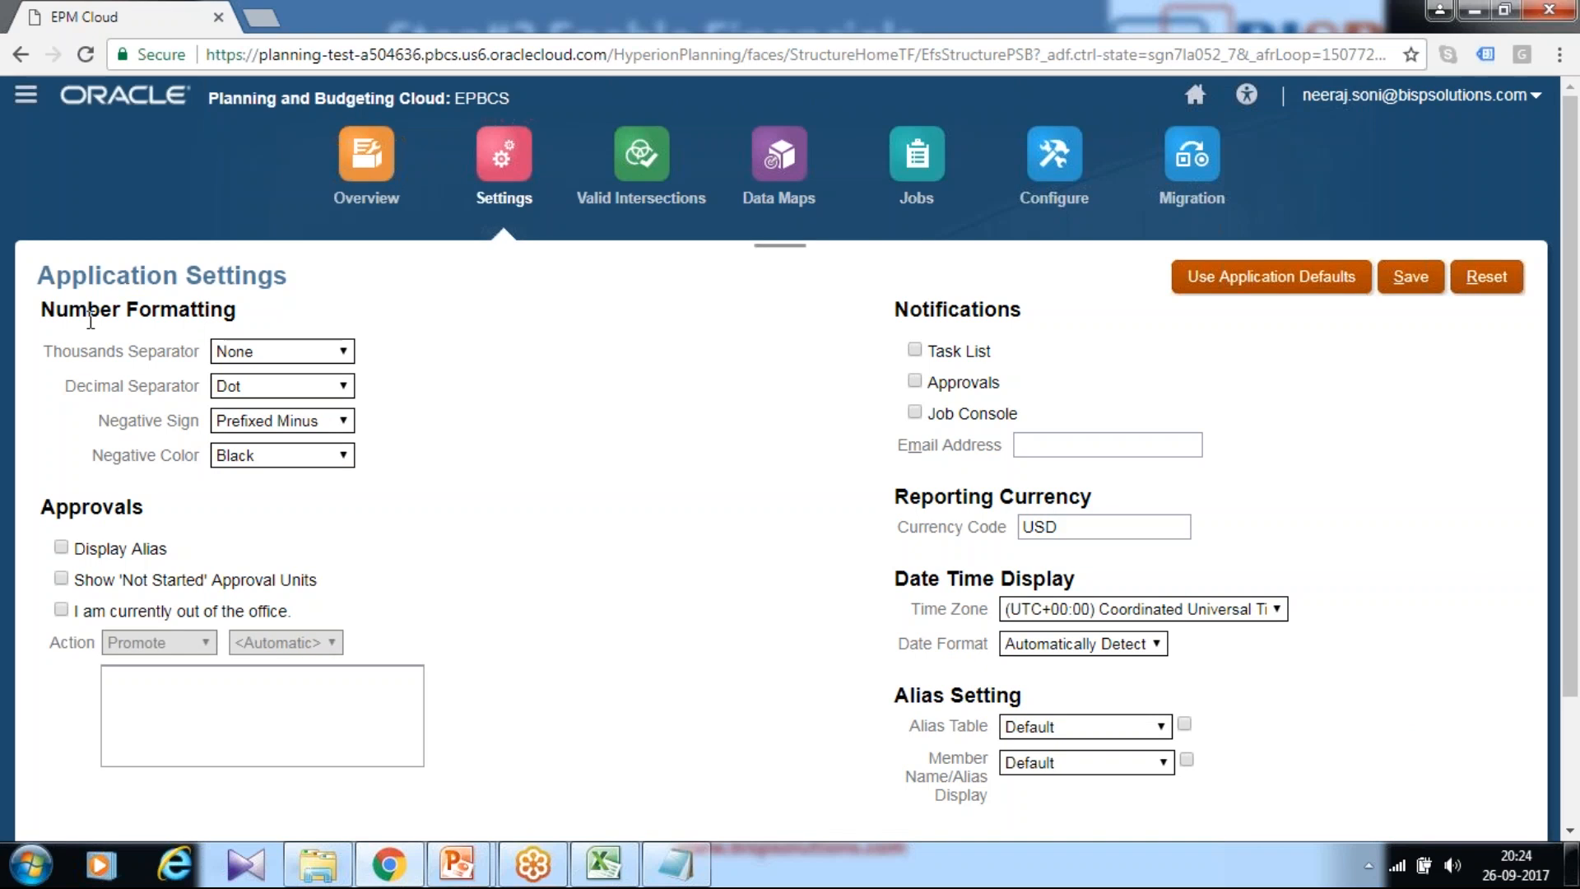
left_click(255, 351)
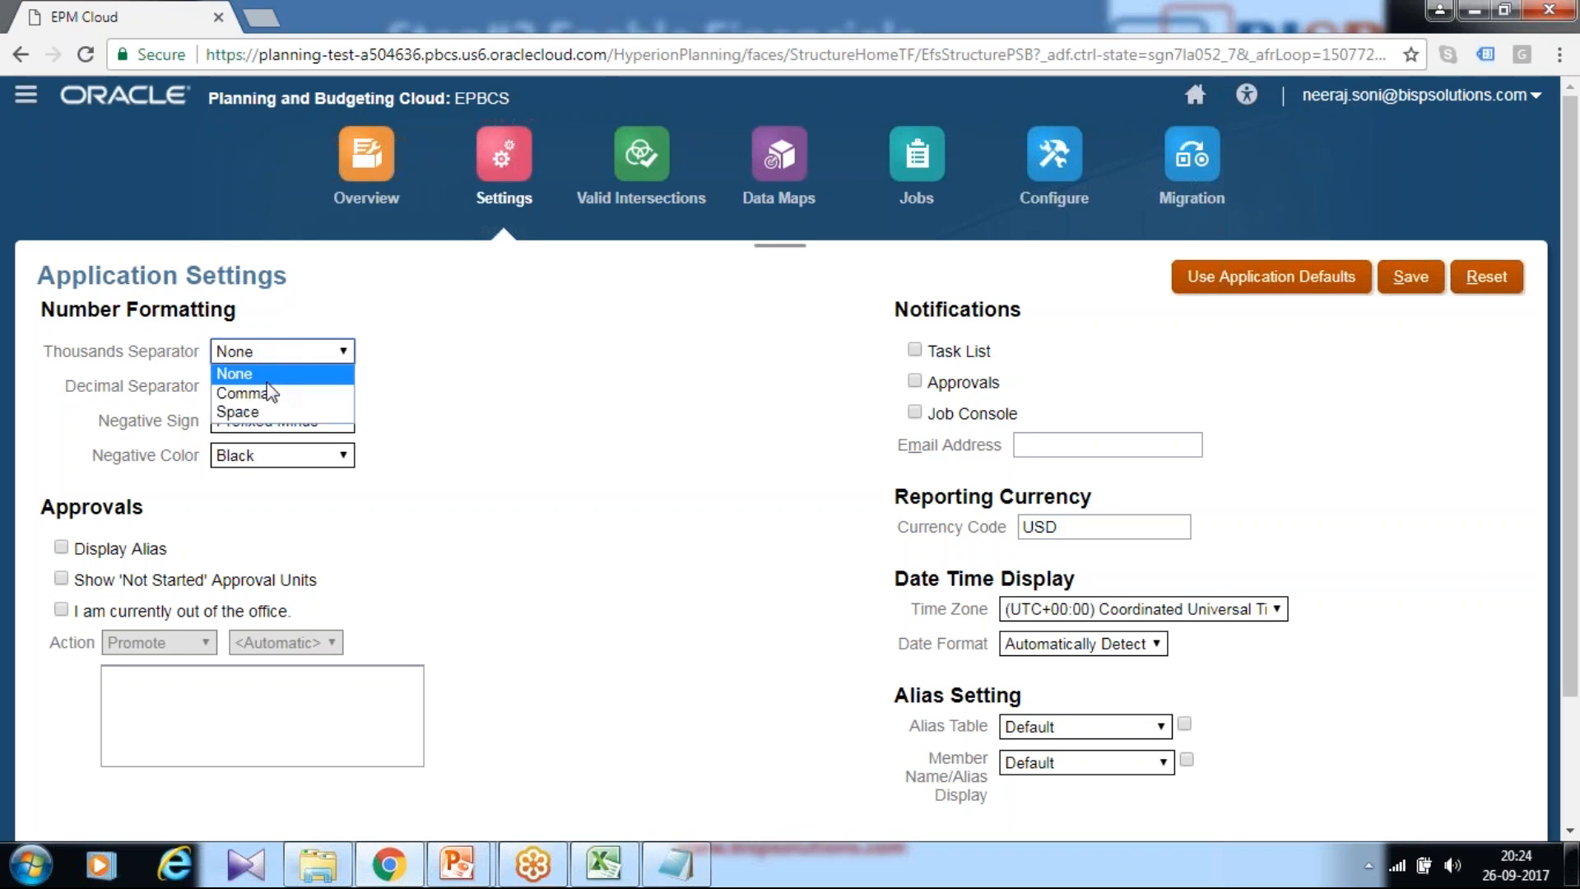
left_click(272, 395)
Step: Add '100,000 1,00,000' as a separator format note in Notepad
left_click(675, 864)
left_click(607, 749)
key("Return")
key("Return")
type("`00")
key("BackSpace")
key("BackSpace")
key("BackSpace")
type("100,000 ")
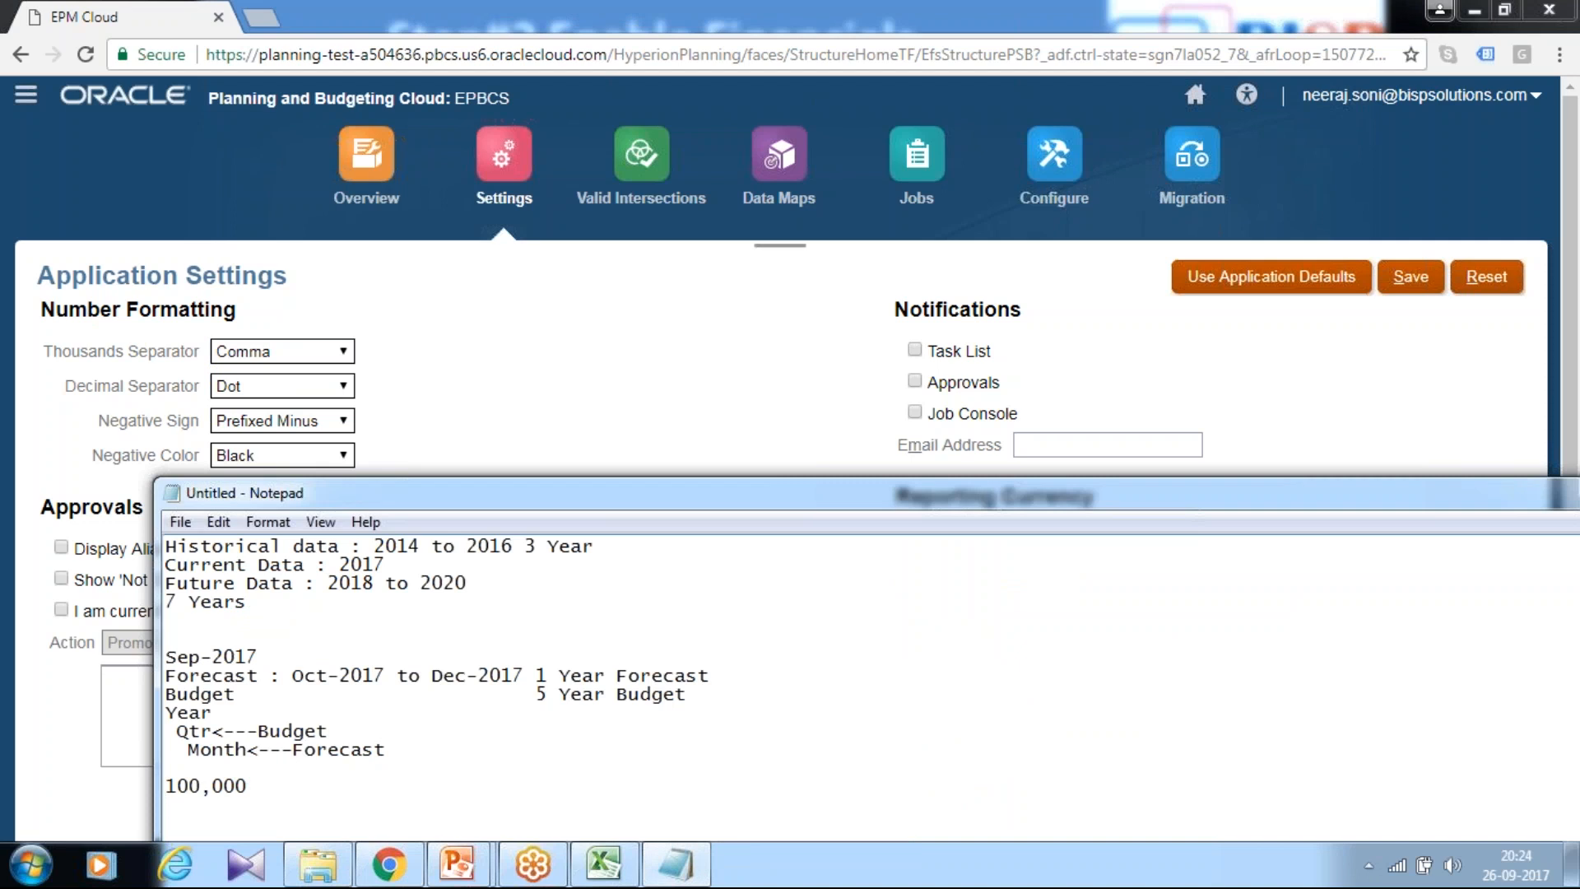
type("1,00,000")
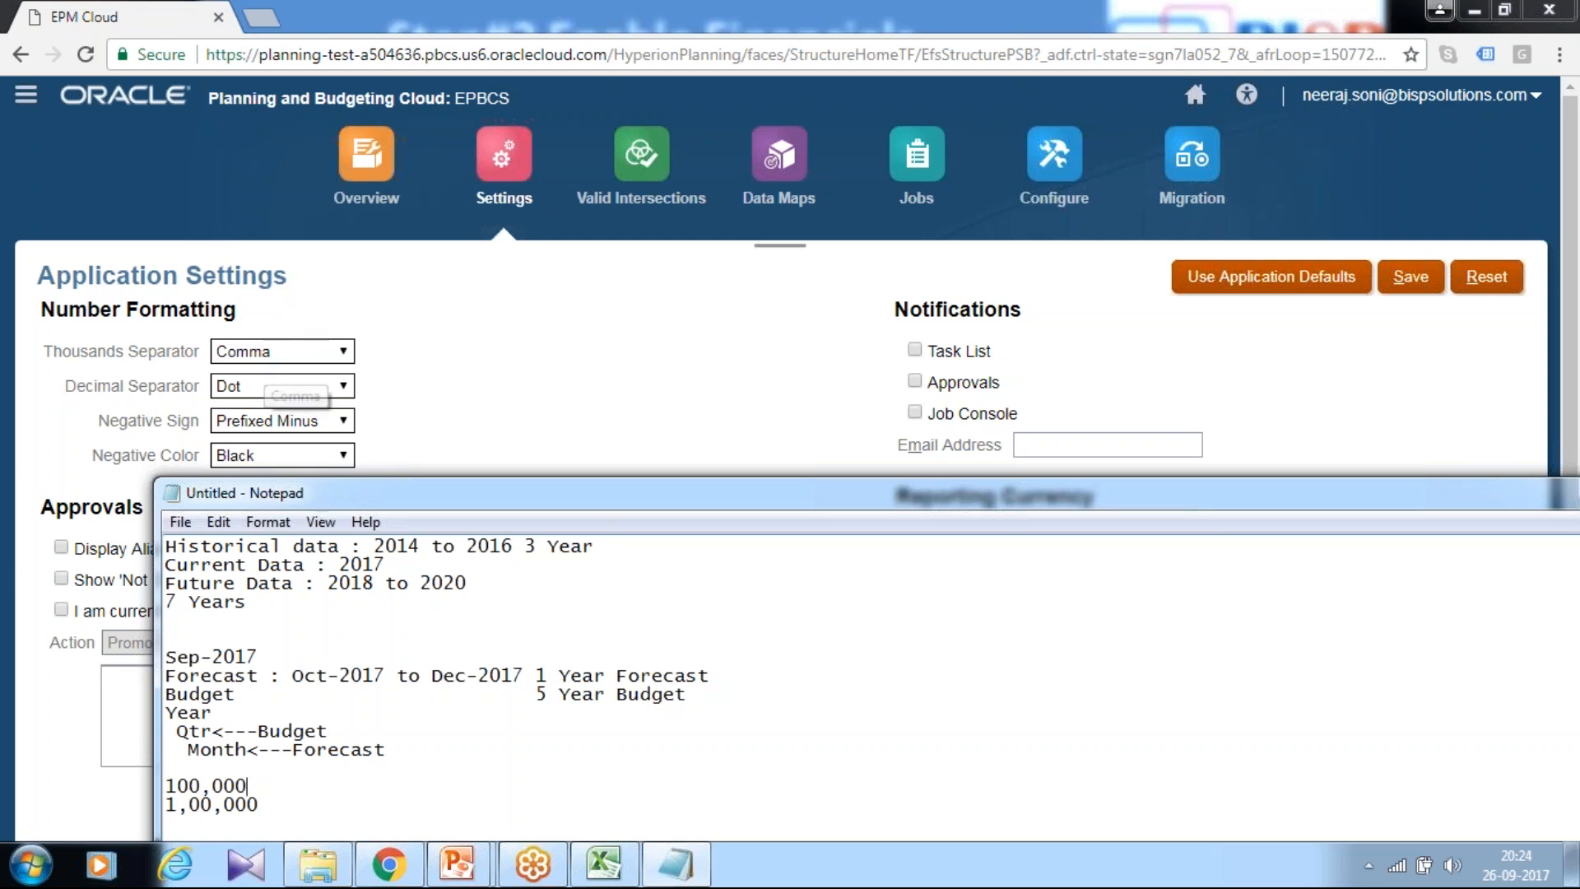
Step: Save the application settings and dismiss the data-saved confirmation
left_click_drag(432, 495, 668, 498)
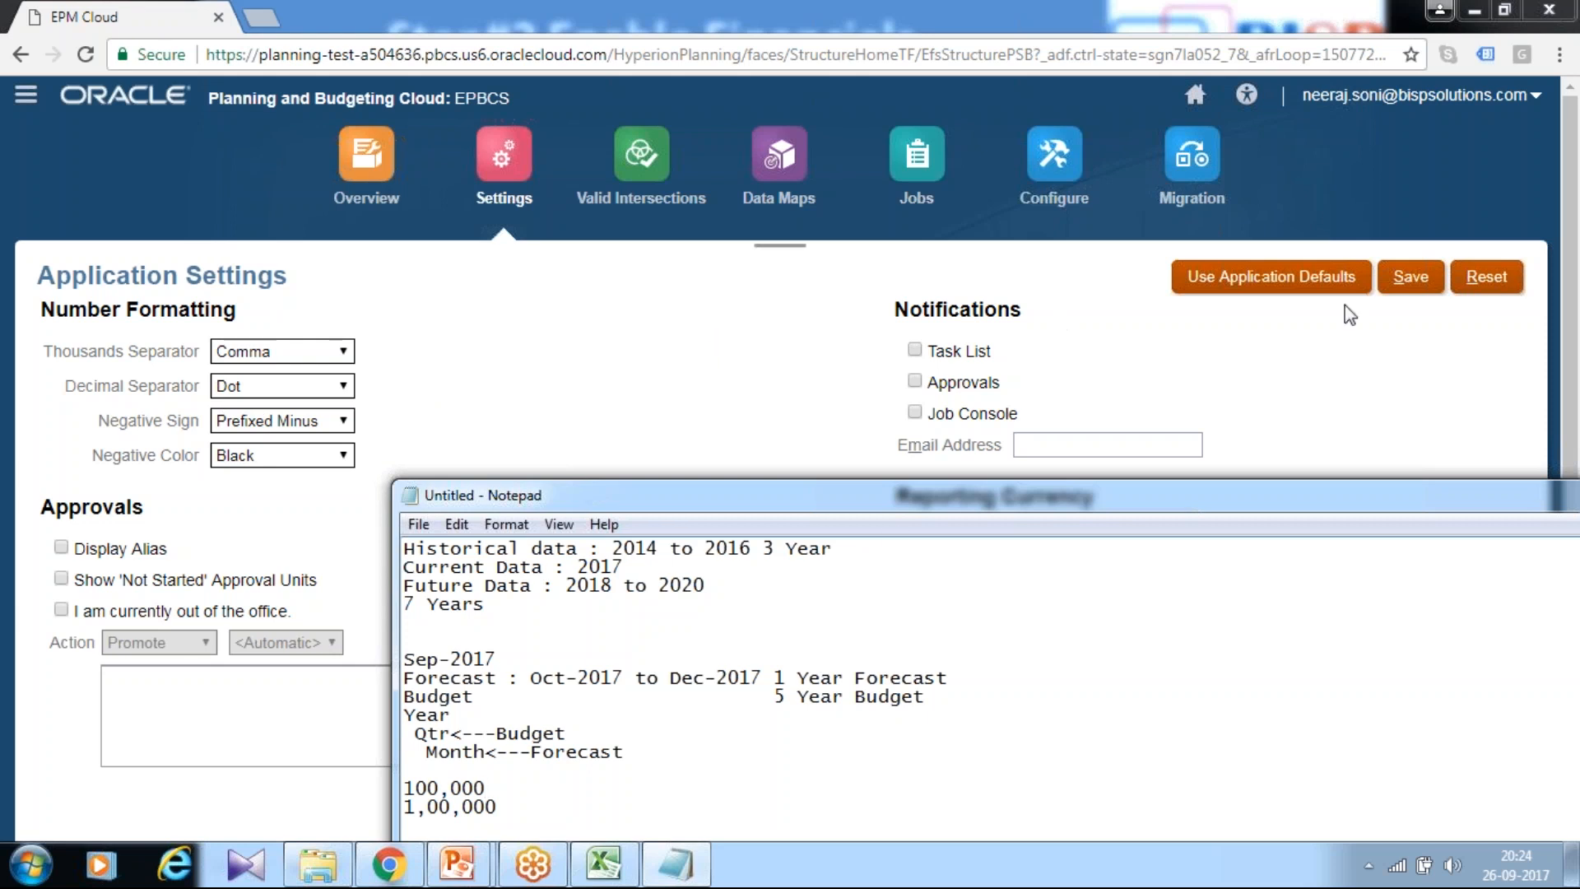
left_click(1410, 284)
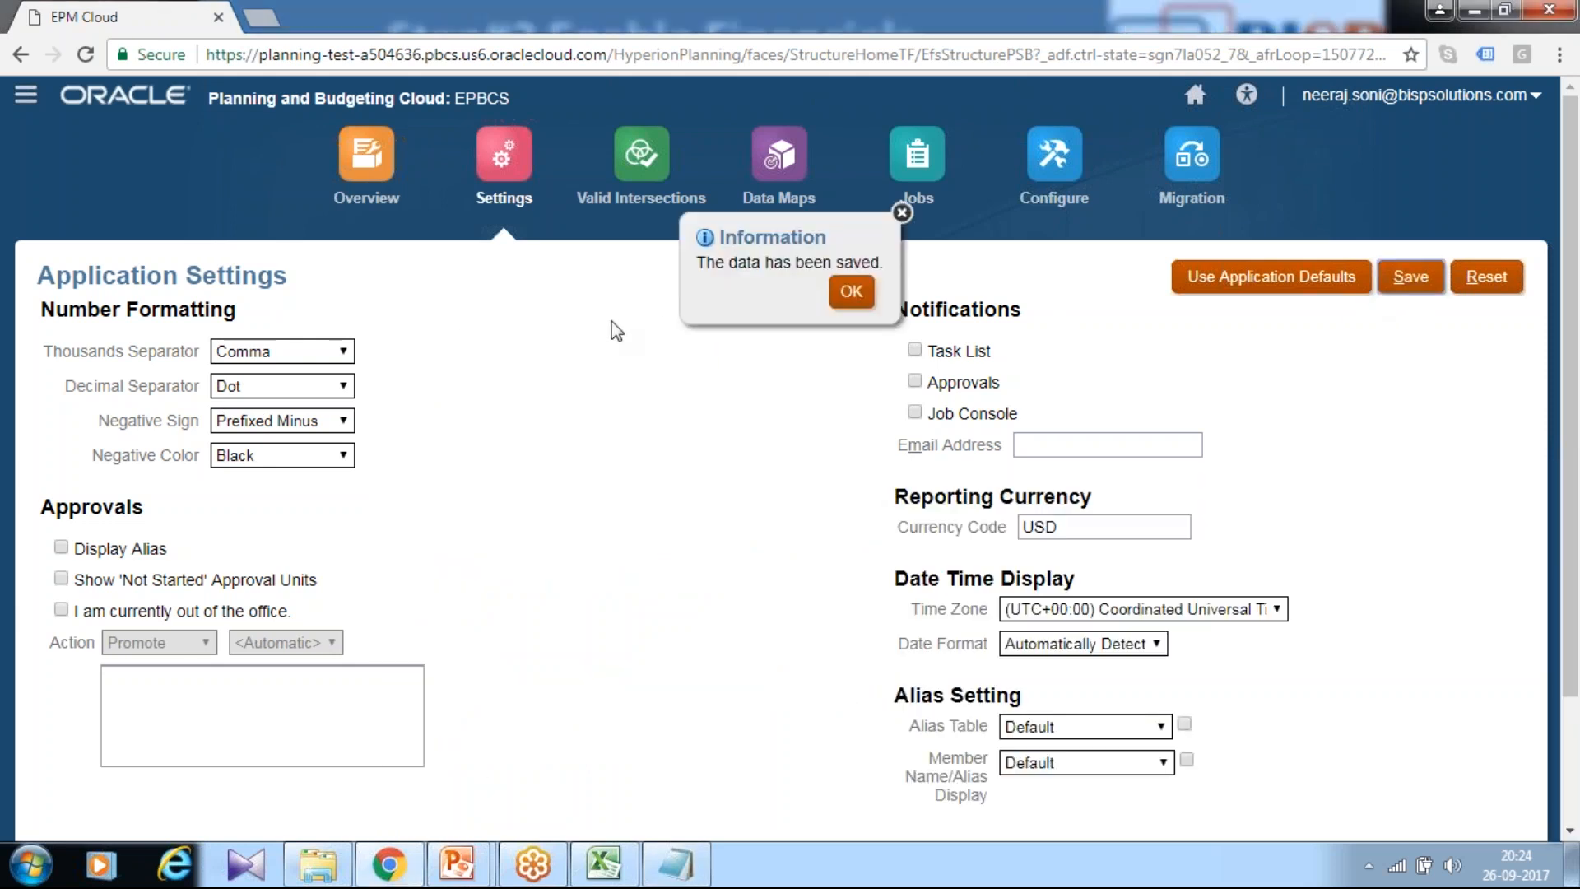
left_click(851, 290)
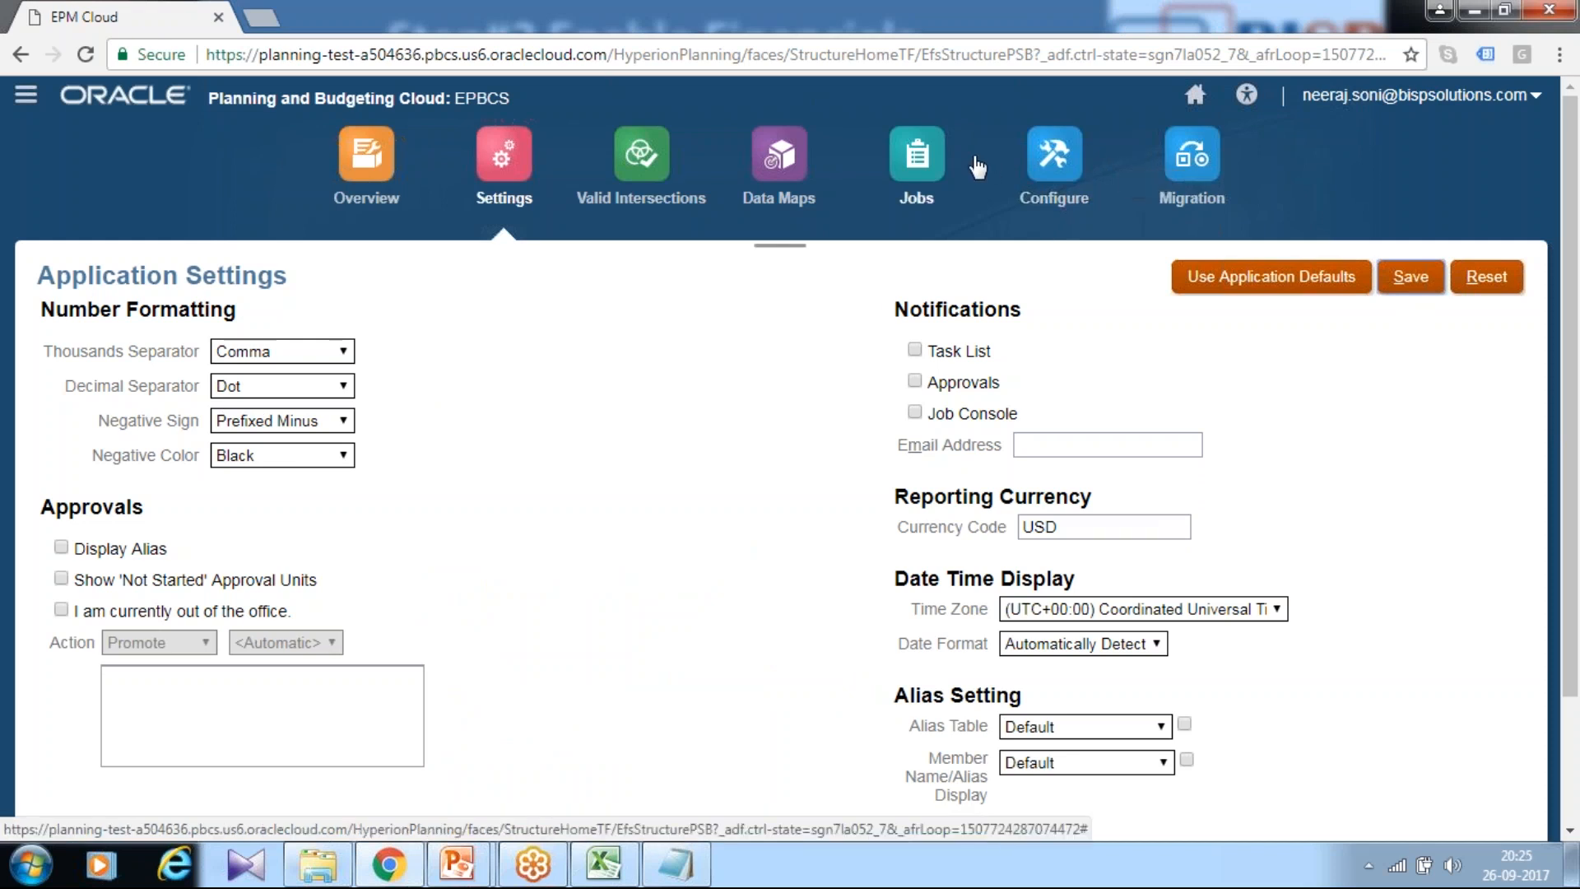
Step: From Home, go to Tools > User Variables
left_click(1201, 99)
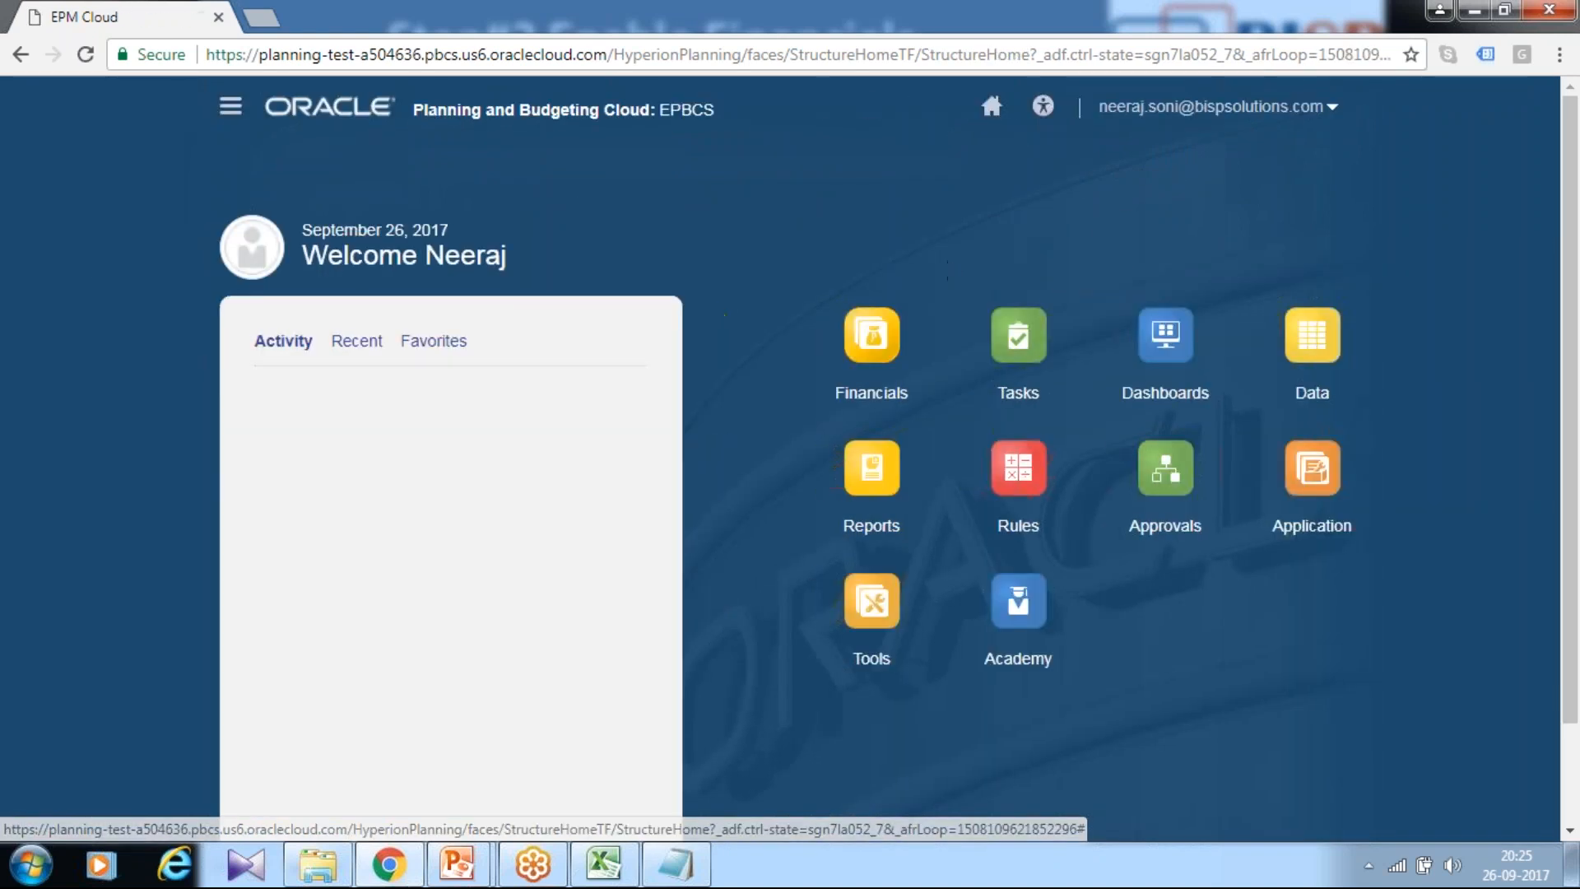
left_click(892, 646)
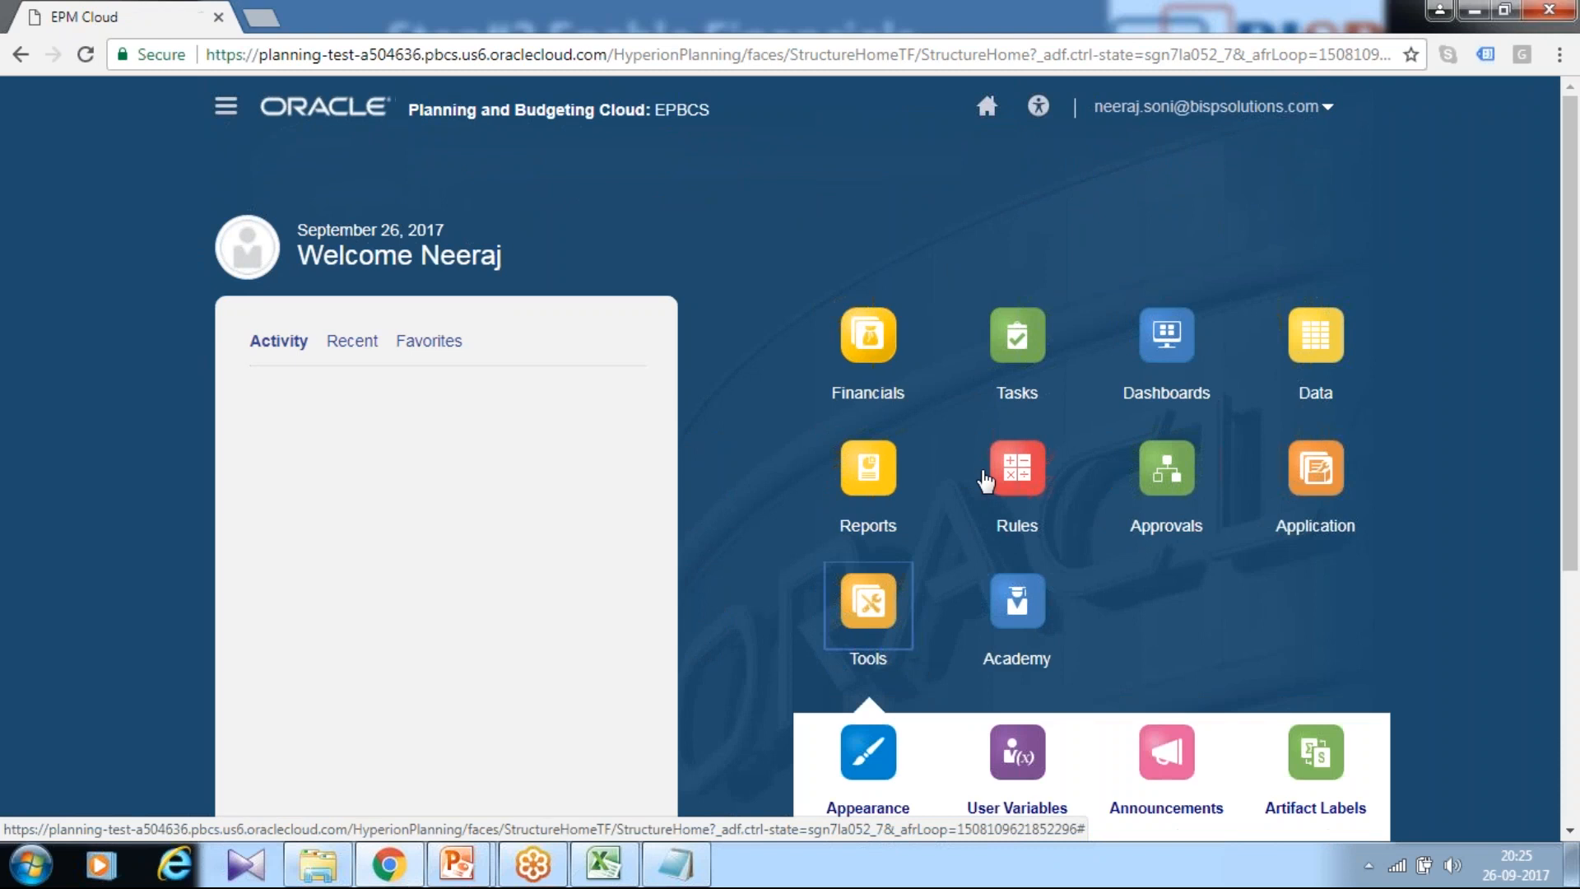
scroll(1012, 502, "down", 5)
left_click(1021, 463)
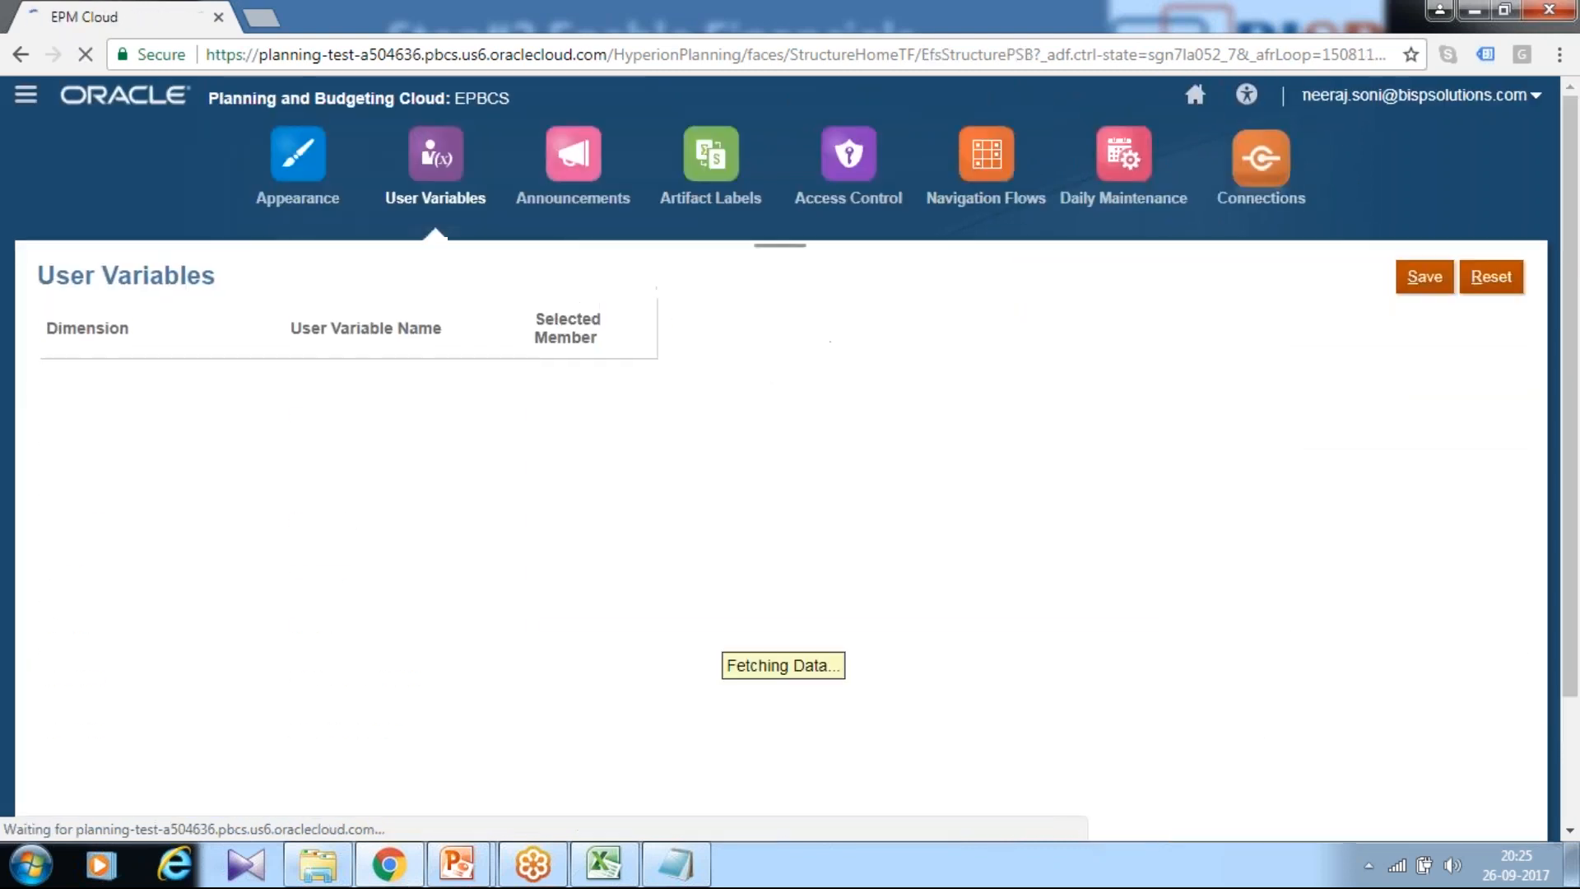
Step: Enter USD as the Currency user variable's selected member
left_click(643, 362)
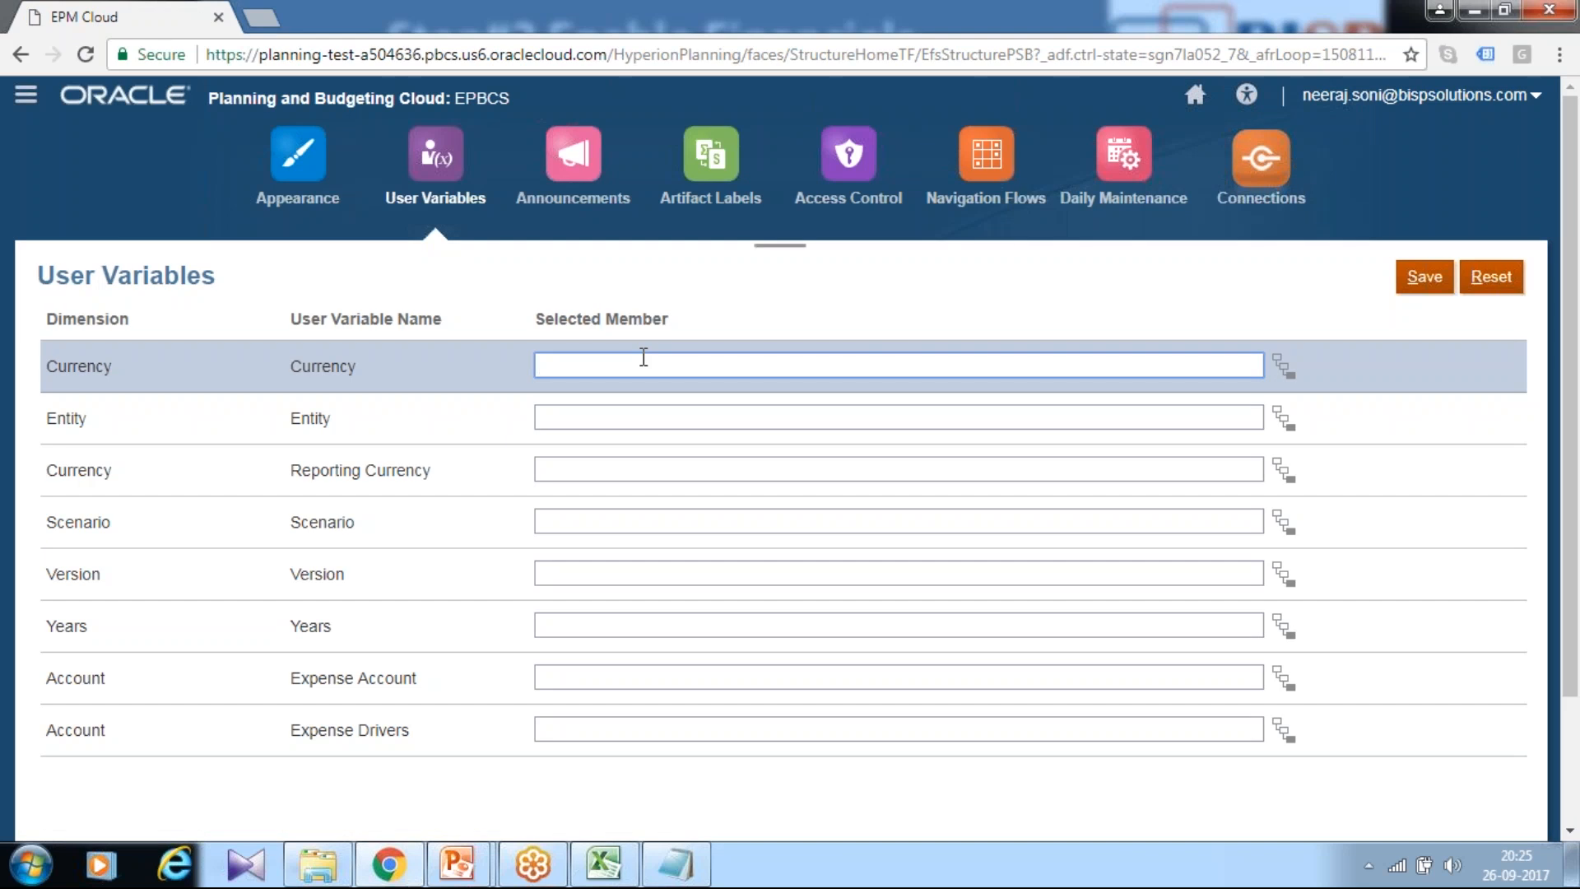
type("USD")
key("Tab")
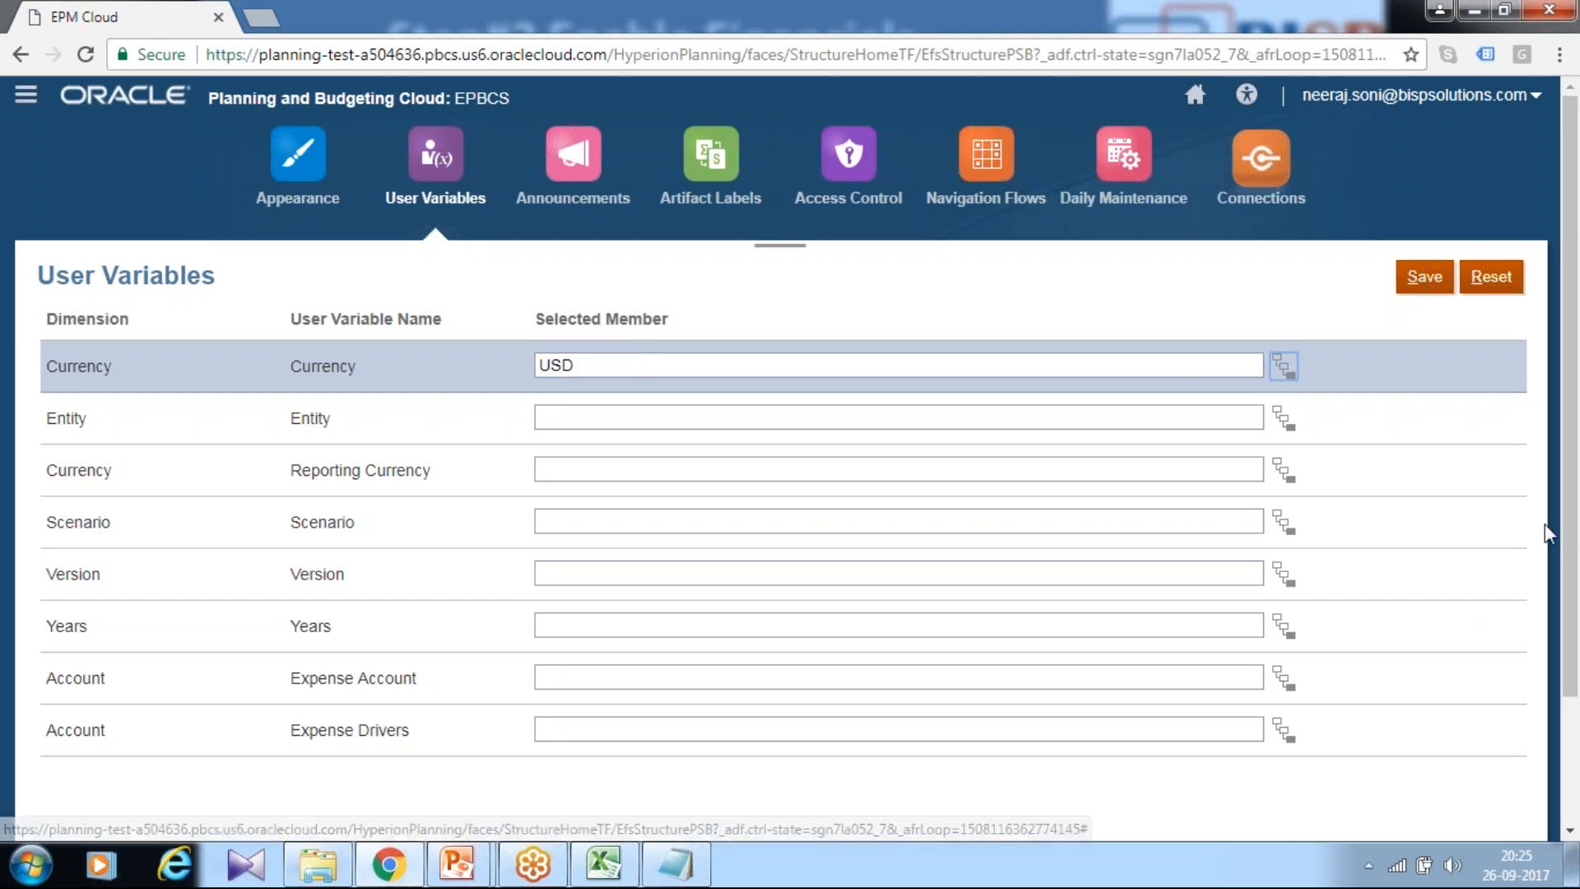
left_click(1545, 701)
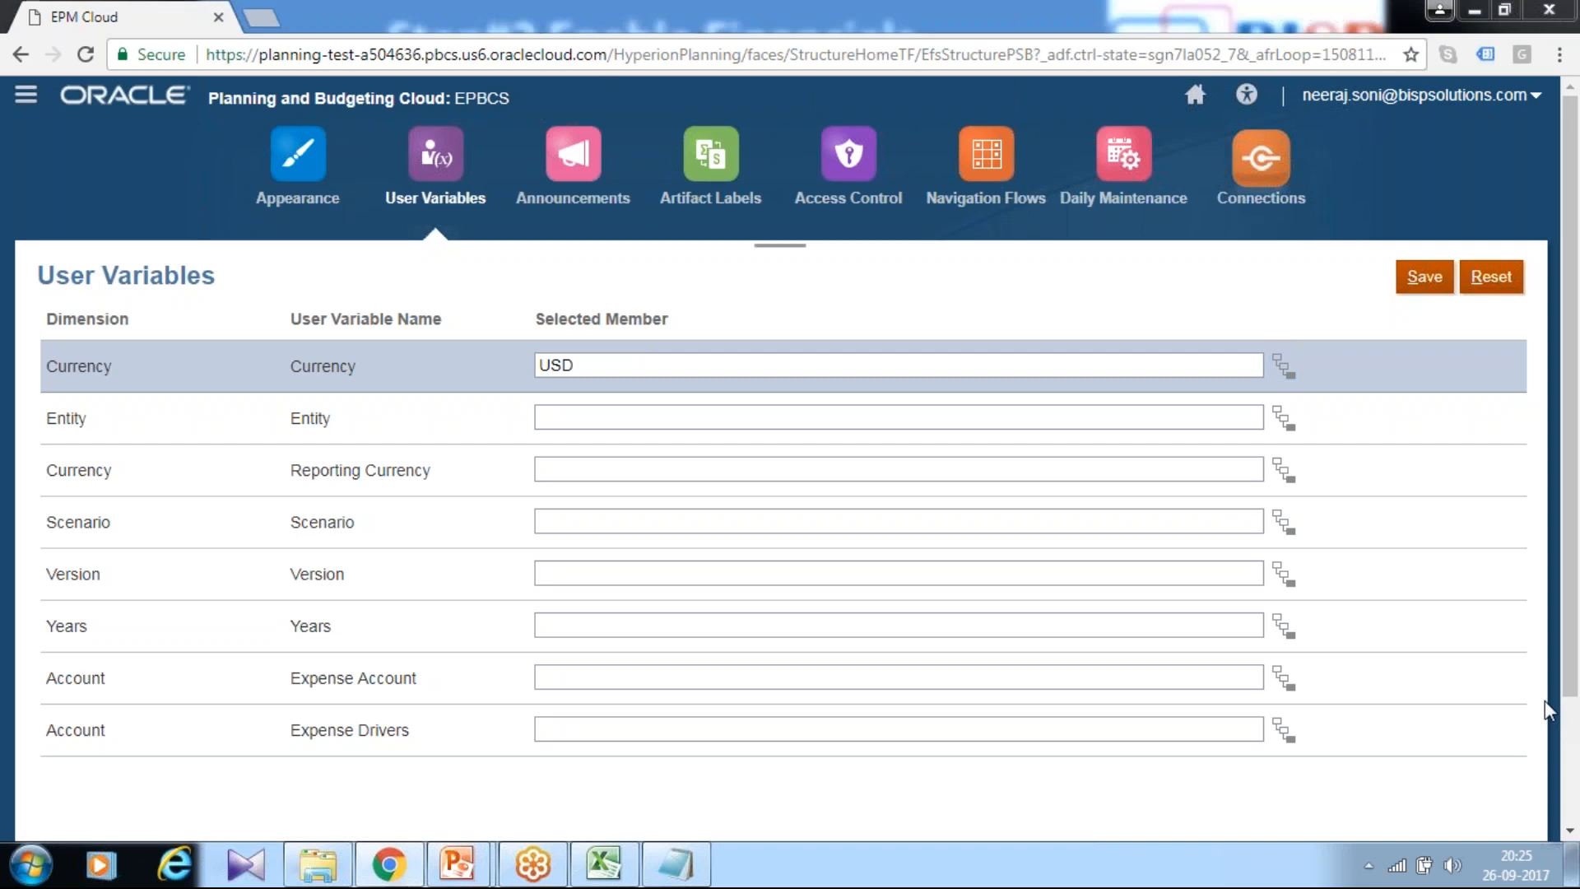
left_click(1378, 608)
left_click(1421, 195)
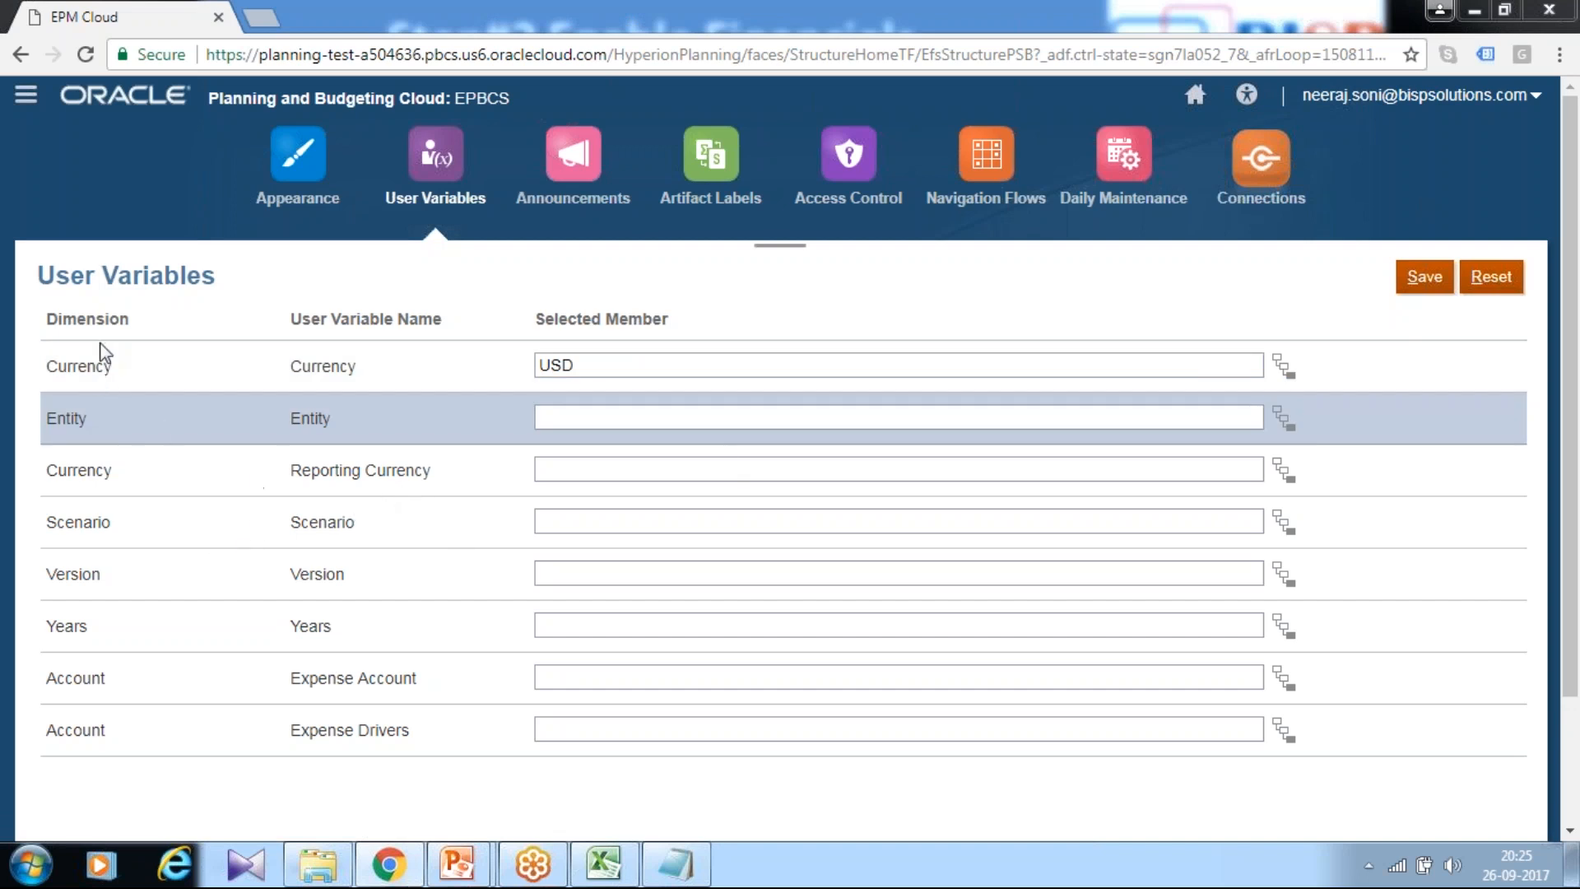
Step: Check the user variables reference slide in the PowerPoint slide show
key("alt+Tab")
key("alt+Tab")
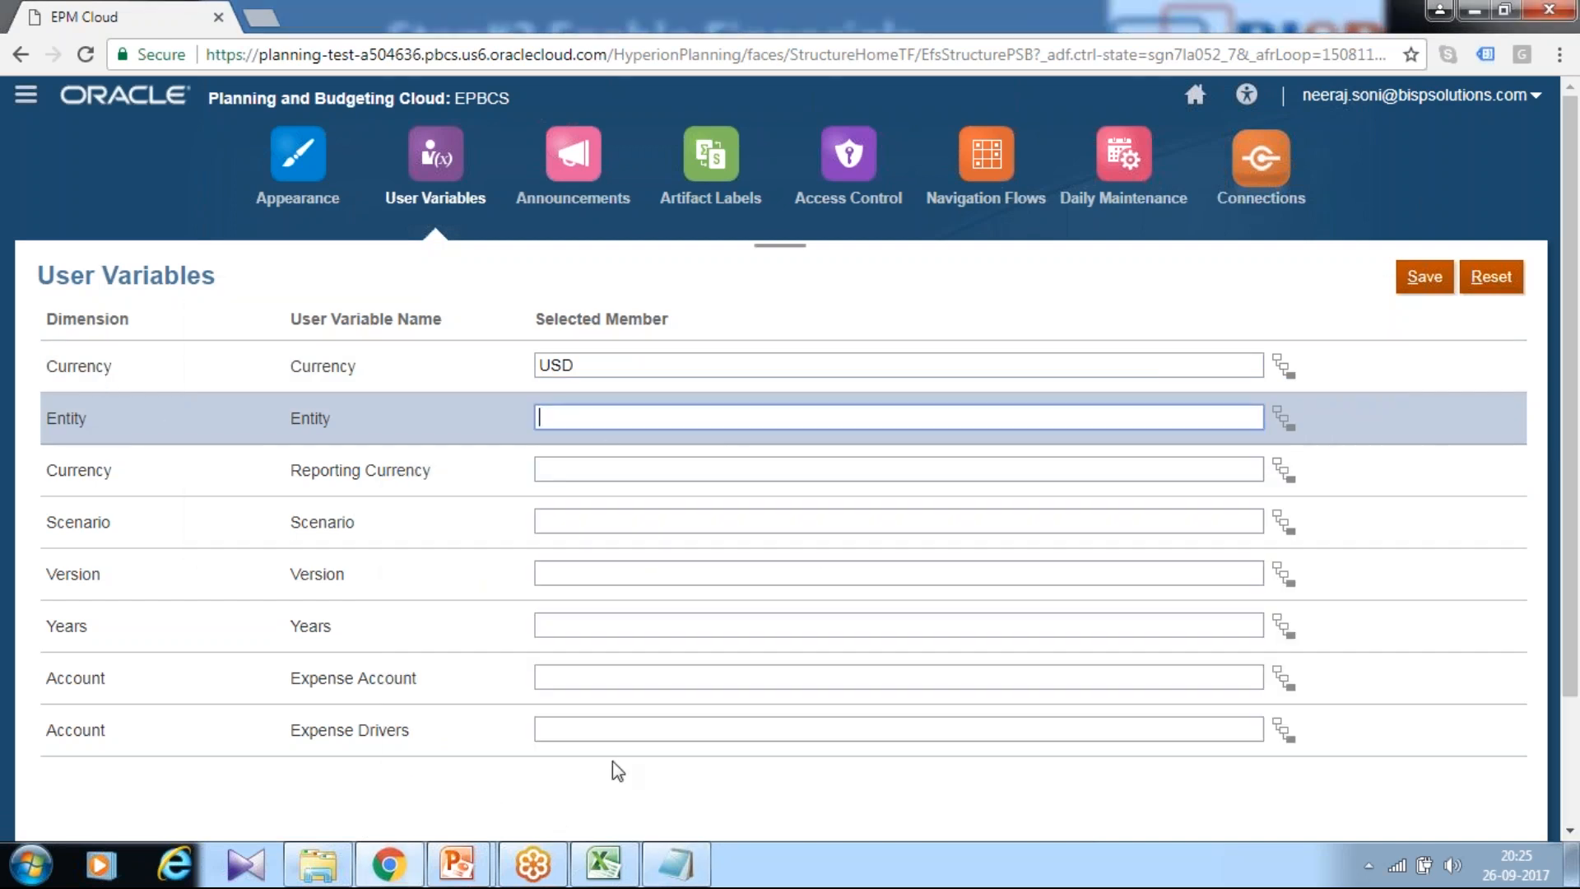
left_click(487, 866)
left_click(598, 741)
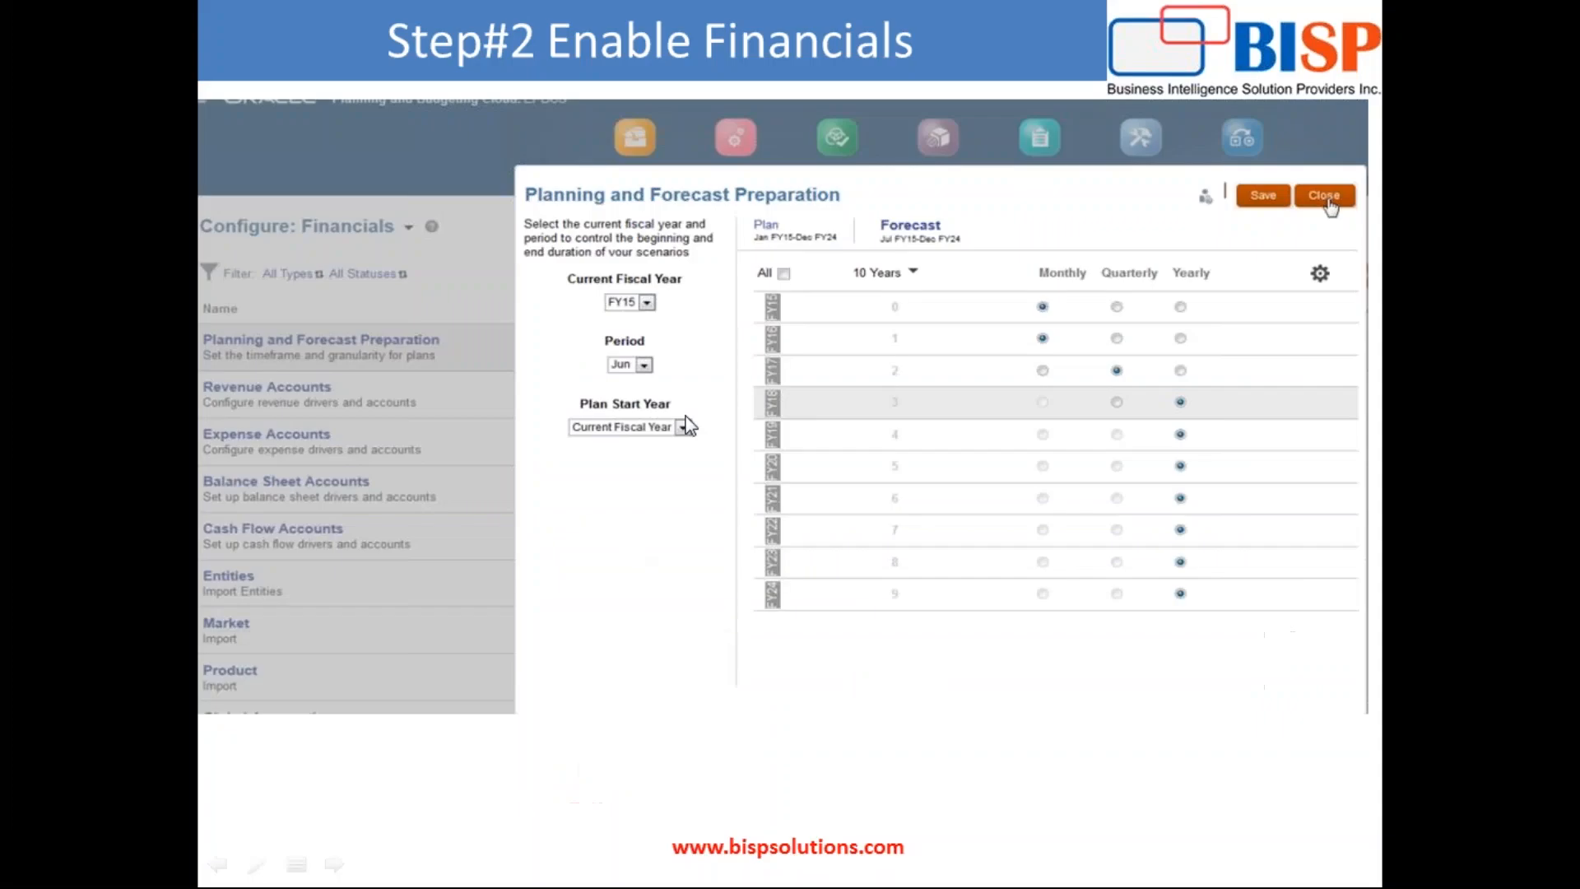
left_click(690, 475)
left_click(677, 452)
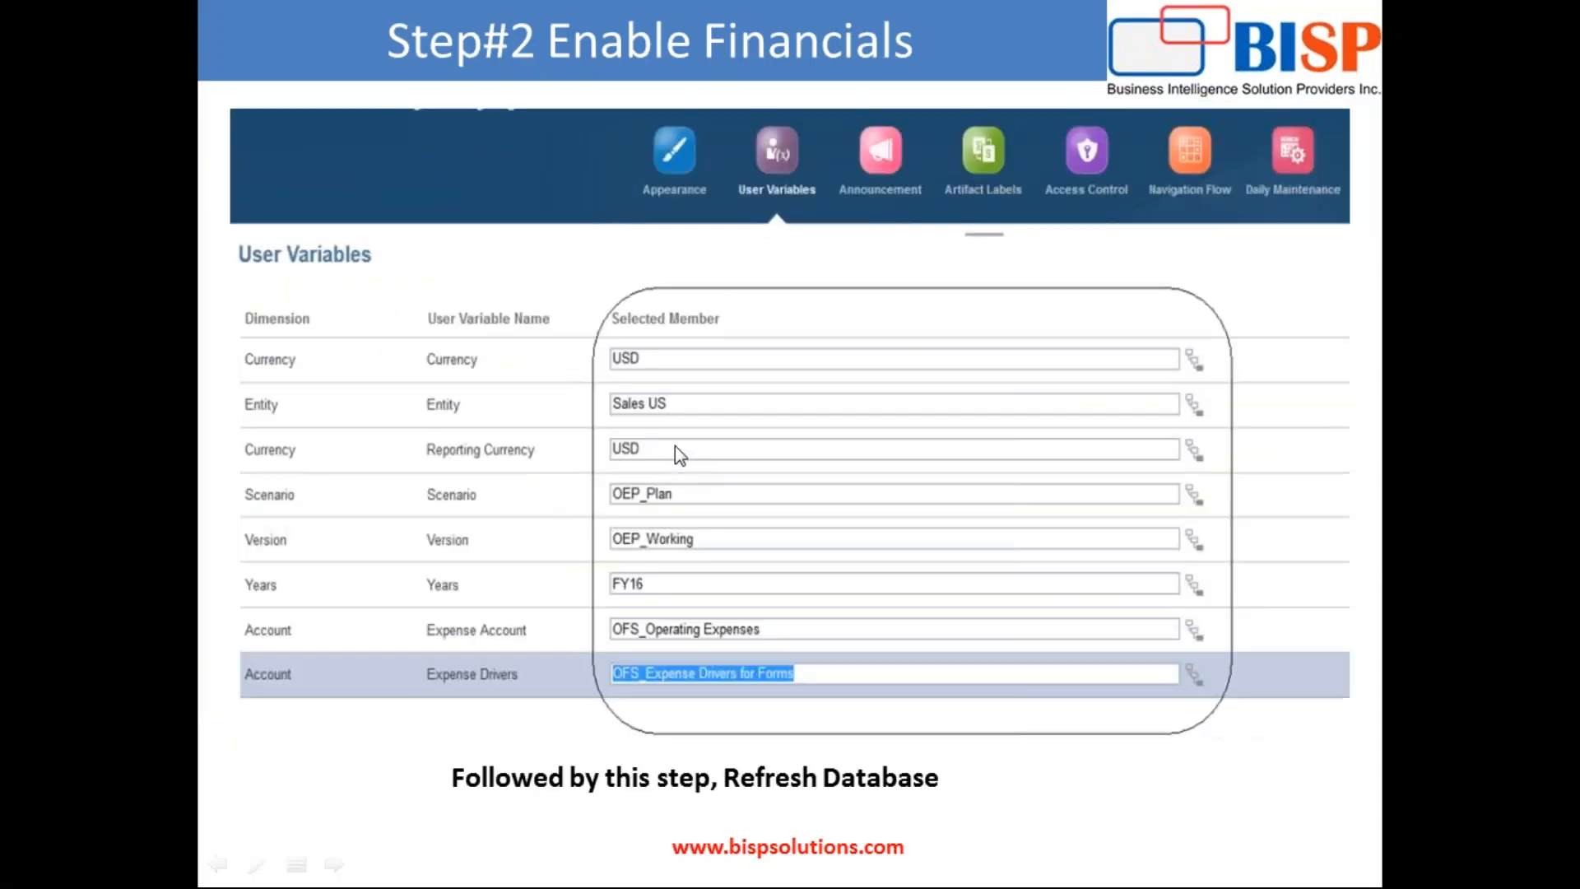
key("alt+Tab")
Step: Enter Sales US for Entity and choose USD_Reporting for Reporting Currency
left_click(644, 411)
type("Sales US")
key("Tab")
type("USD")
left_click(650, 517)
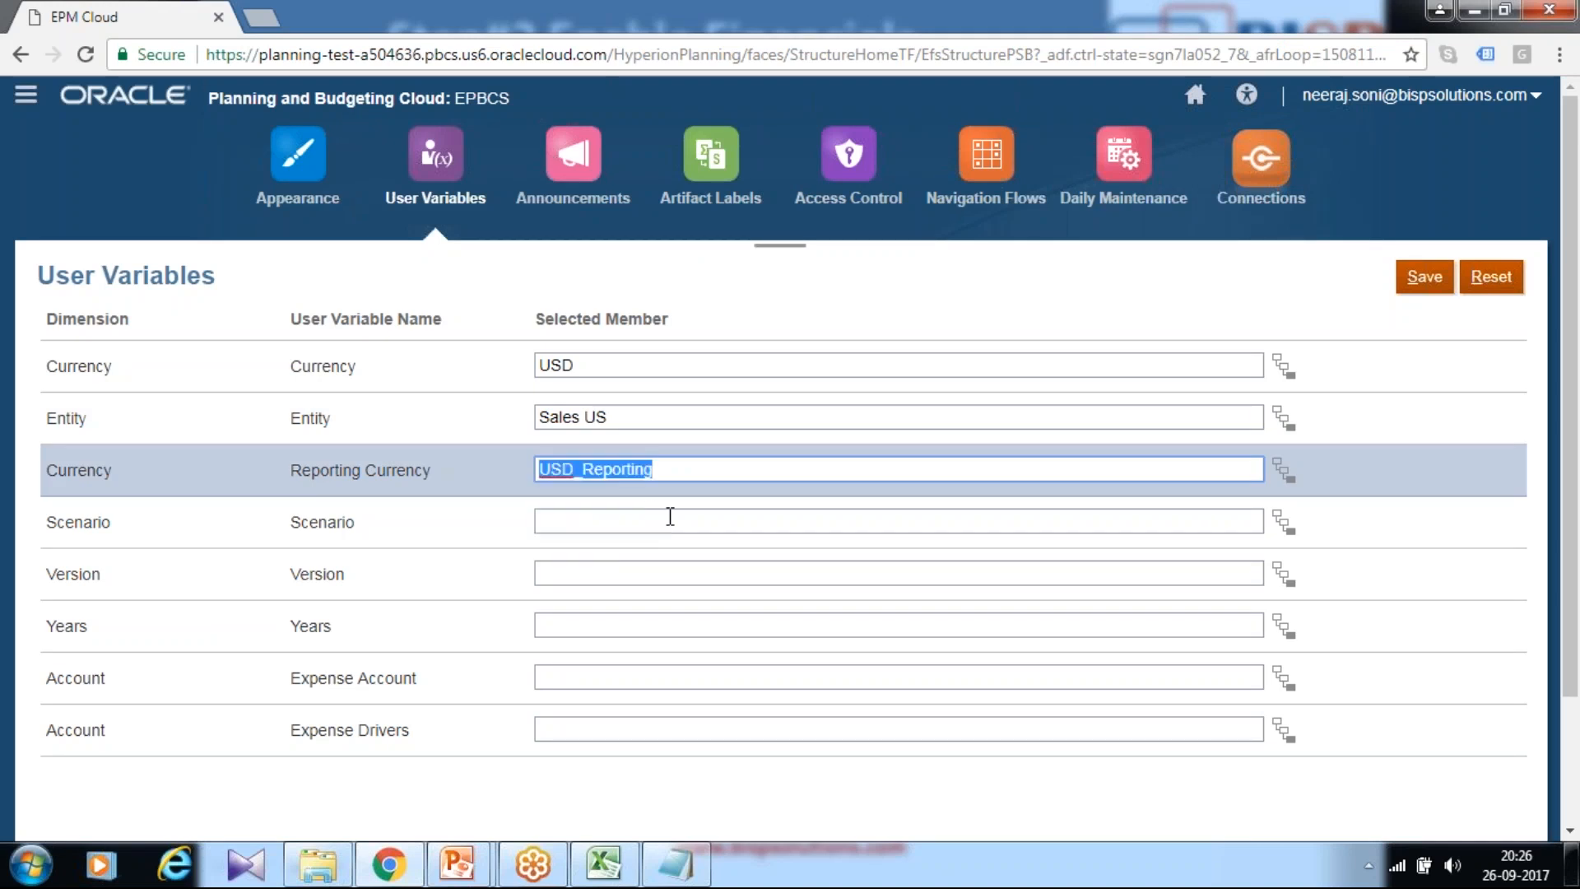
left_click(671, 517)
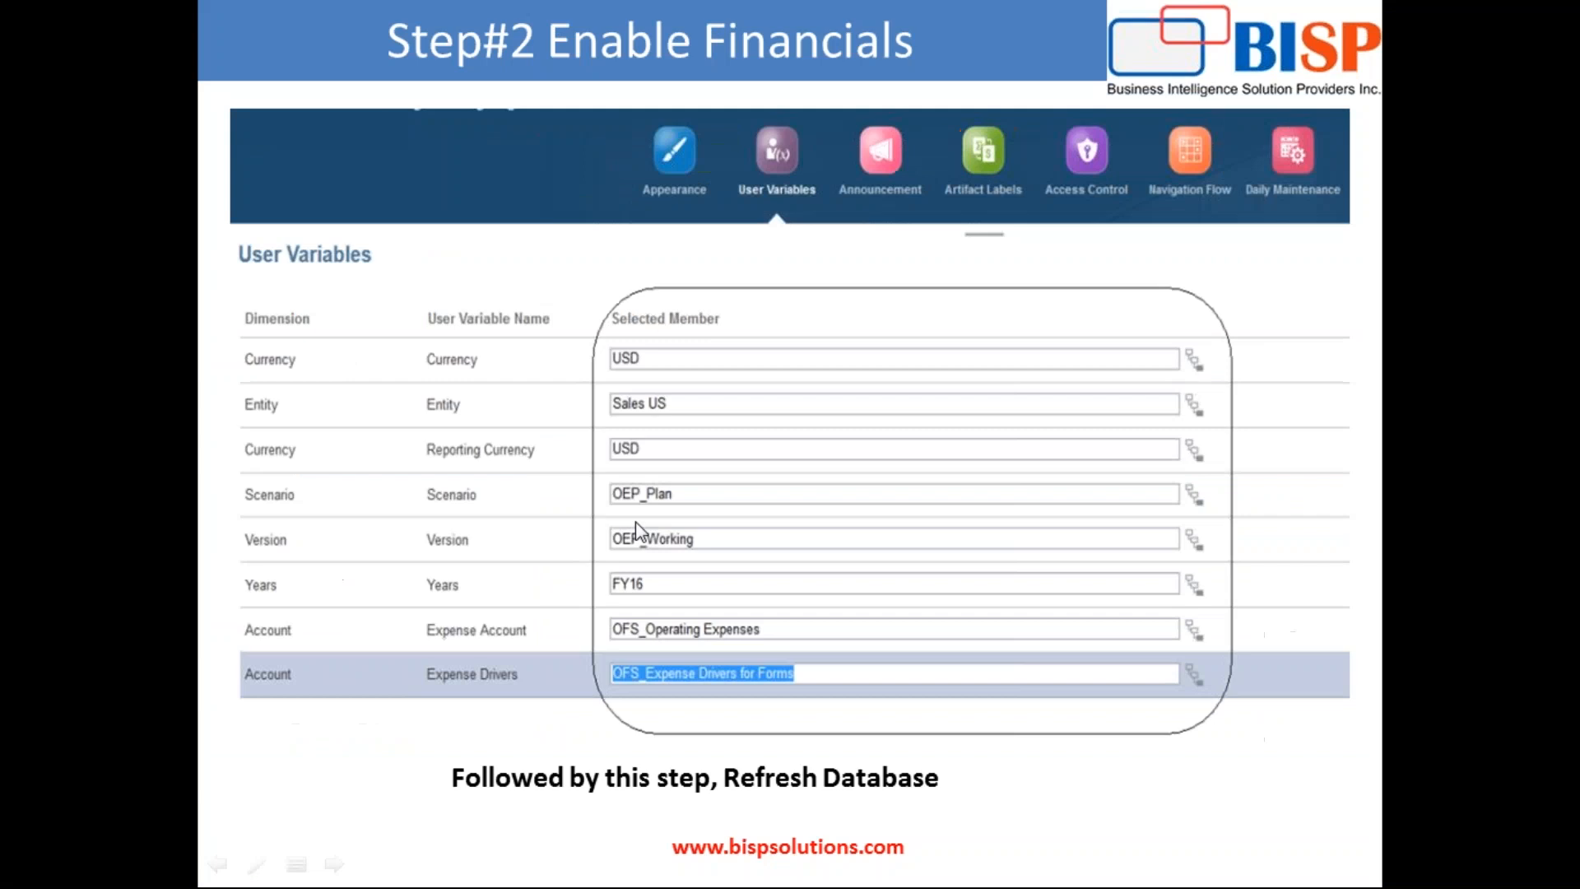
key("alt+Tab")
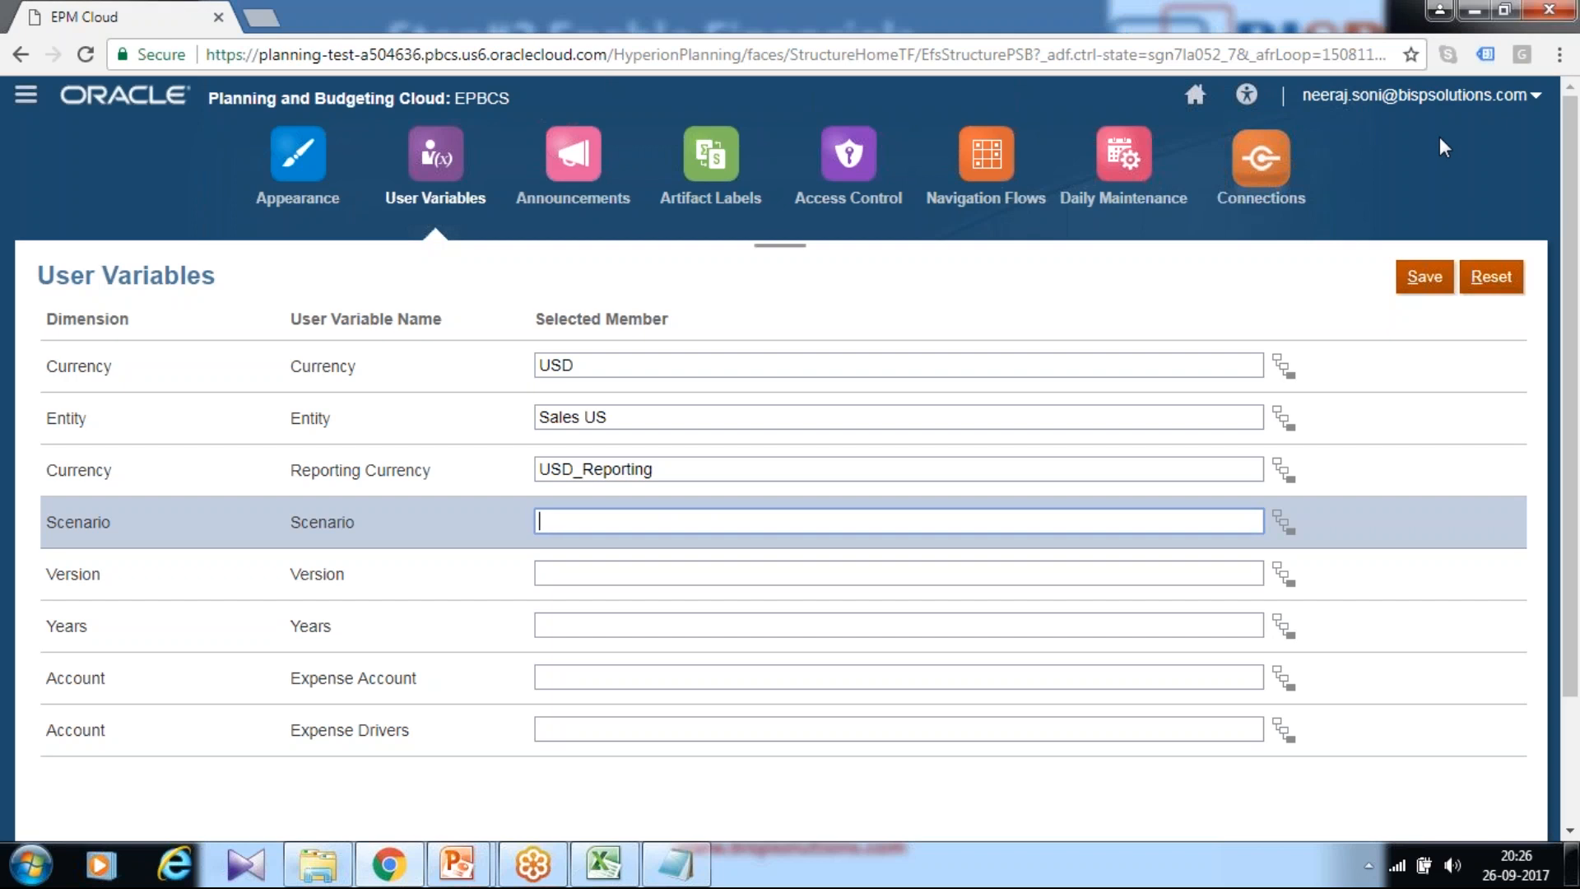
Step: Set the Scenario user variable to OEP_Plan
key("alt+Tab")
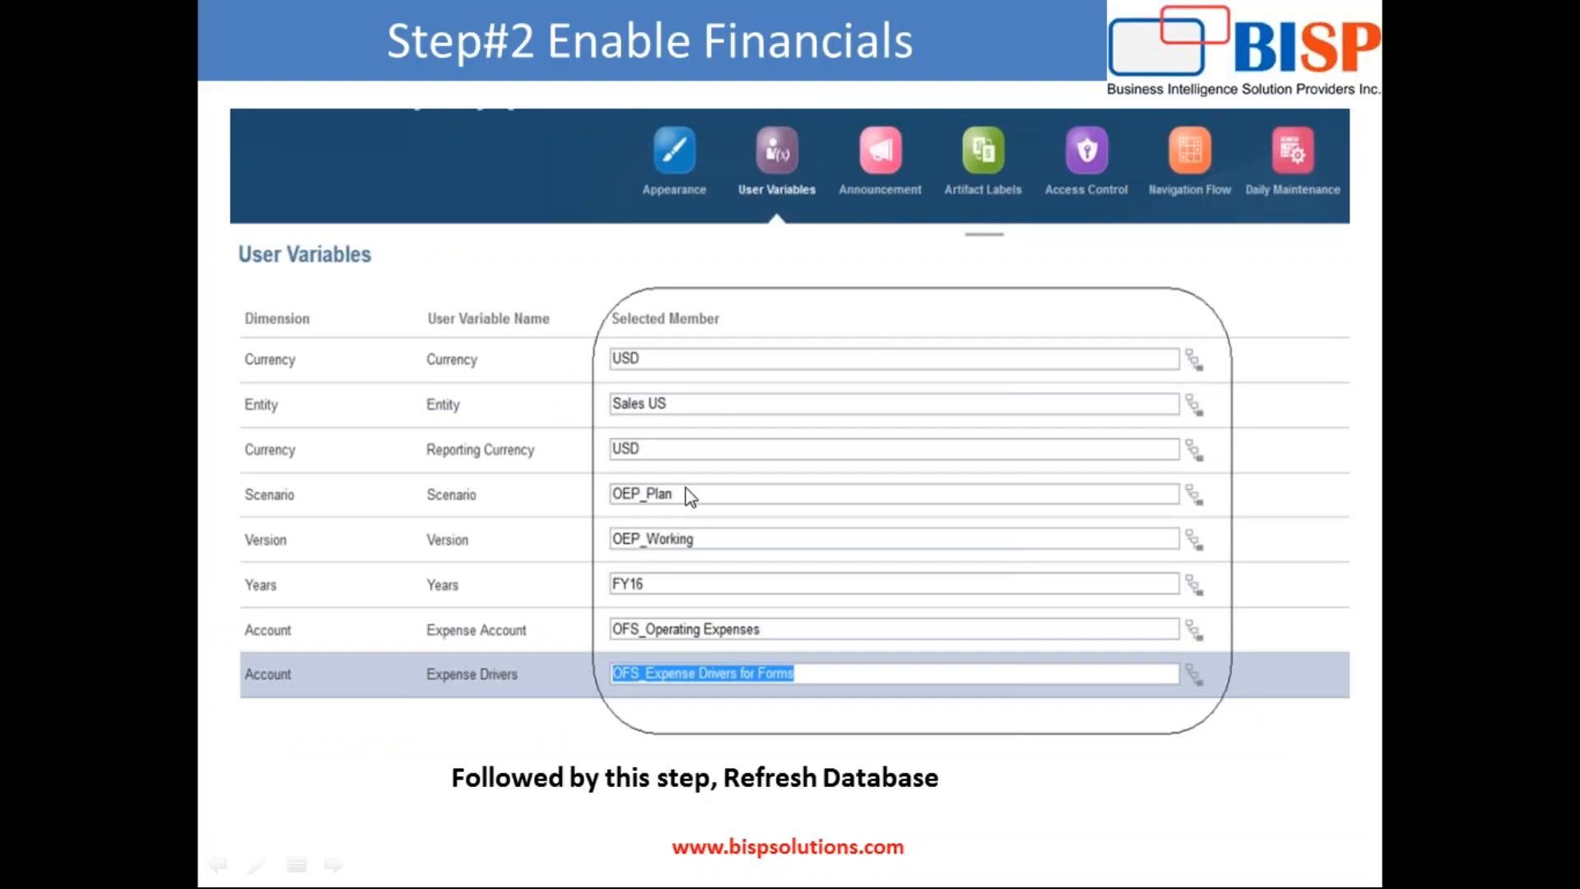
key("alt+Tab")
type("OEP_")
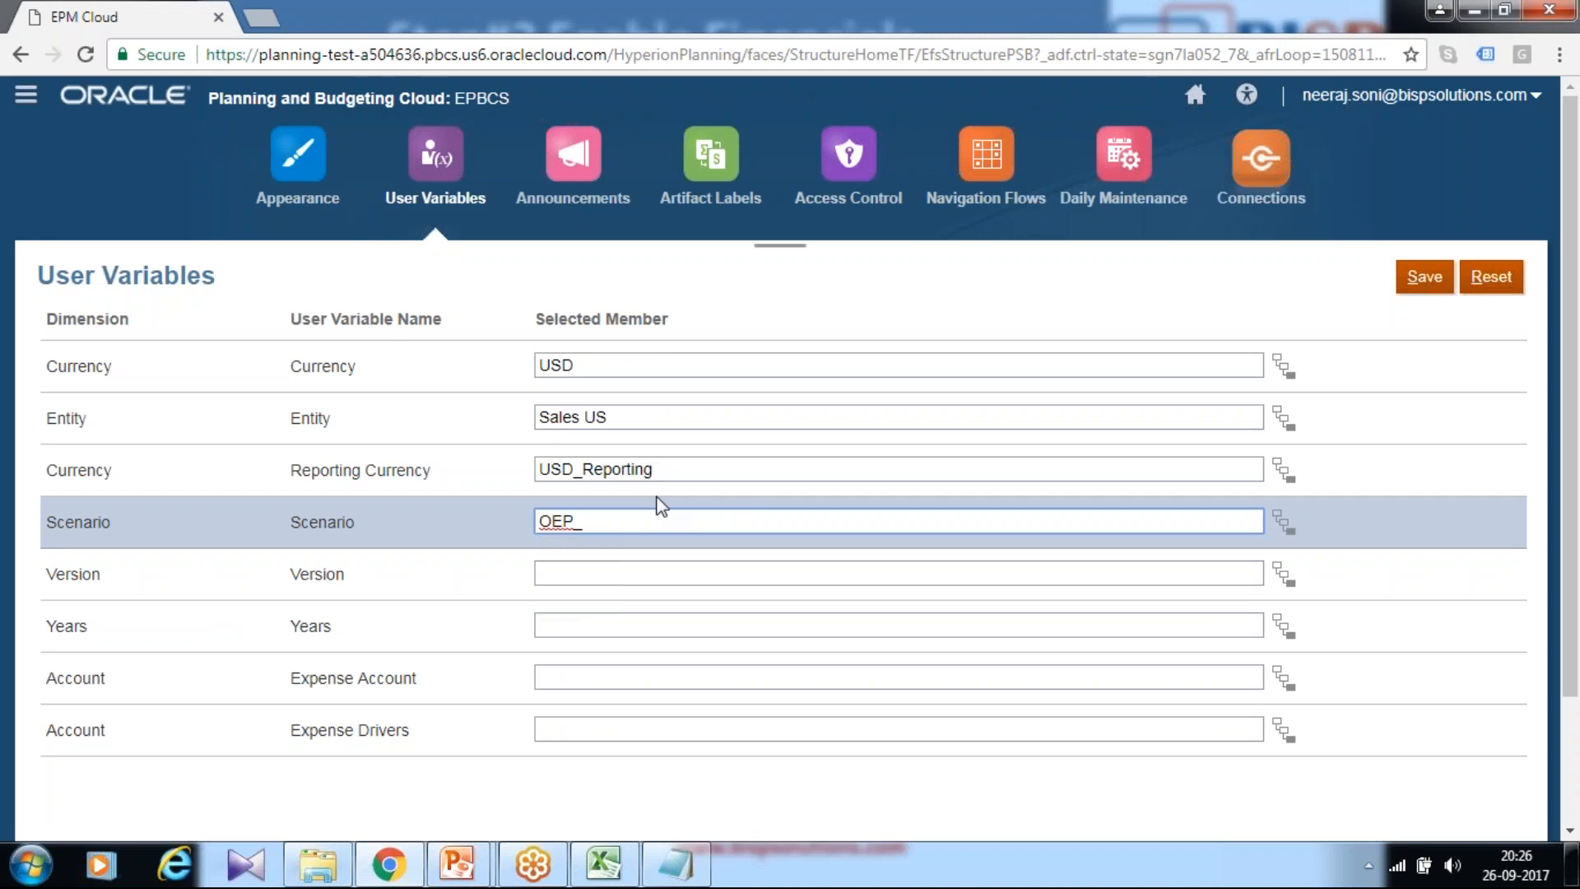
type("Plan")
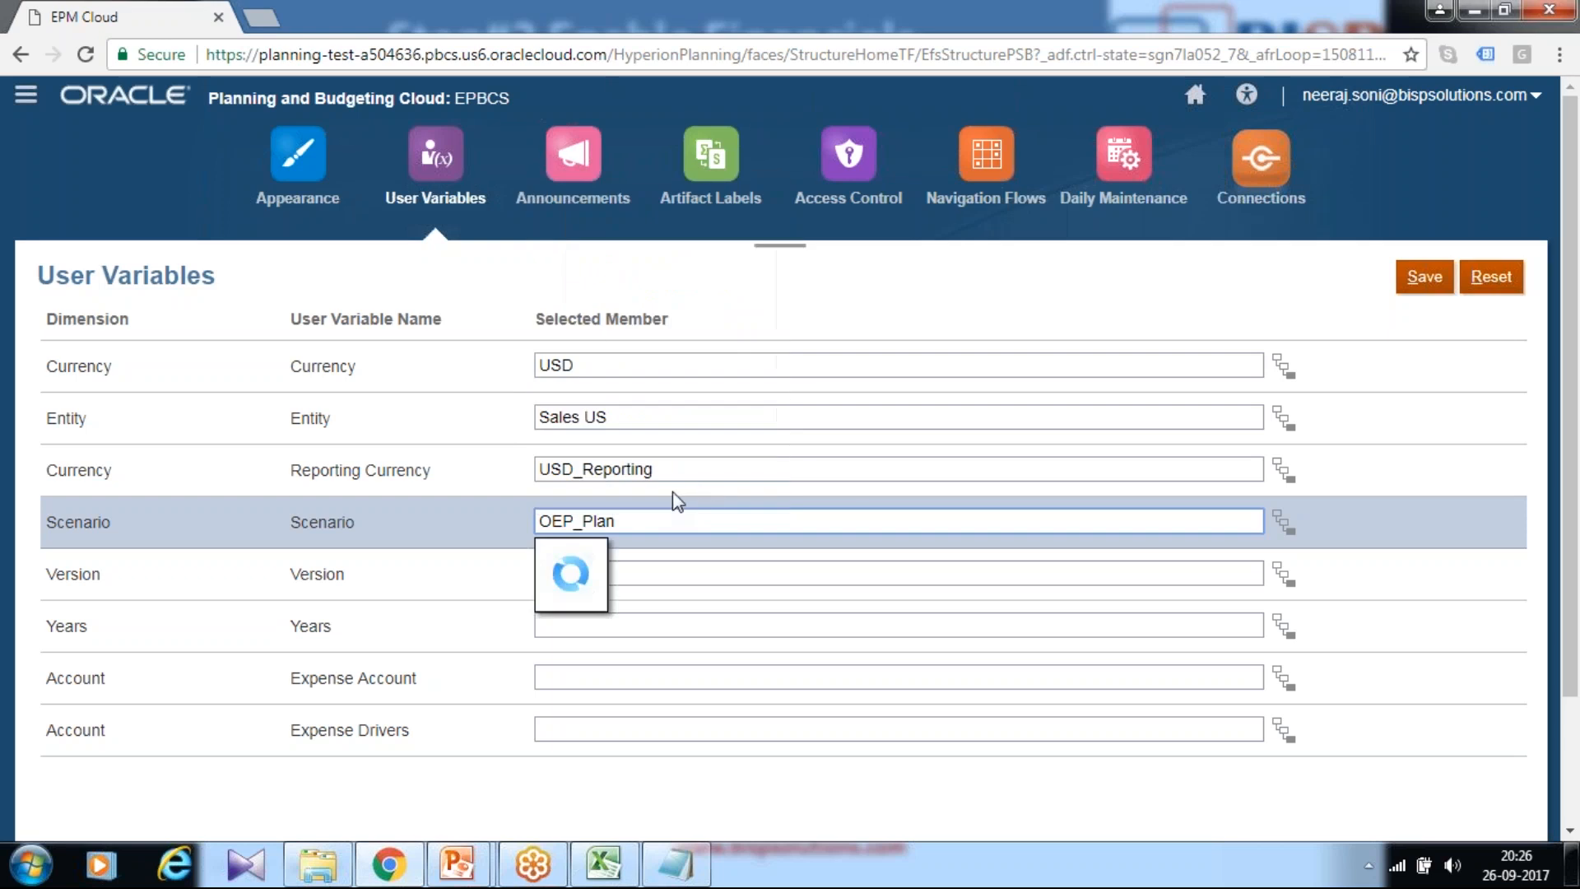
left_click(633, 574)
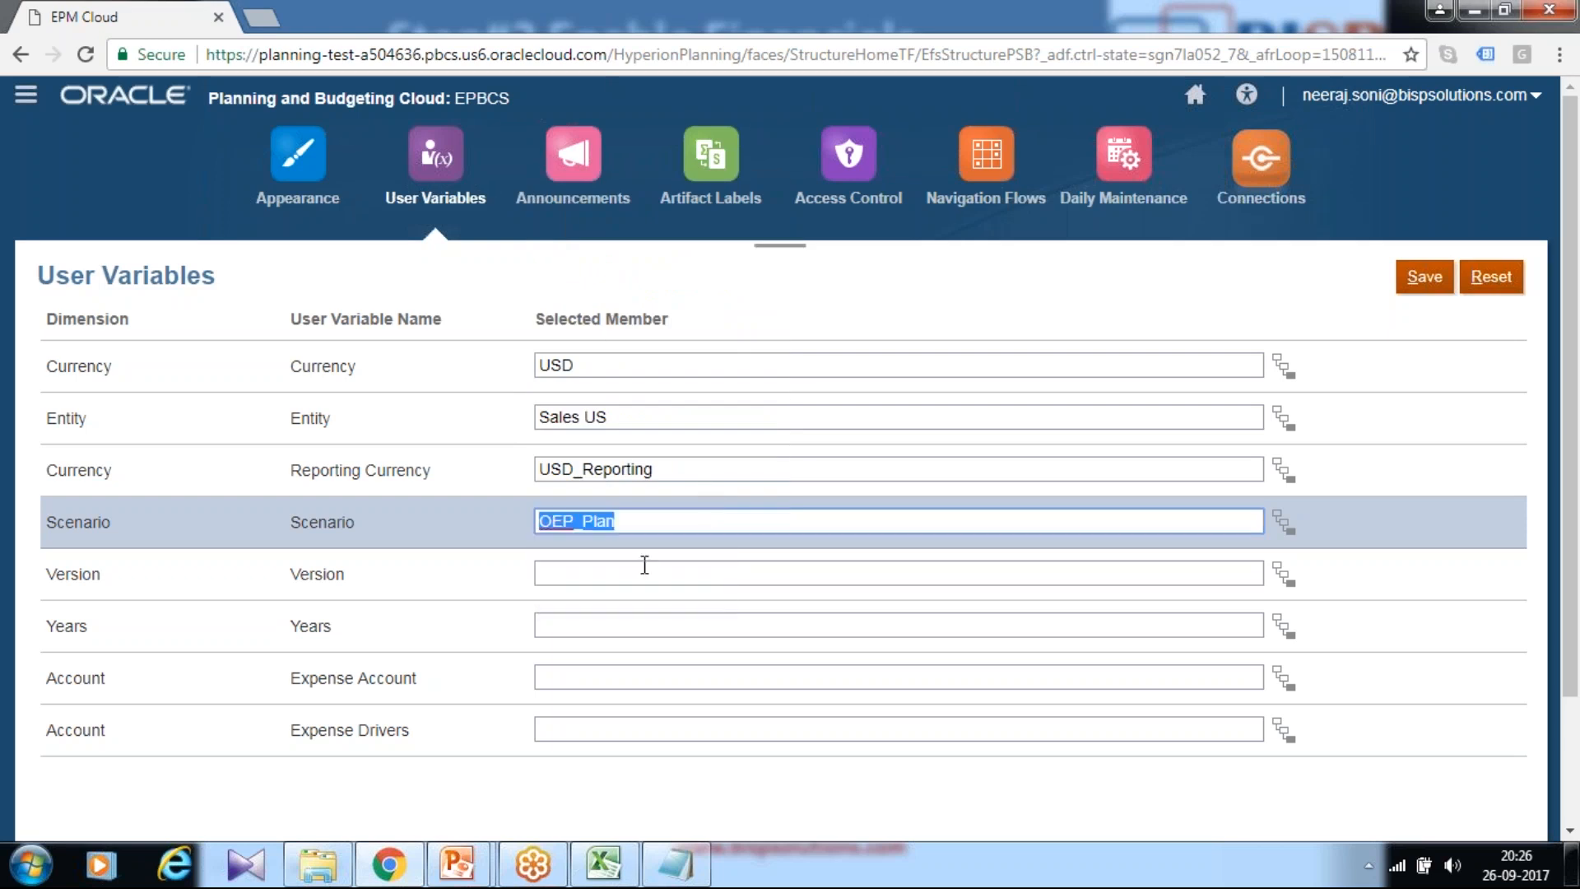
Step: Set the Version user variable to OEP_Working
left_click(644, 568)
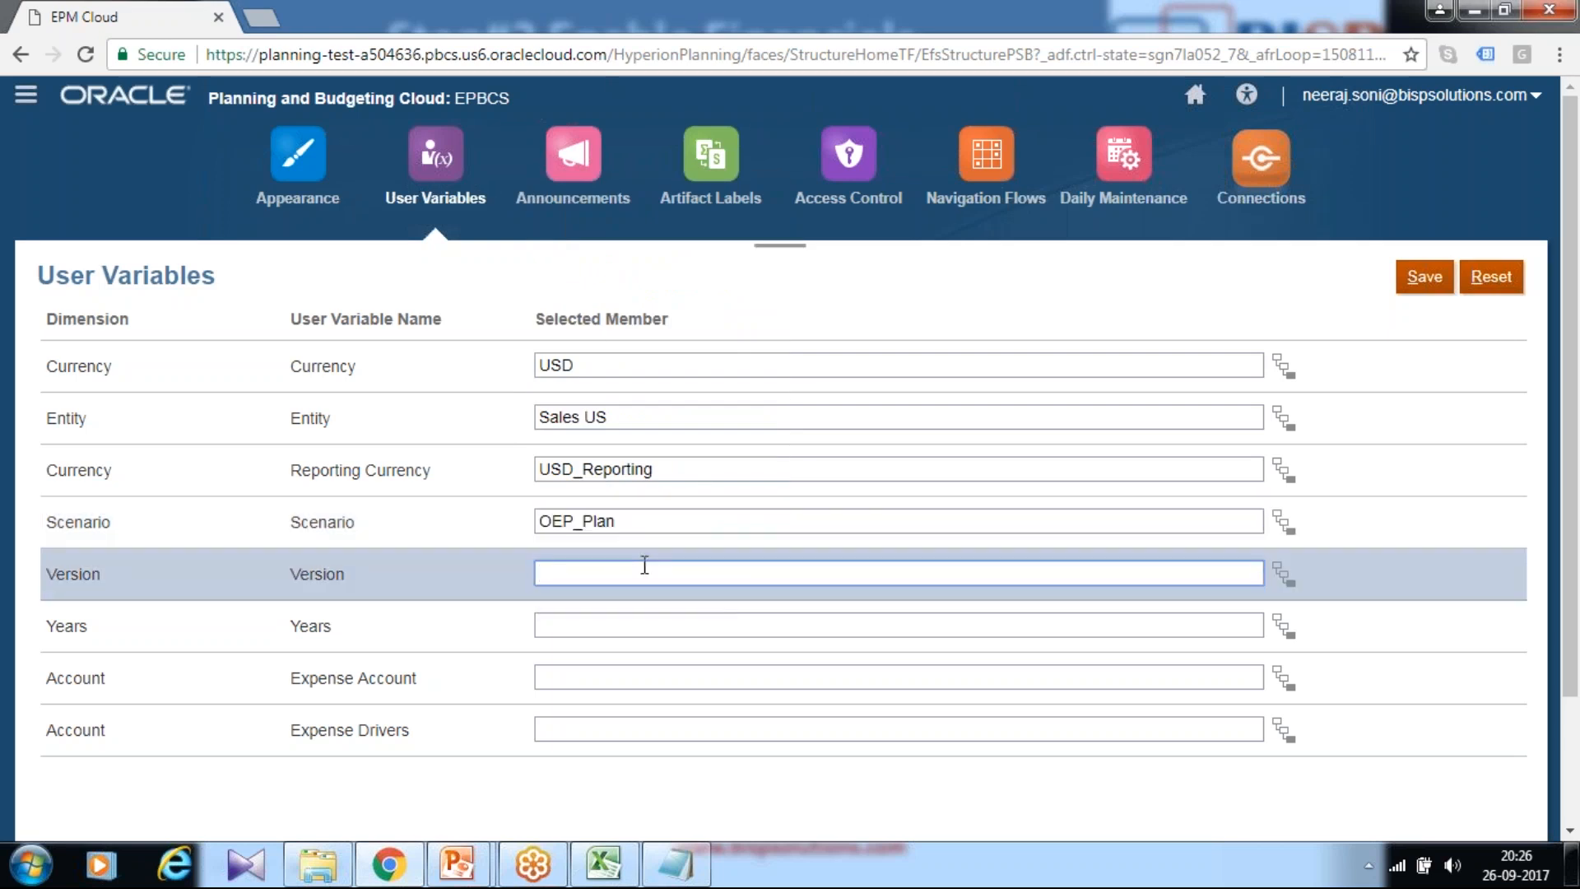
type("OEP_")
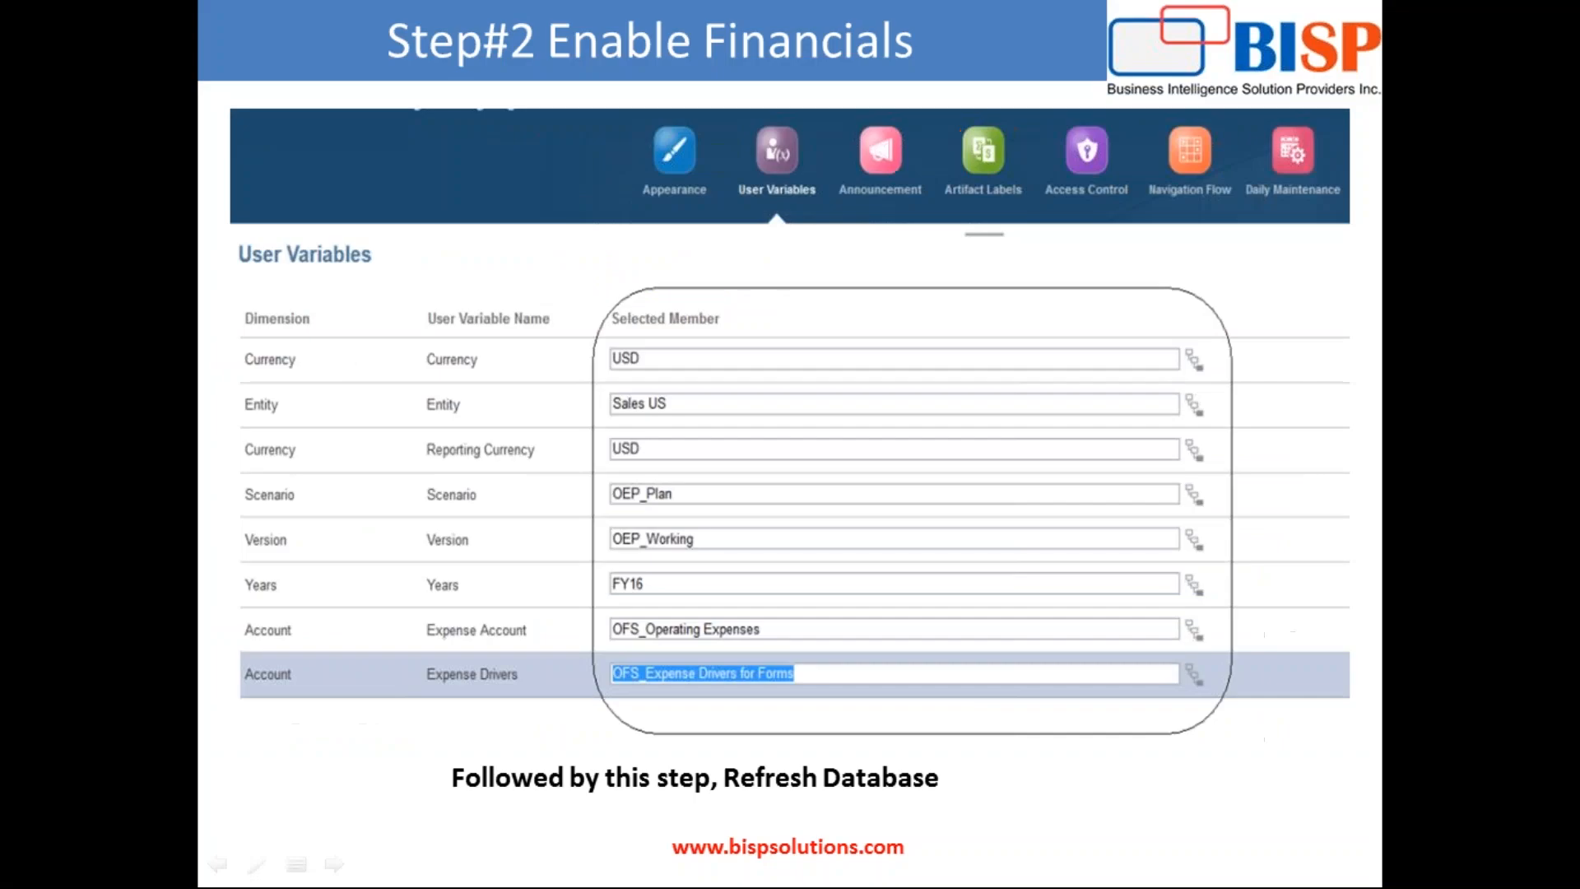
key("alt+Tab")
type("OEP_work")
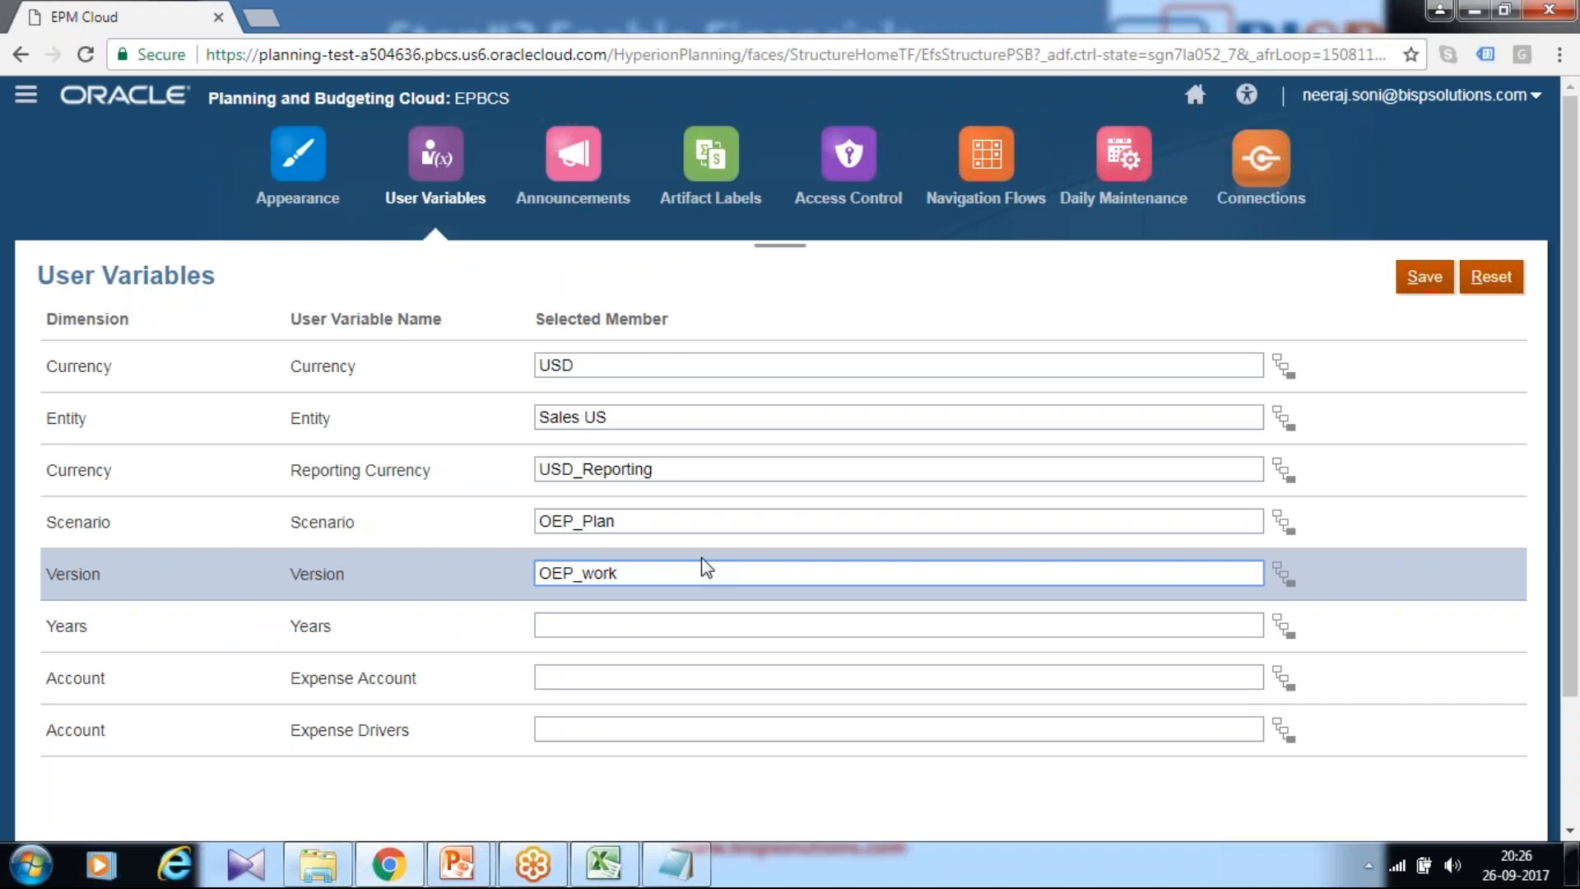
type("ing")
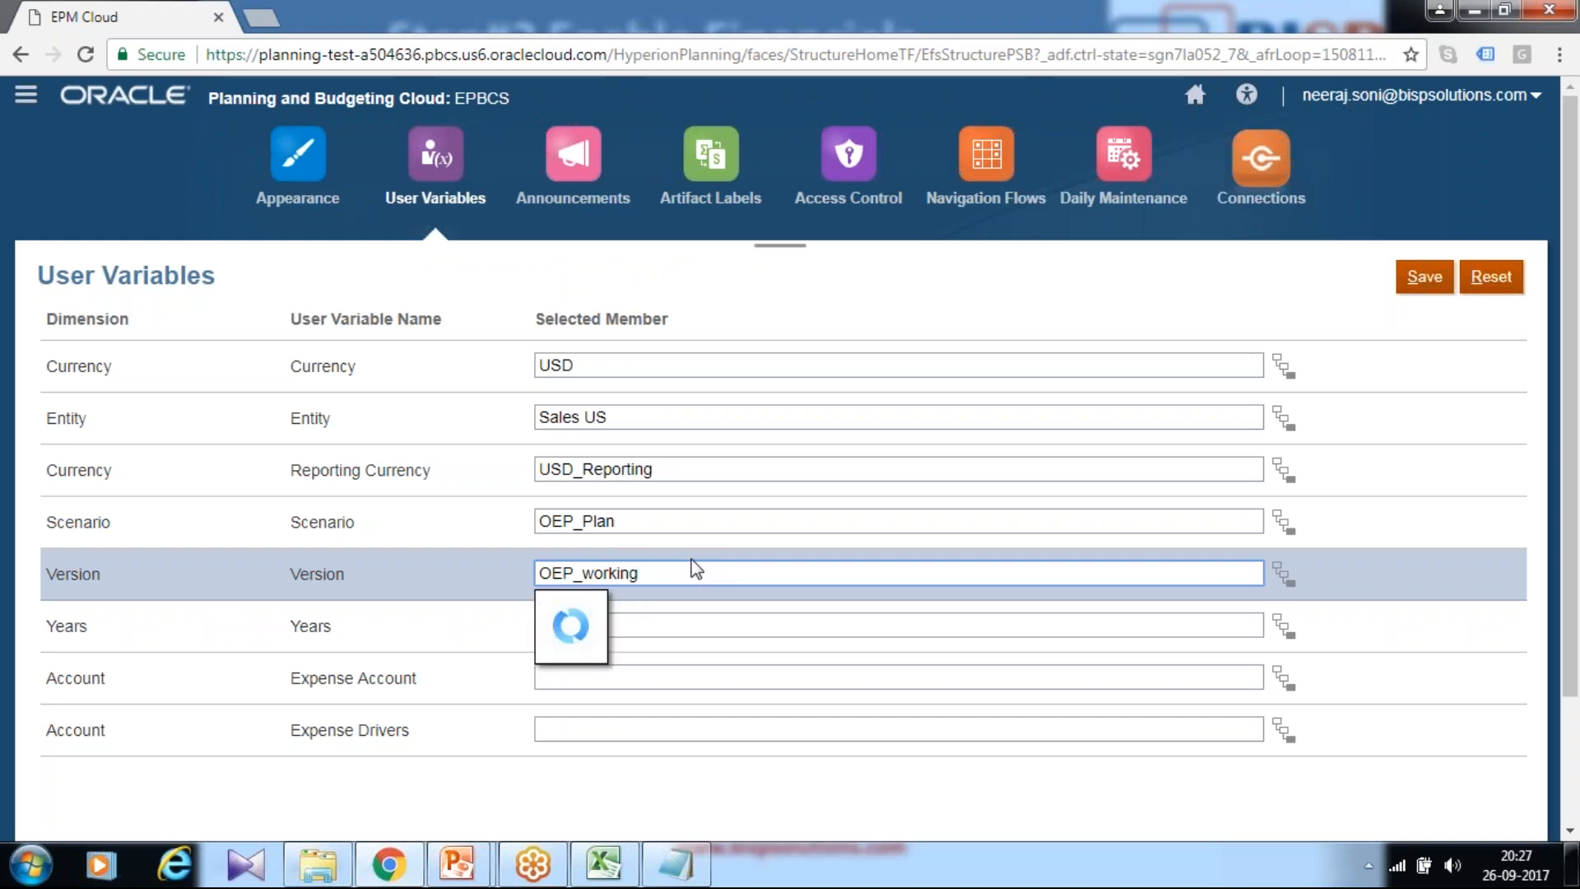
left_click(584, 602)
left_click(589, 621)
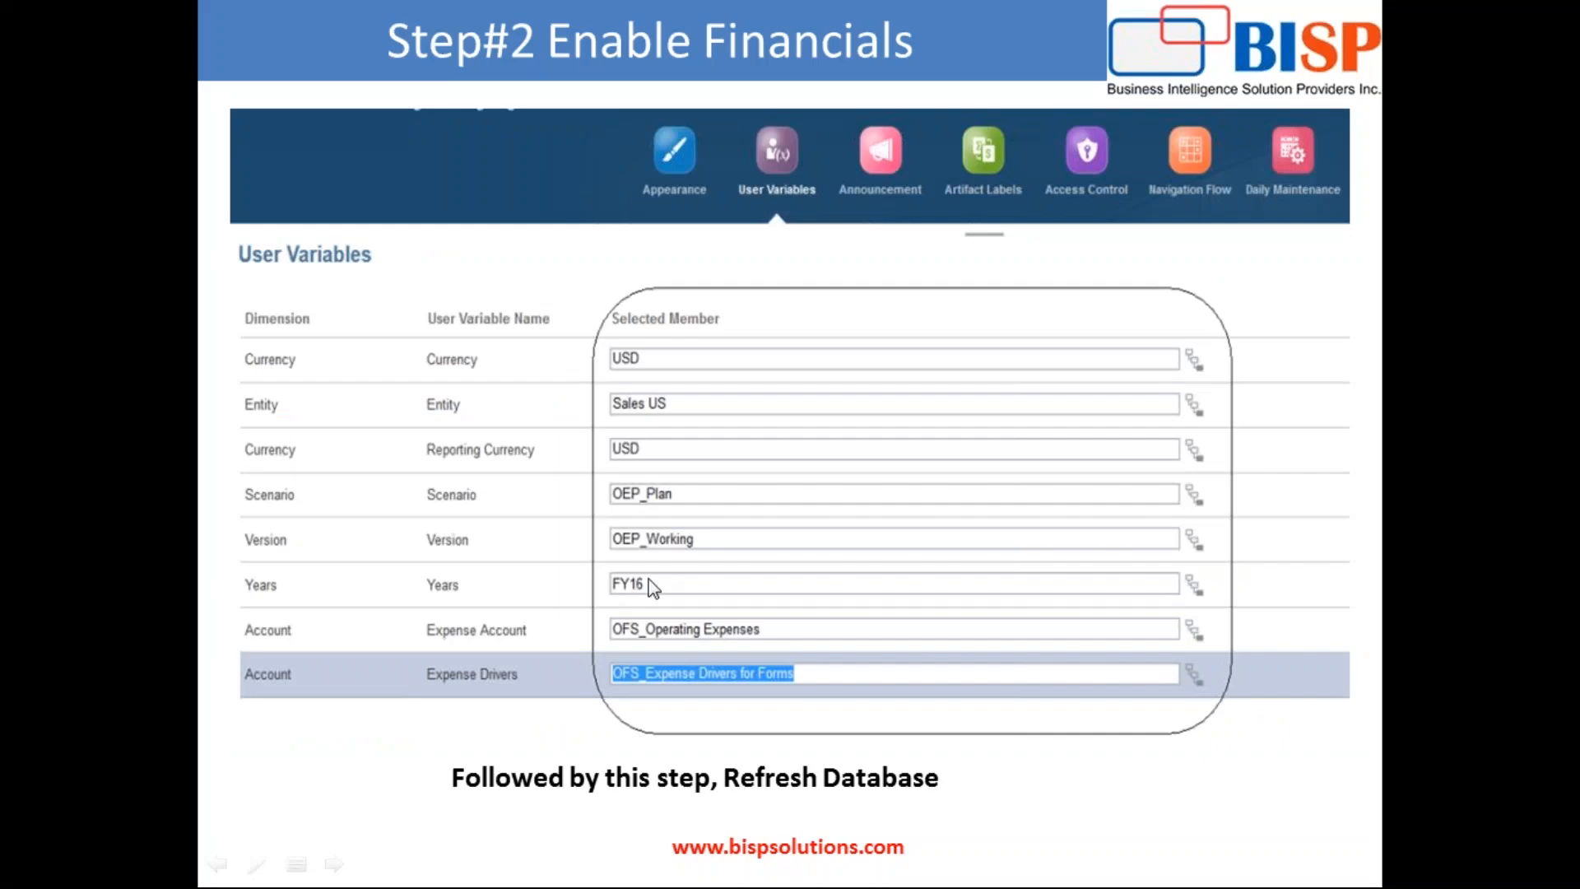
key("alt+Tab")
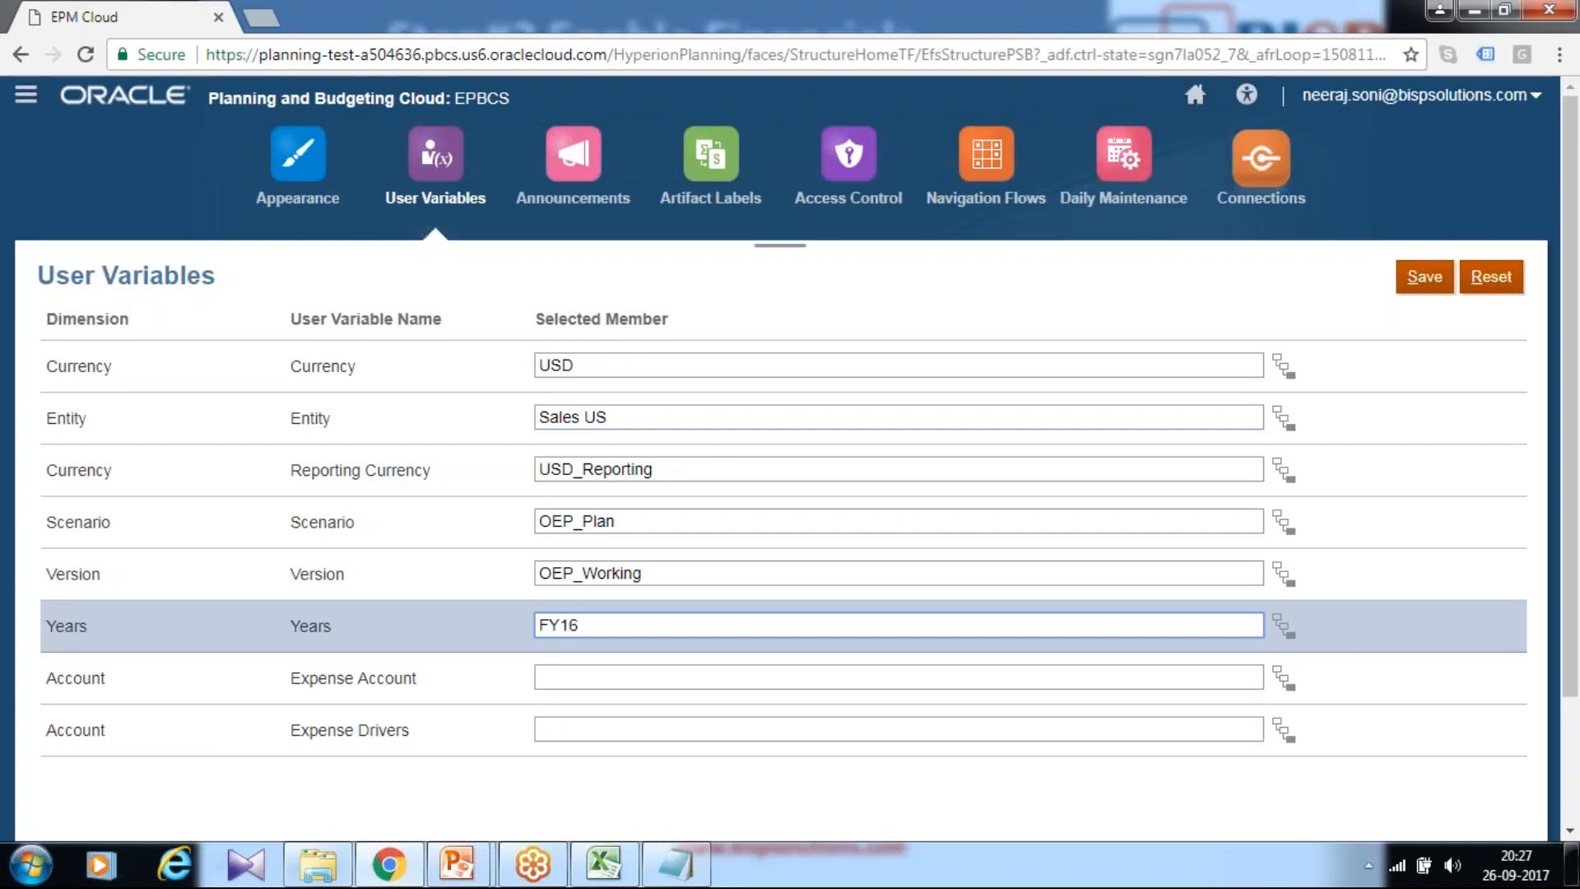
Step: Choose OFS_Operating Expenses as the Expense Account user variable
left_click(658, 675)
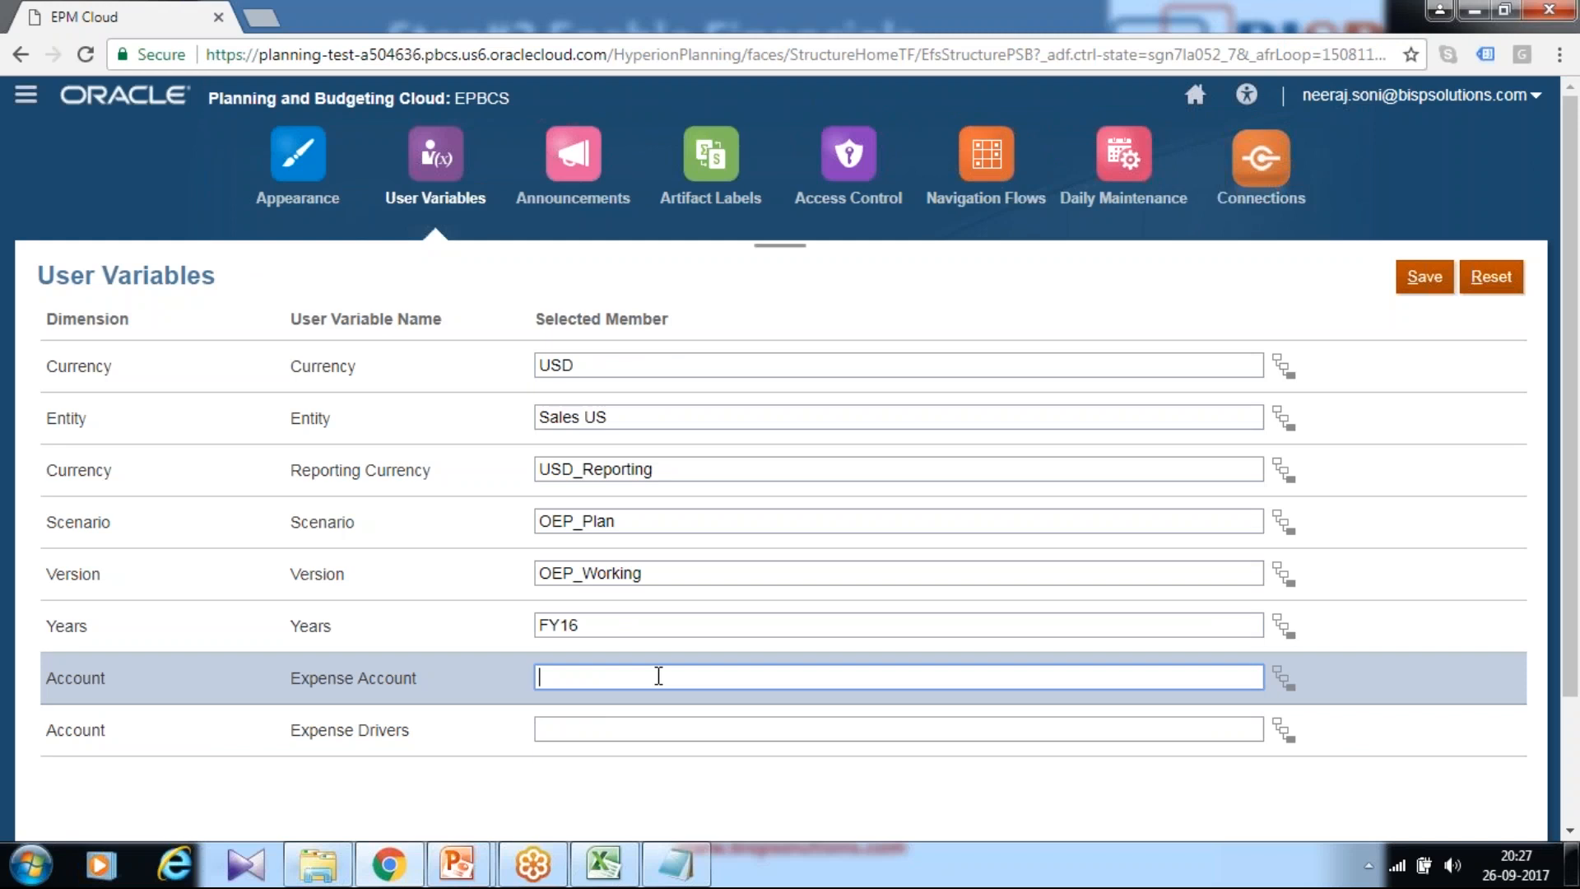
key("alt+Tab")
key("alt+Tab")
type("OFS_op")
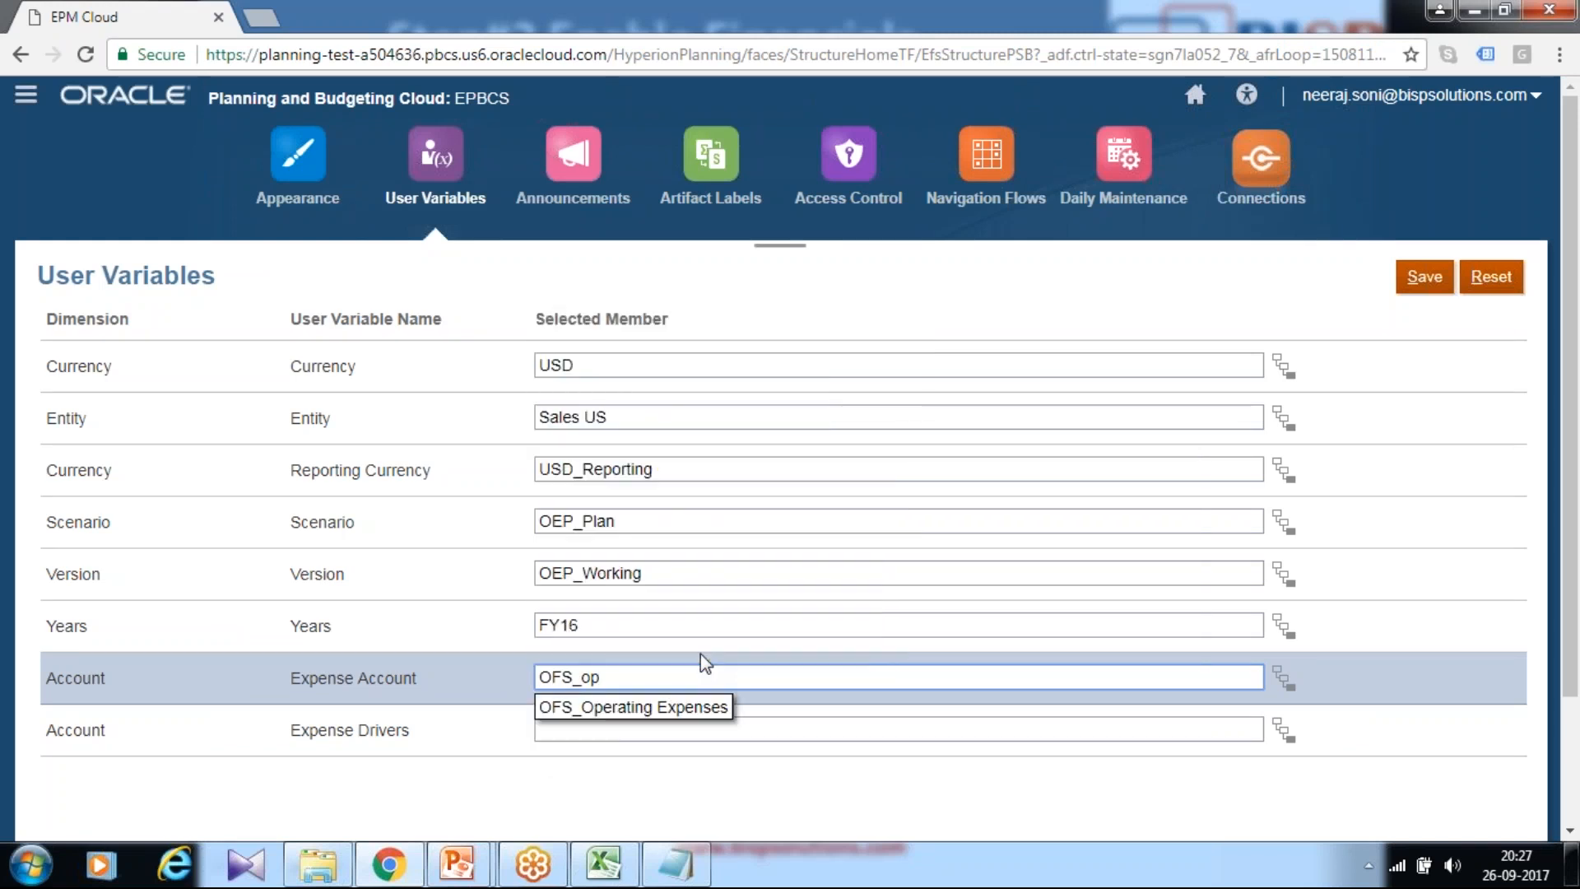
left_click(714, 708)
left_click(713, 724)
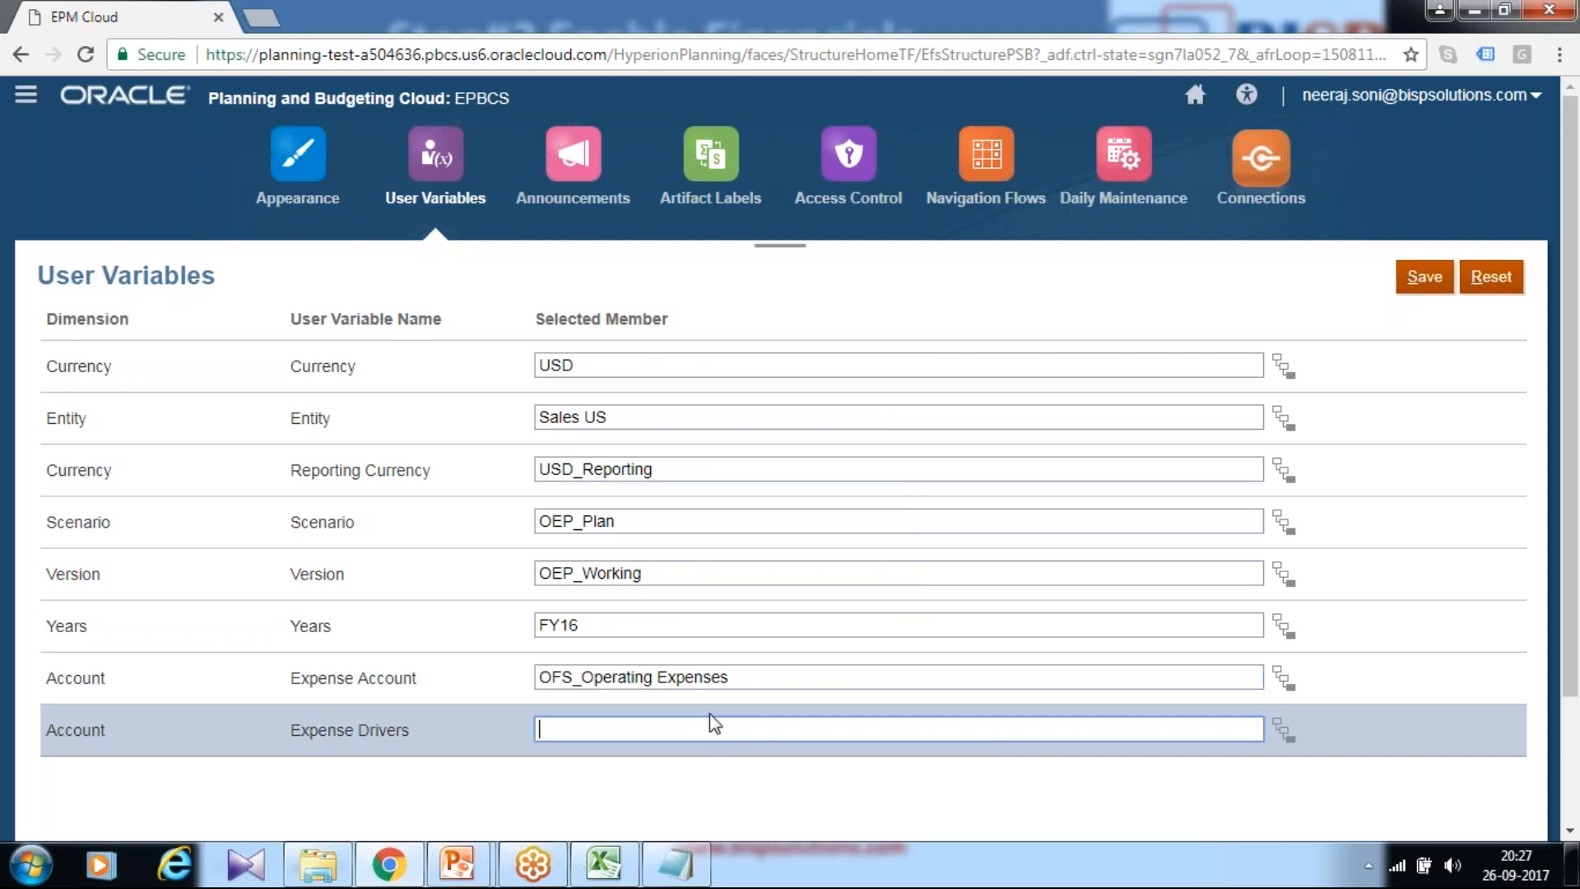
key("alt+Tab")
Step: Choose OFS_Expense Drivers for Forms as the Expense Drivers user variable
key("alt+Tab")
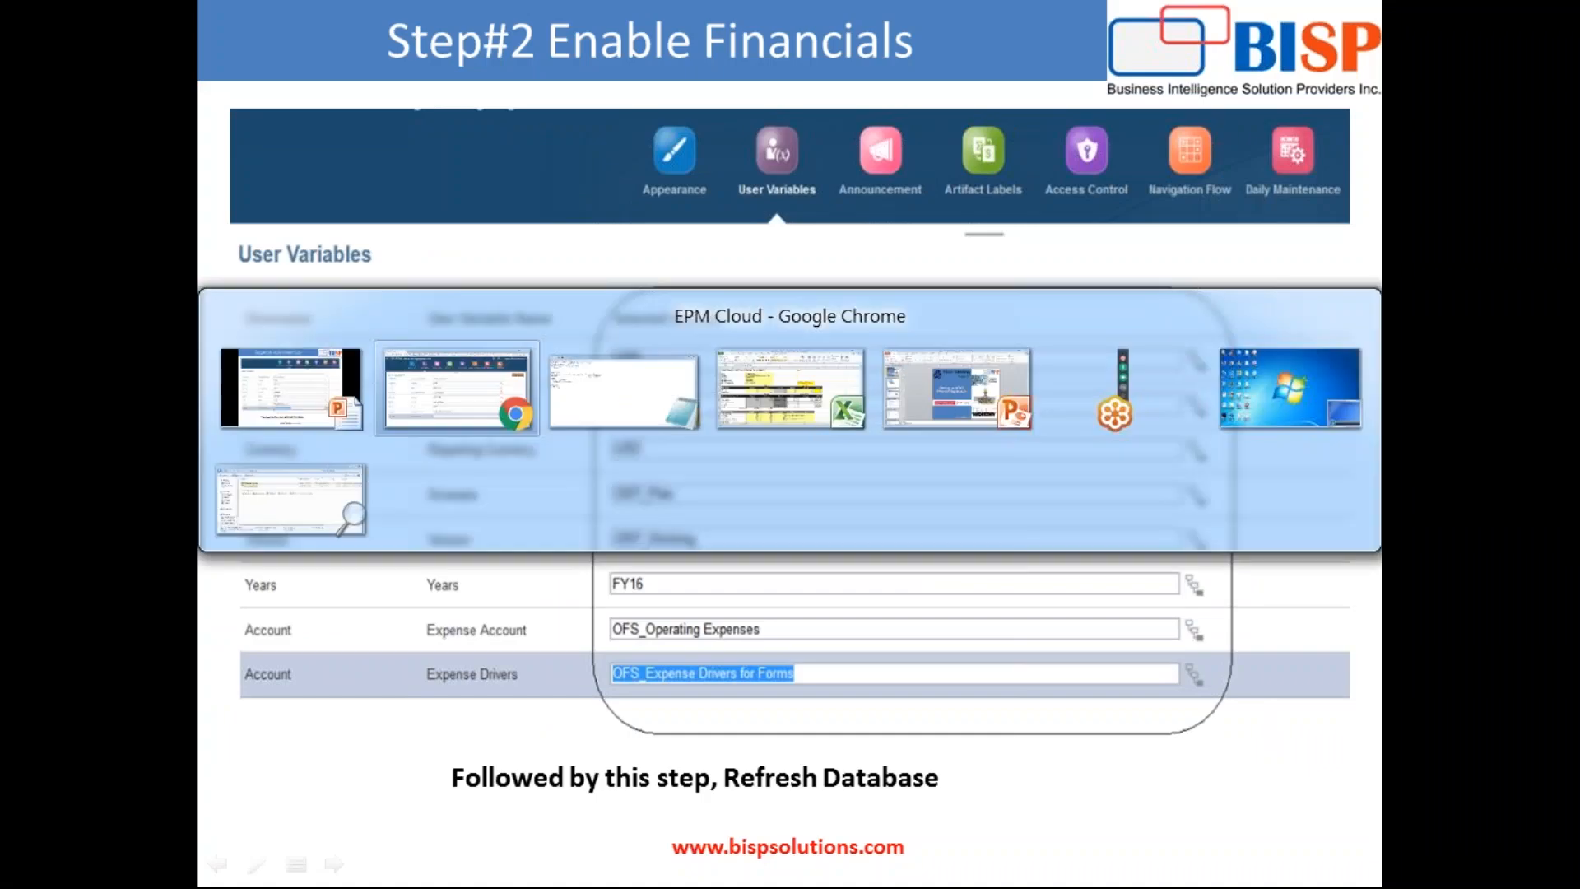
type("OFS")
key("BackSpace")
key("BackSpace")
key("BackSpace")
type("OFS_")
key("alt+Tab")
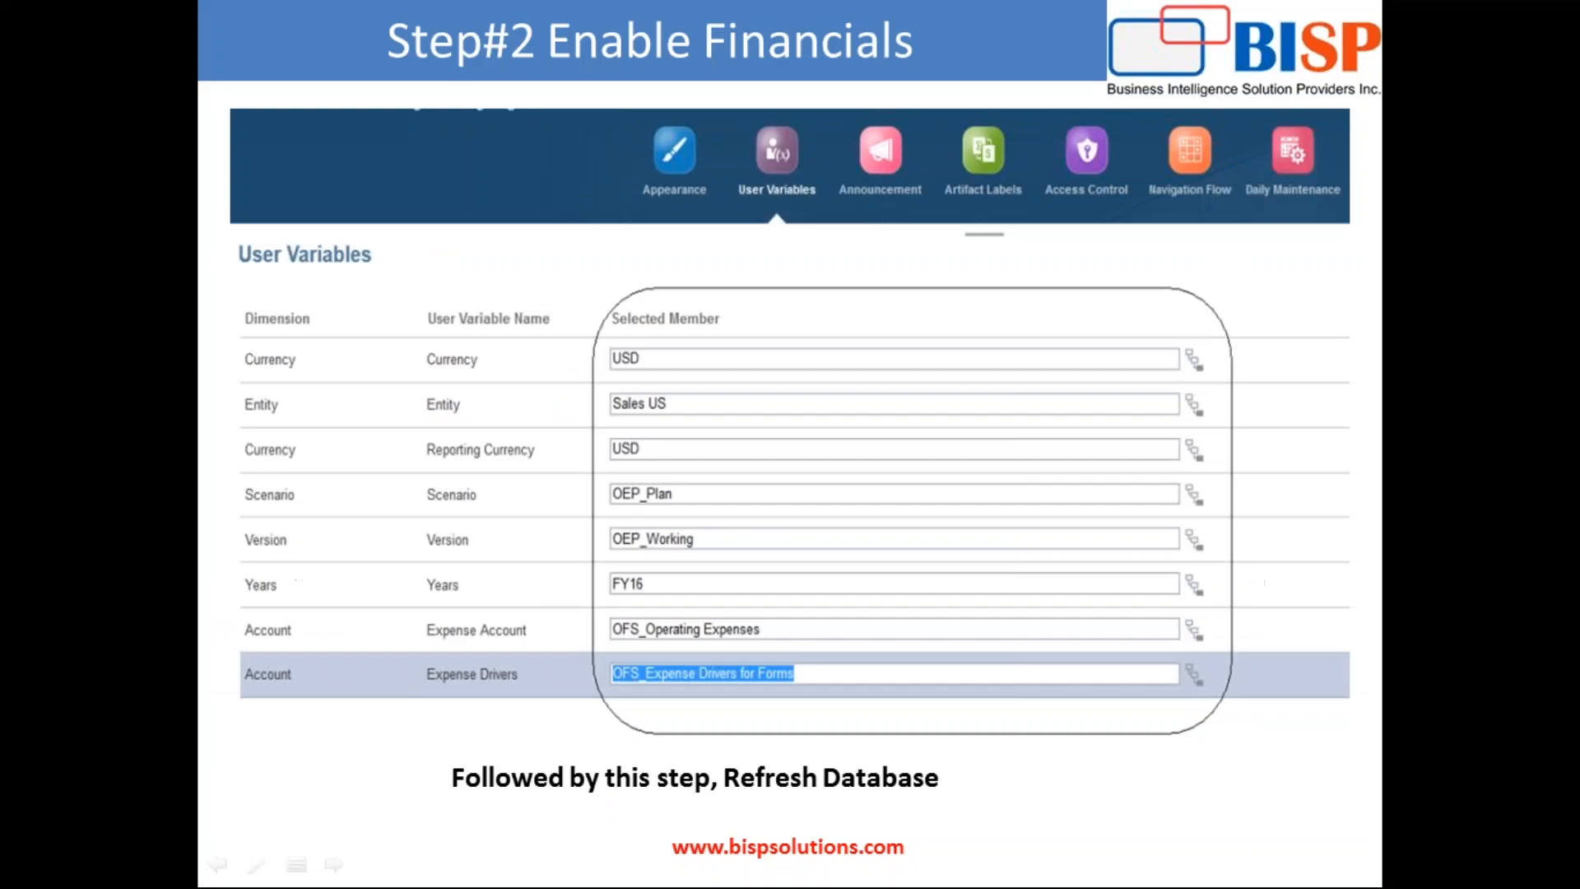
key("alt+Tab")
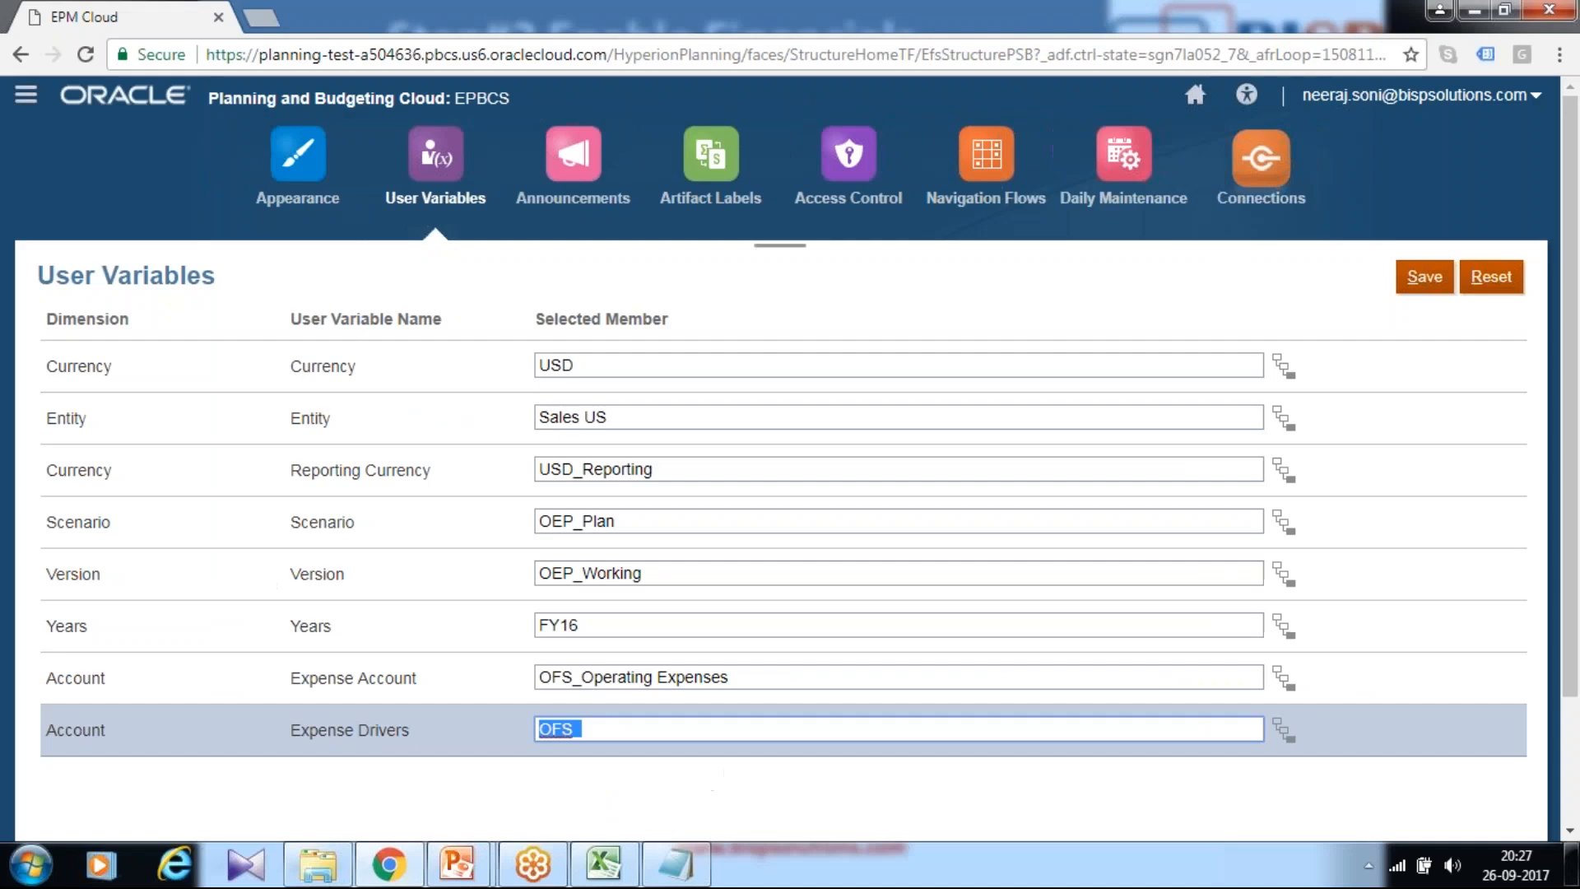
key("Right")
type("E")
left_click(727, 758)
Step: Save the user variables, dismiss the confirmation, and return to the Planning home page
left_click(1425, 277)
left_click(847, 288)
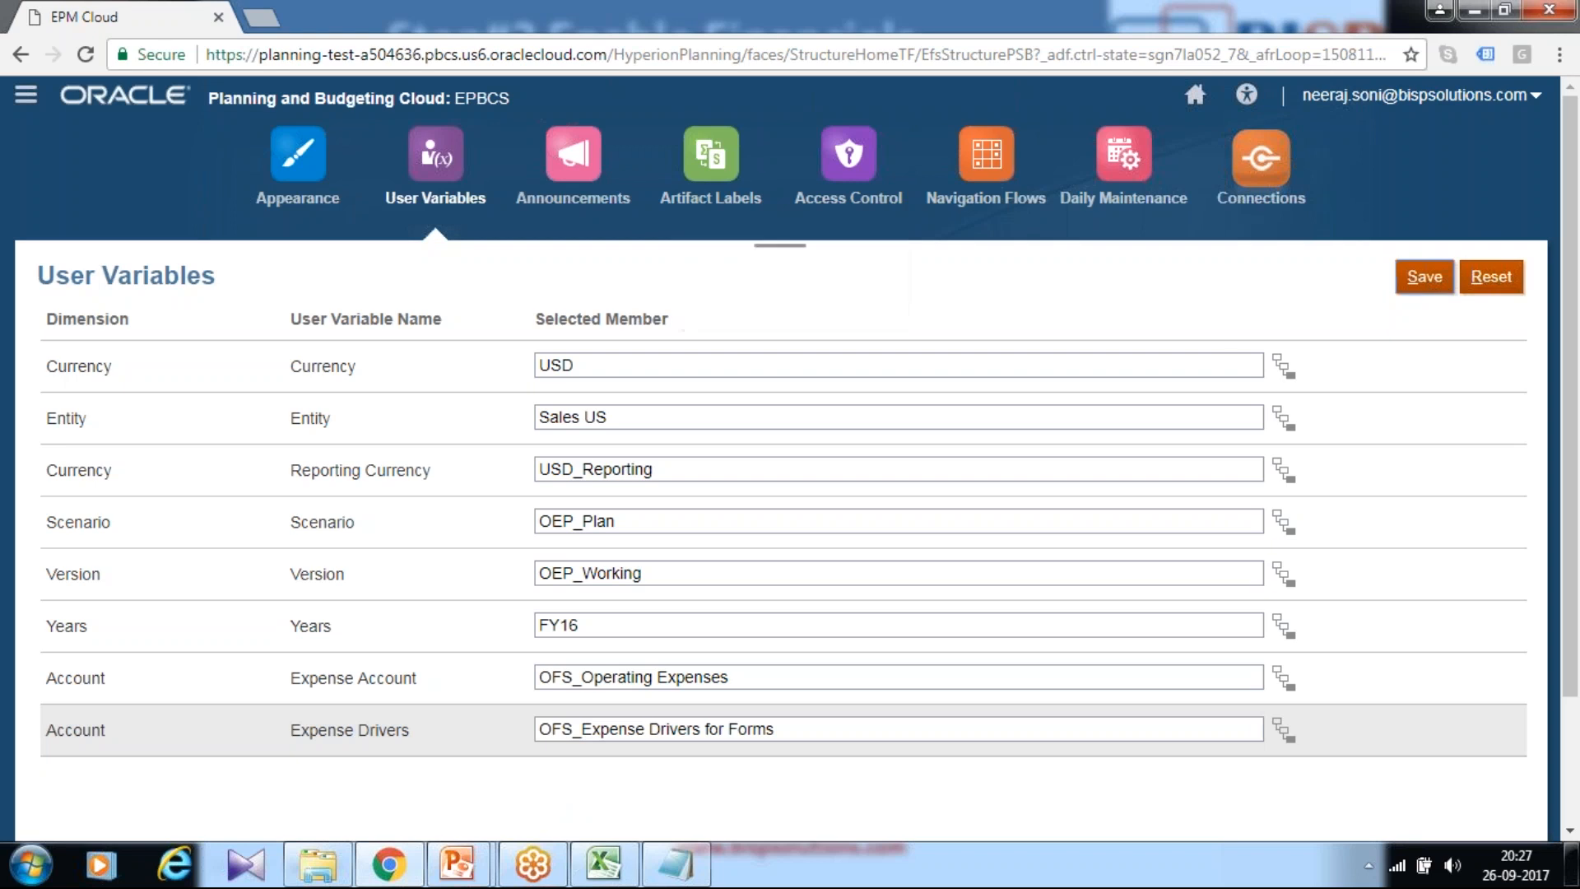
scroll(1199, 328, "down", 2)
scroll(1078, 329, "up", 2)
left_click(1195, 99)
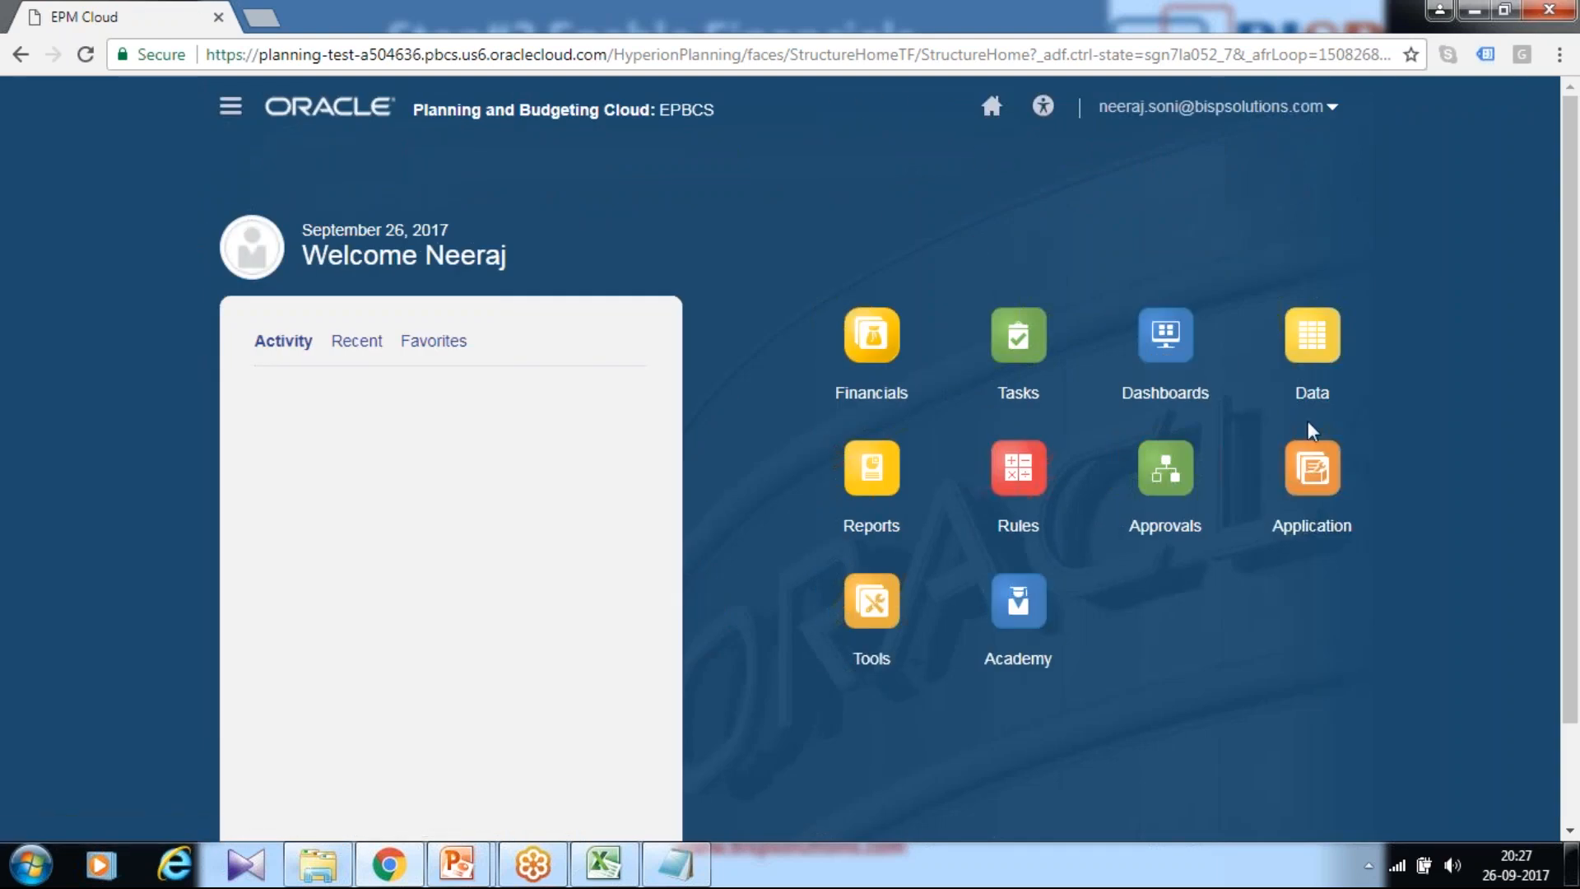
Step: Open Dimensions from the Navigator and expand OFS_Financials Accounts in the Account dimension
left_click(1311, 468)
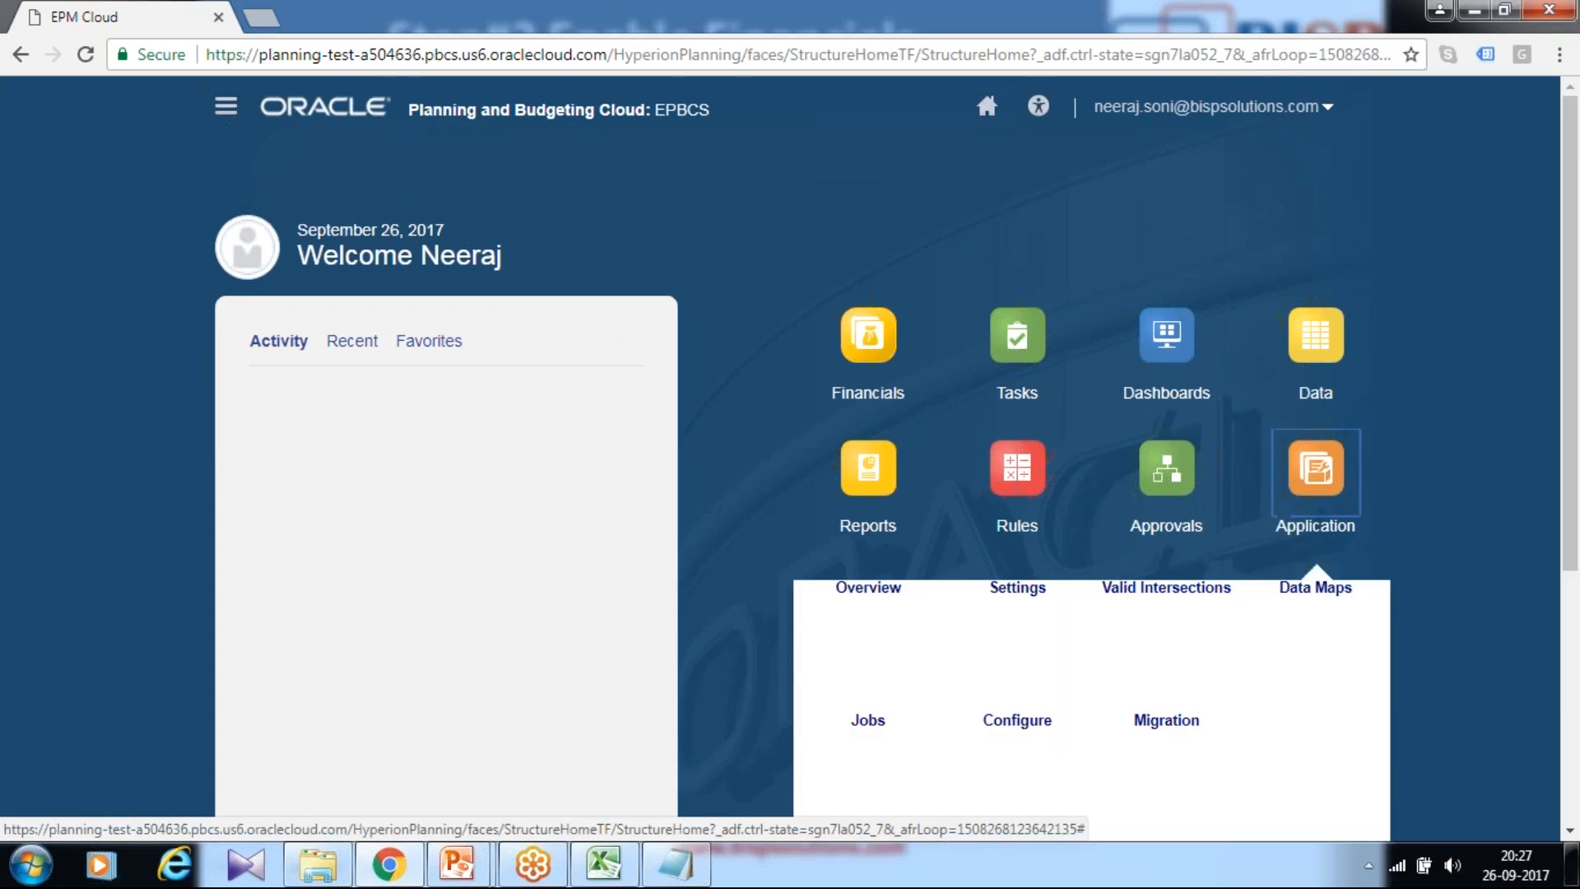
scroll(1271, 519, "down", 2)
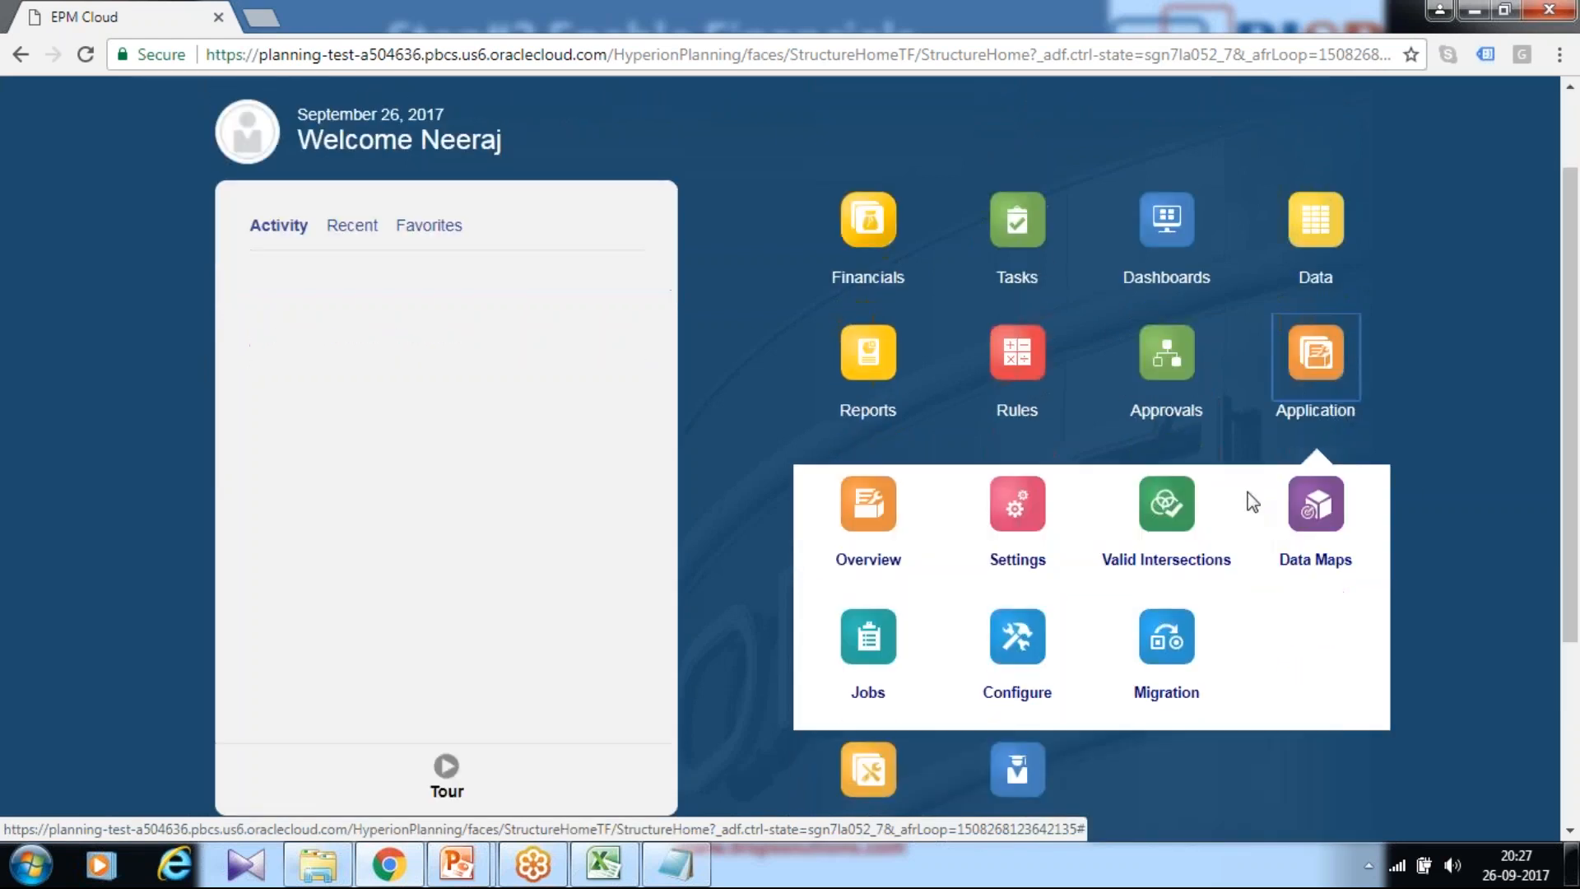
scroll(209, 136, "up", 2)
left_click(225, 106)
left_click(814, 476)
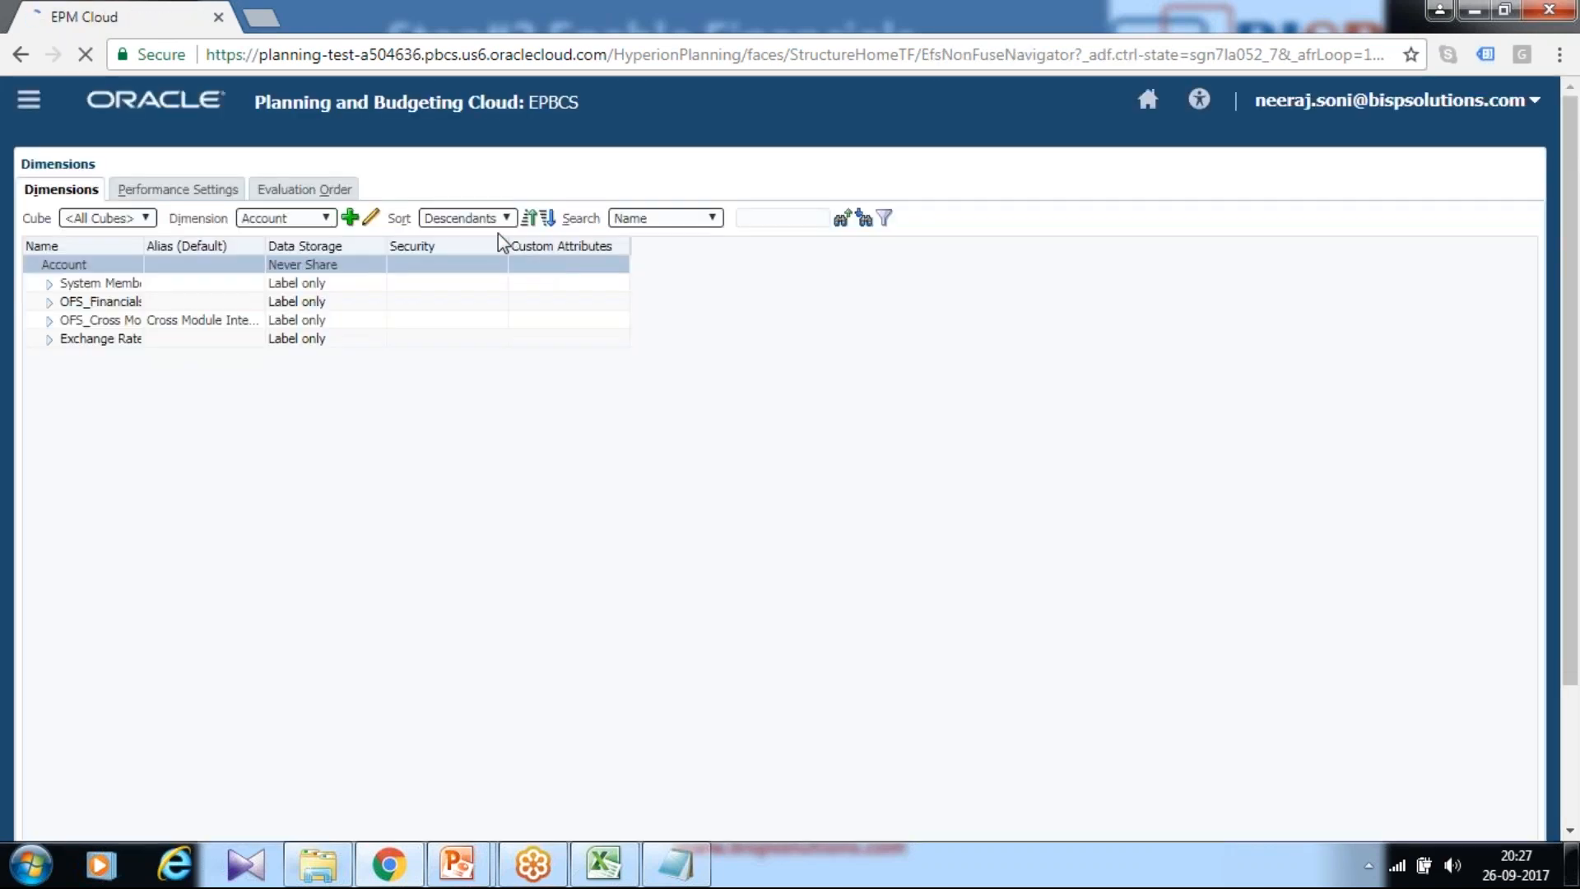
left_click(49, 328)
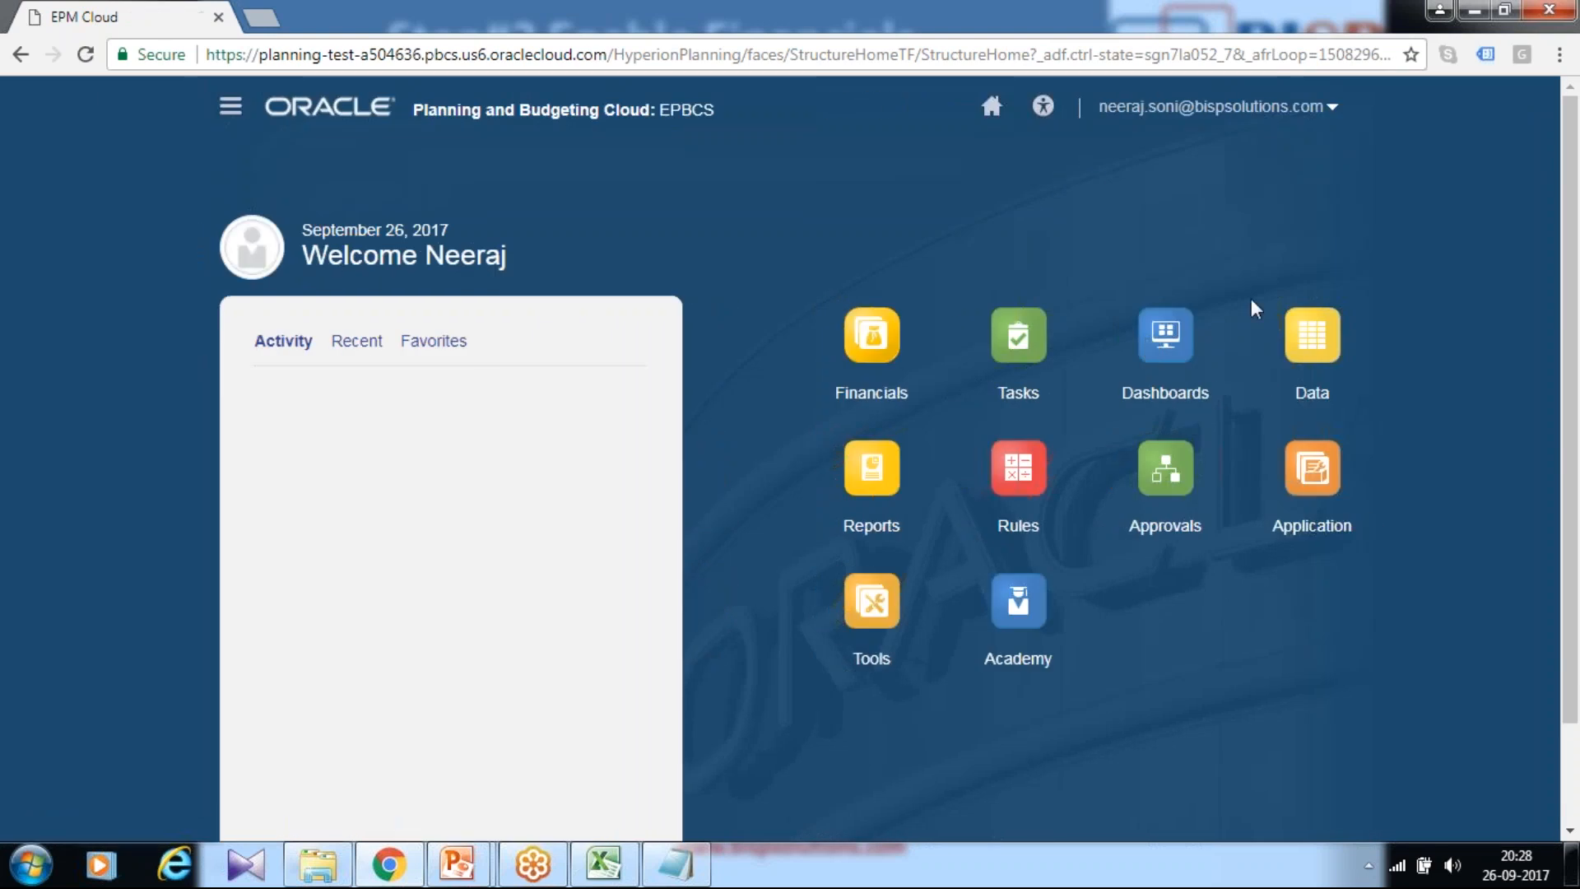
left_click(1314, 334)
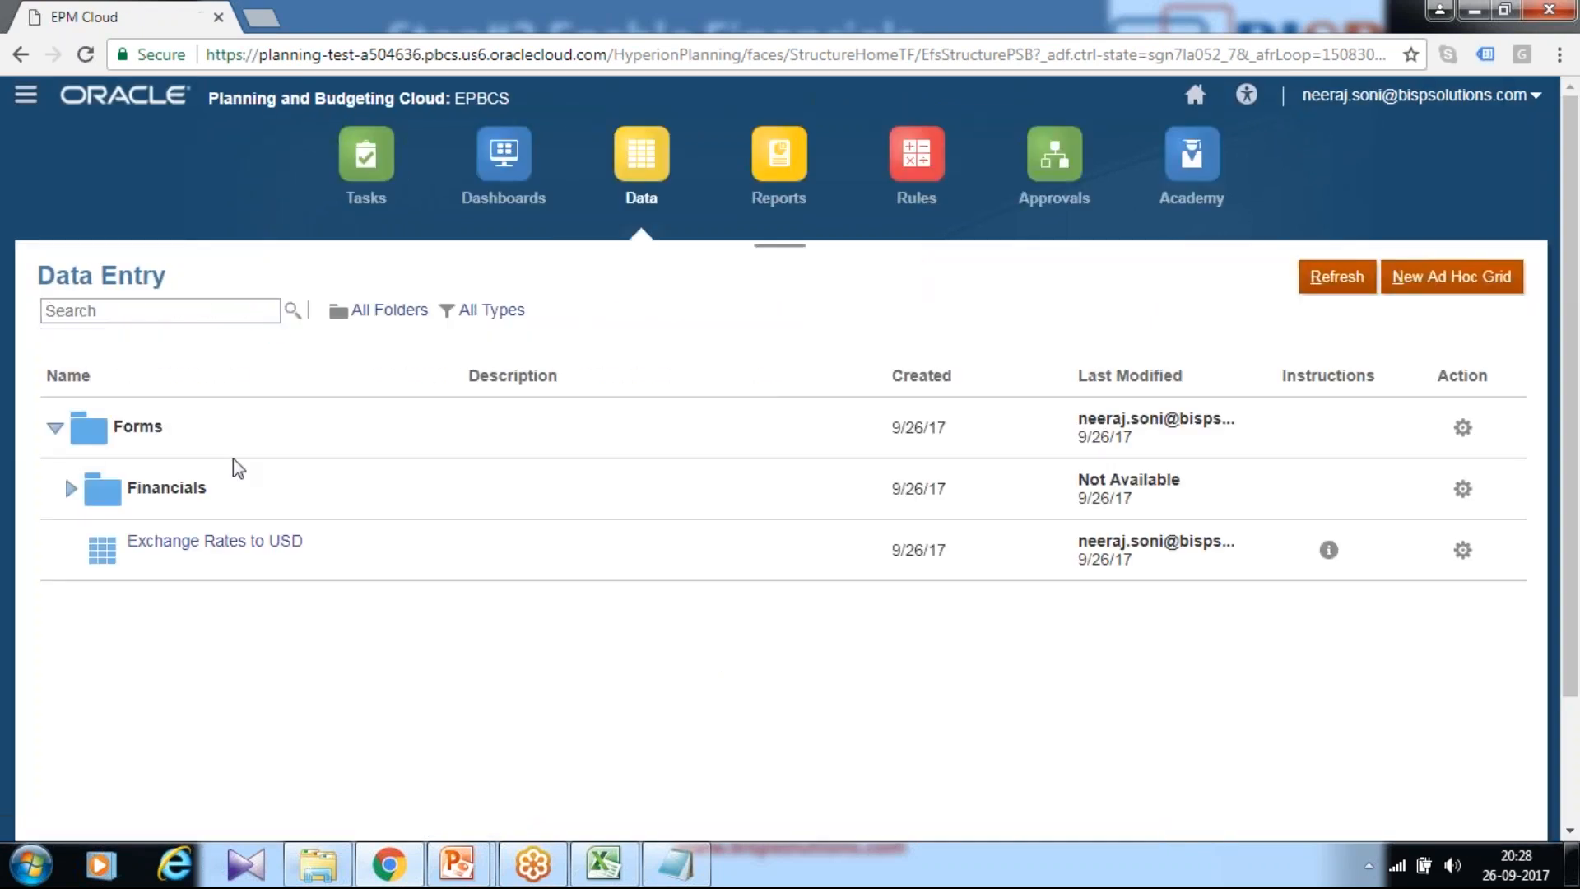
left_click(71, 488)
scroll(330, 420, "down", 2)
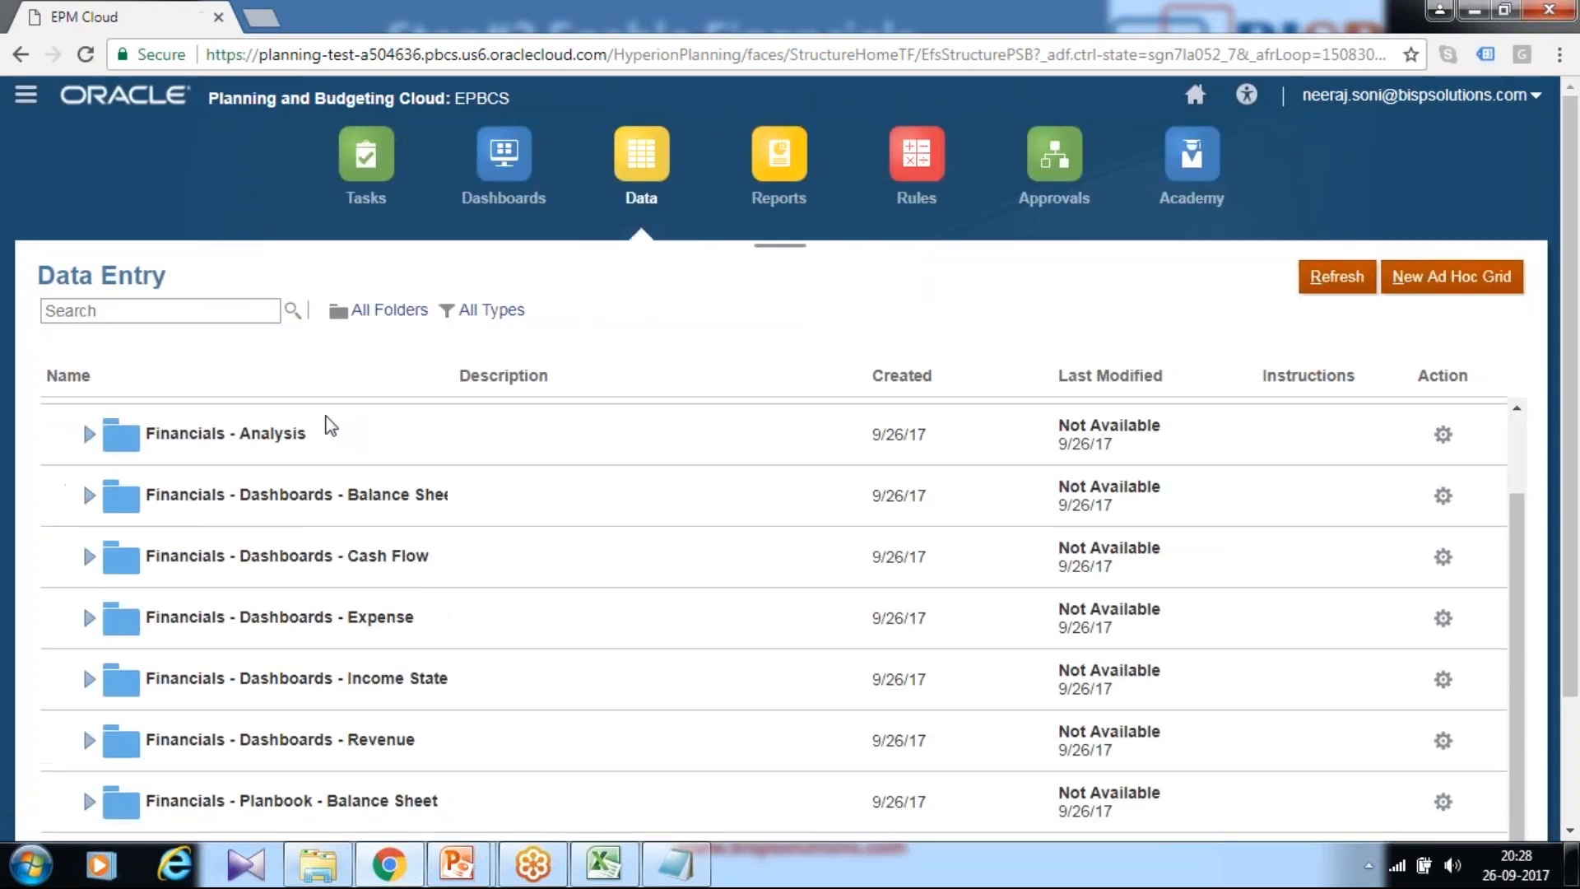
scroll(432, 464, "up", 2)
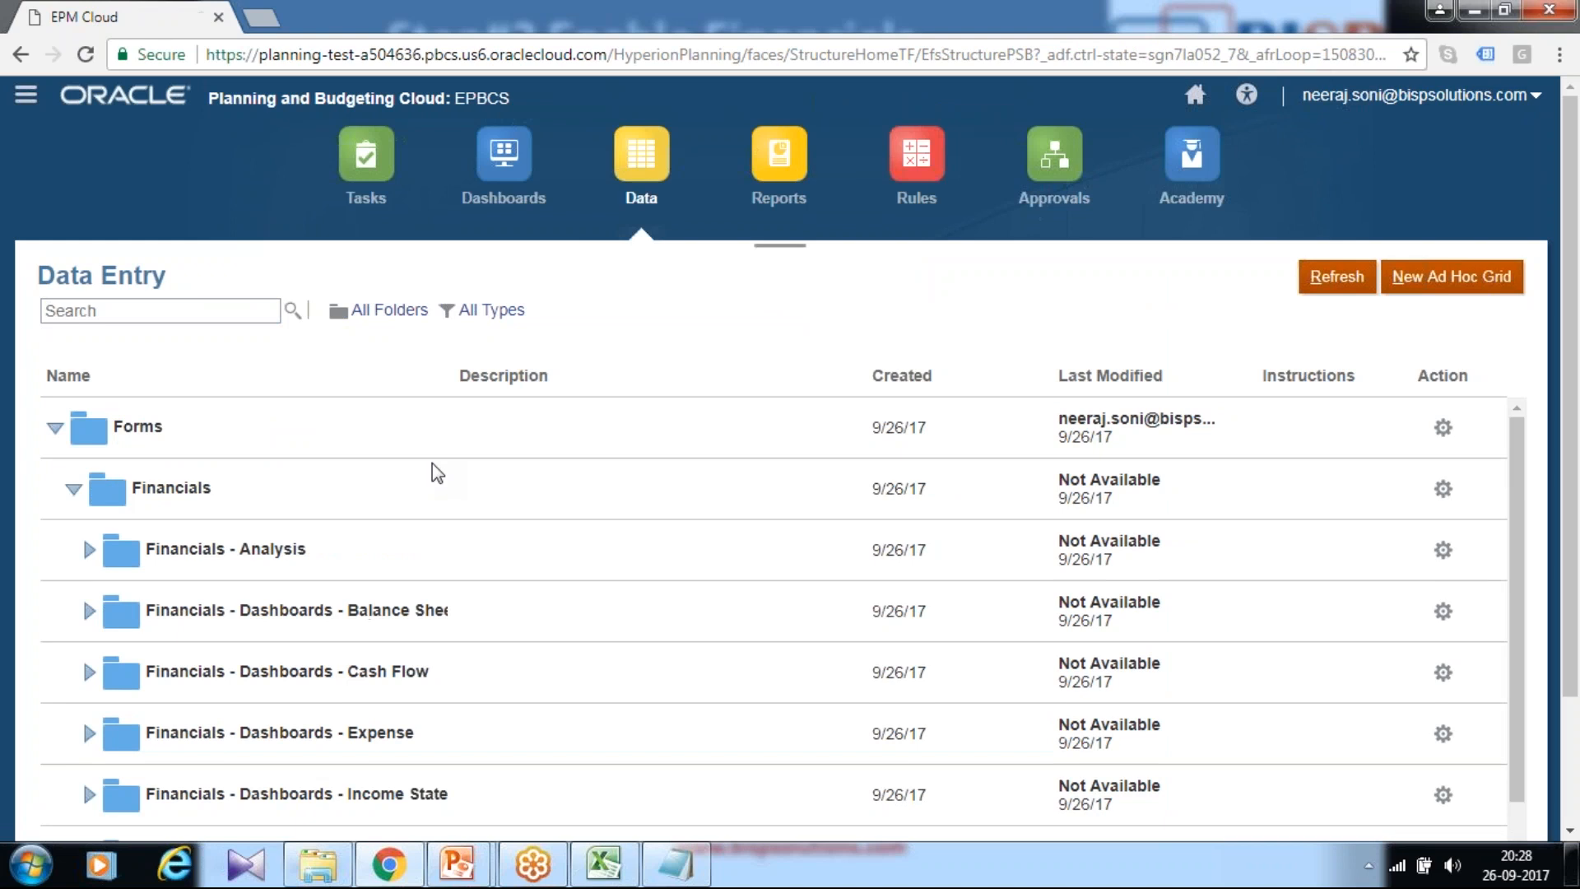
left_click(90, 553)
scroll(377, 469, "down", 2)
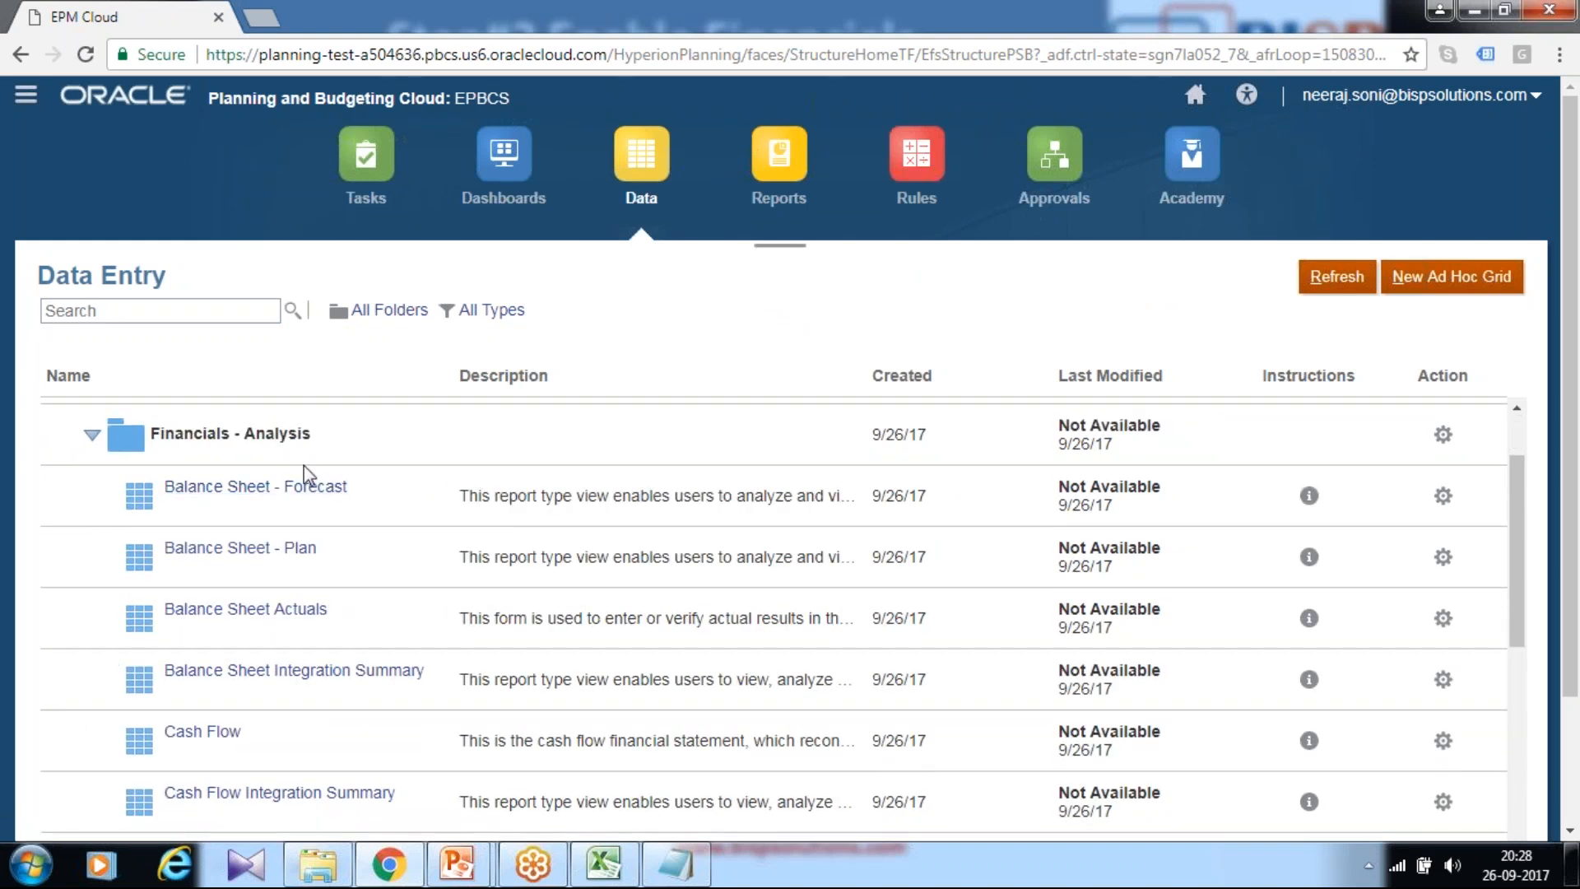
left_click(90, 433)
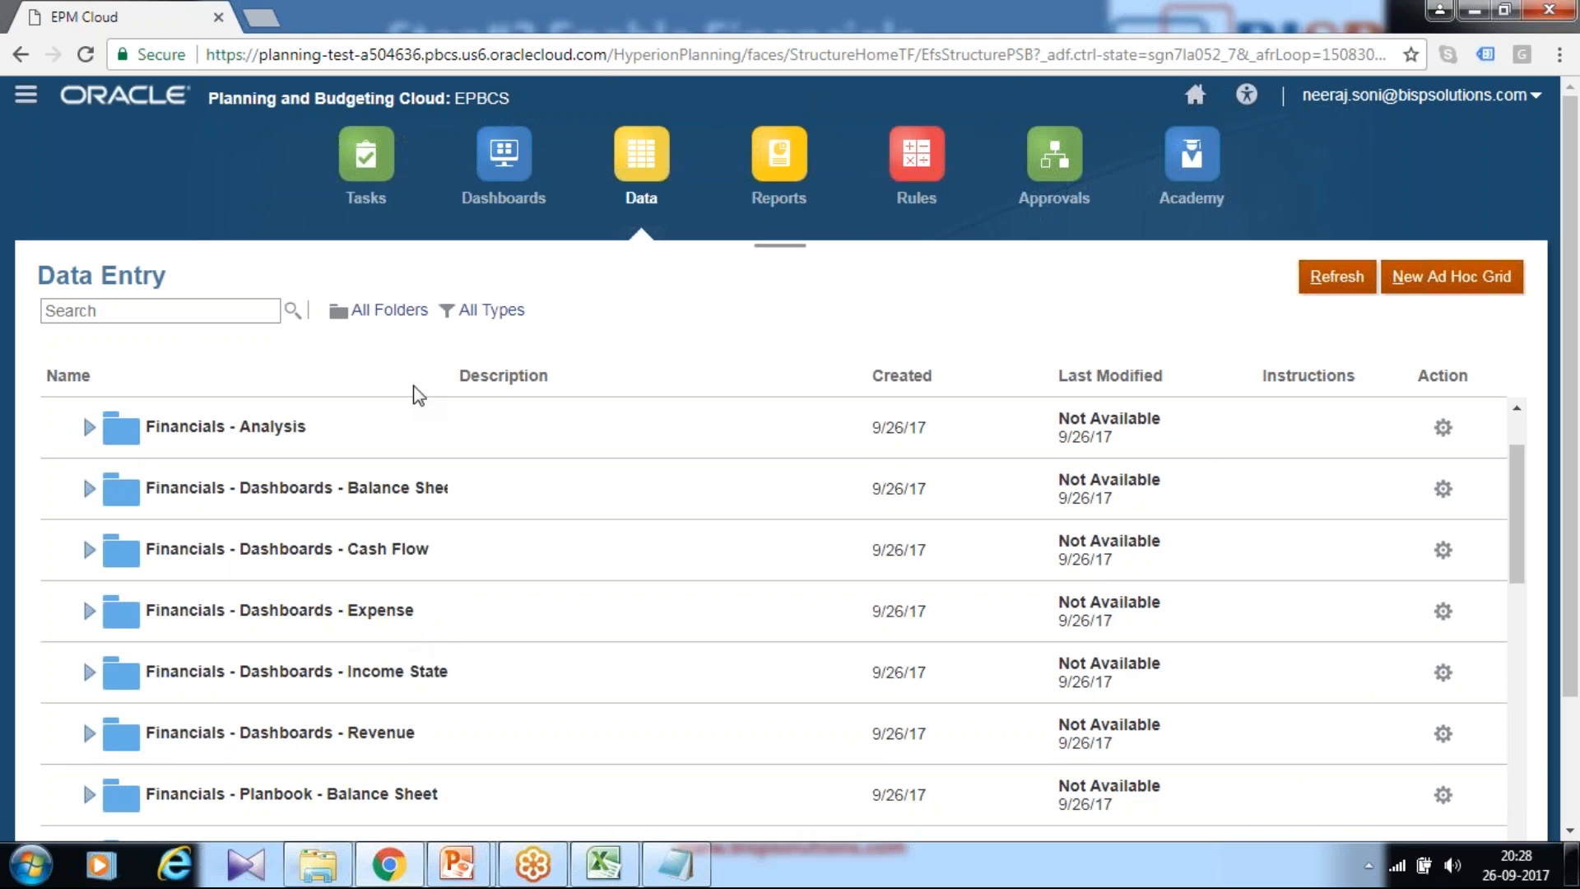
mouse_move(466, 866)
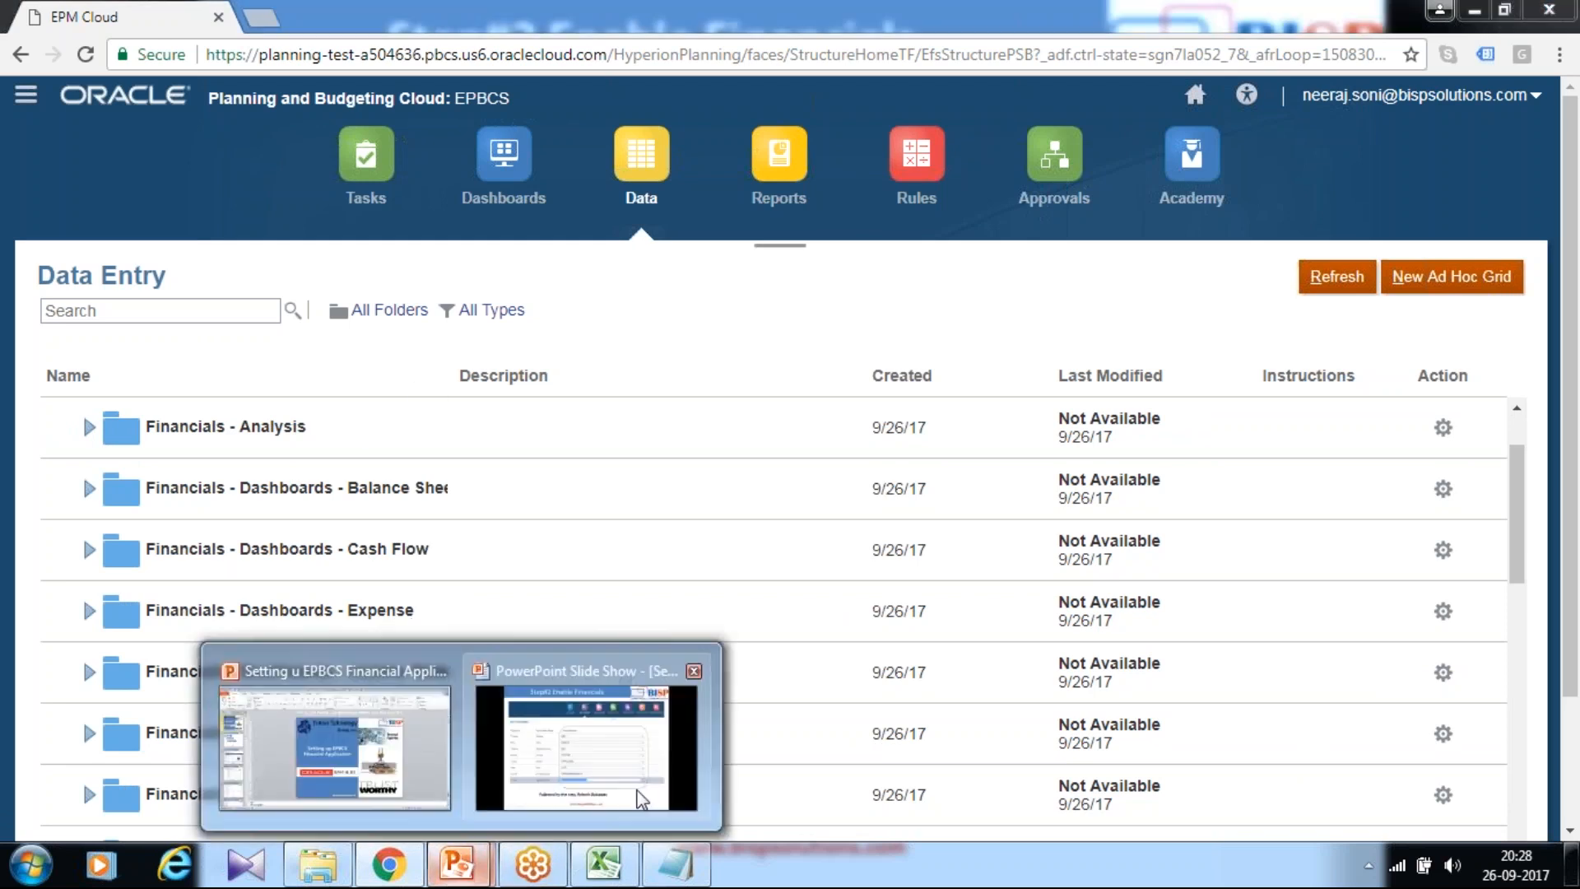
left_click(640, 796)
key("Right")
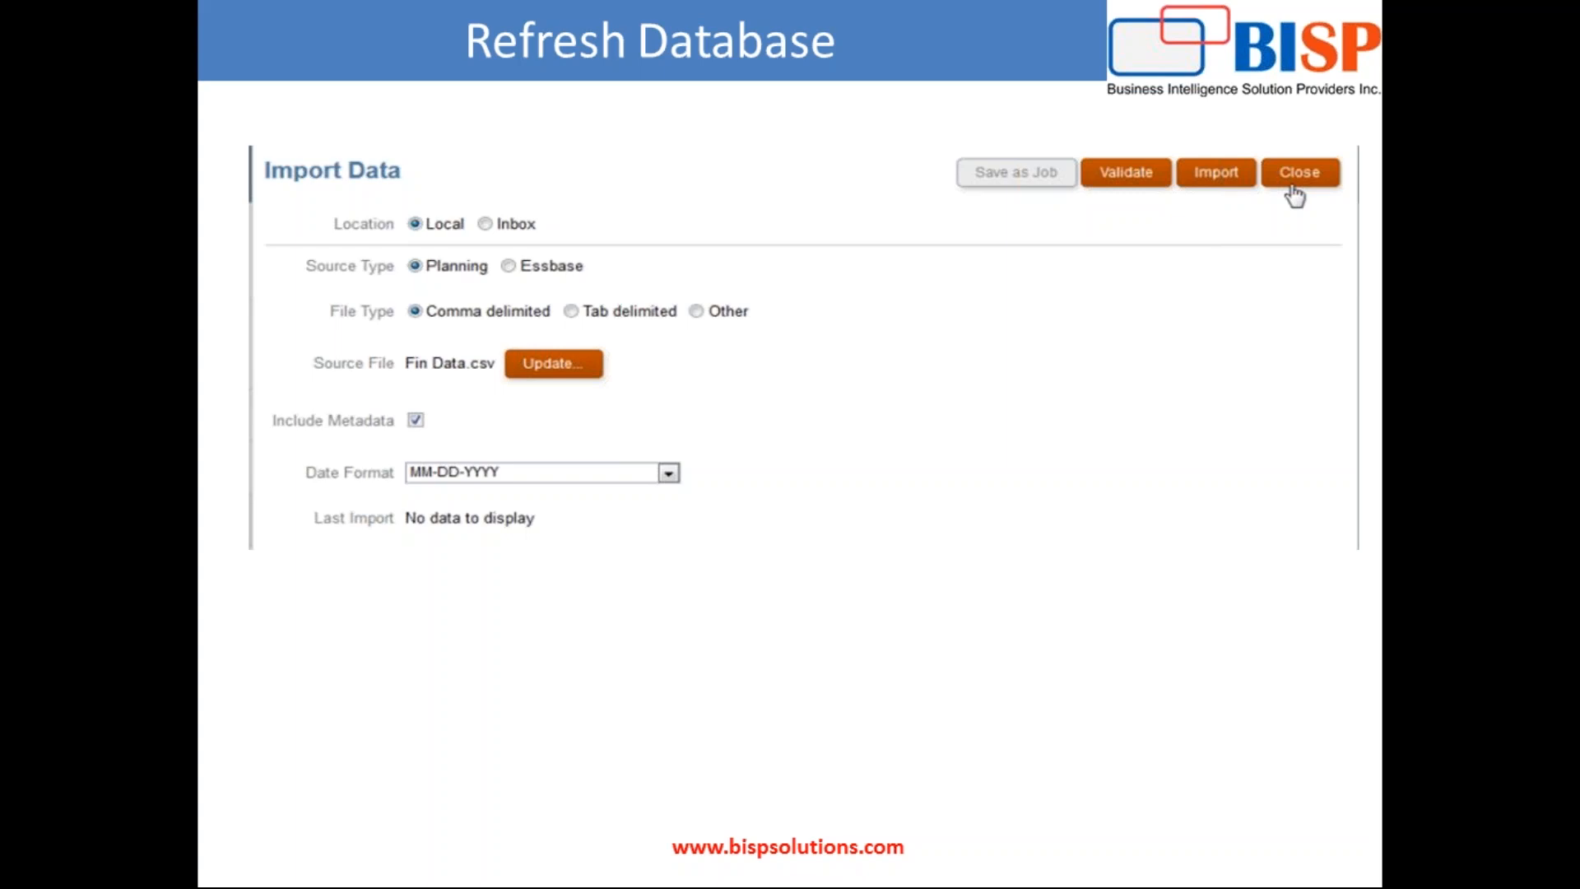
key("alt+Tab")
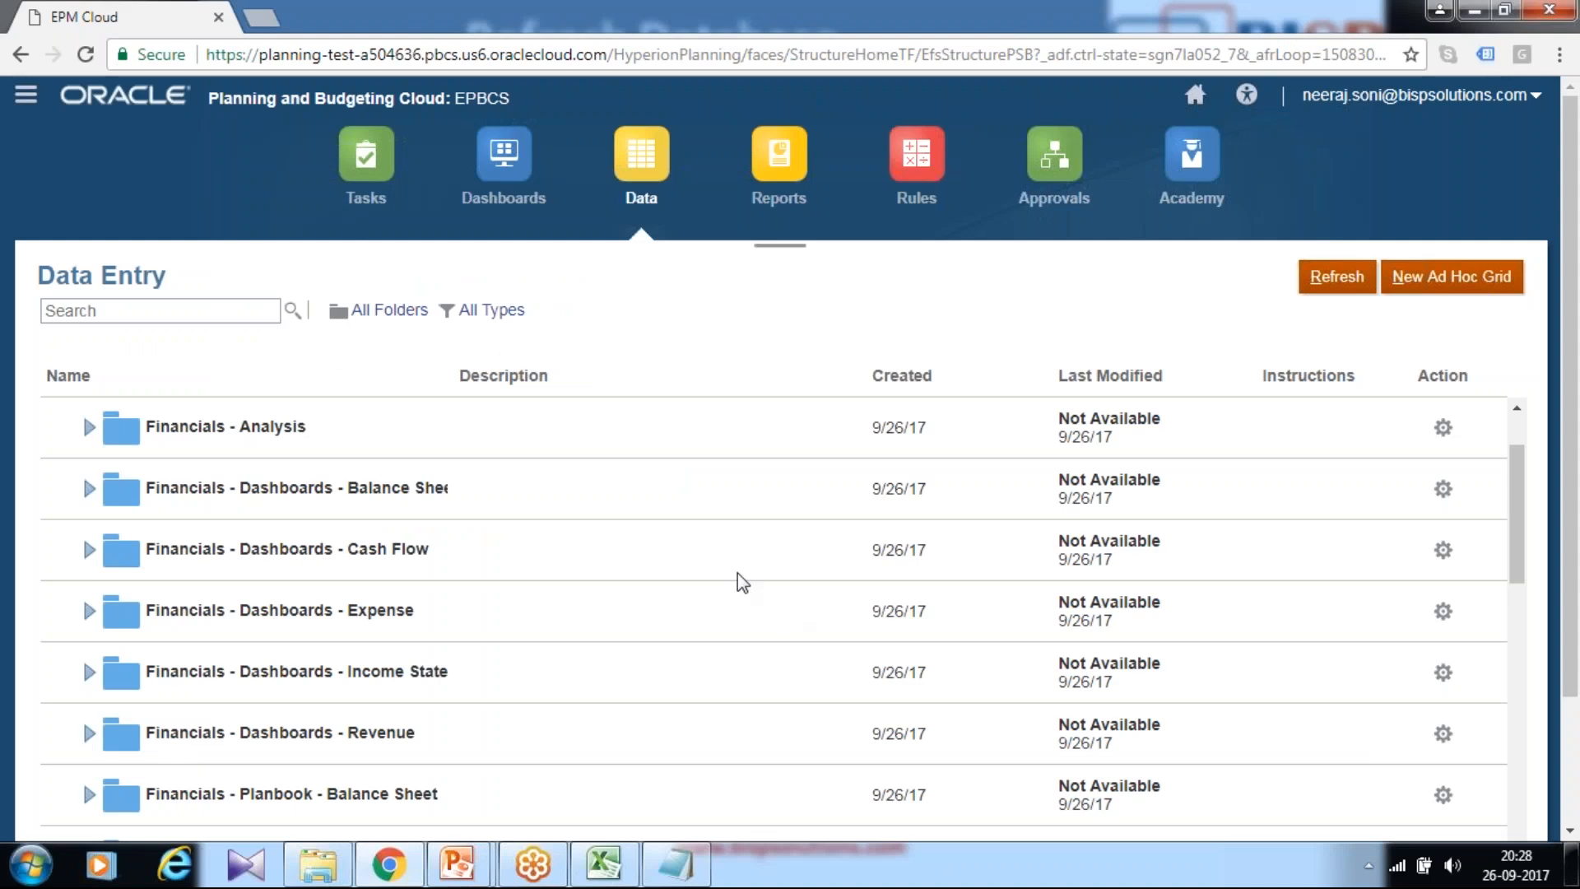
scroll(790, 547, "up", 2)
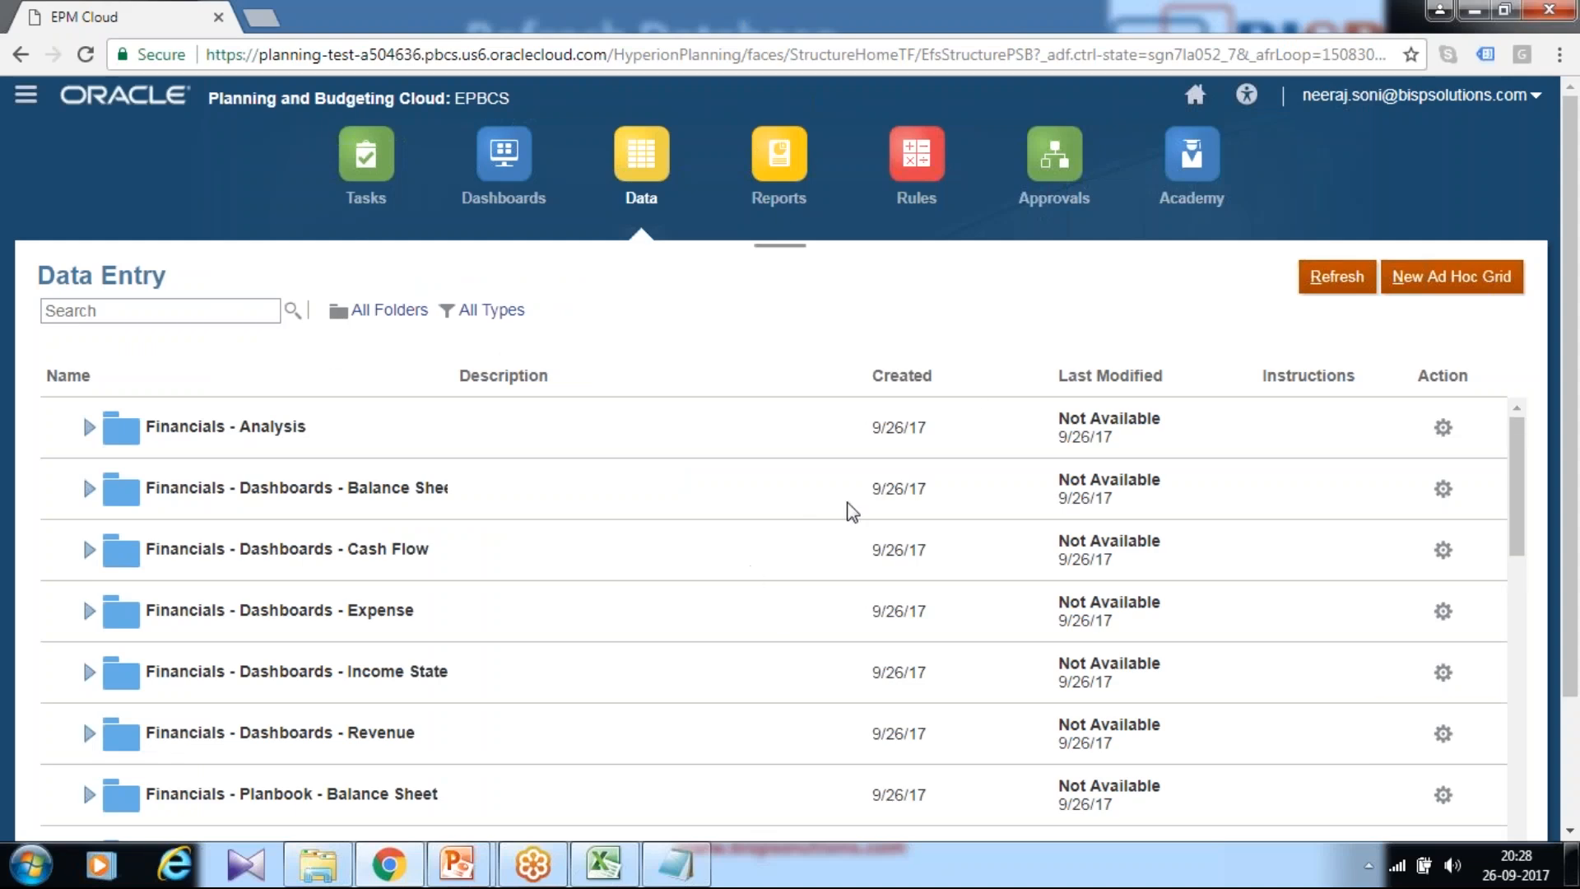
left_click(1195, 99)
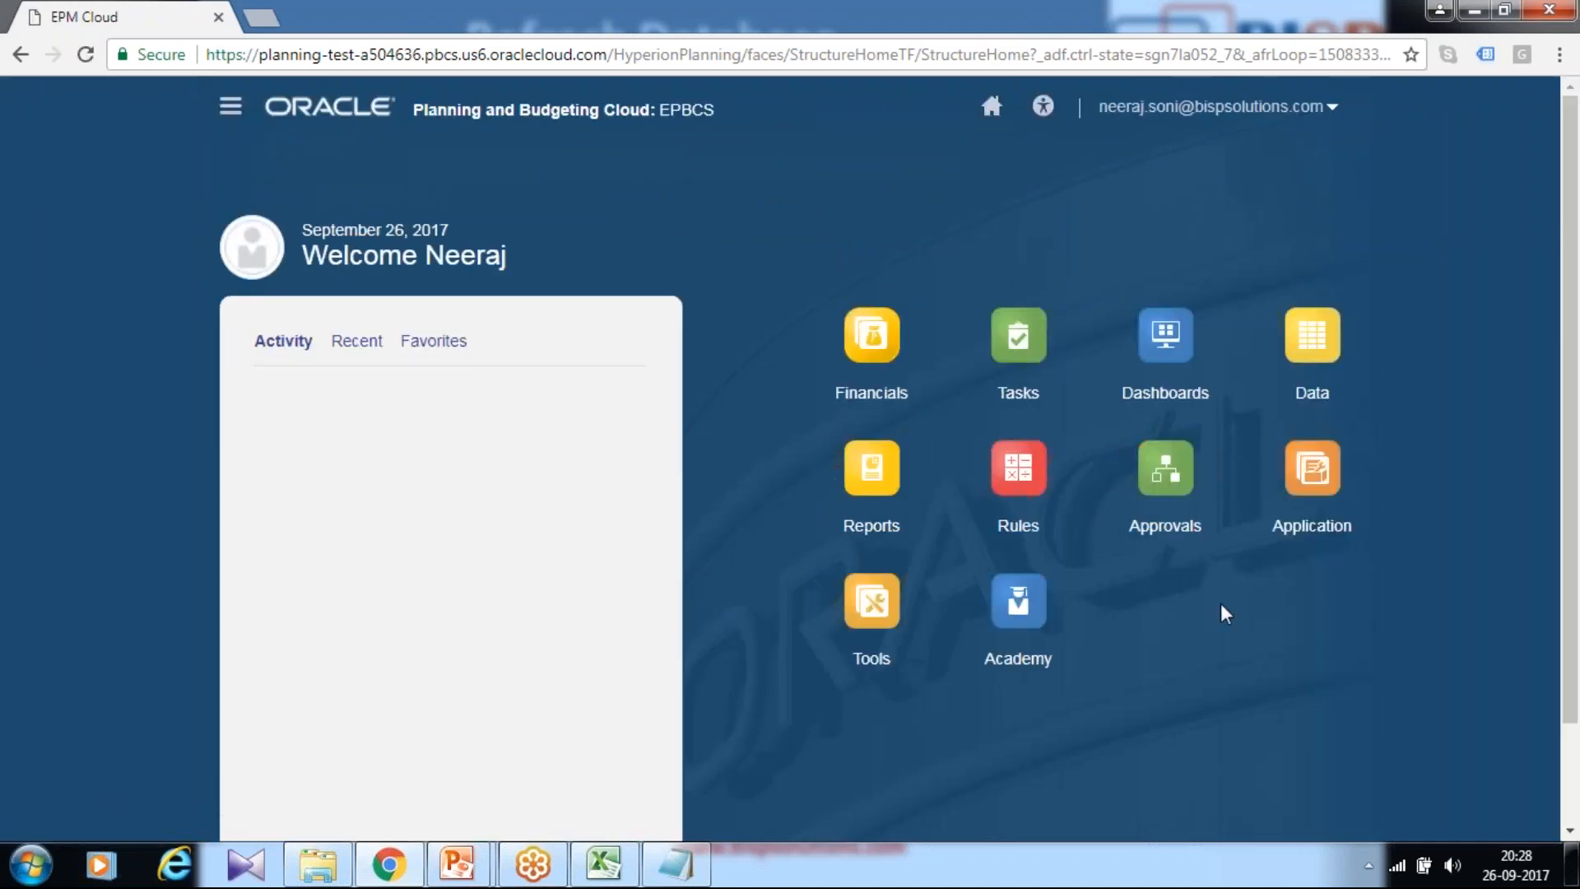
Step: Open Application > Configure, switch to Financials, and show its Actions list
left_click(1324, 525)
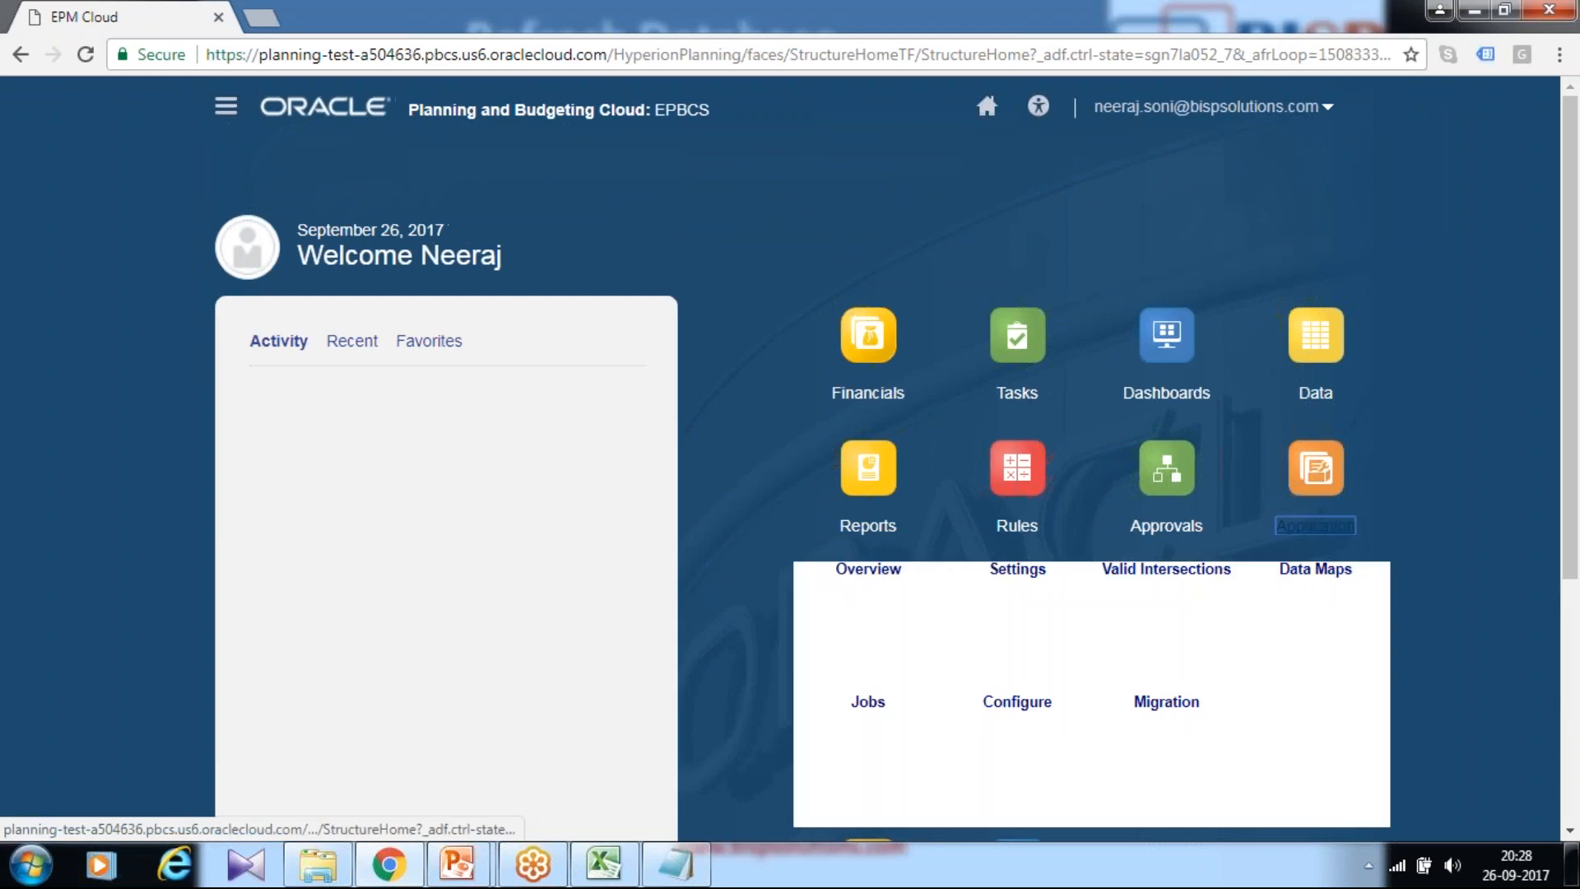
scroll(1242, 663, "down", 1)
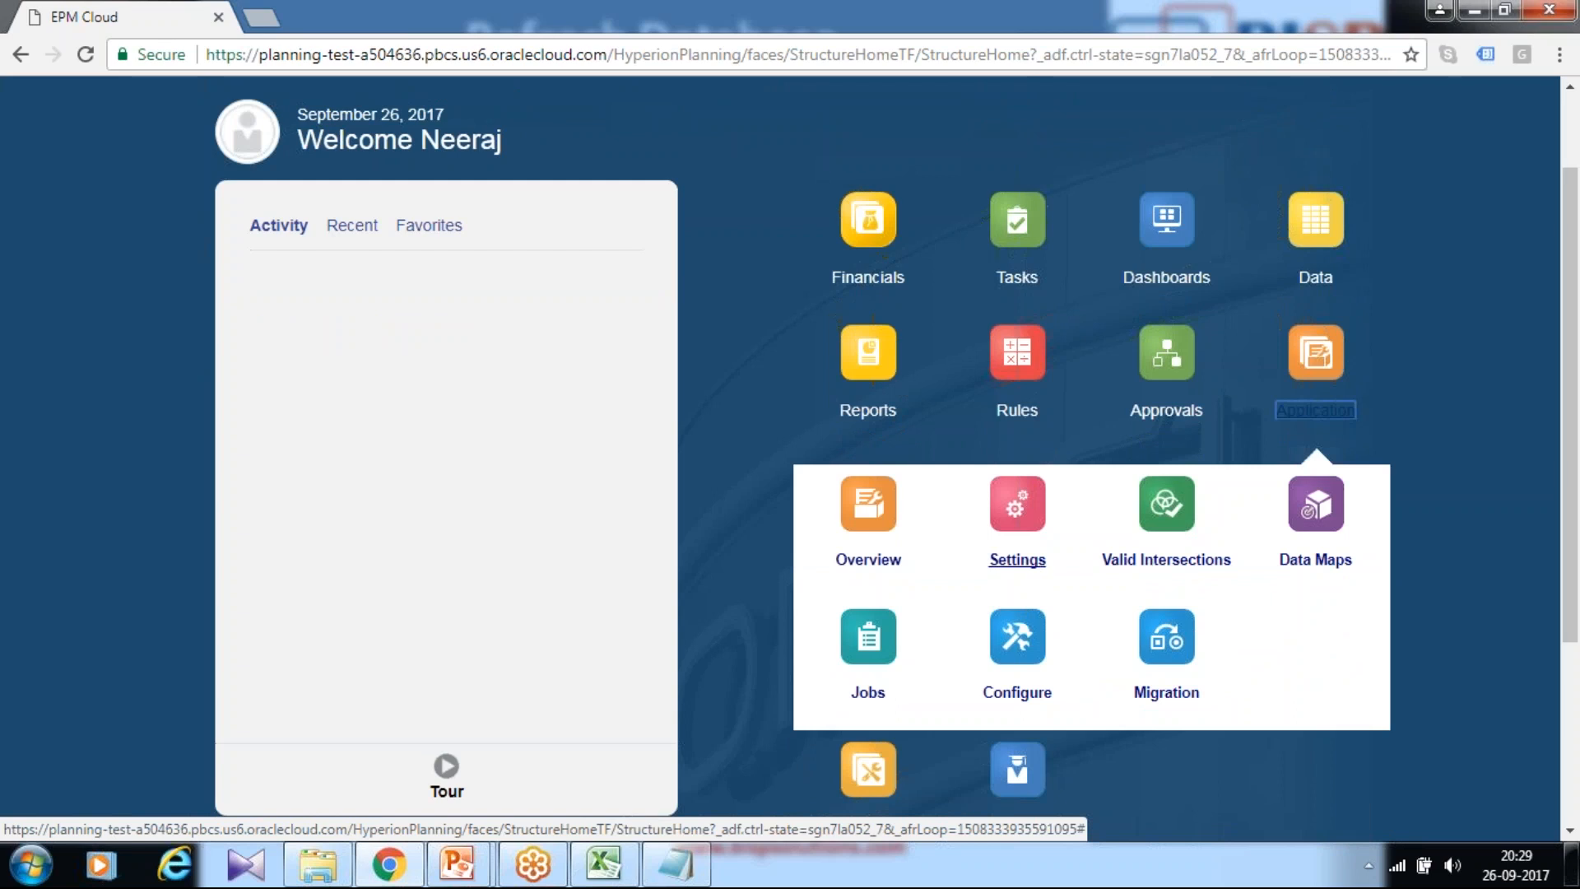
left_click(1017, 636)
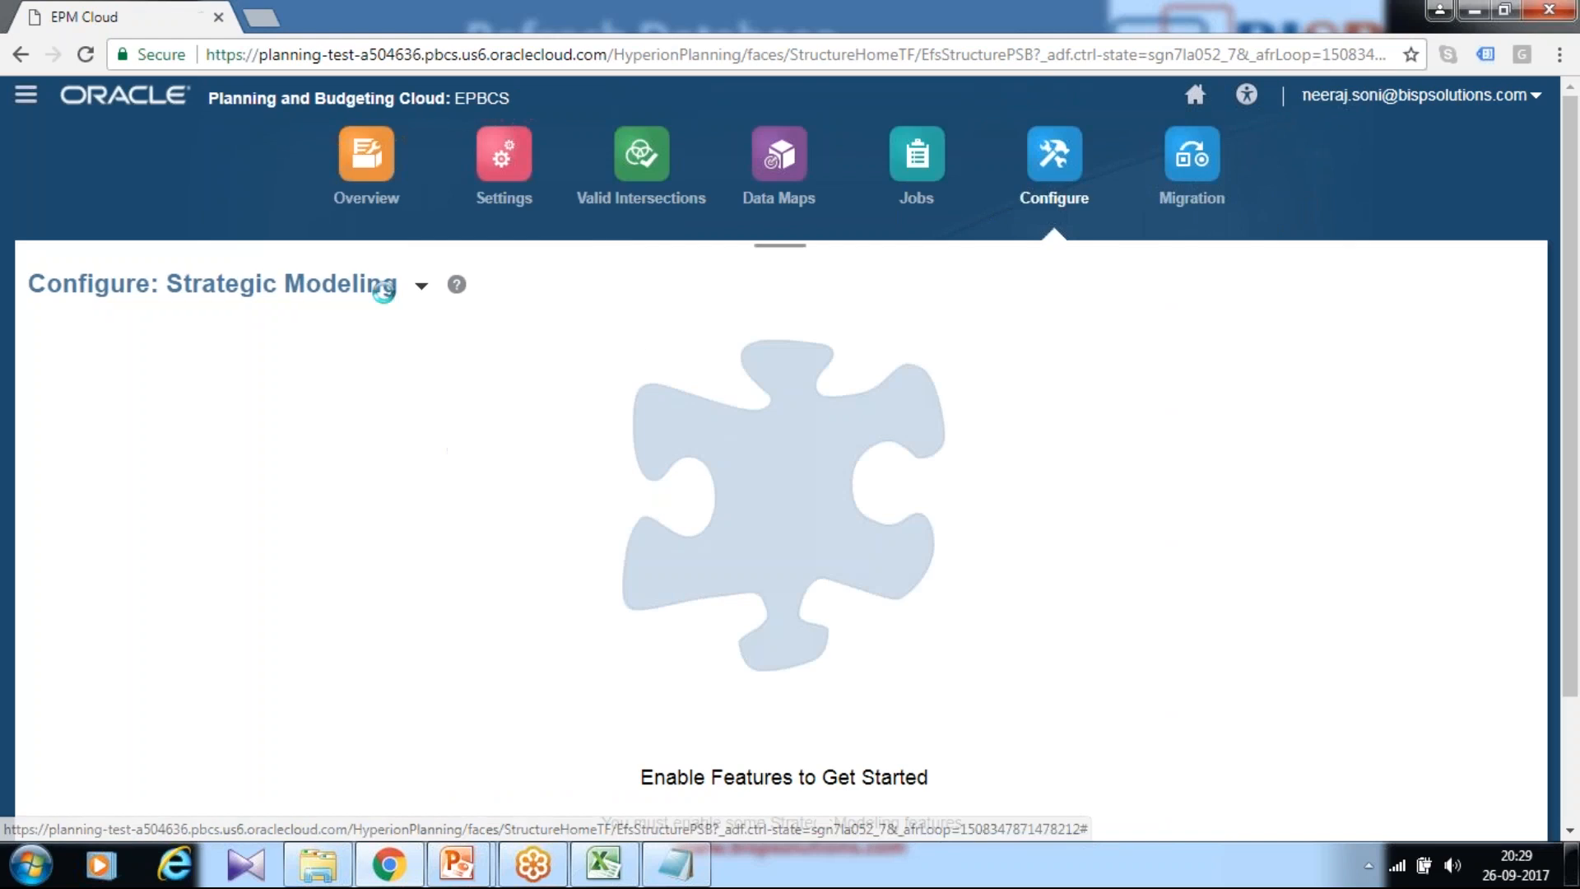
left_click(422, 286)
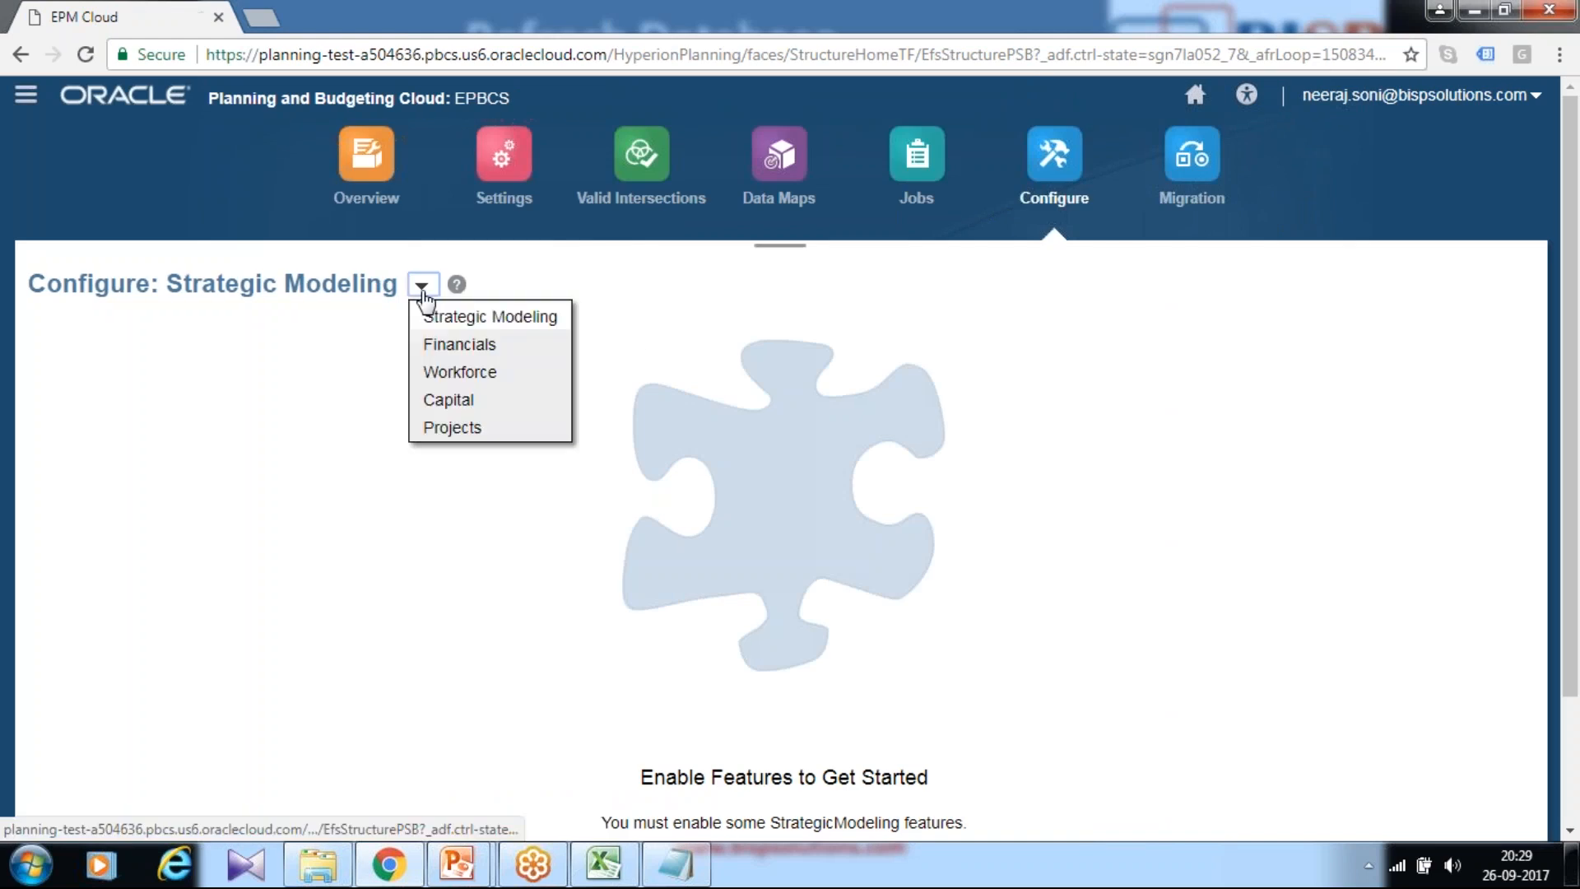
left_click(474, 345)
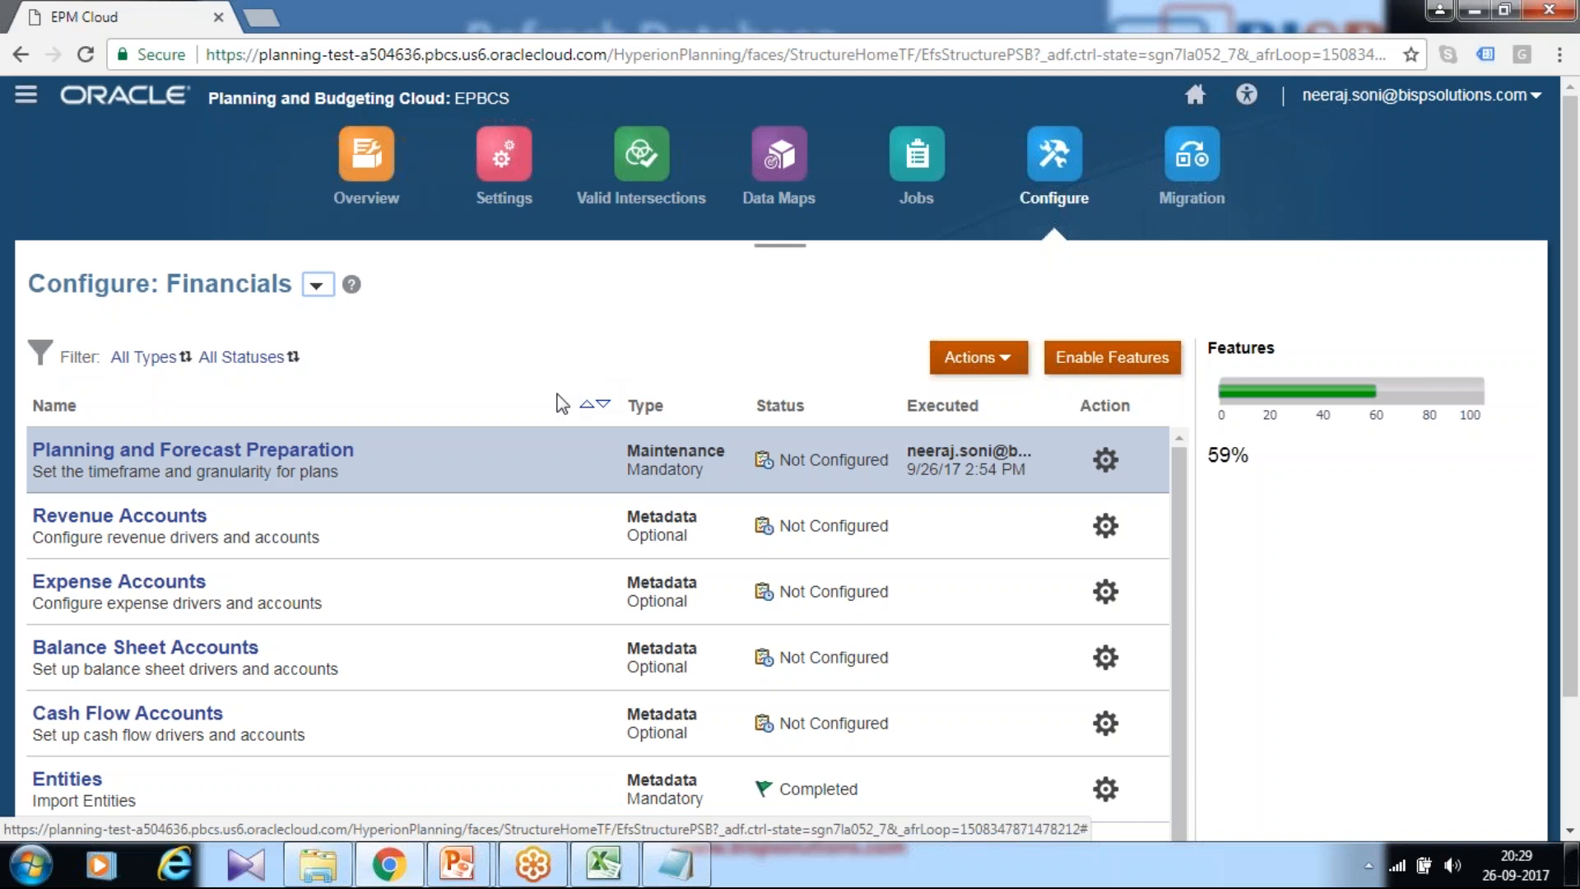
scroll(565, 409, "down", 1)
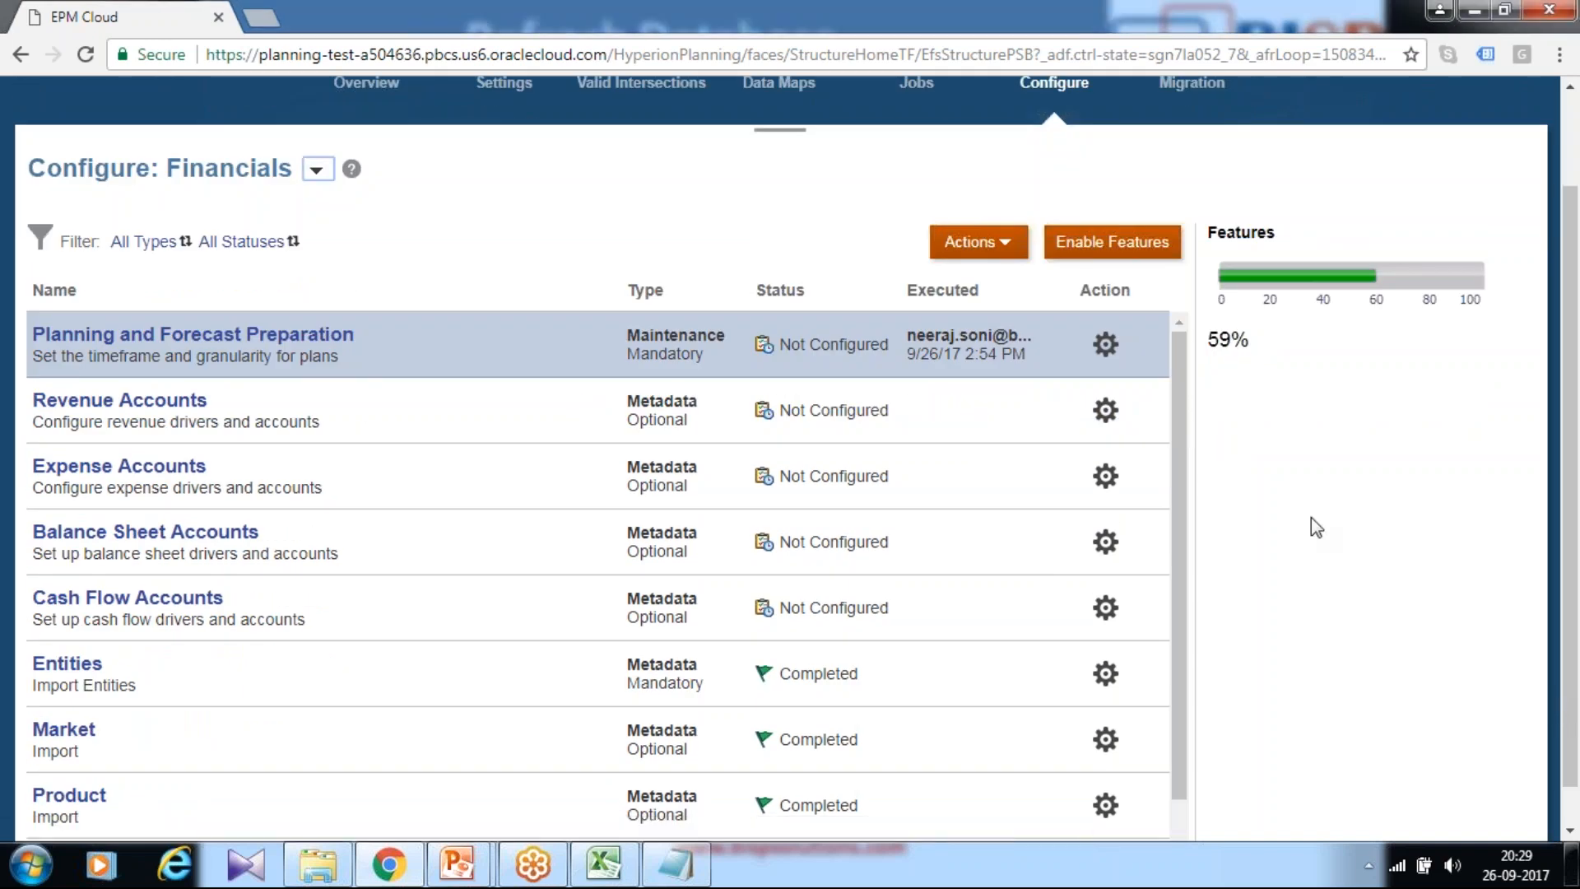
left_click(1007, 249)
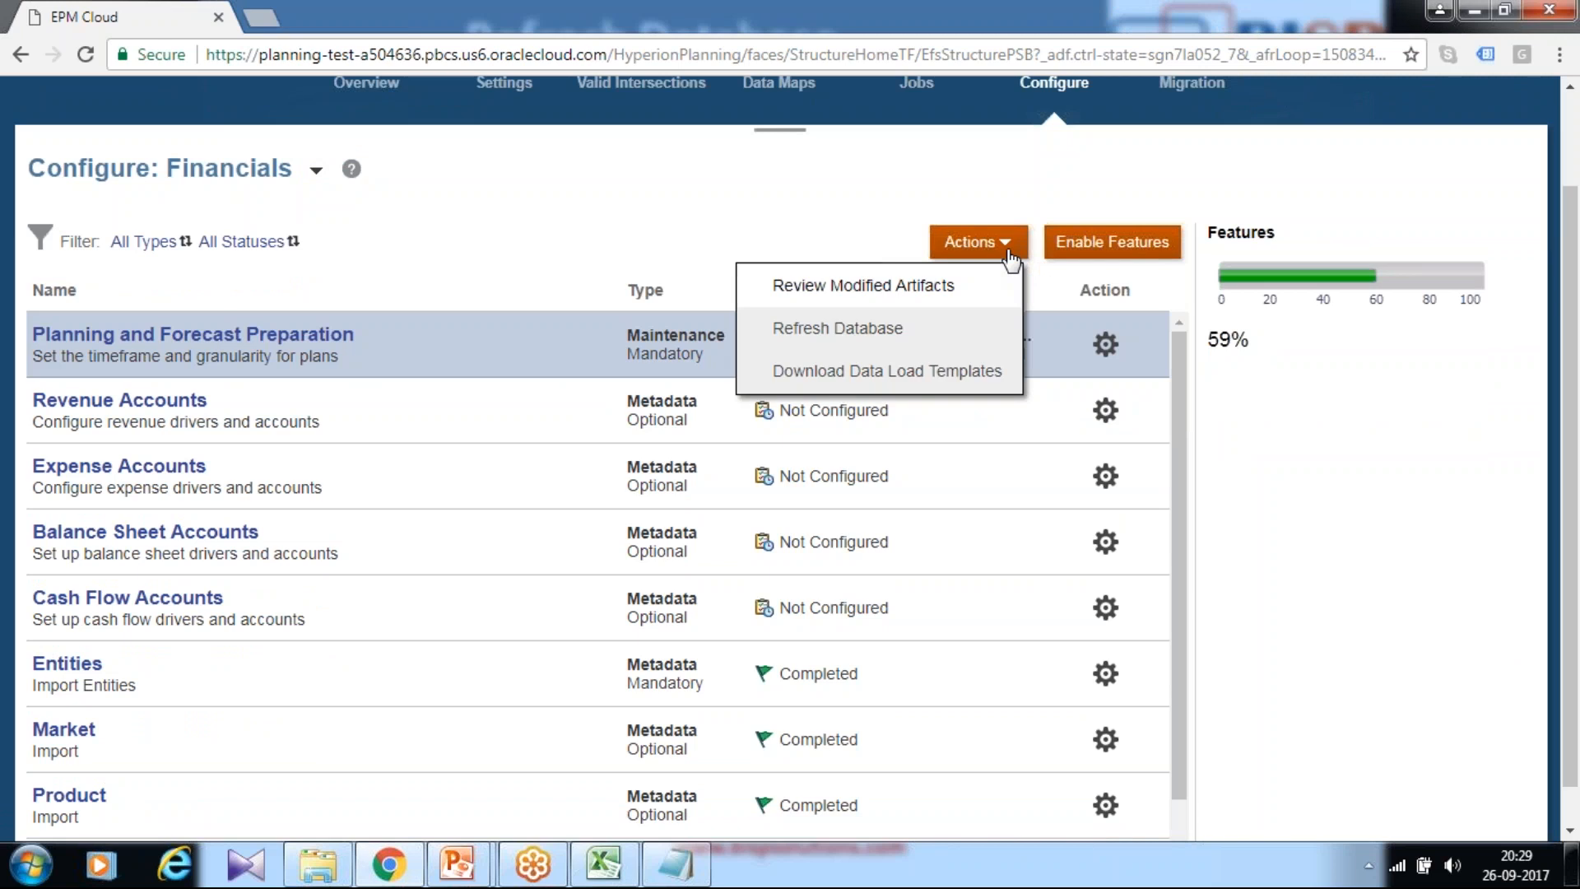
Step: Create and confirm a Refresh Database, then close it after it succeeds (50 of 50 steps)
left_click(899, 331)
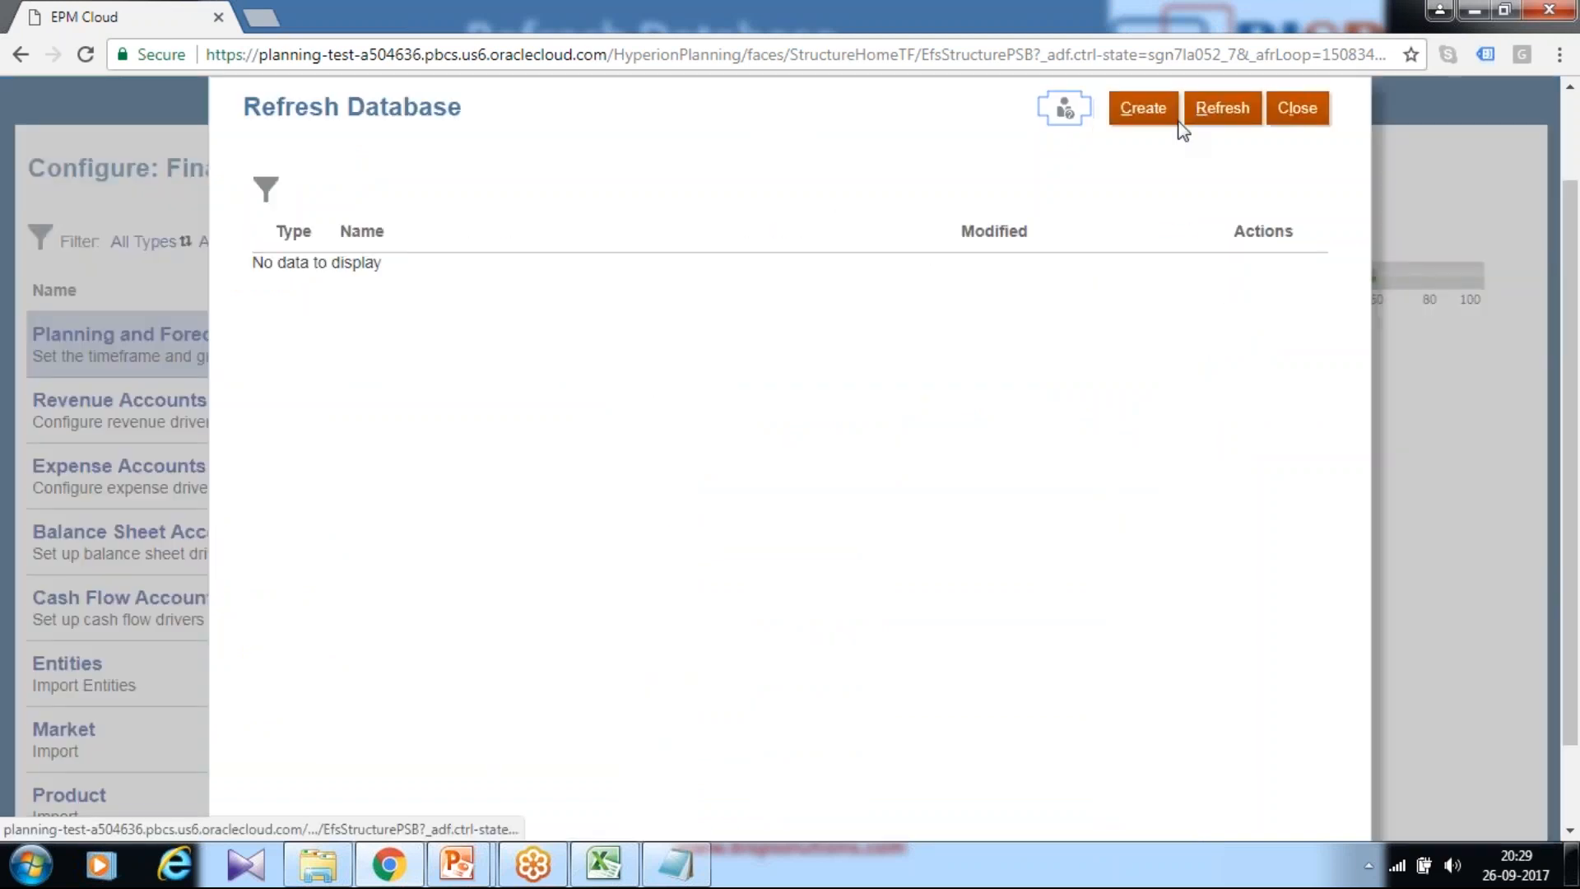
left_click(1143, 108)
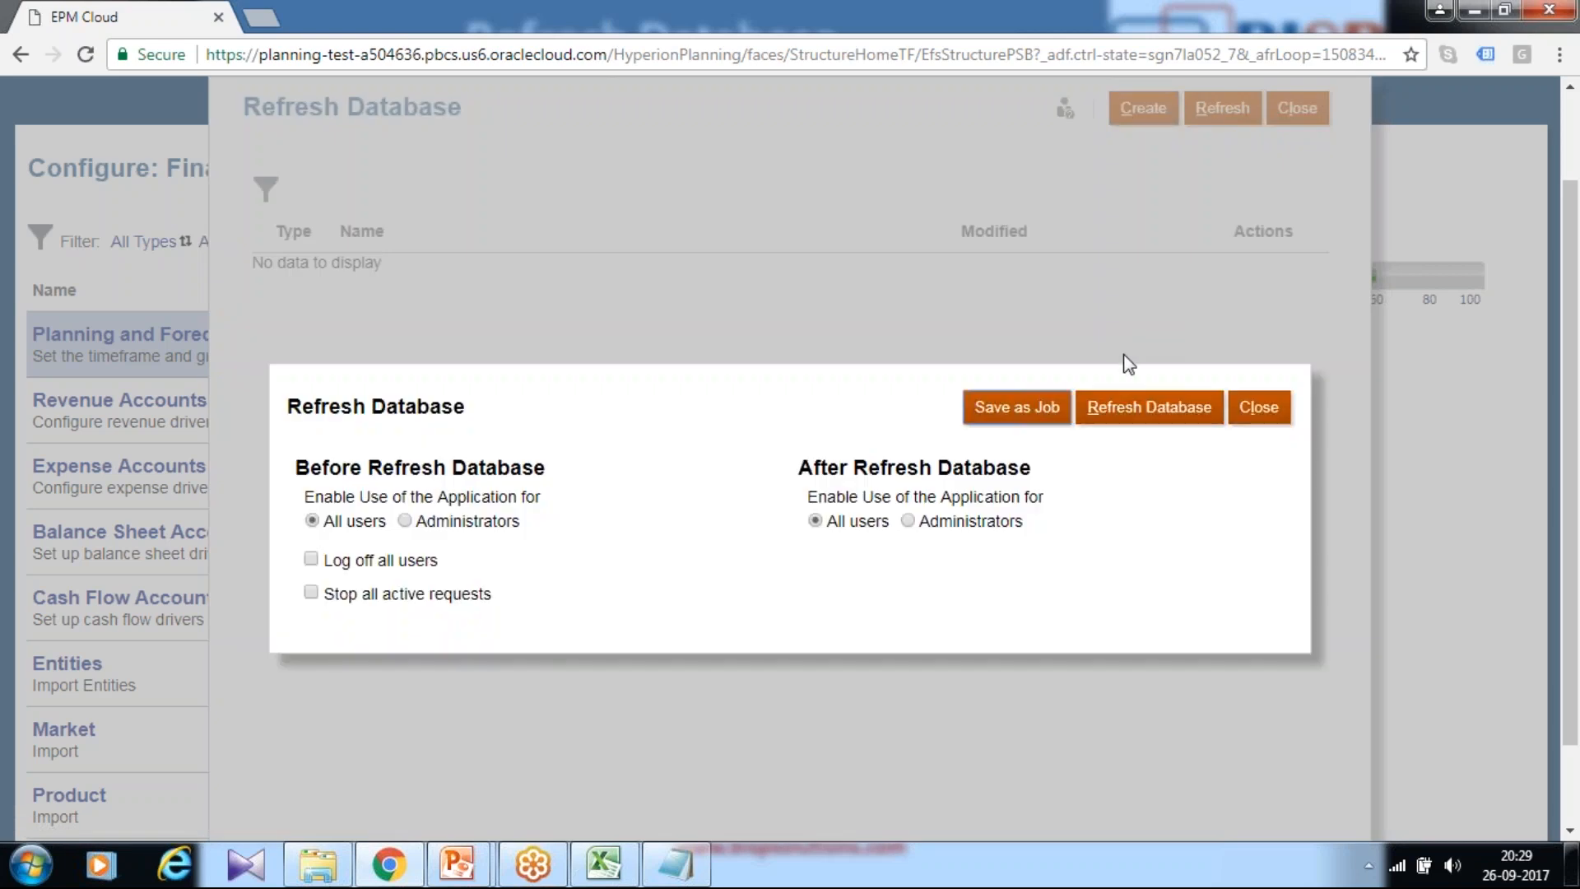
left_click(1108, 413)
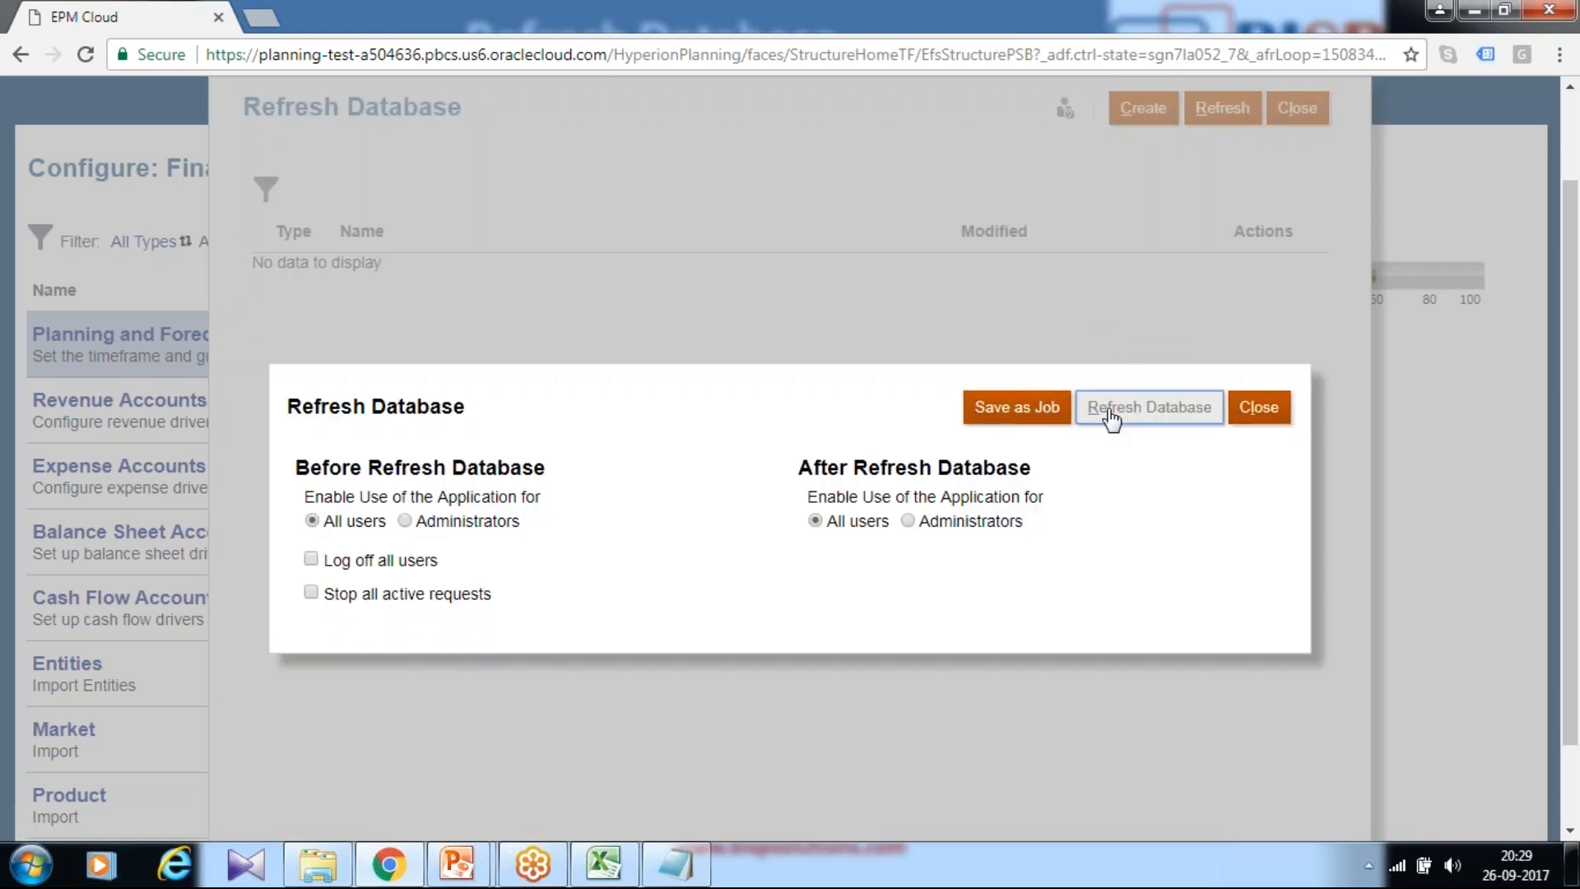
left_click(671, 589)
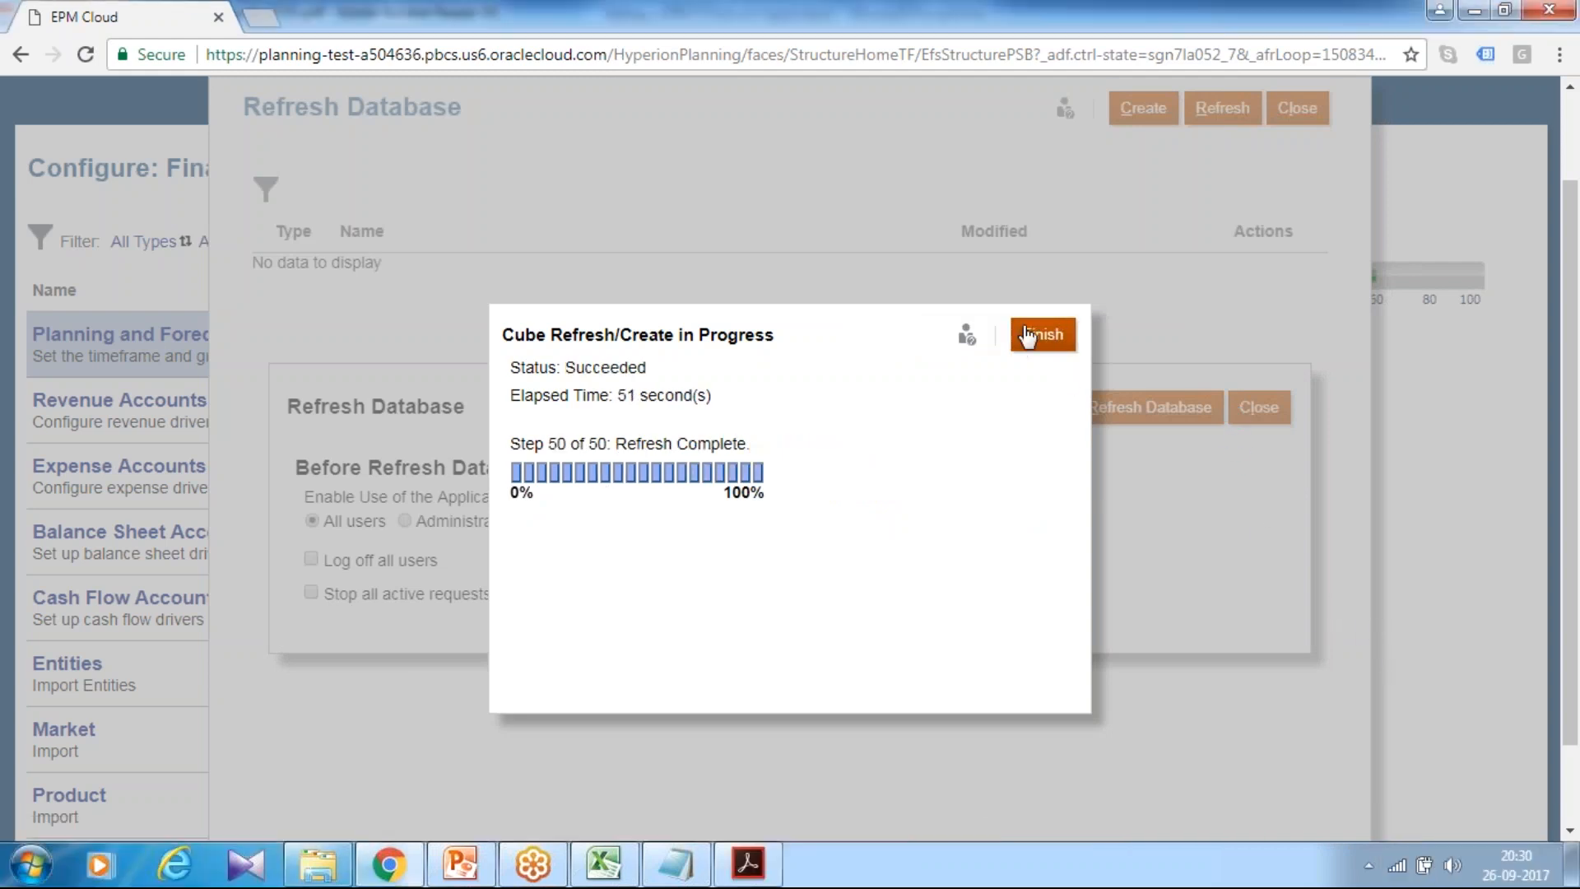
left_click(1038, 333)
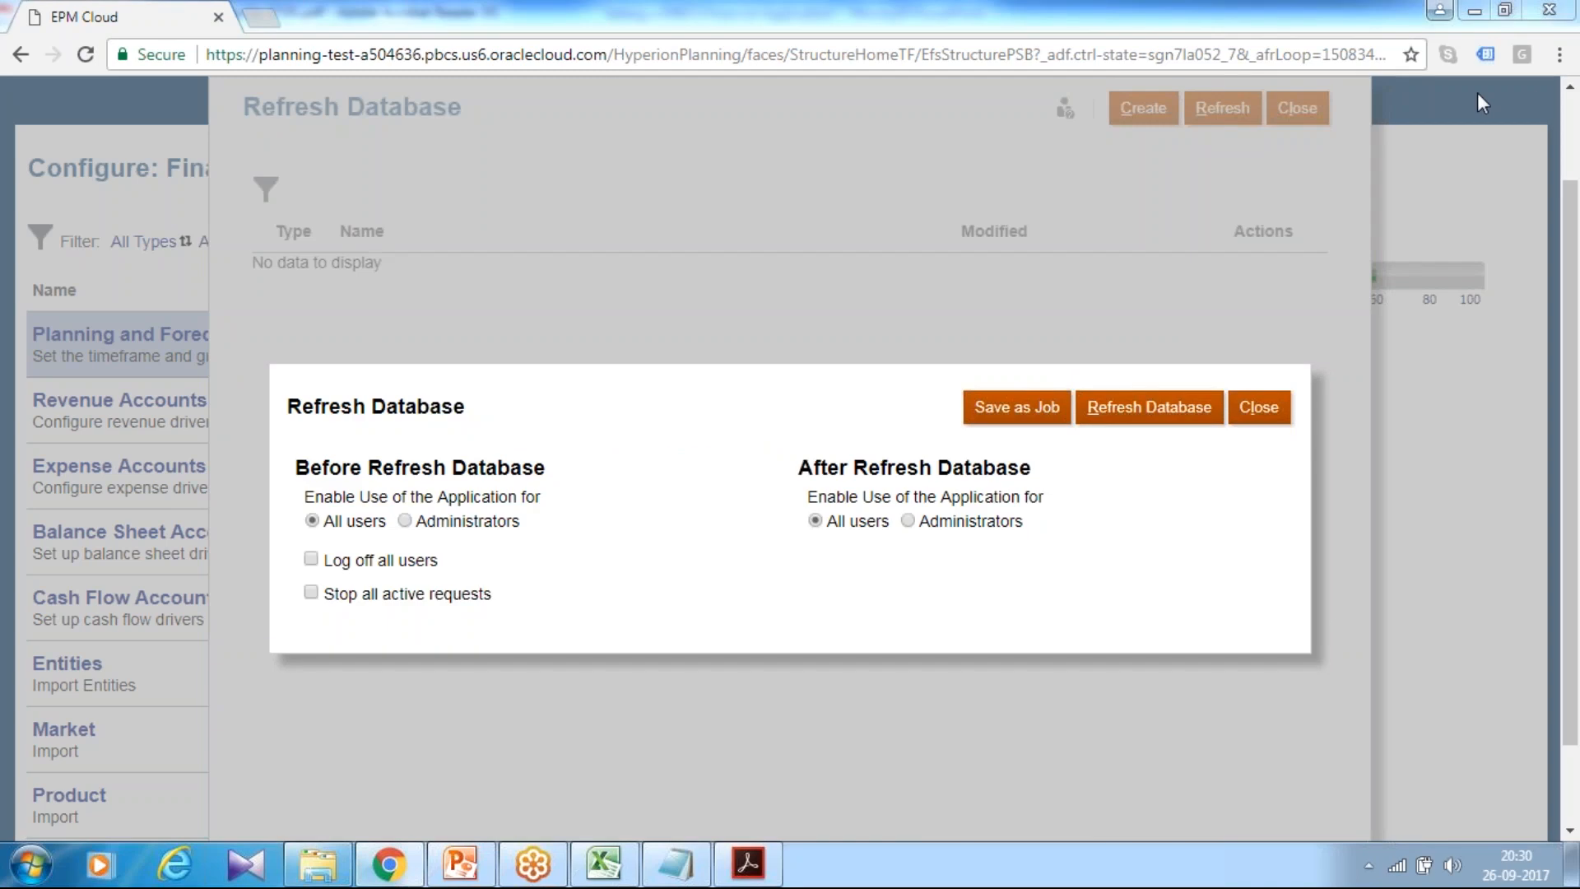
left_click(1255, 408)
left_click(1305, 120)
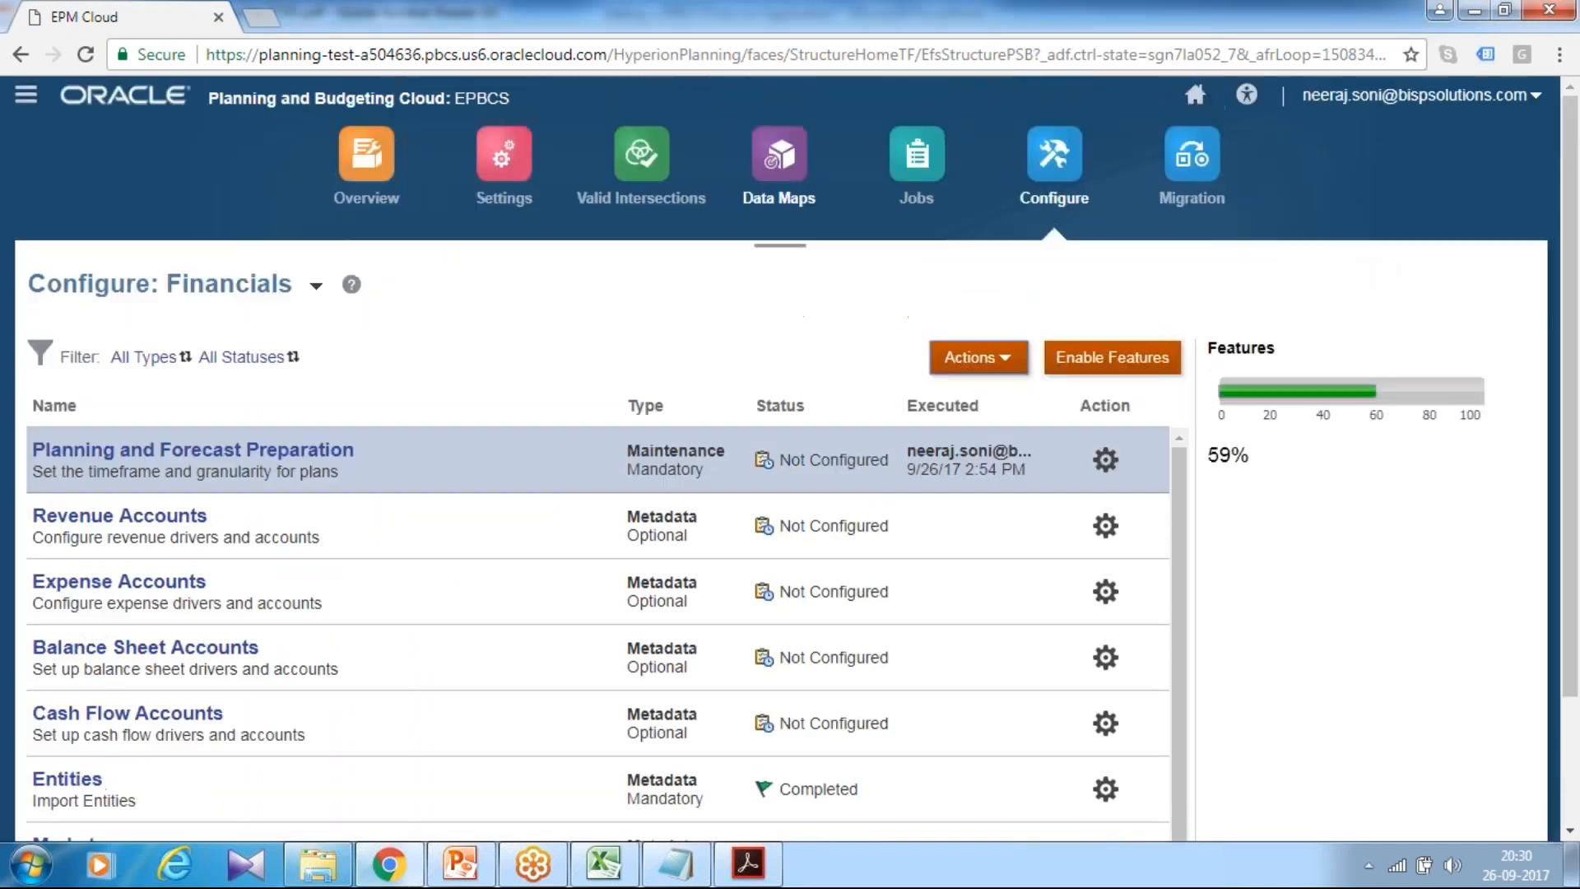
Step: From the Application overview, run another Refresh Database and close it after it succeeds
left_click(366, 153)
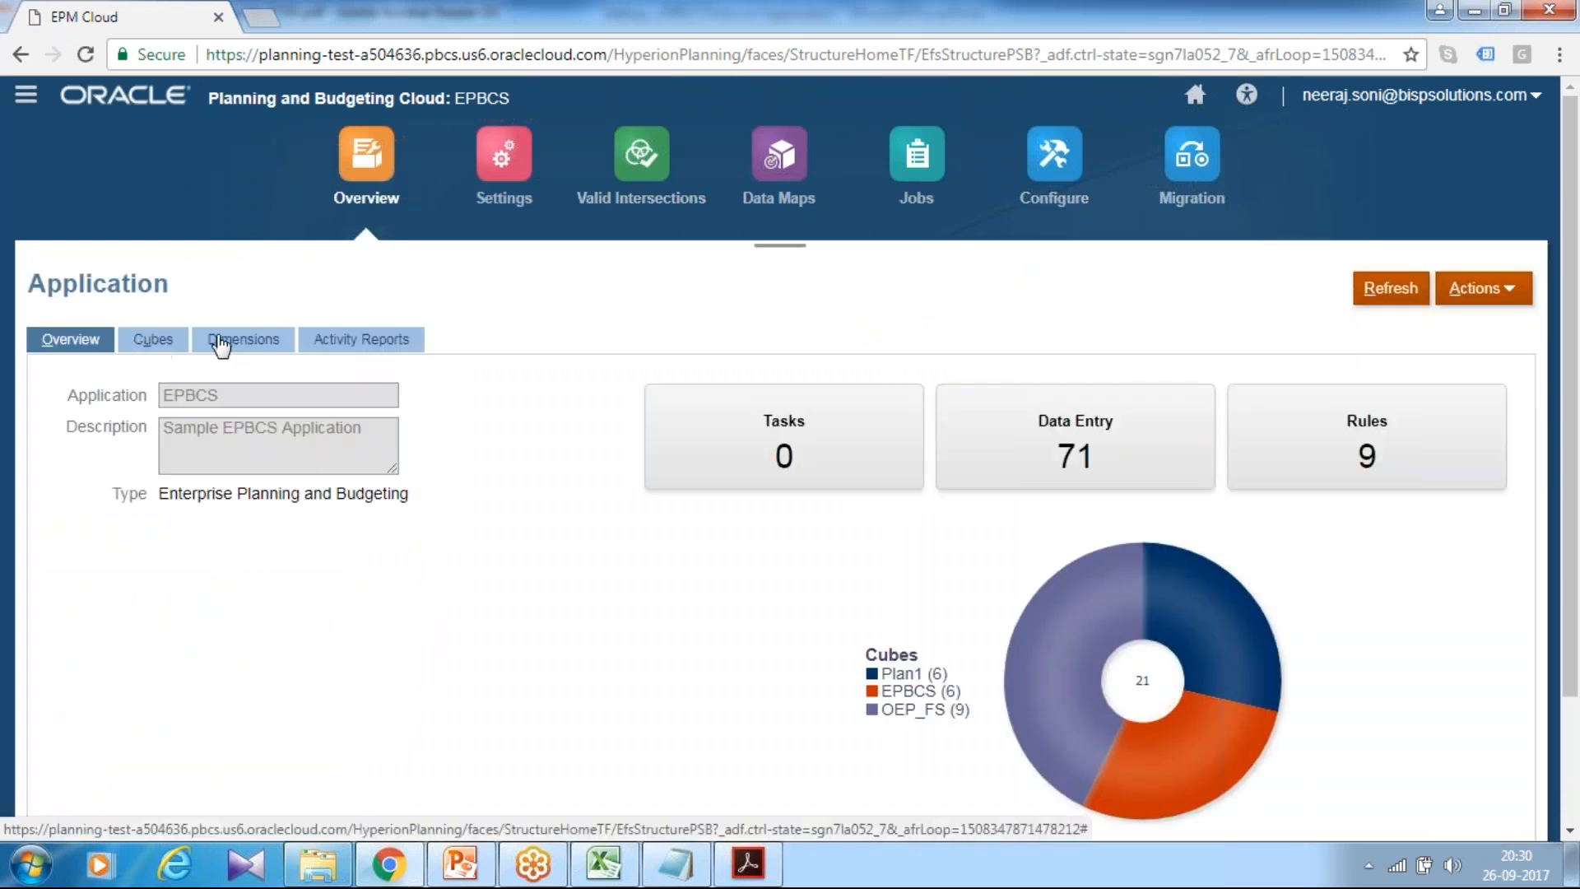
left_click(1519, 293)
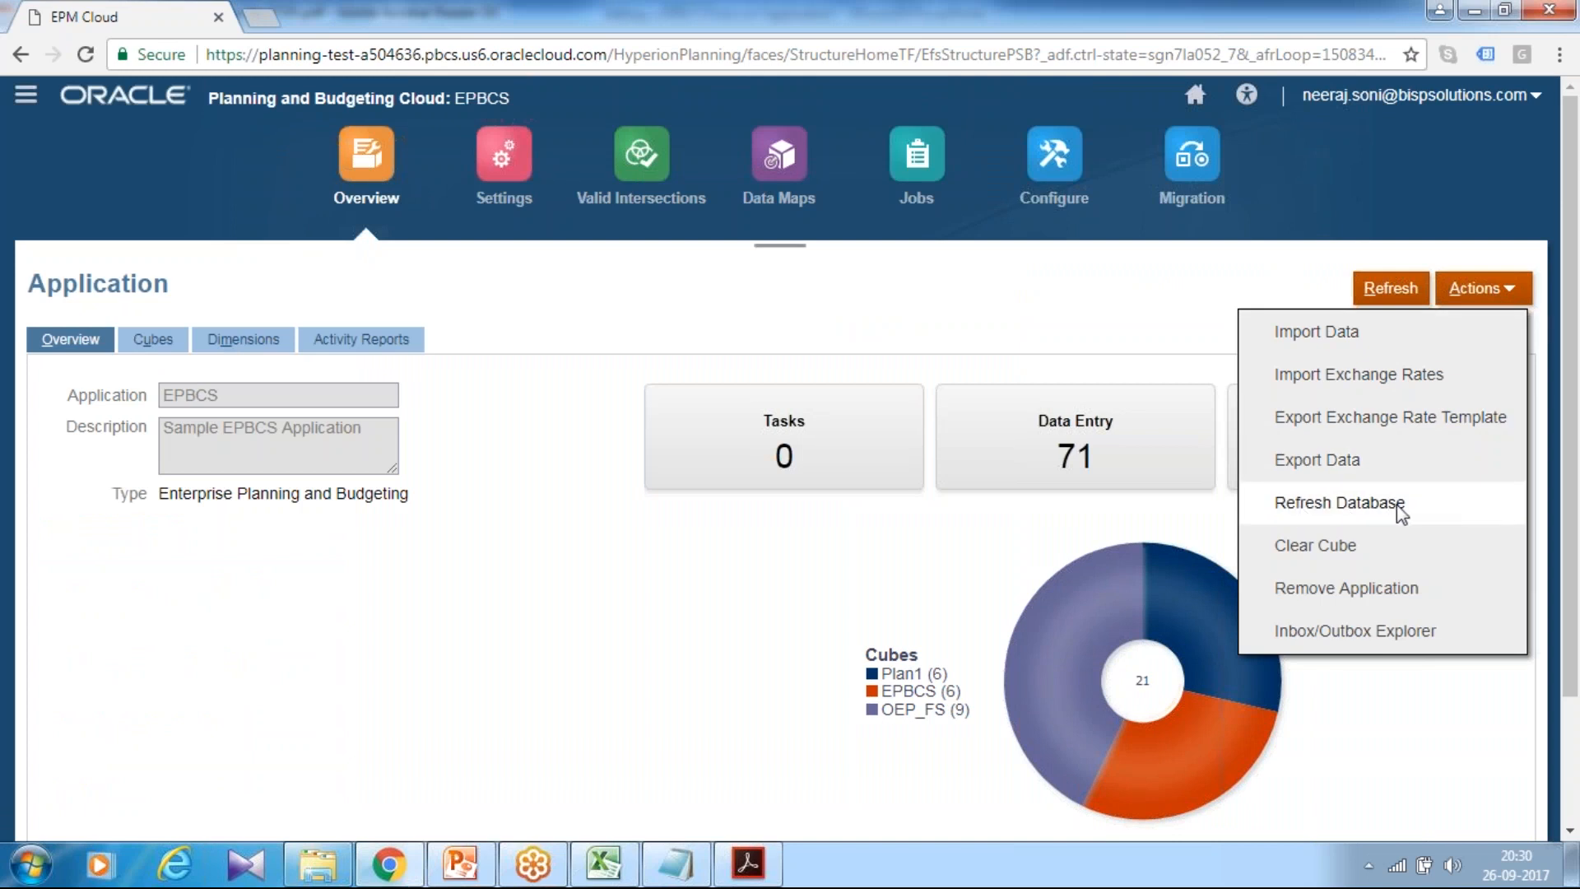
left_click(1389, 514)
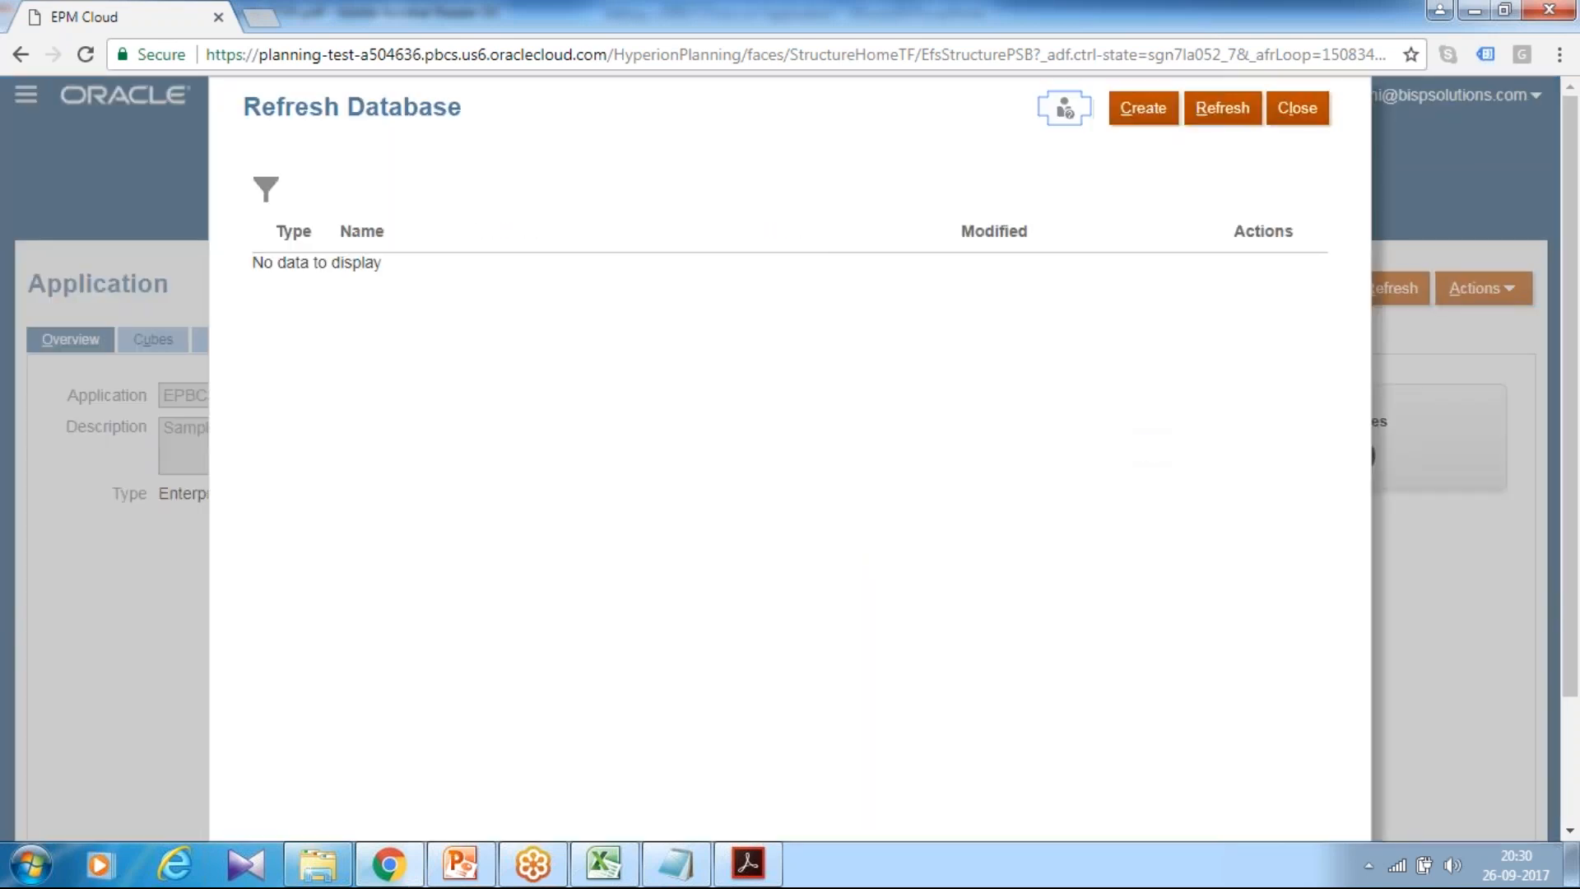
left_click(1143, 108)
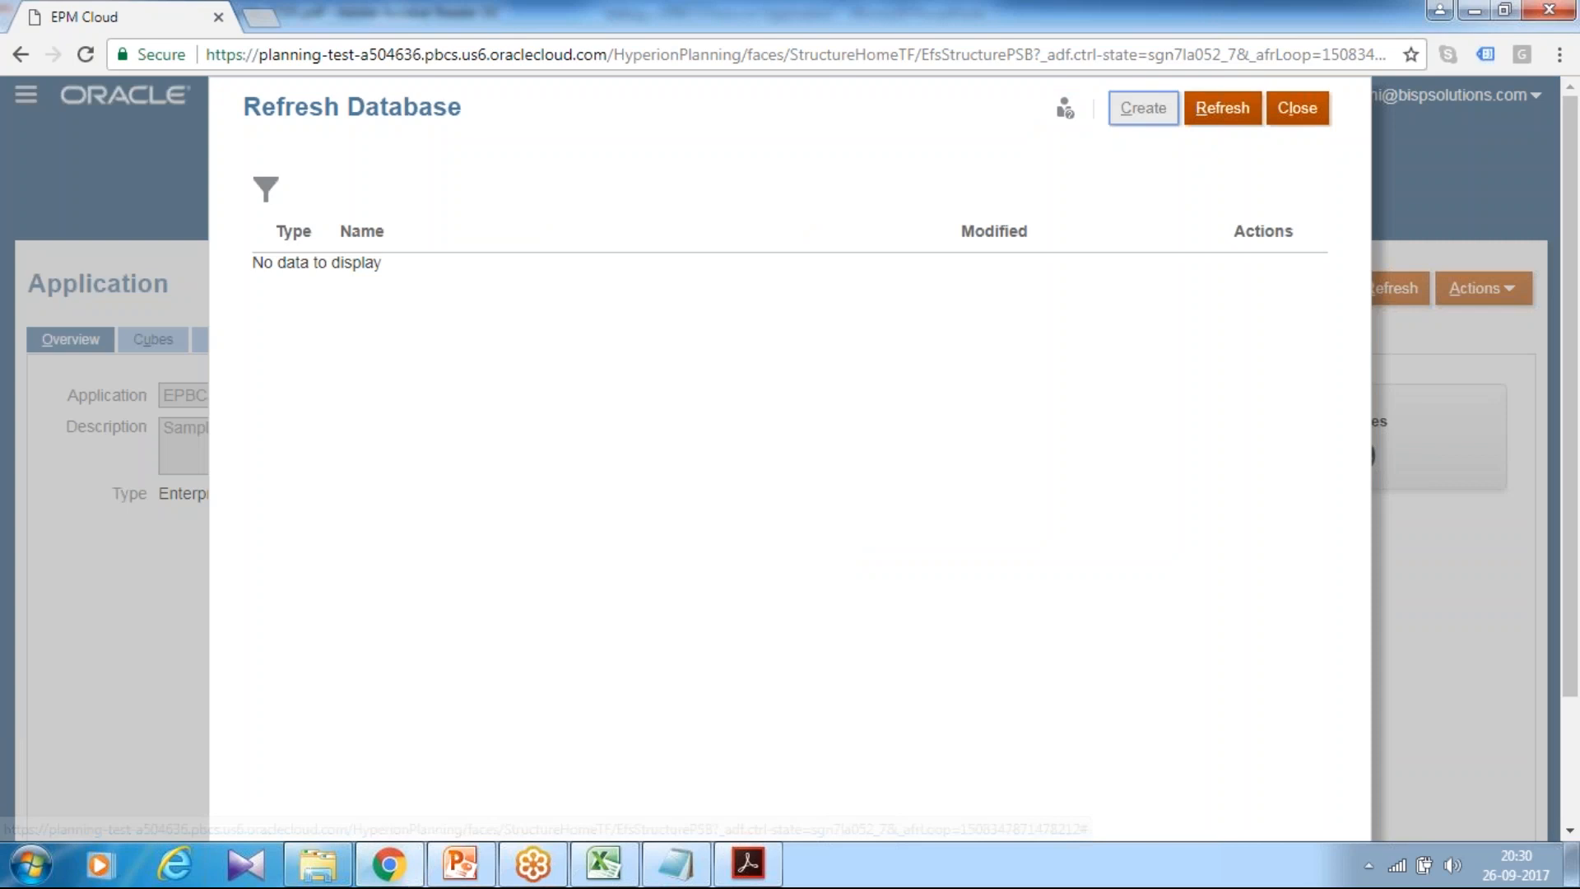
left_click(1119, 376)
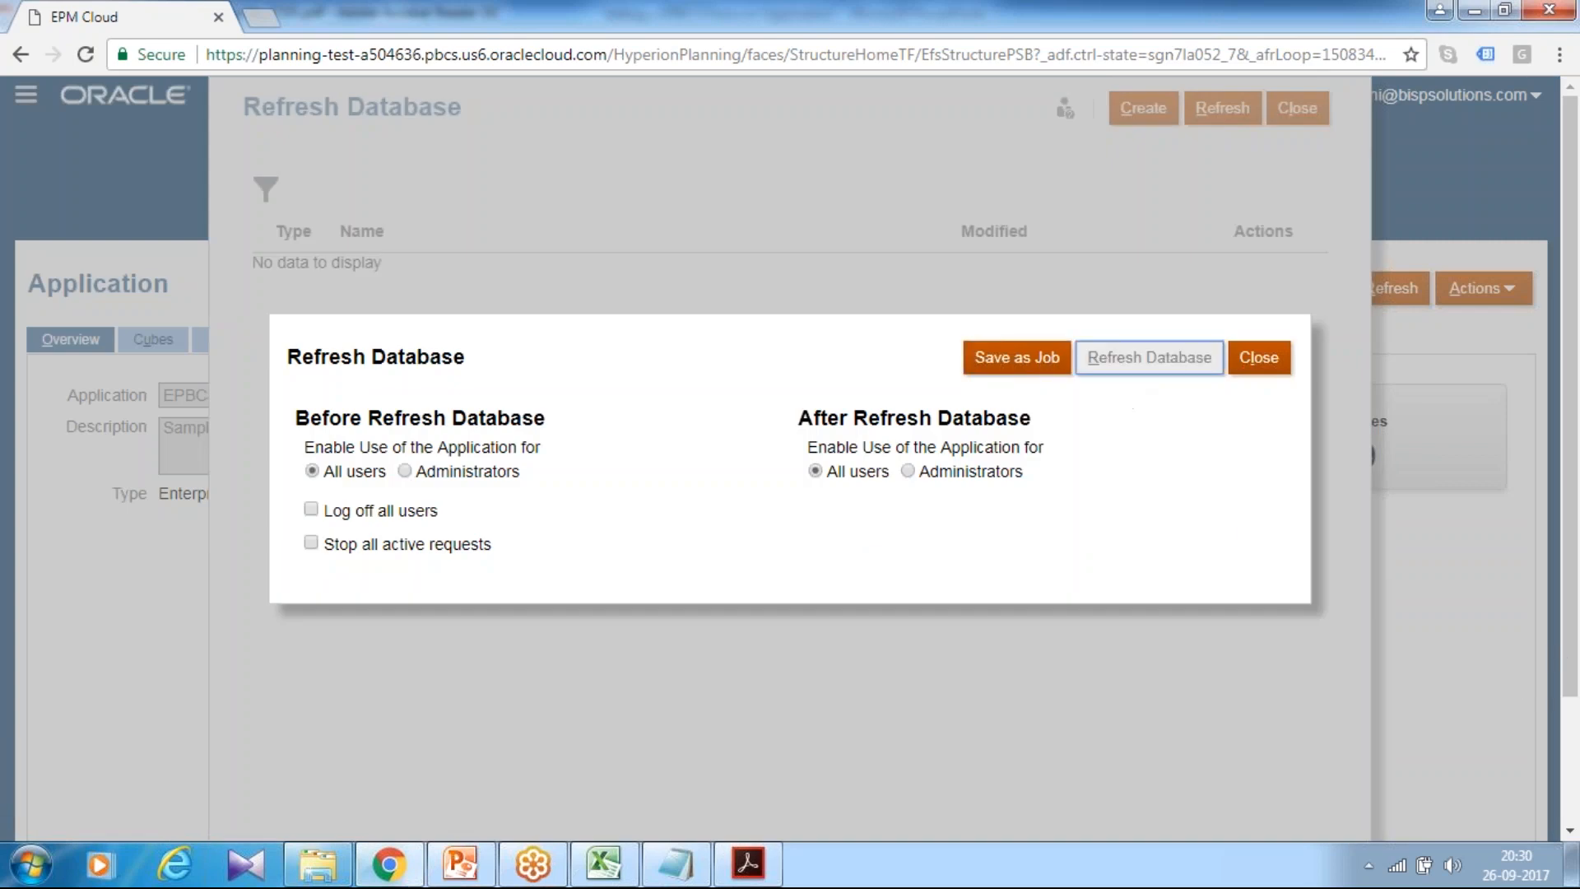
left_click(680, 537)
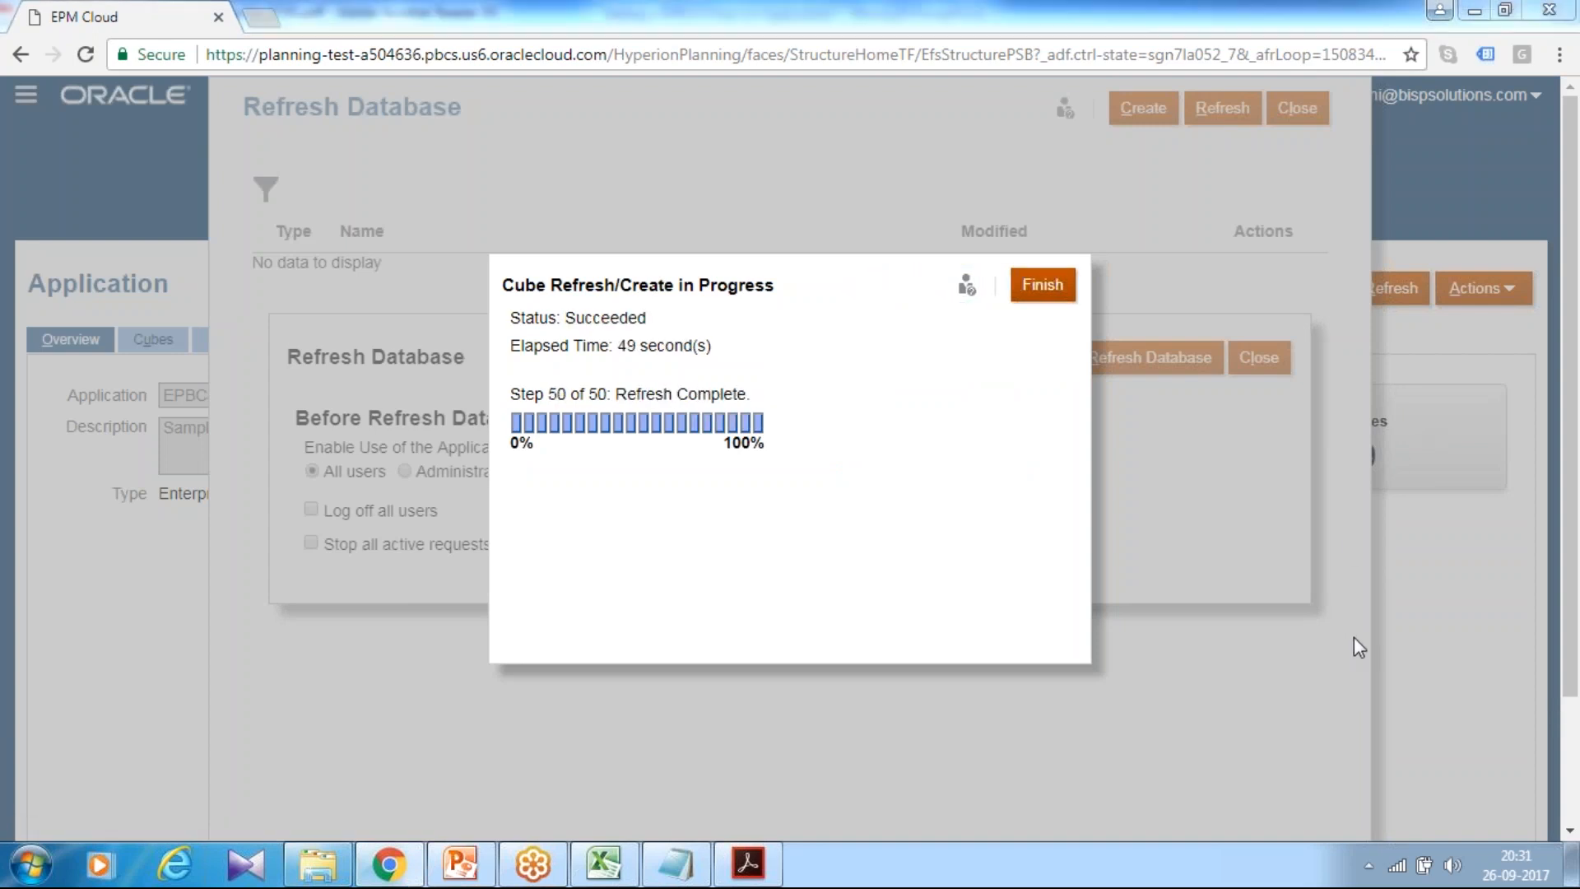
left_click(1067, 284)
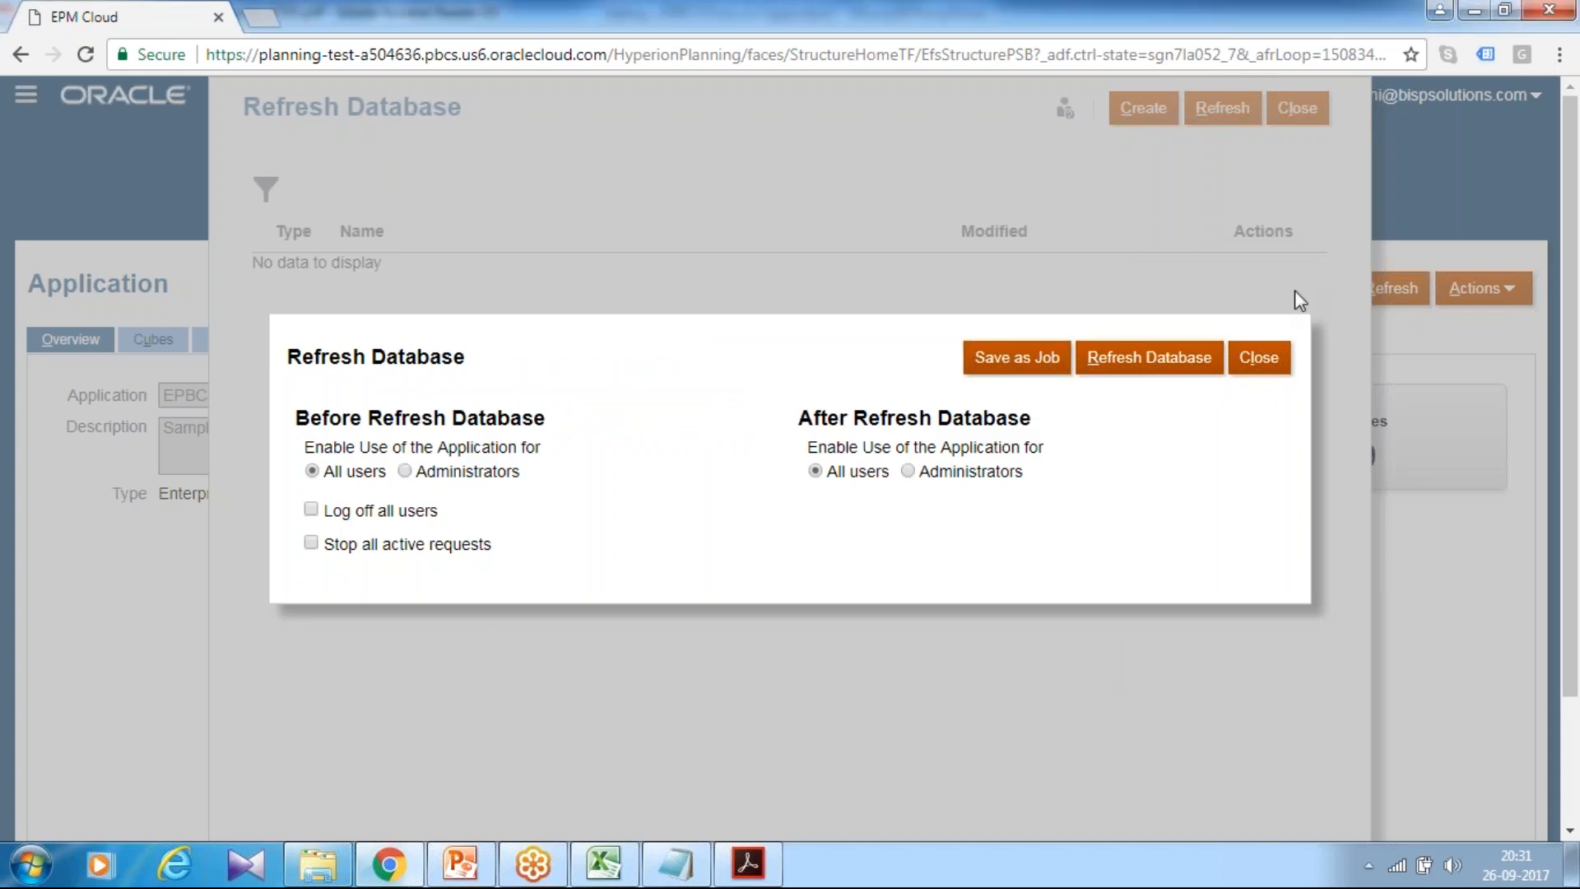
left_click(1263, 362)
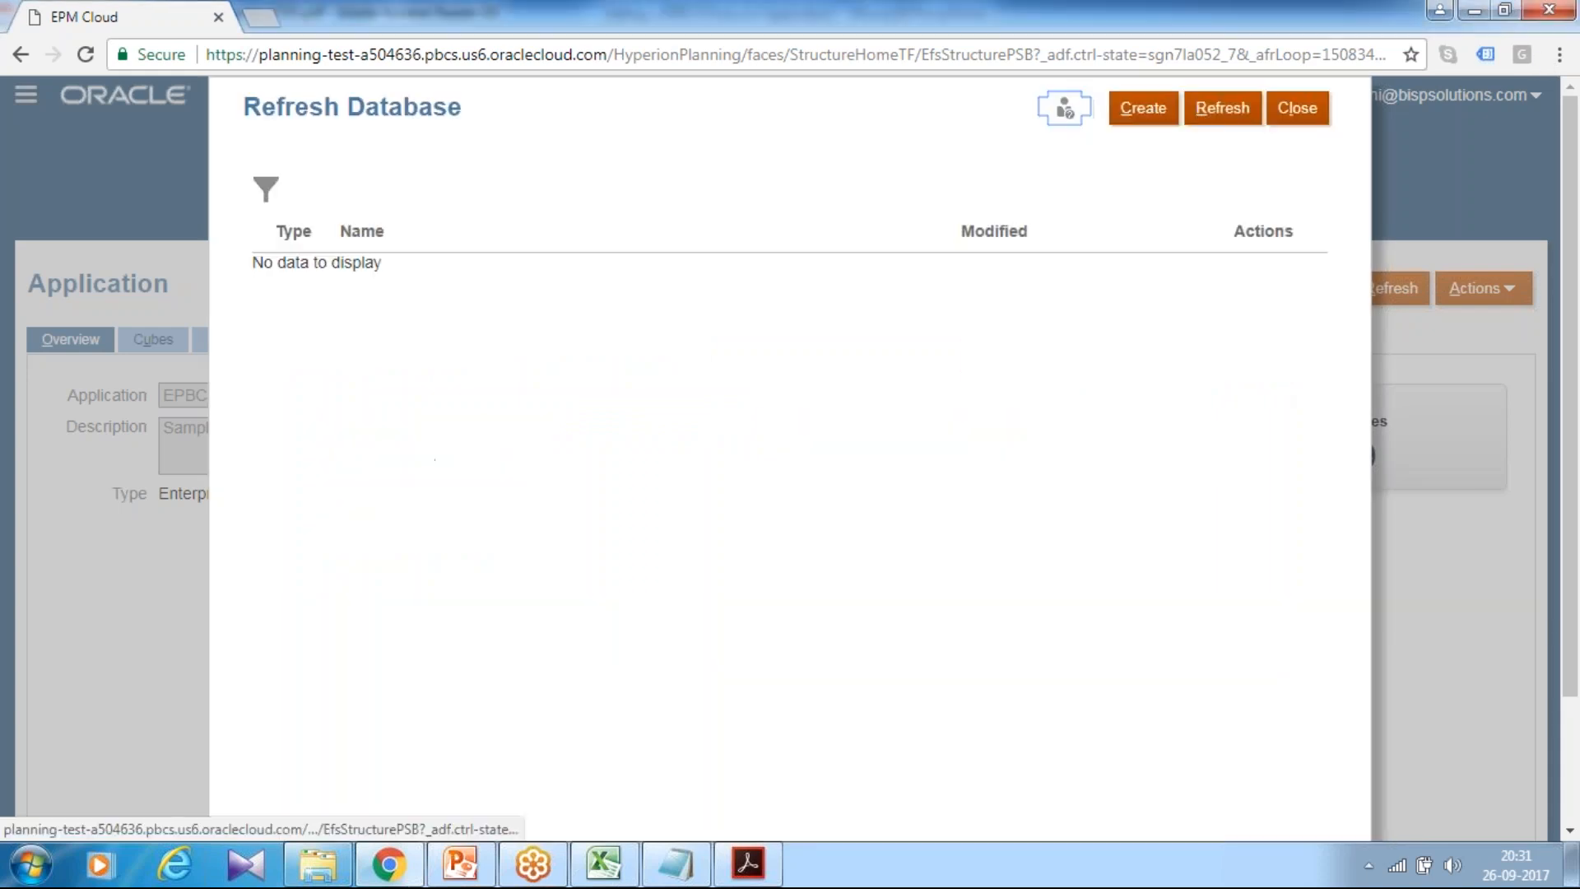
left_click(1297, 108)
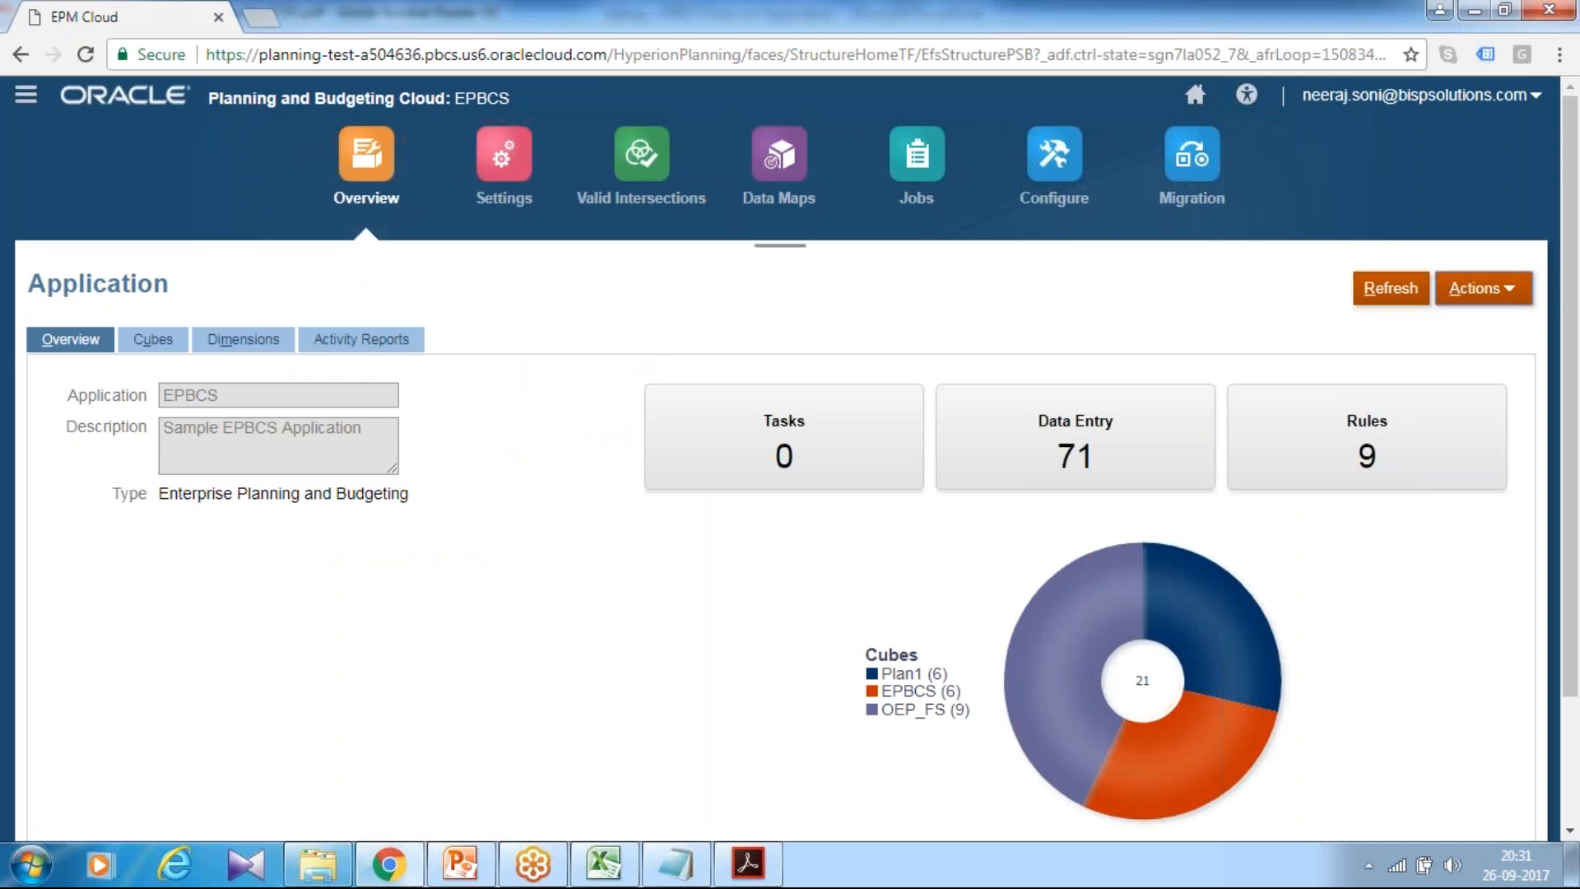
left_click(1517, 292)
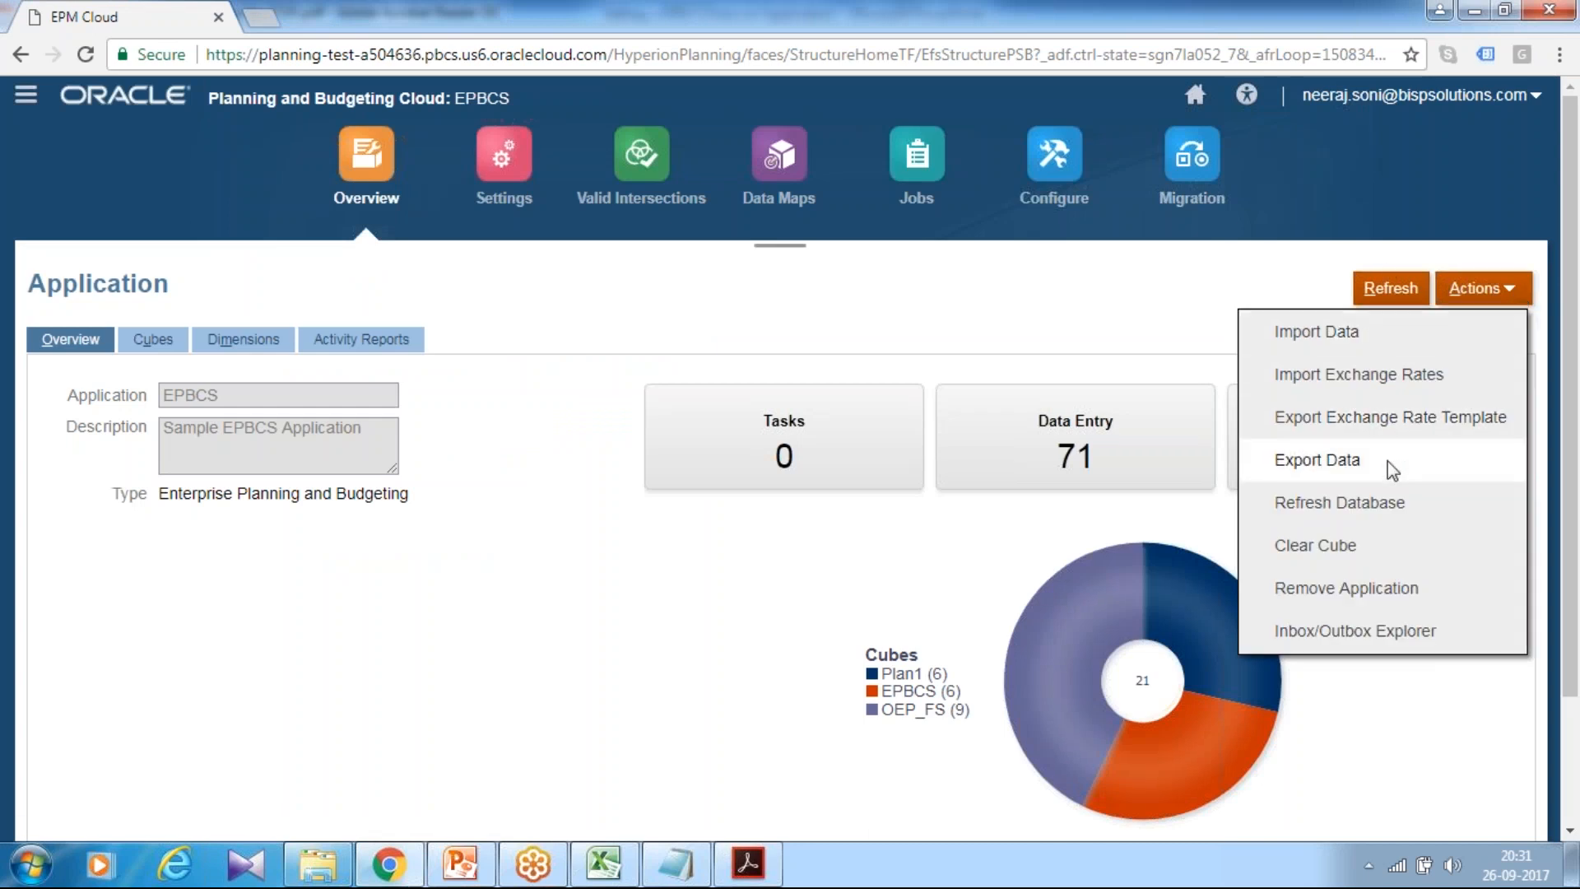
Step: Create a new data import with Fin Data.txt as the source file
left_click(1370, 332)
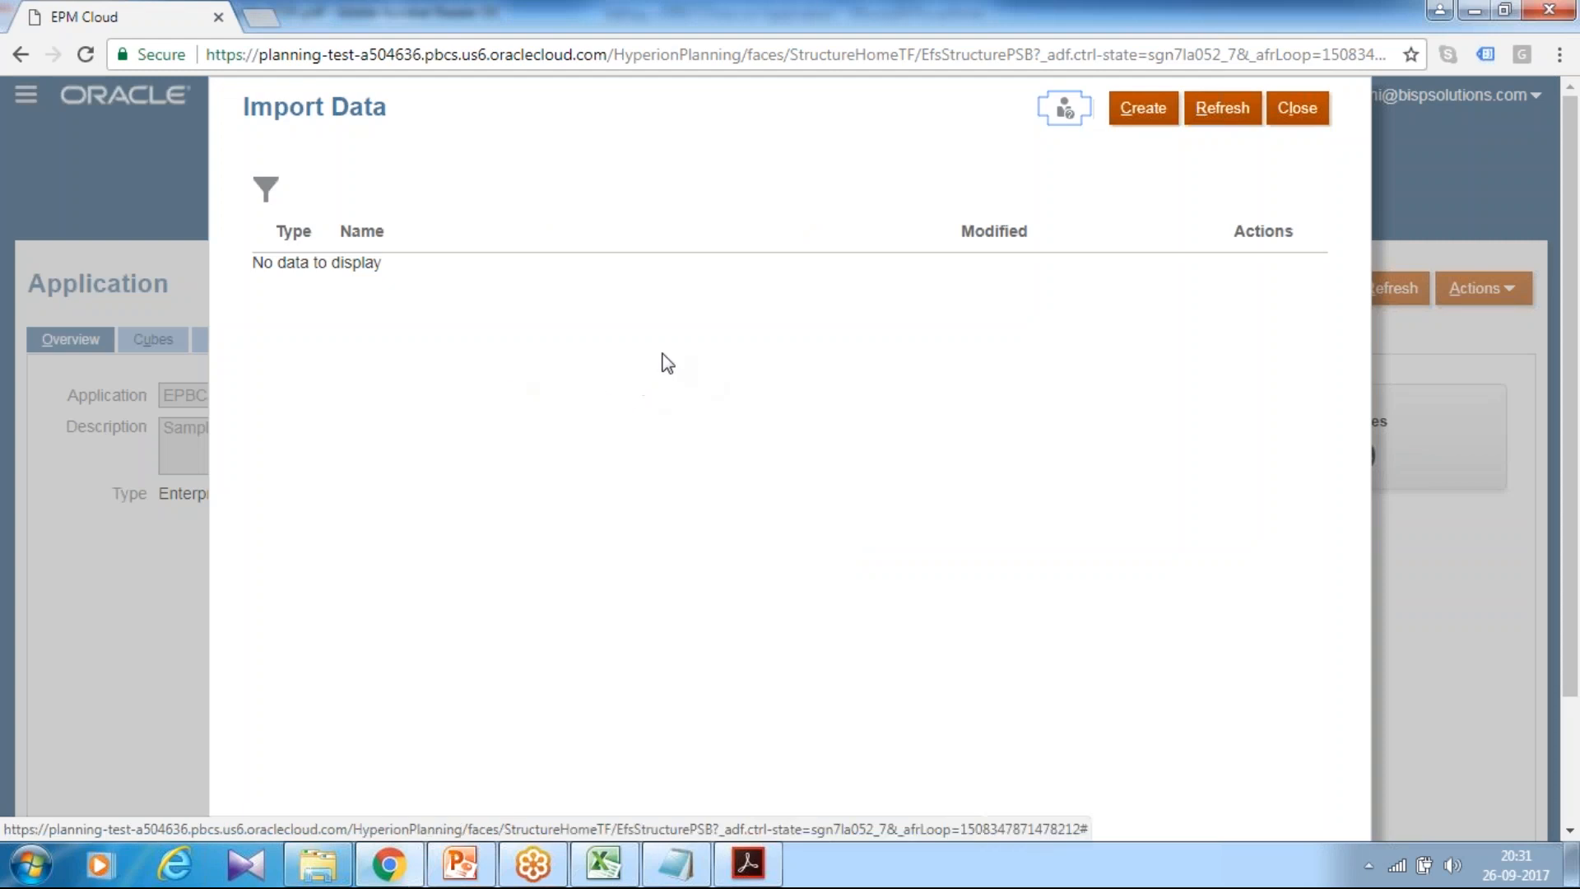
left_click(1145, 115)
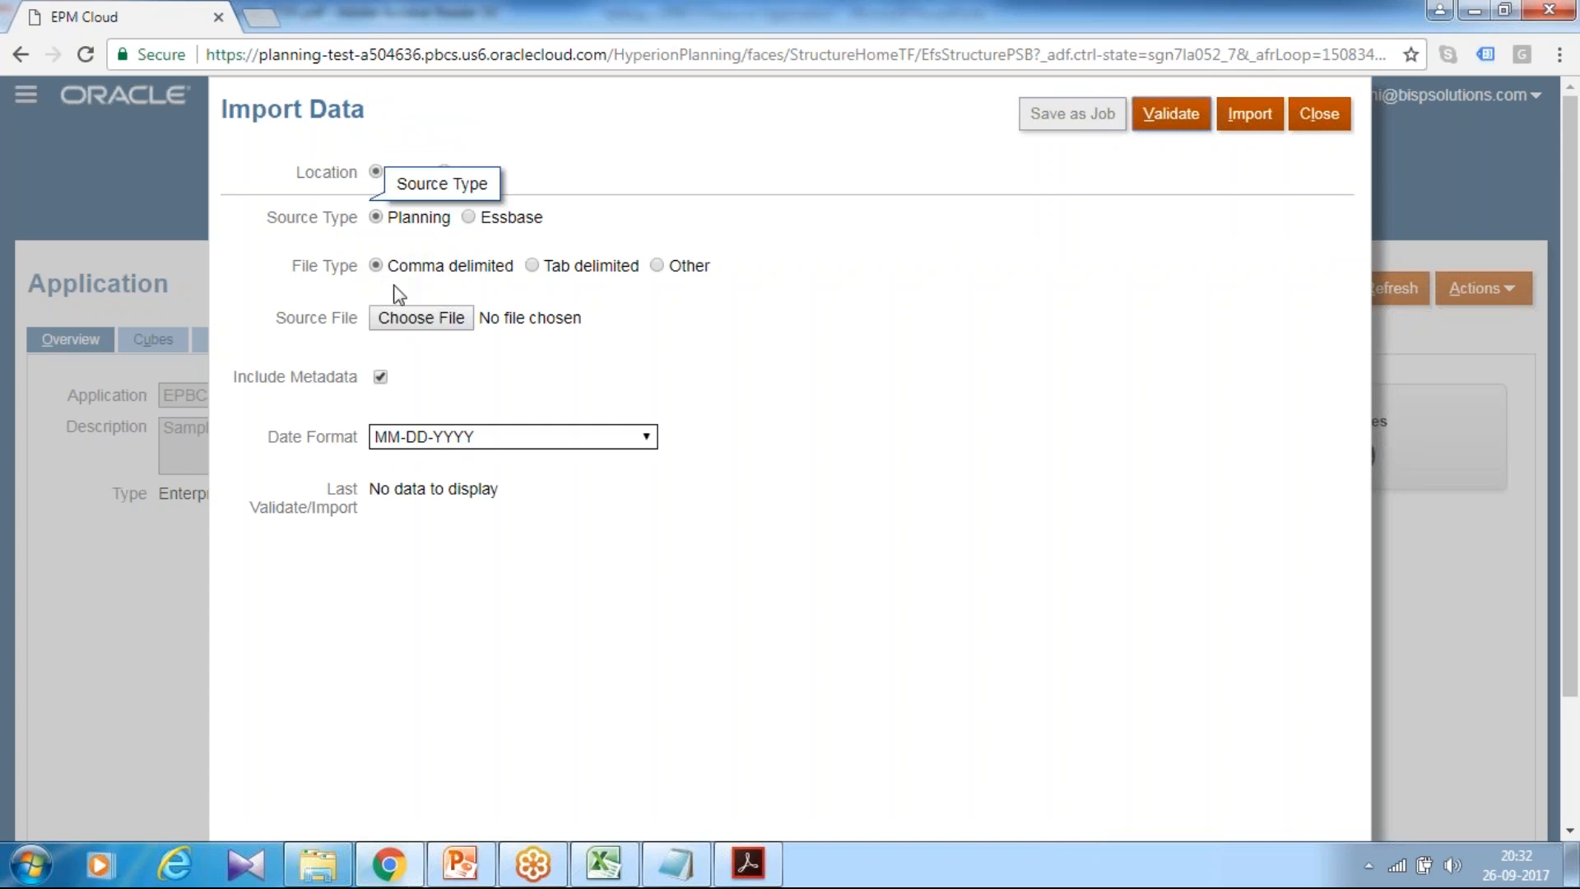
left_click(406, 323)
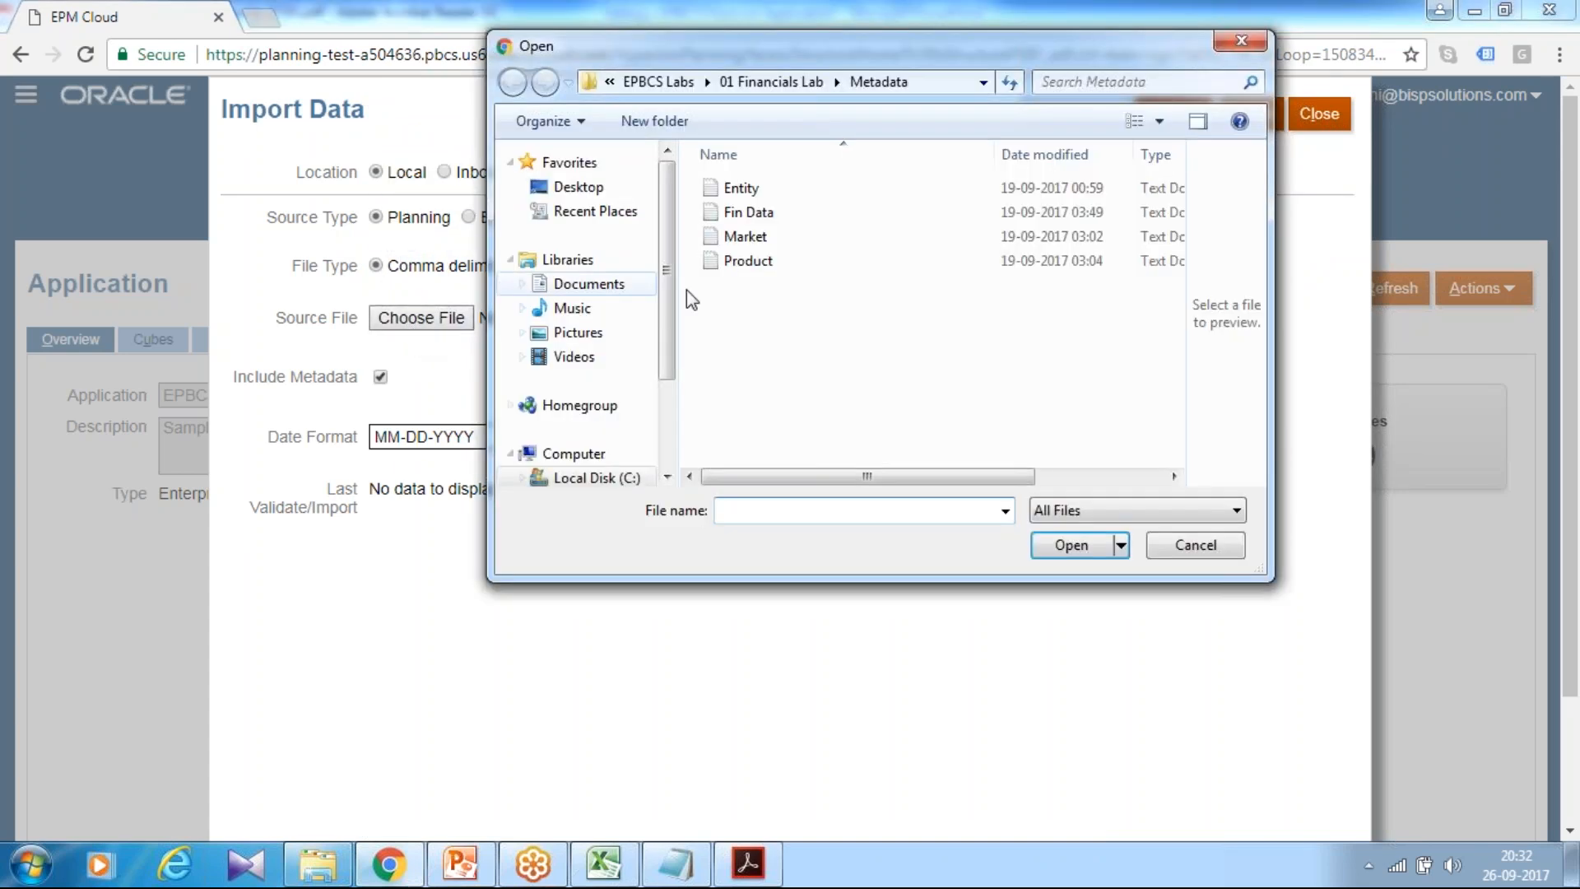
left_click(753, 212)
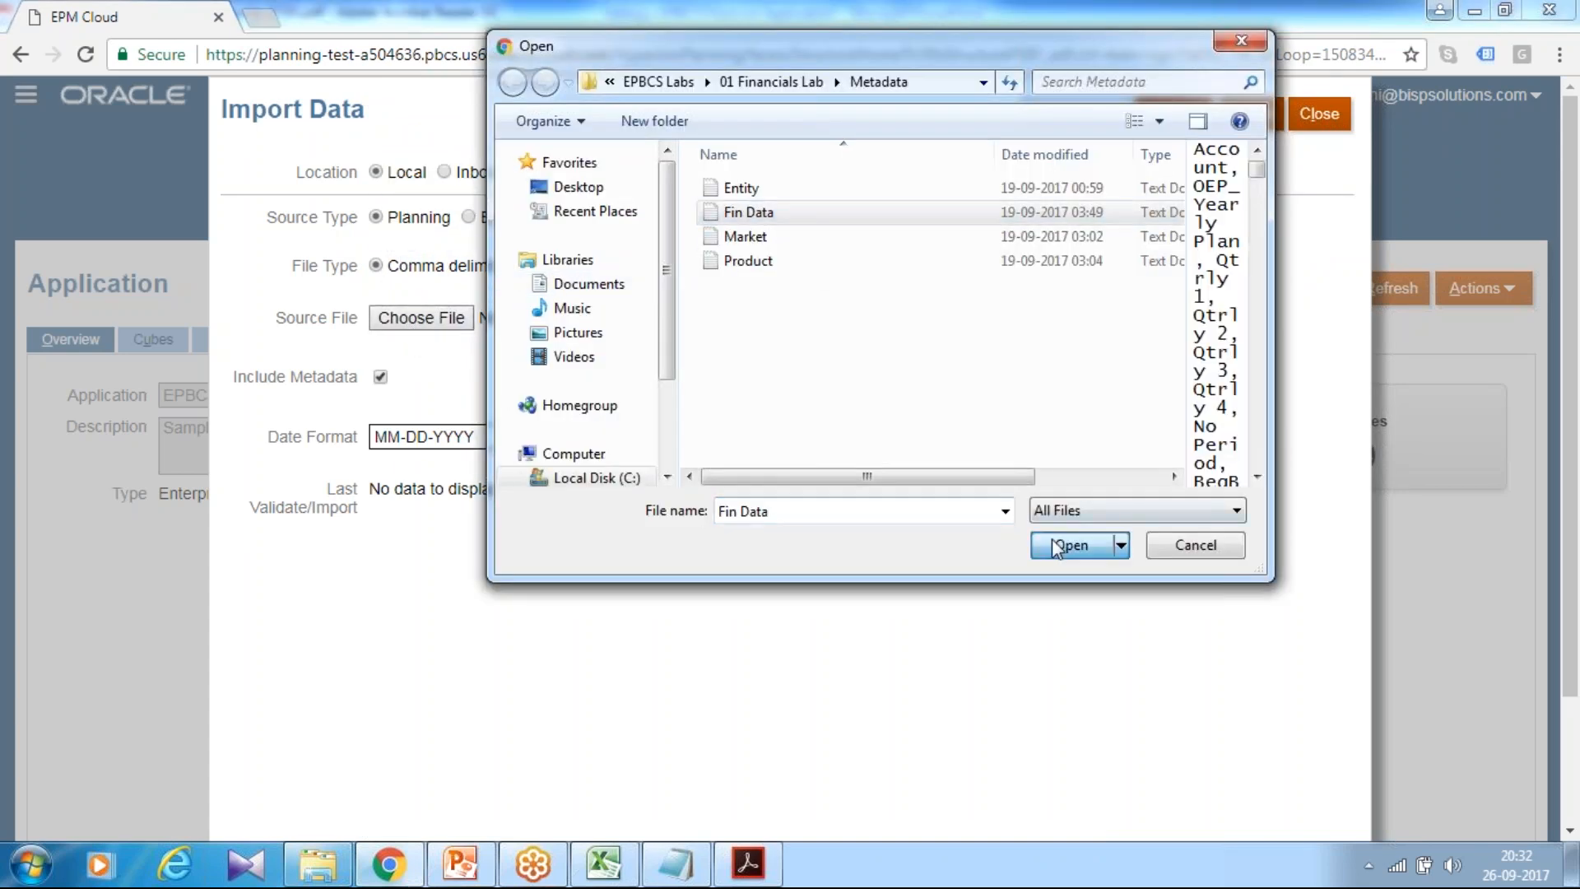
left_click(1059, 545)
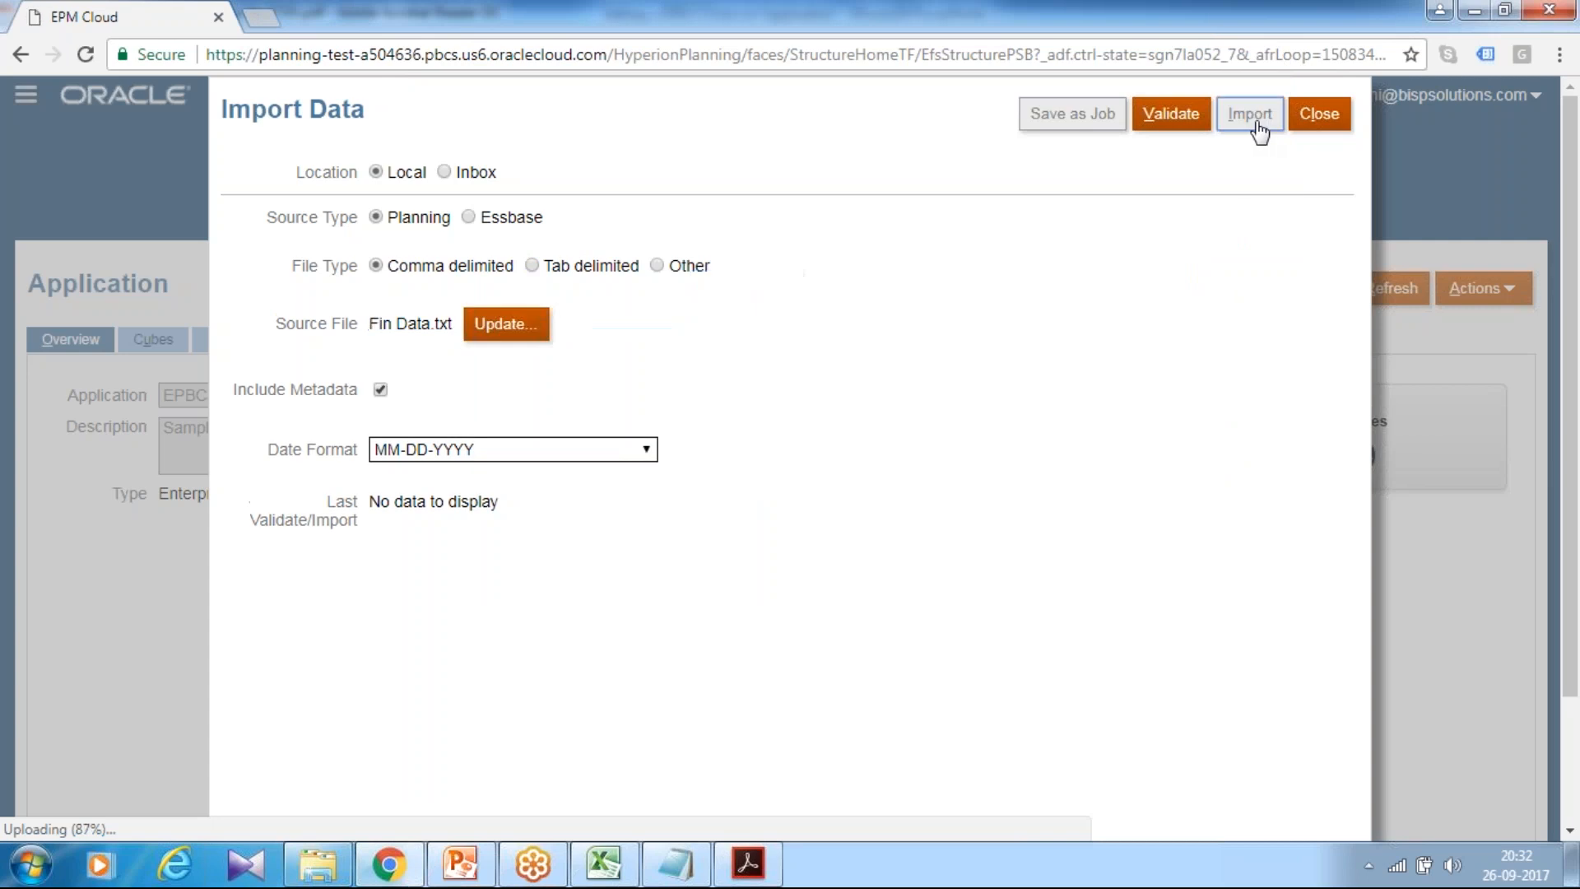
left_click(940, 292)
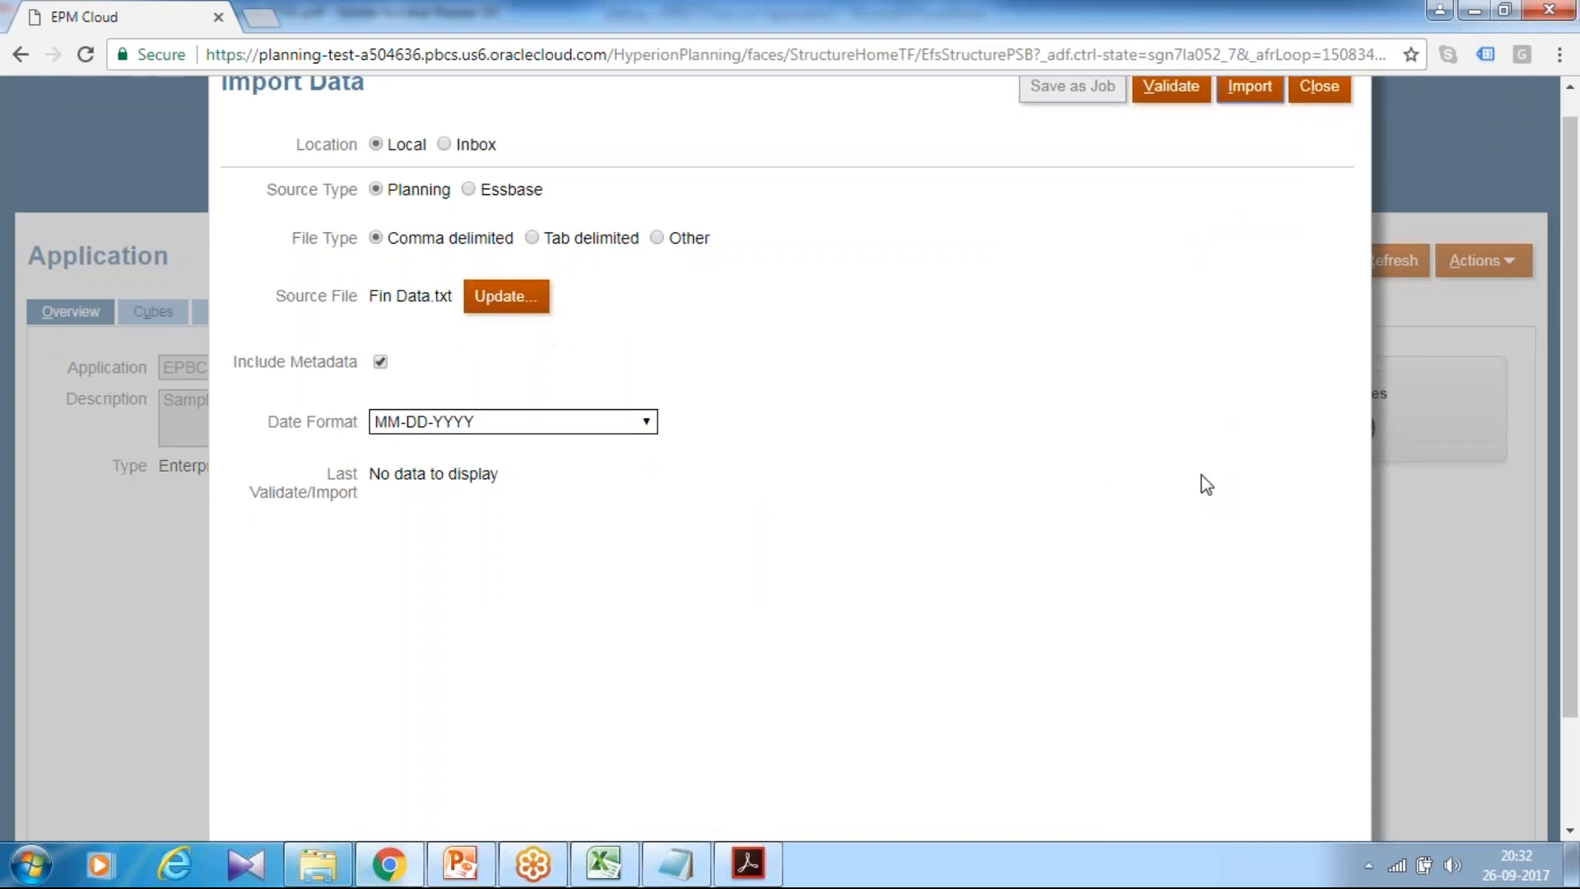
Step: Validate and import the Fin Data file, then close the Import Data page
left_click(1171, 114)
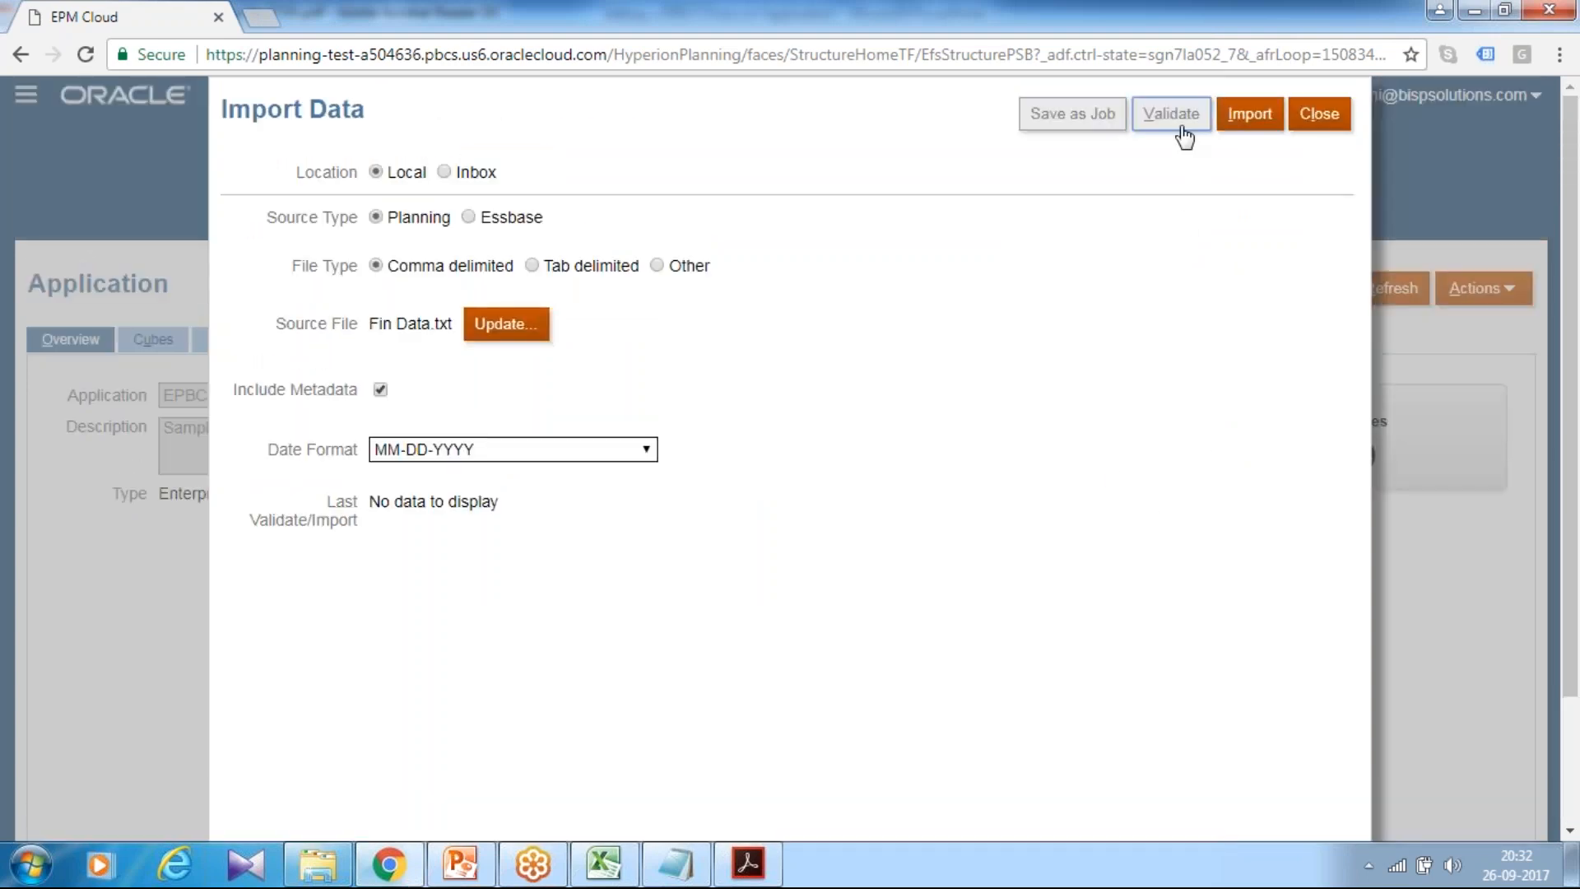
left_click(970, 291)
left_click(1248, 115)
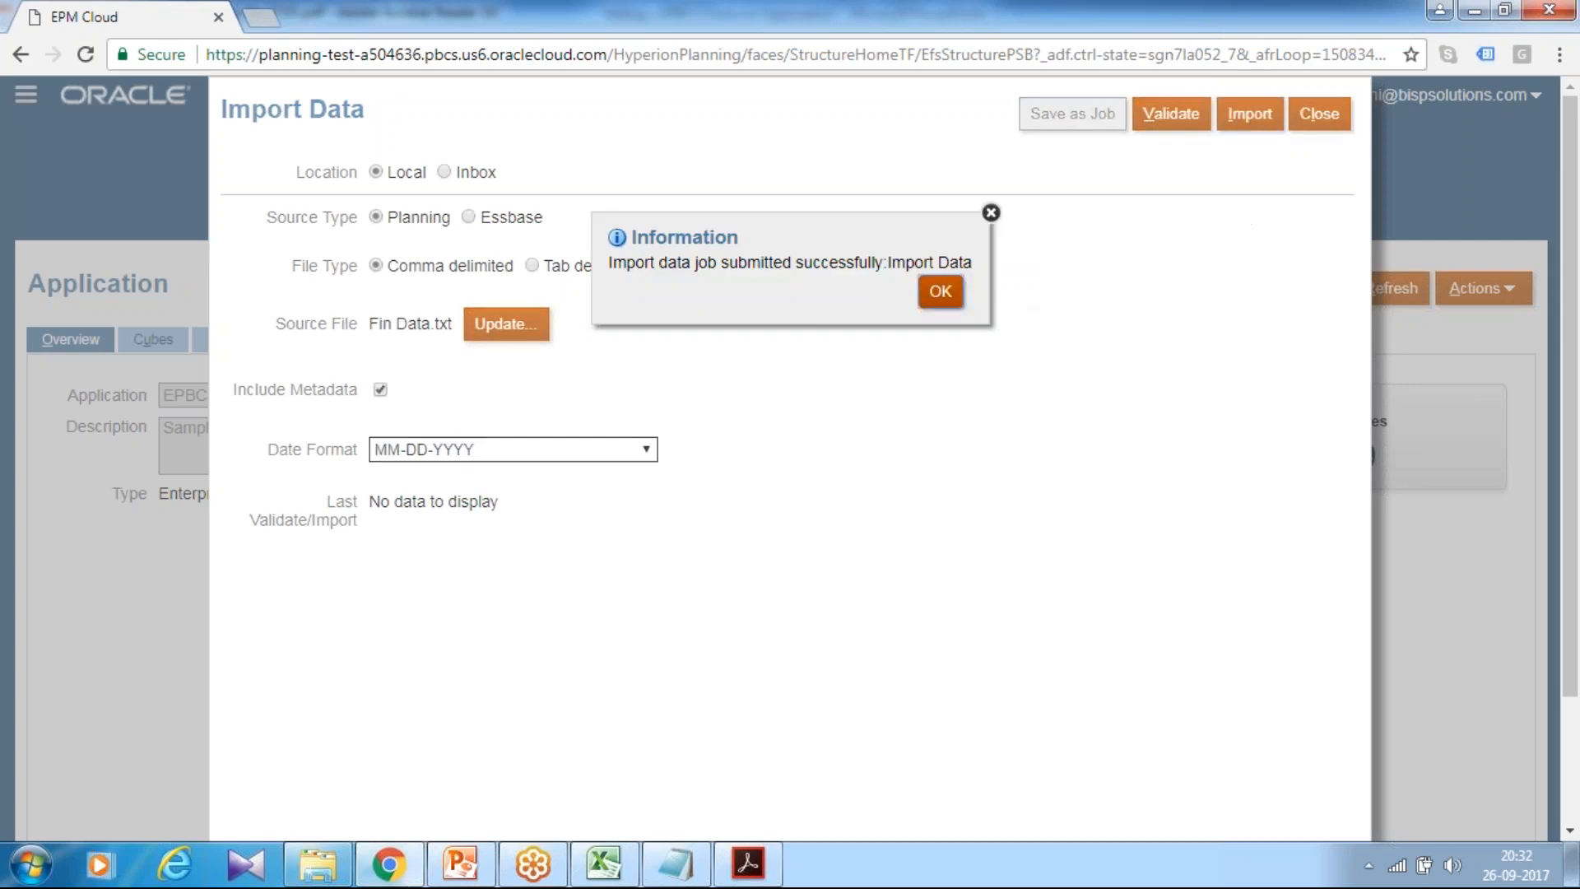
key("Return")
left_click(1318, 114)
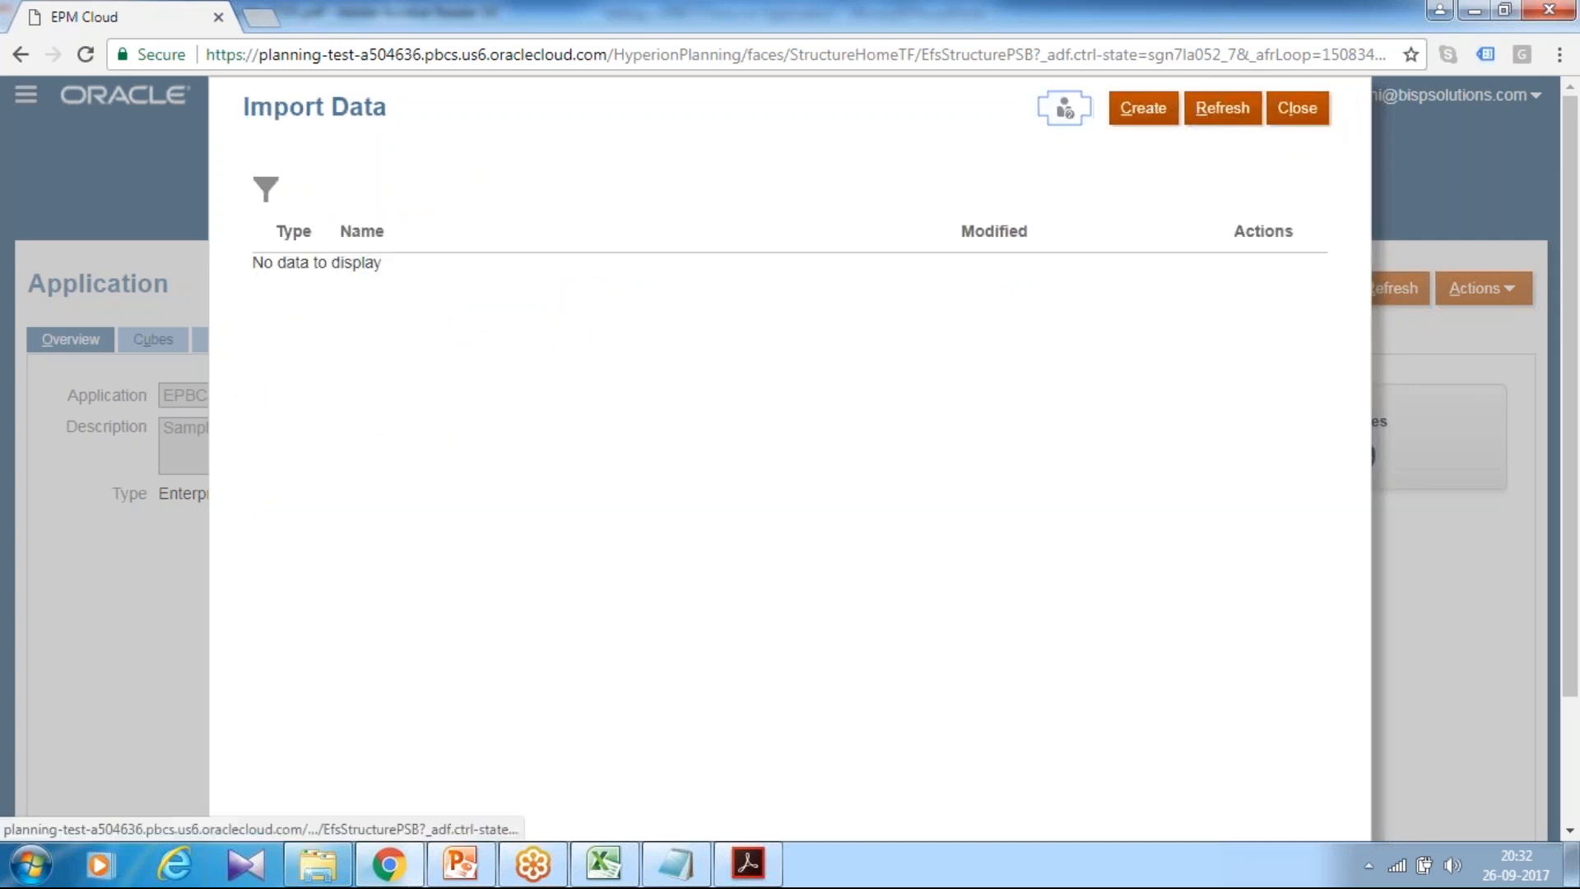
left_click(1297, 108)
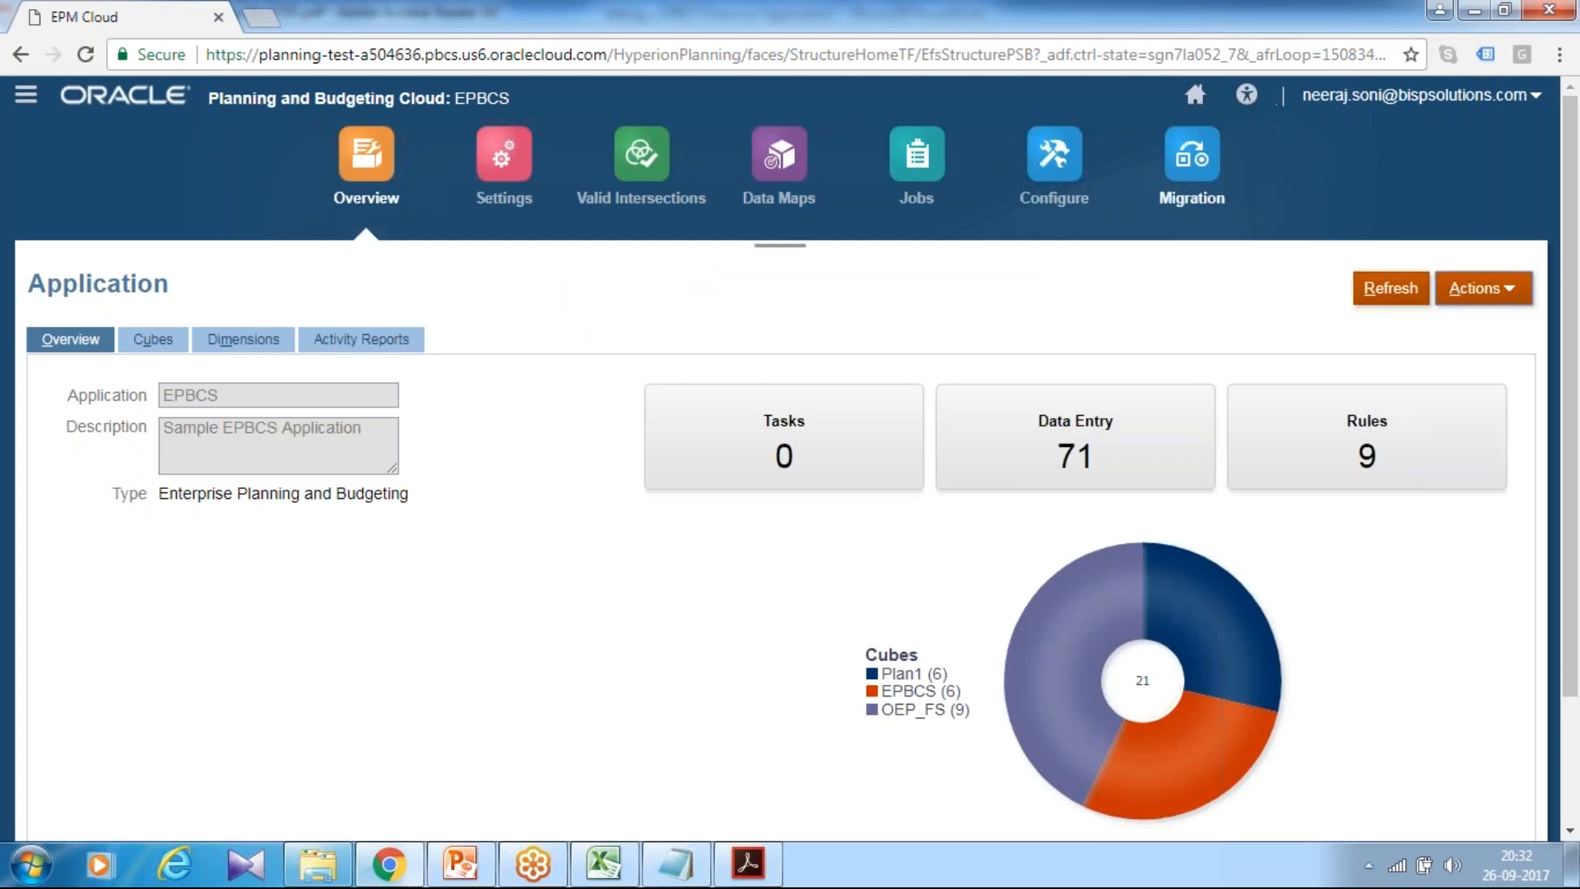
Step: Confirm in Jobs that Import Data and Validate Import Data completed, then return Home
left_click(930, 165)
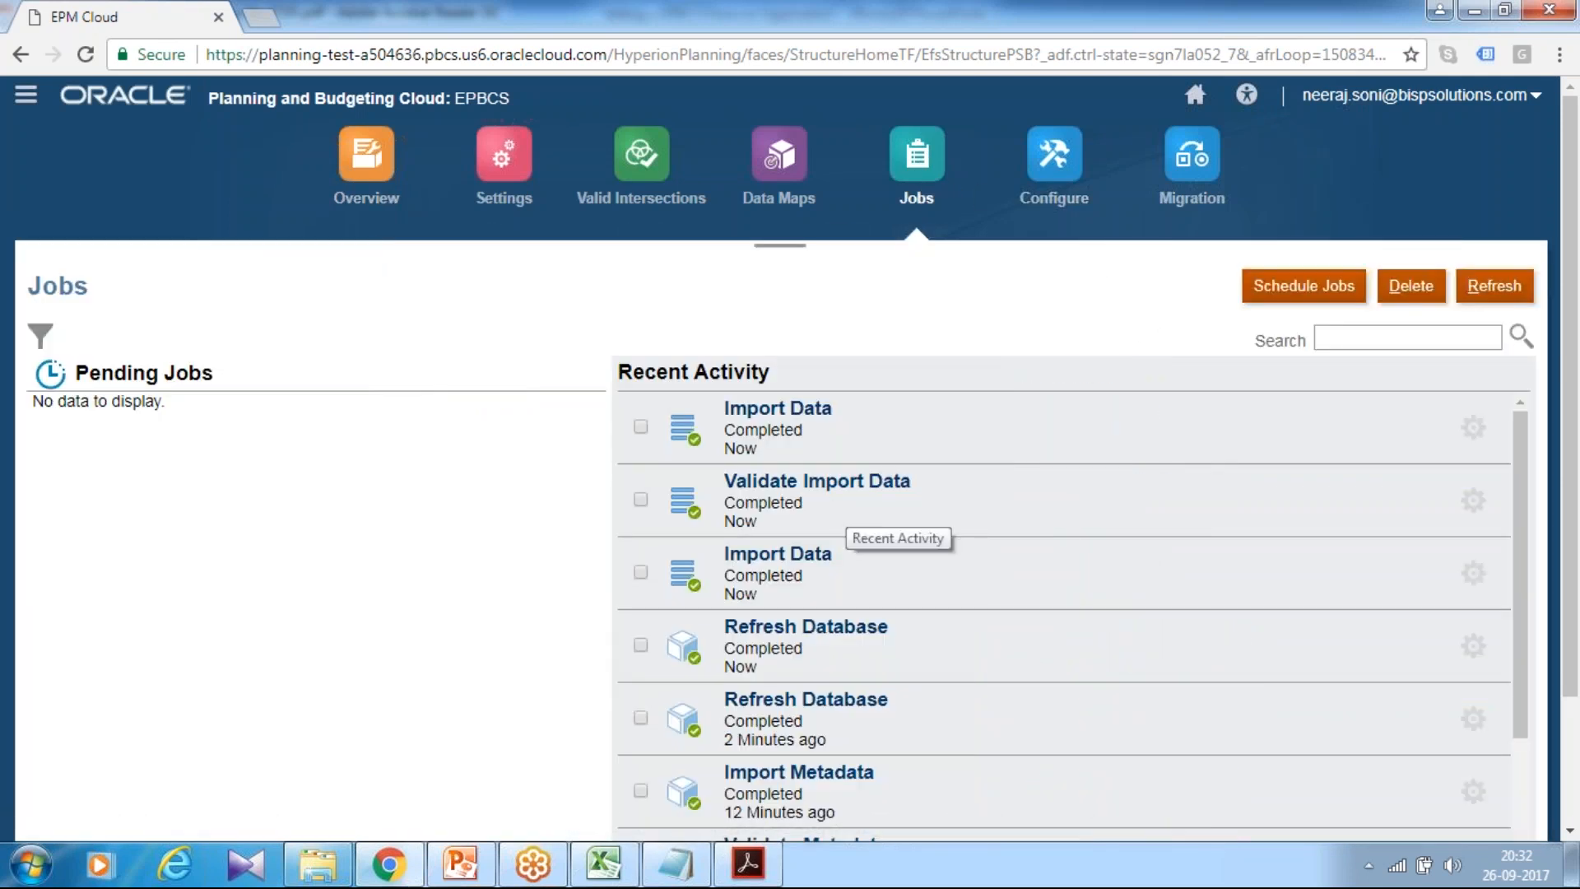
left_click(473, 862)
scroll(813, 646, "down", 1)
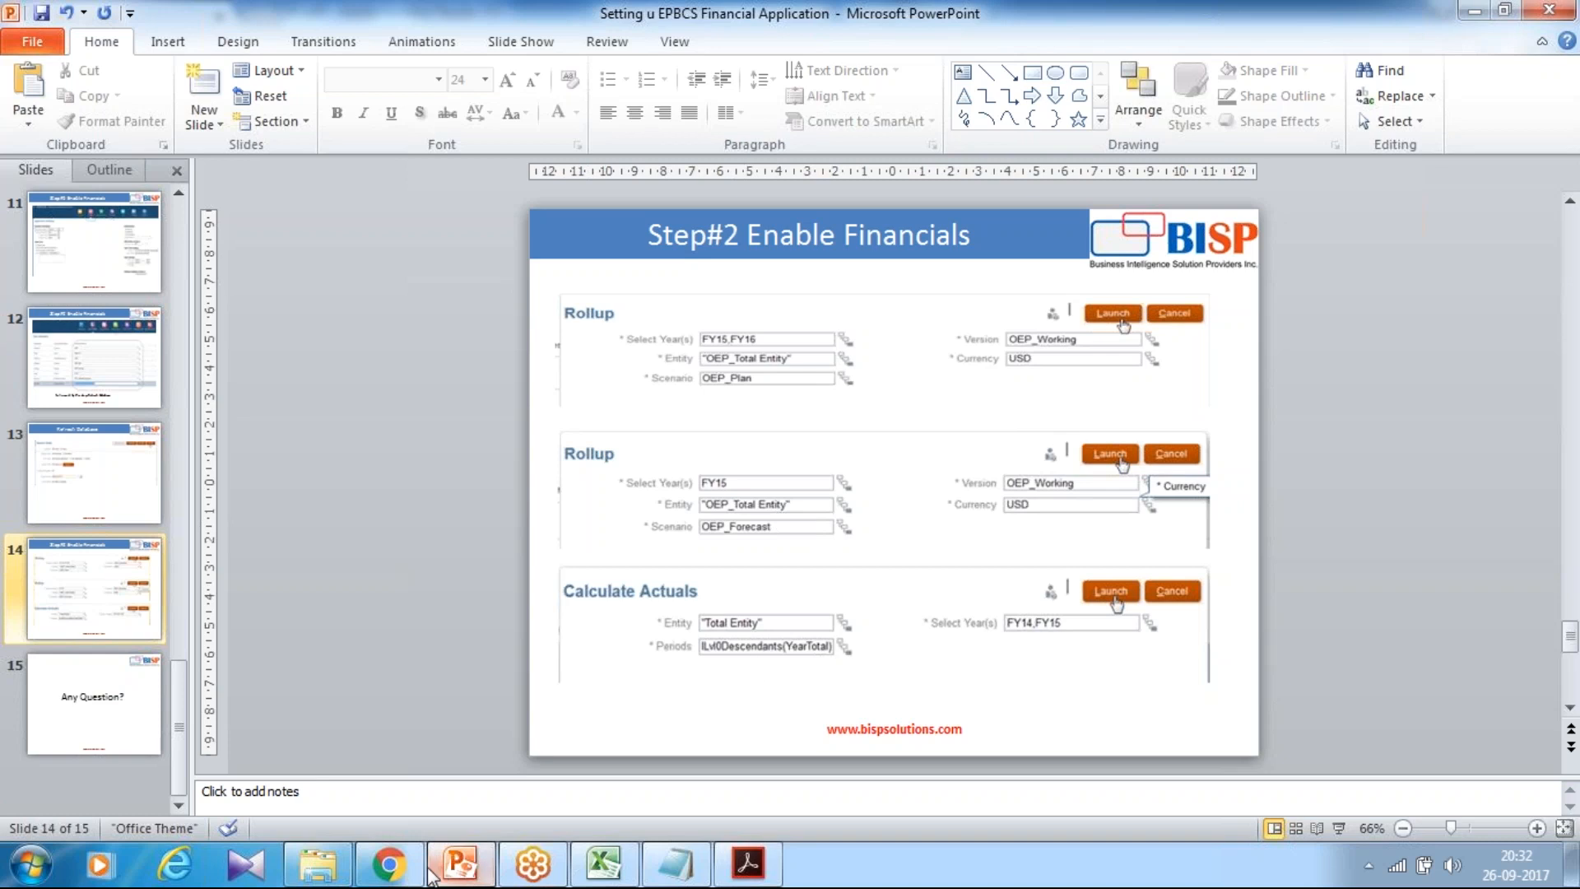
left_click(388, 864)
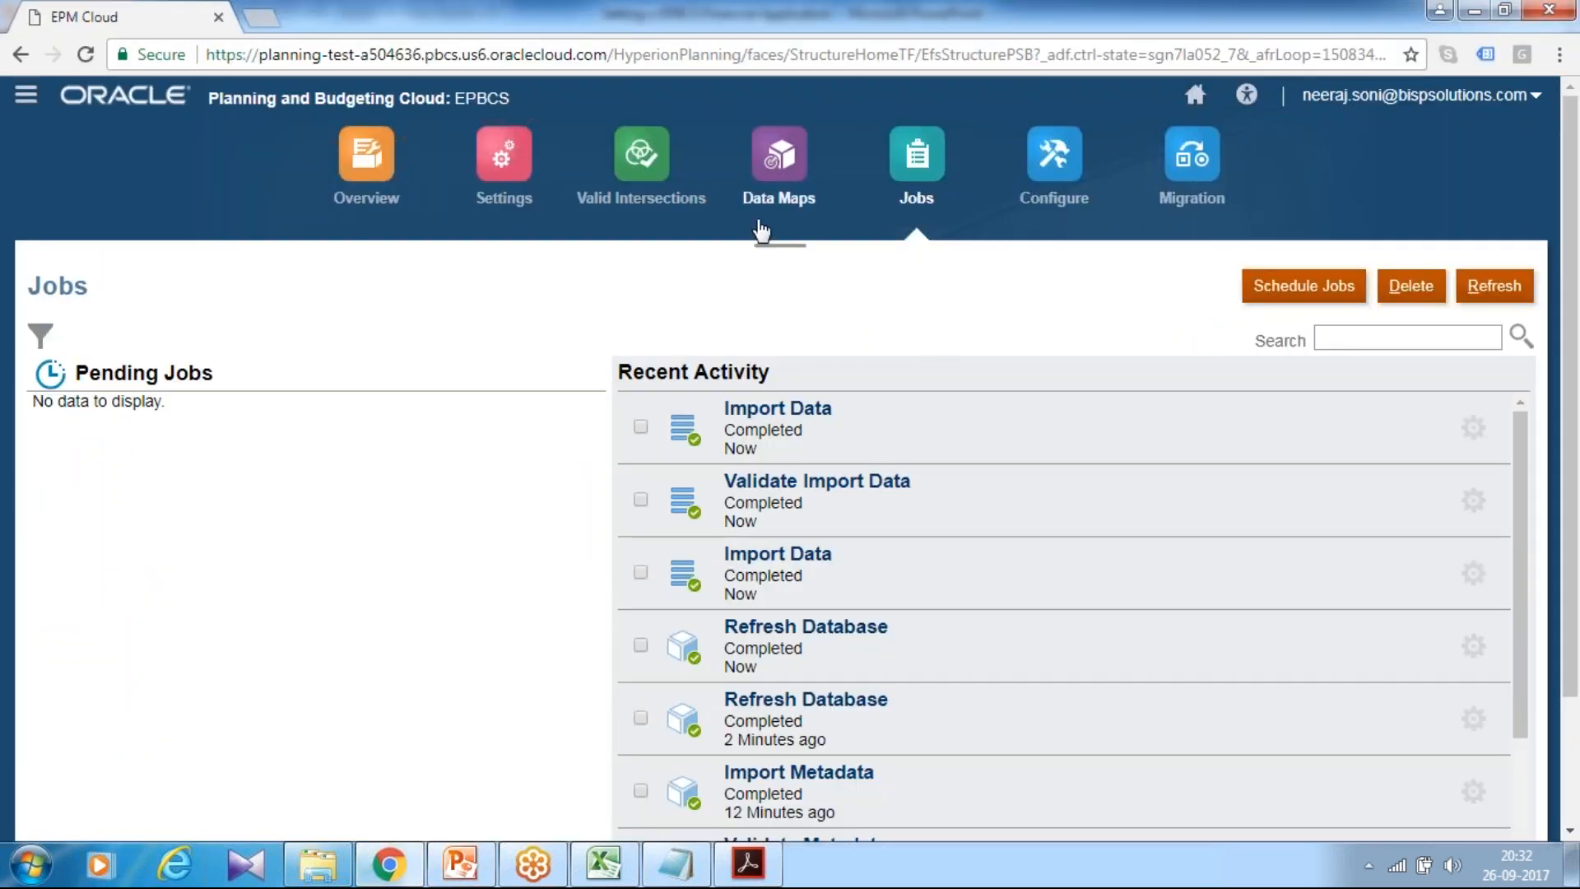
left_click(1194, 95)
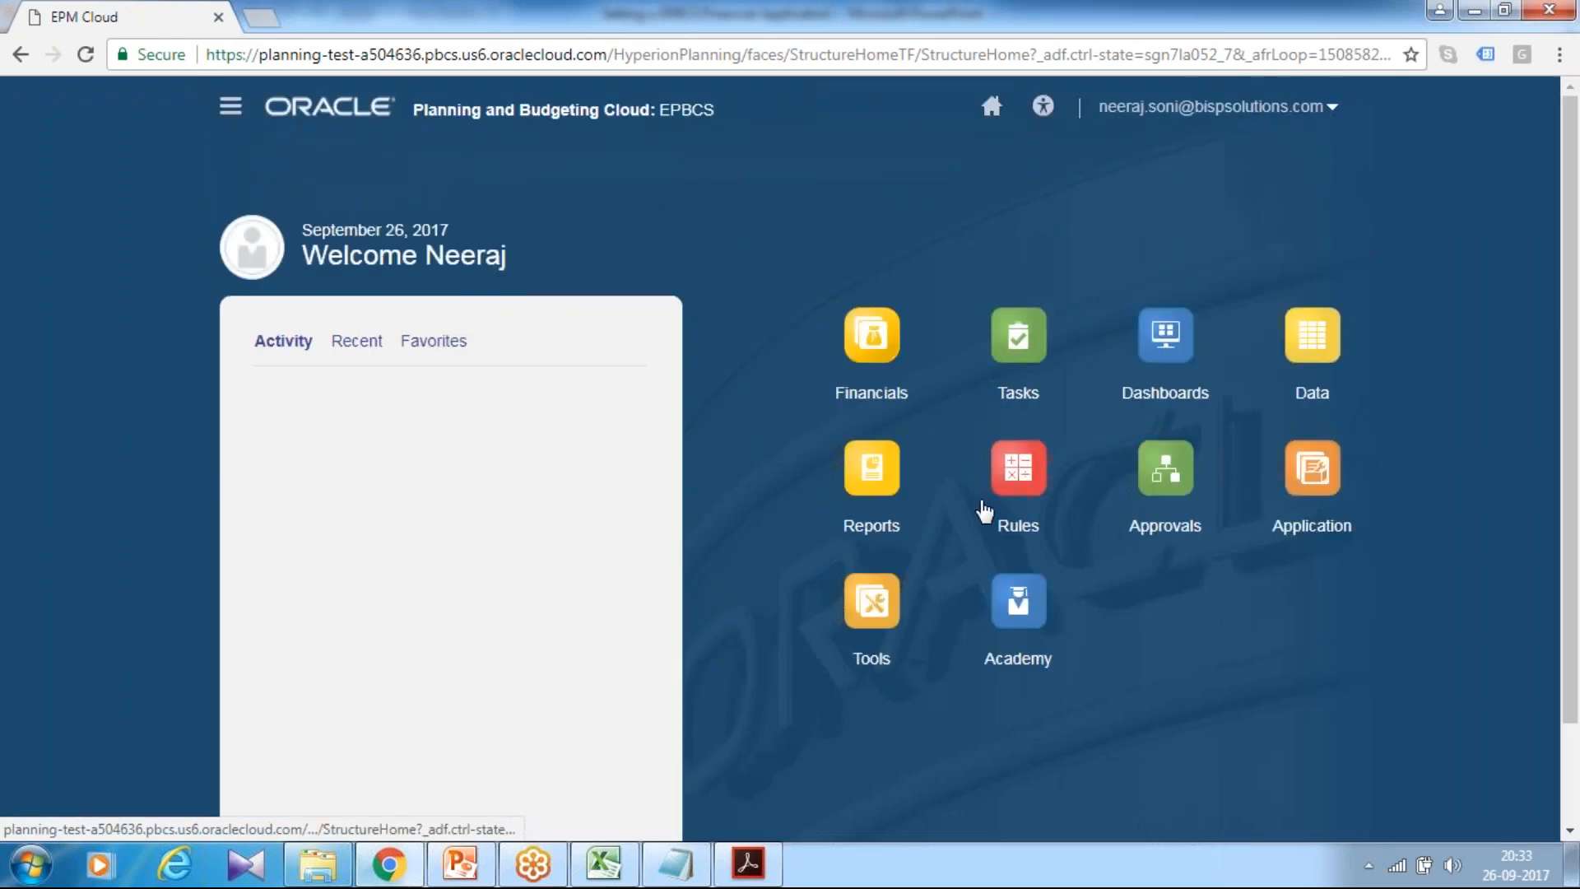
Step: Open the Rollup business rule's launch prompt from the business rules list
left_click(1020, 492)
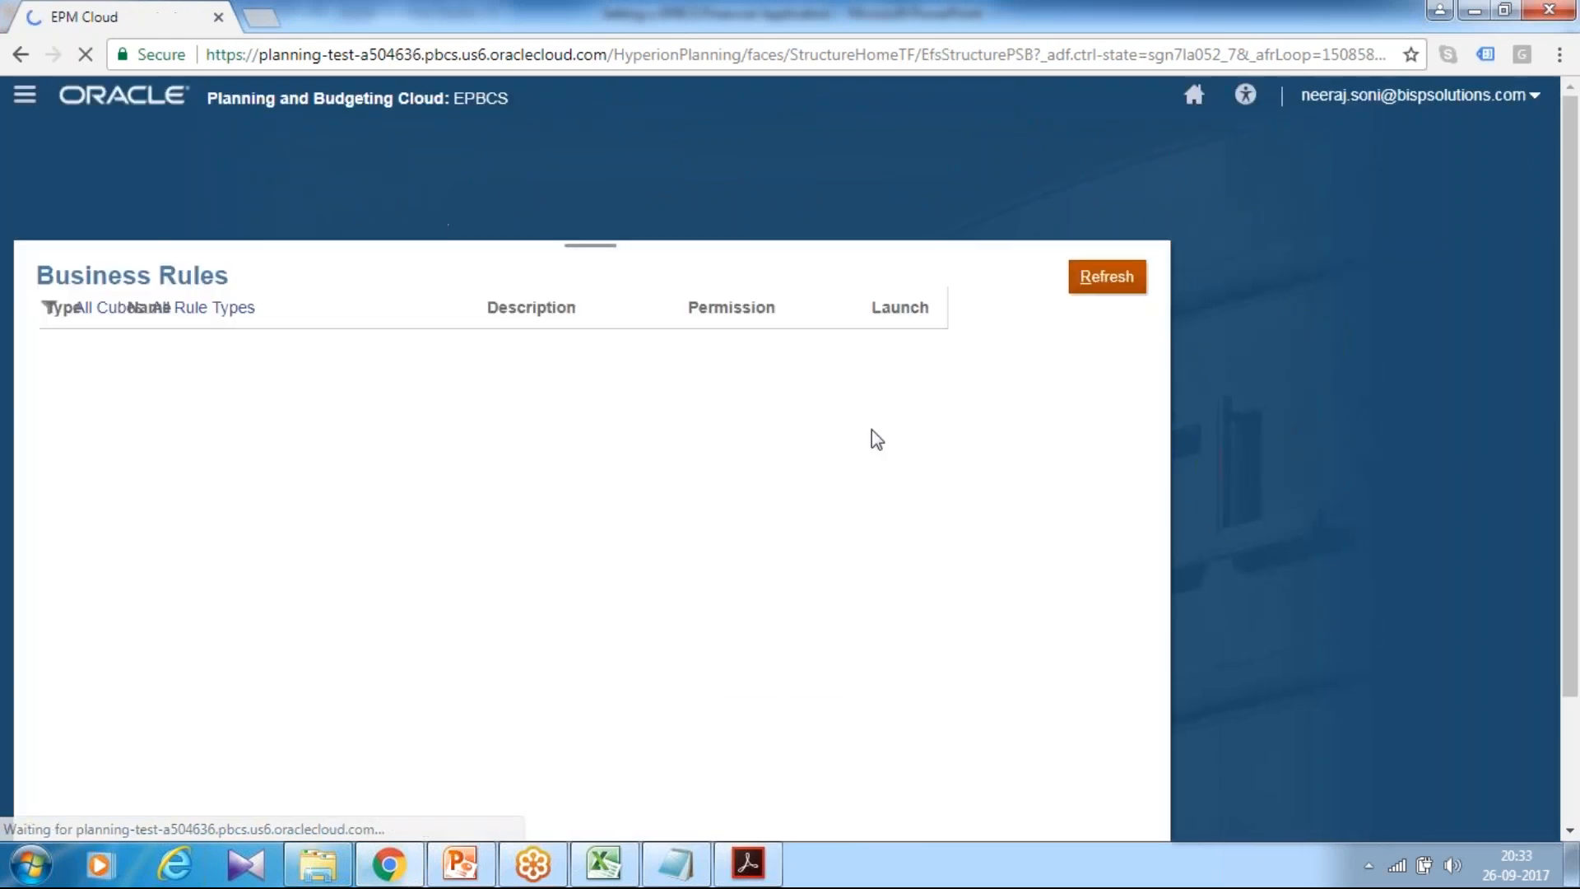
scroll(167, 609, "down", 2)
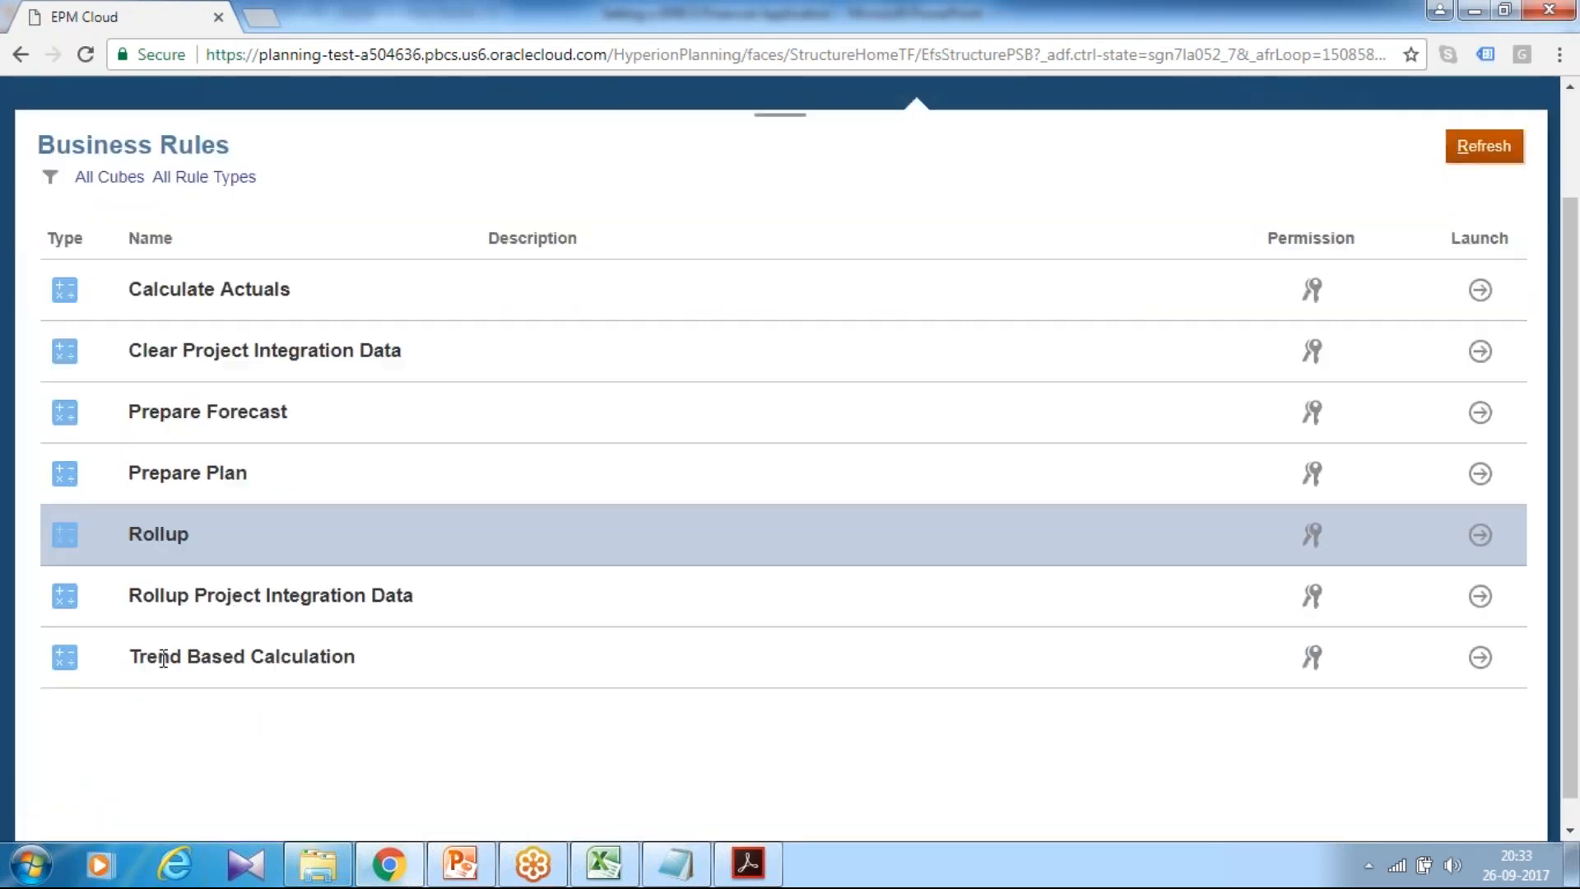
left_click(1480, 535)
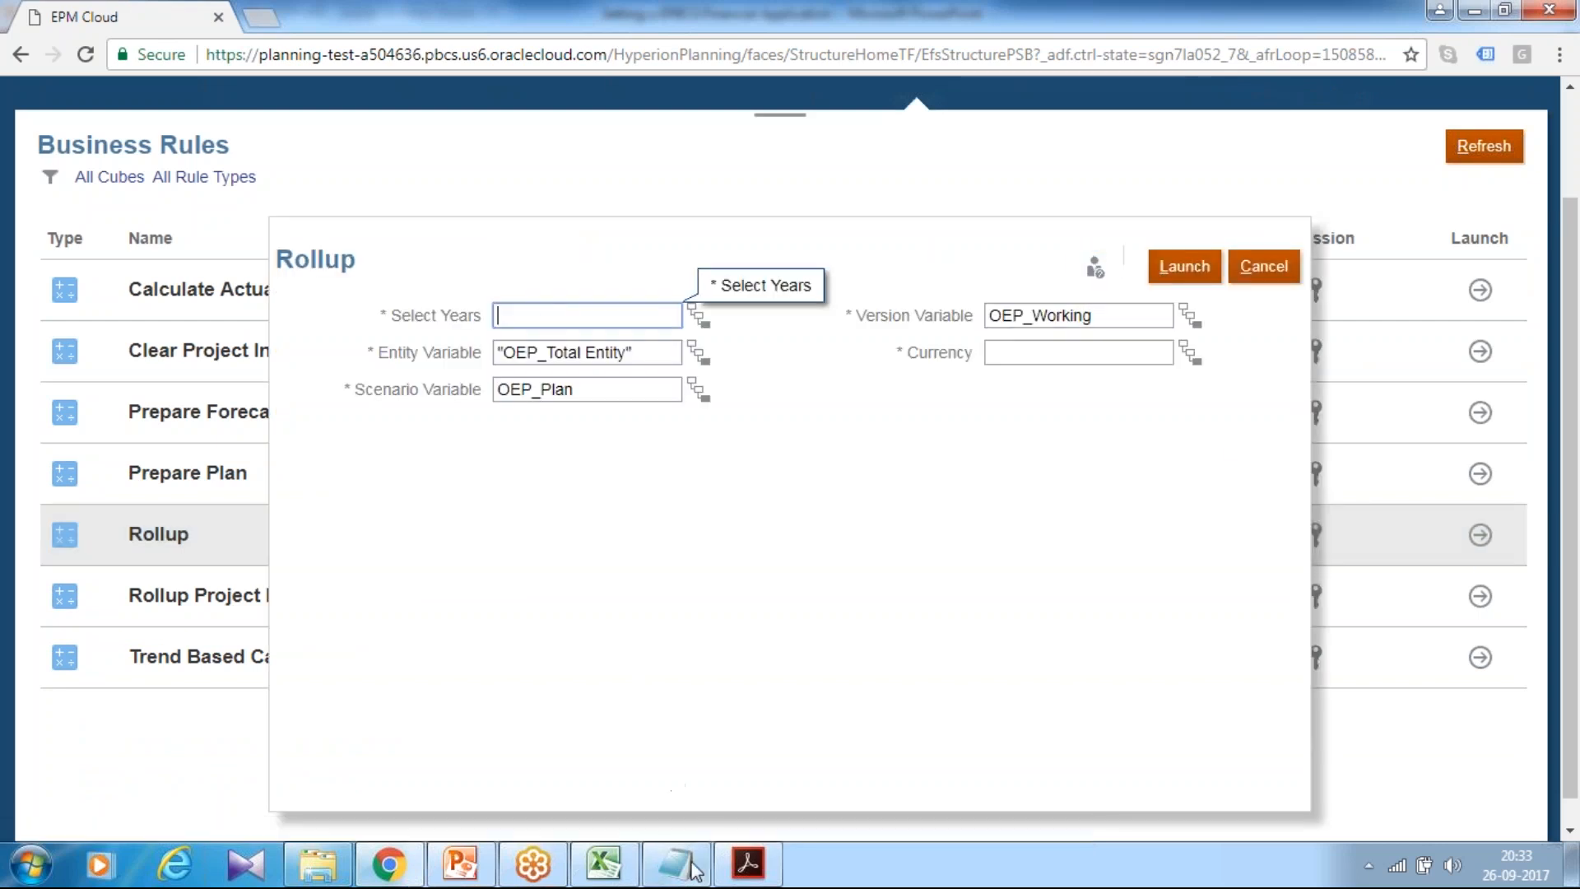
left_click(465, 866)
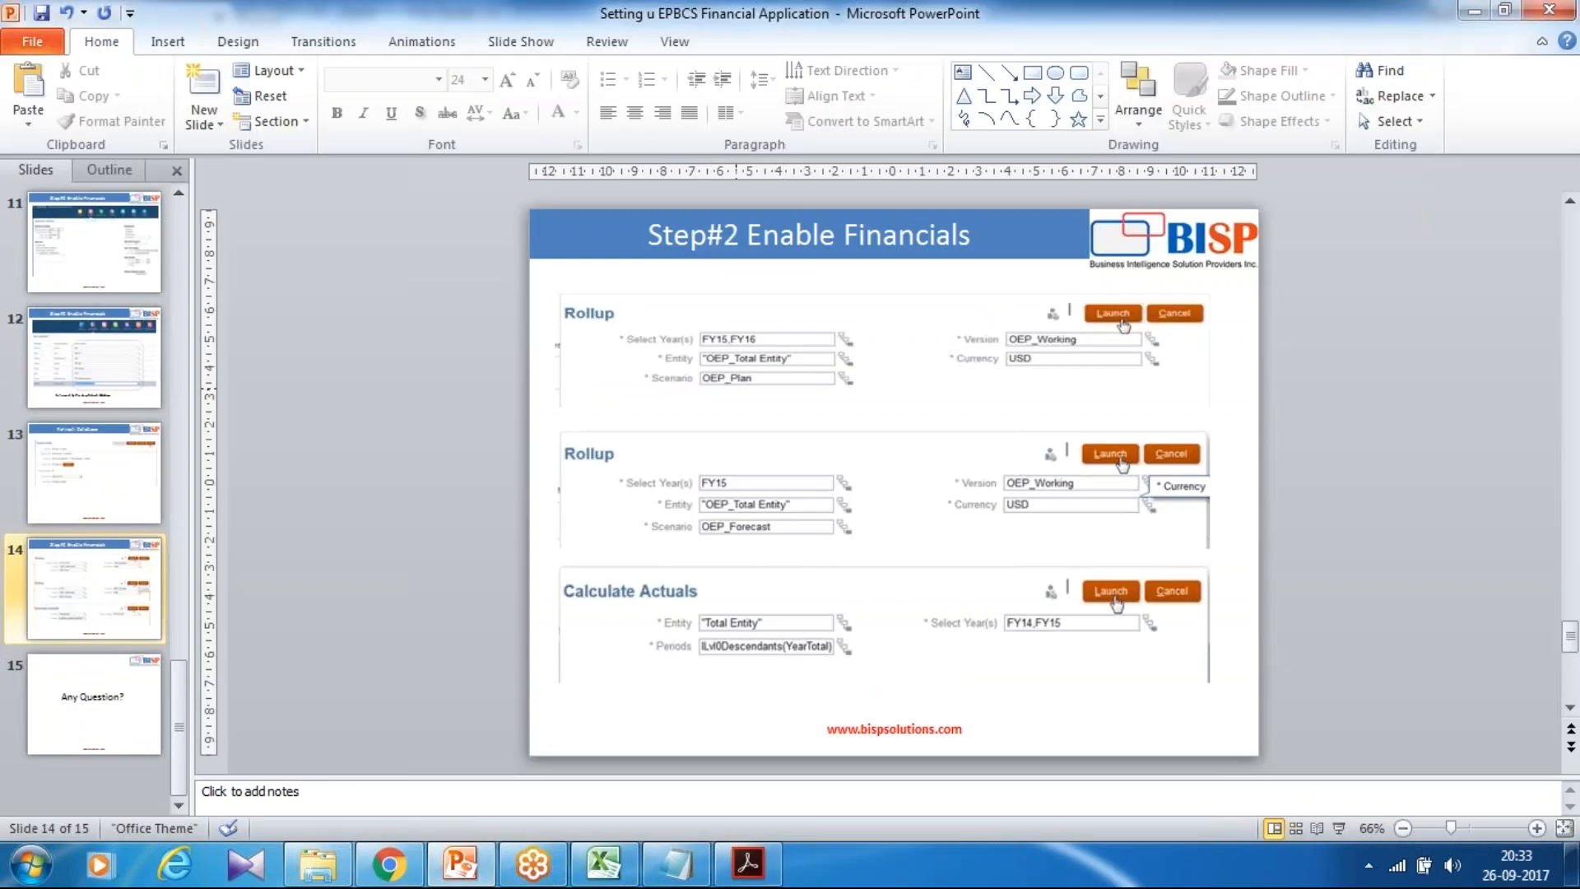
key("alt+Tab")
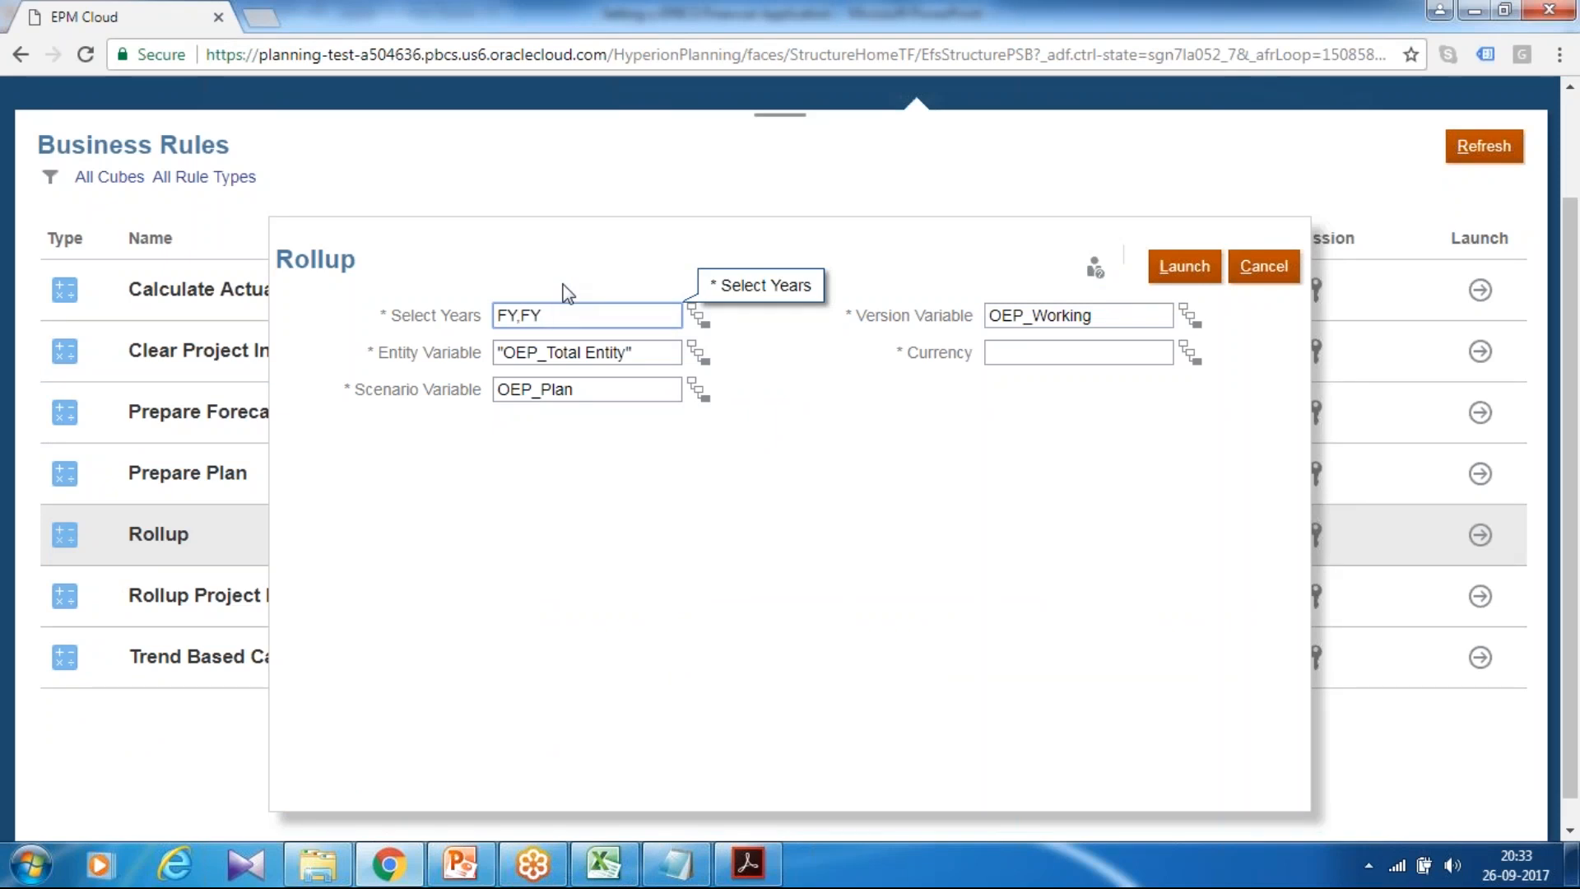
Step: Run Rollup for OEP_Plan and OEP_Working with years FY15,FY16 and currency USD
type("15")
left_click(1019, 348)
type("USD")
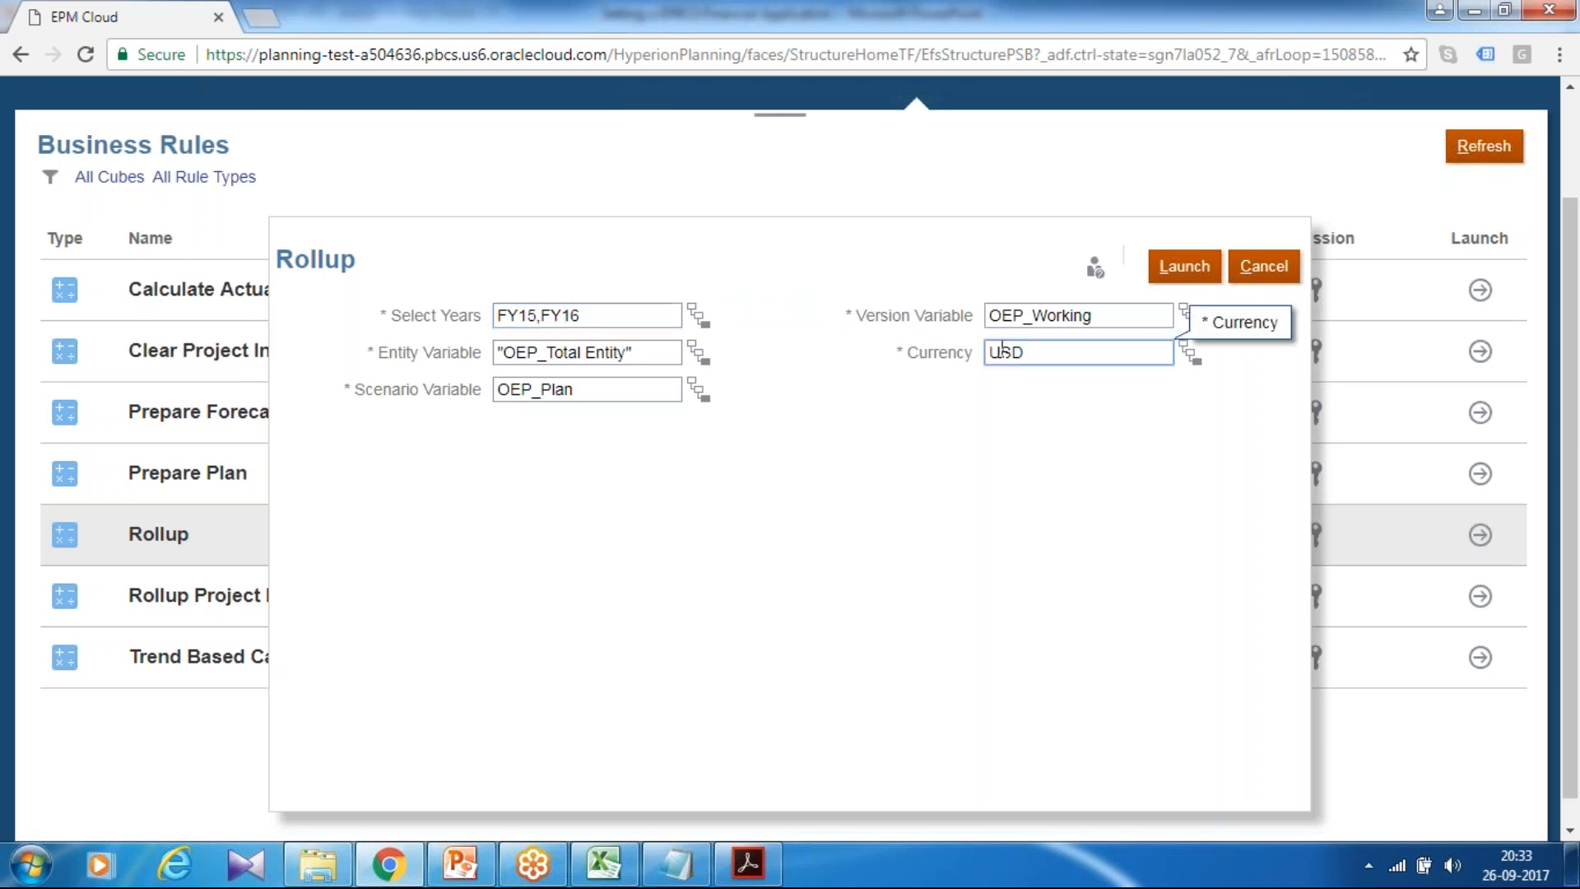
key("alt+Tab")
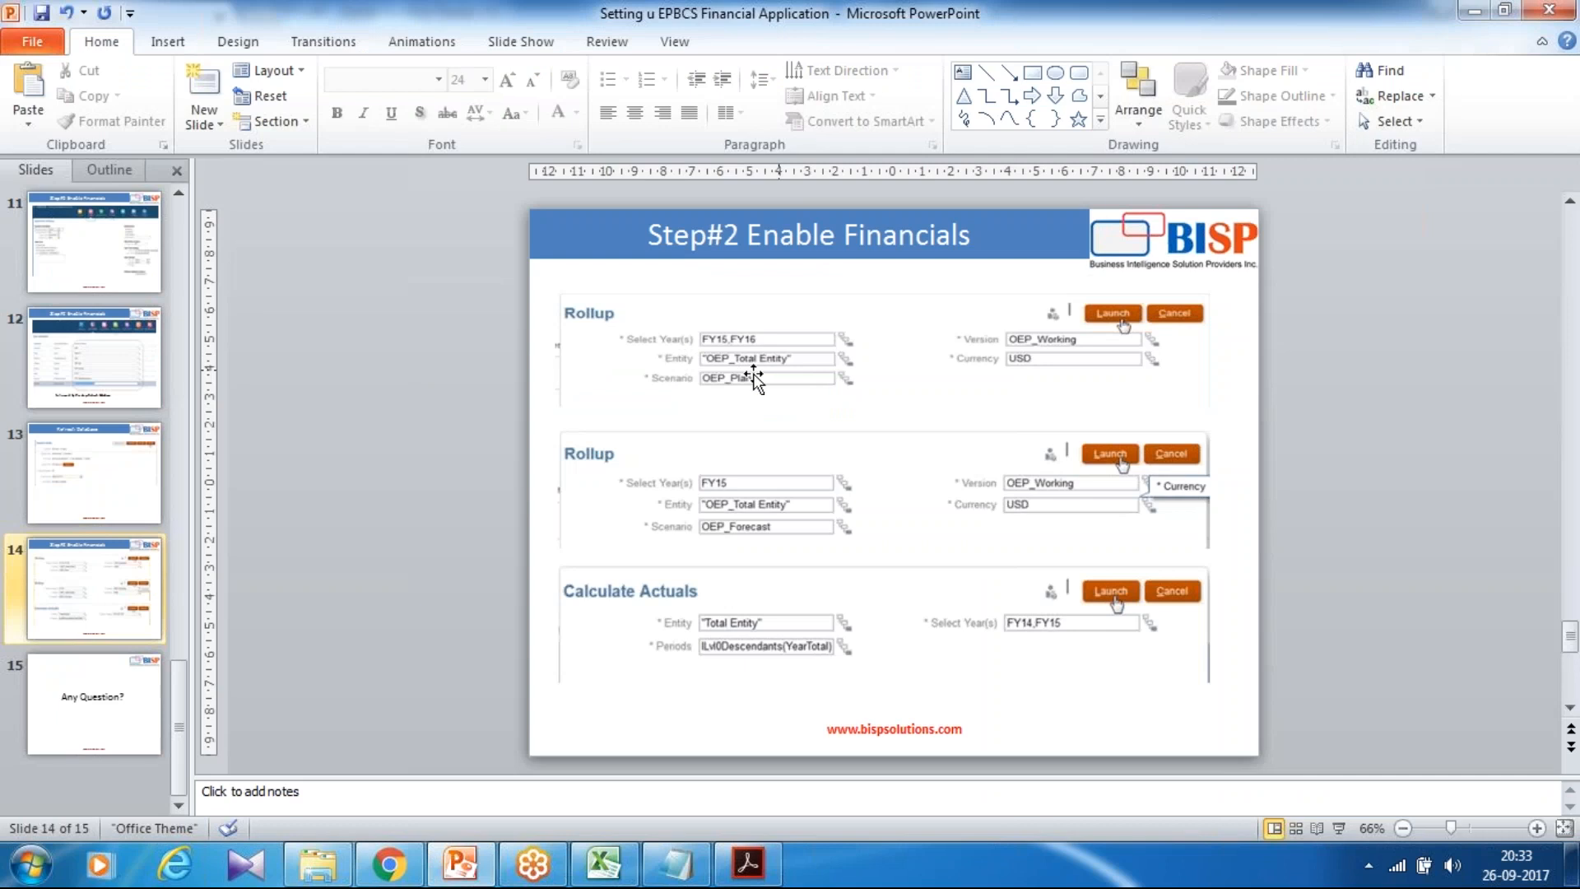
key("alt+Tab")
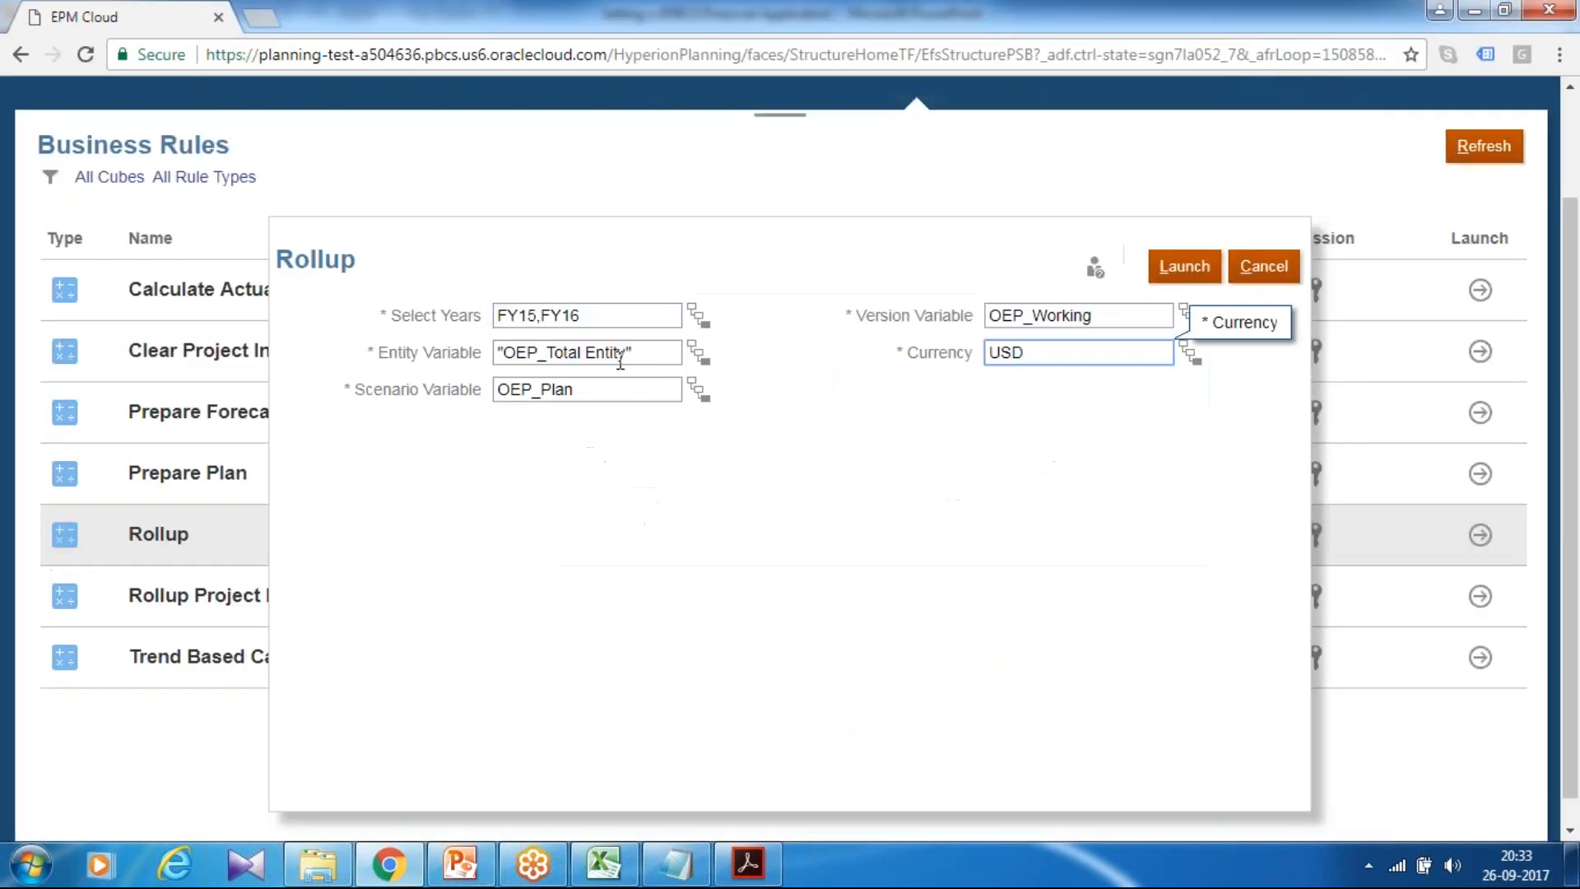
left_click(1206, 271)
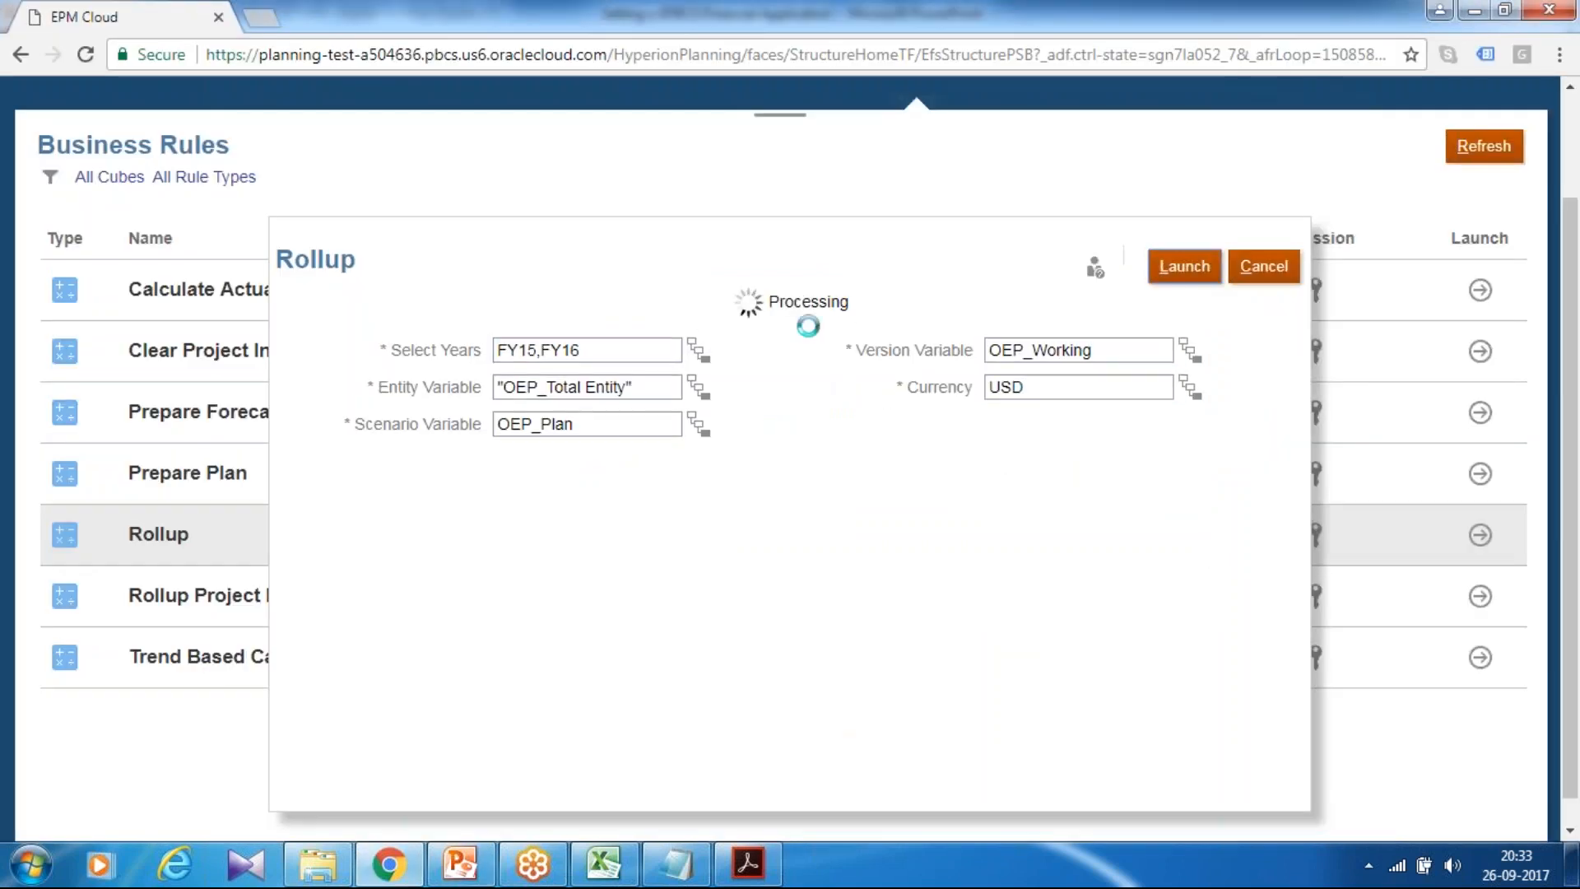
left_click(878, 376)
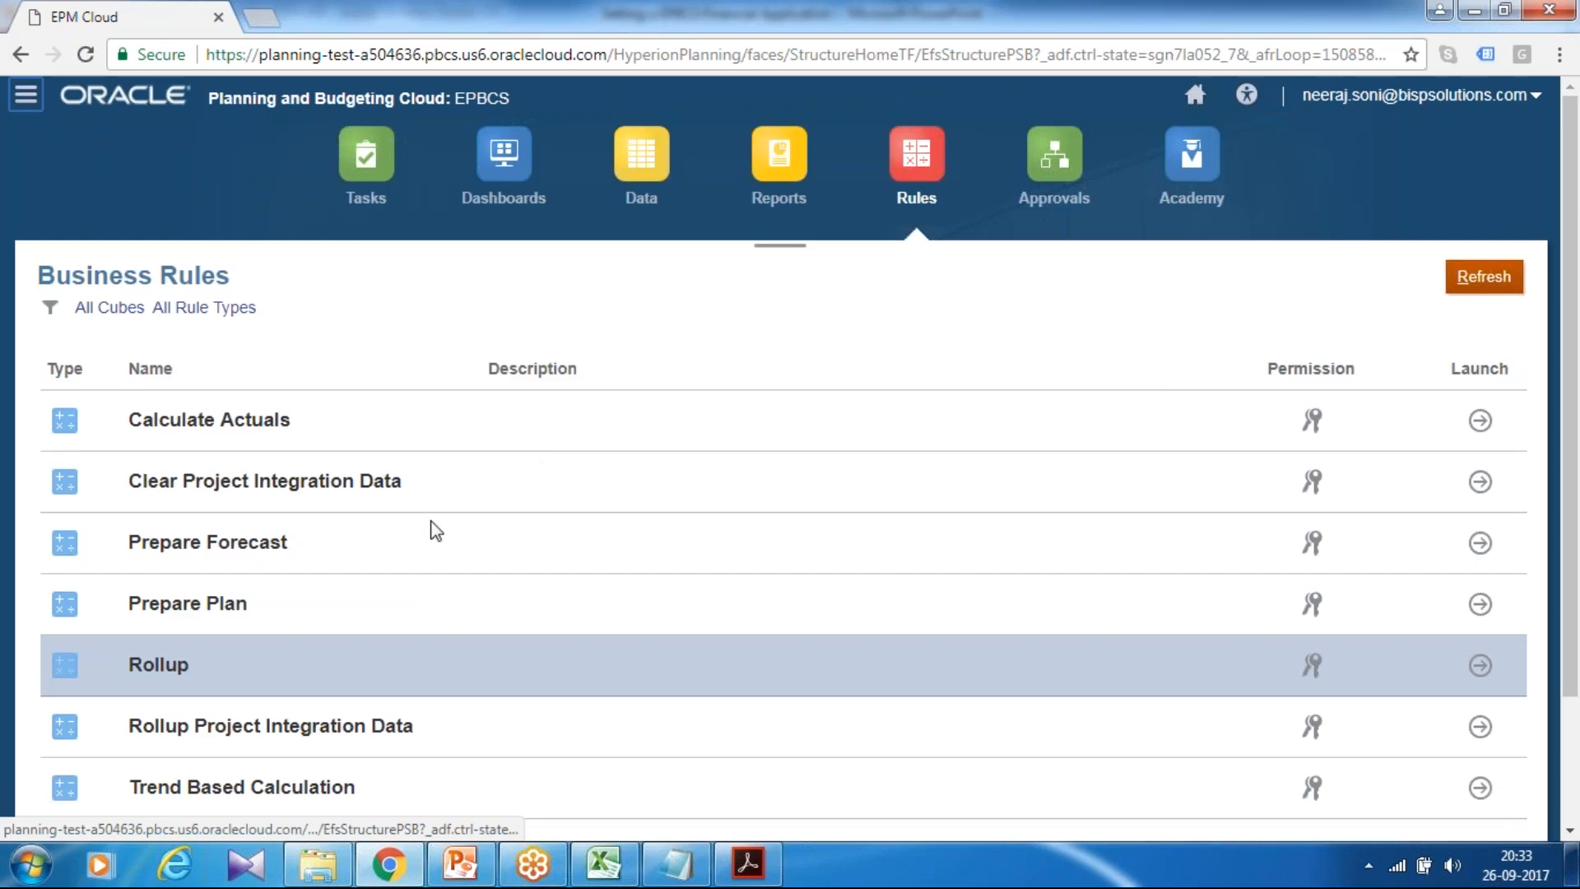
Step: Rerun Rollup for scenario OEP_Forecast, year FY15 and currency USD, confirming success
left_click(1480, 664)
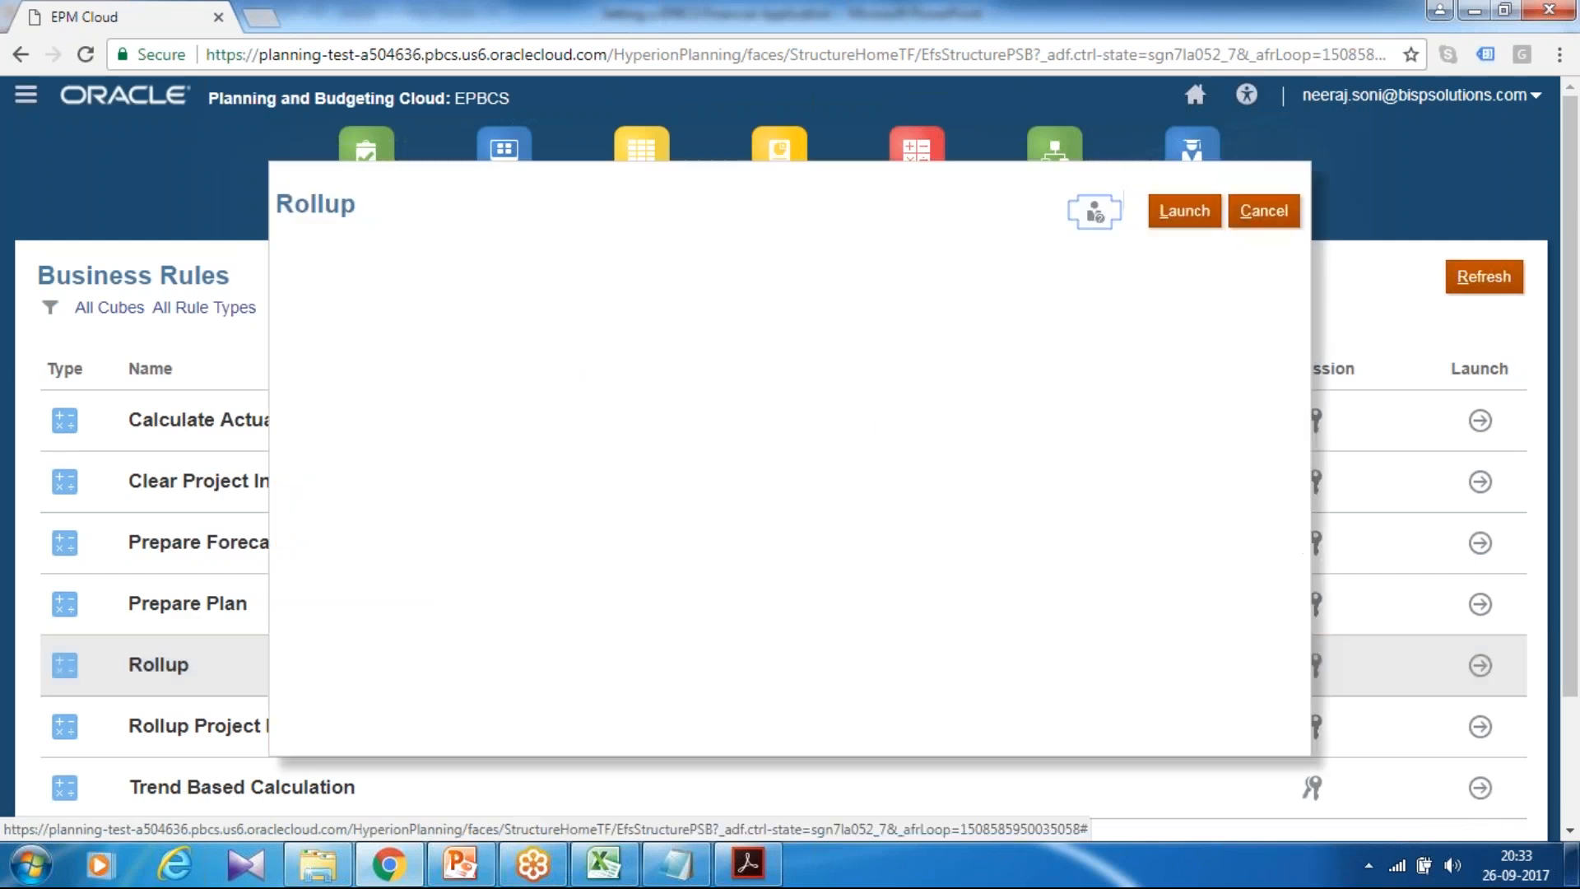
left_click(633, 330)
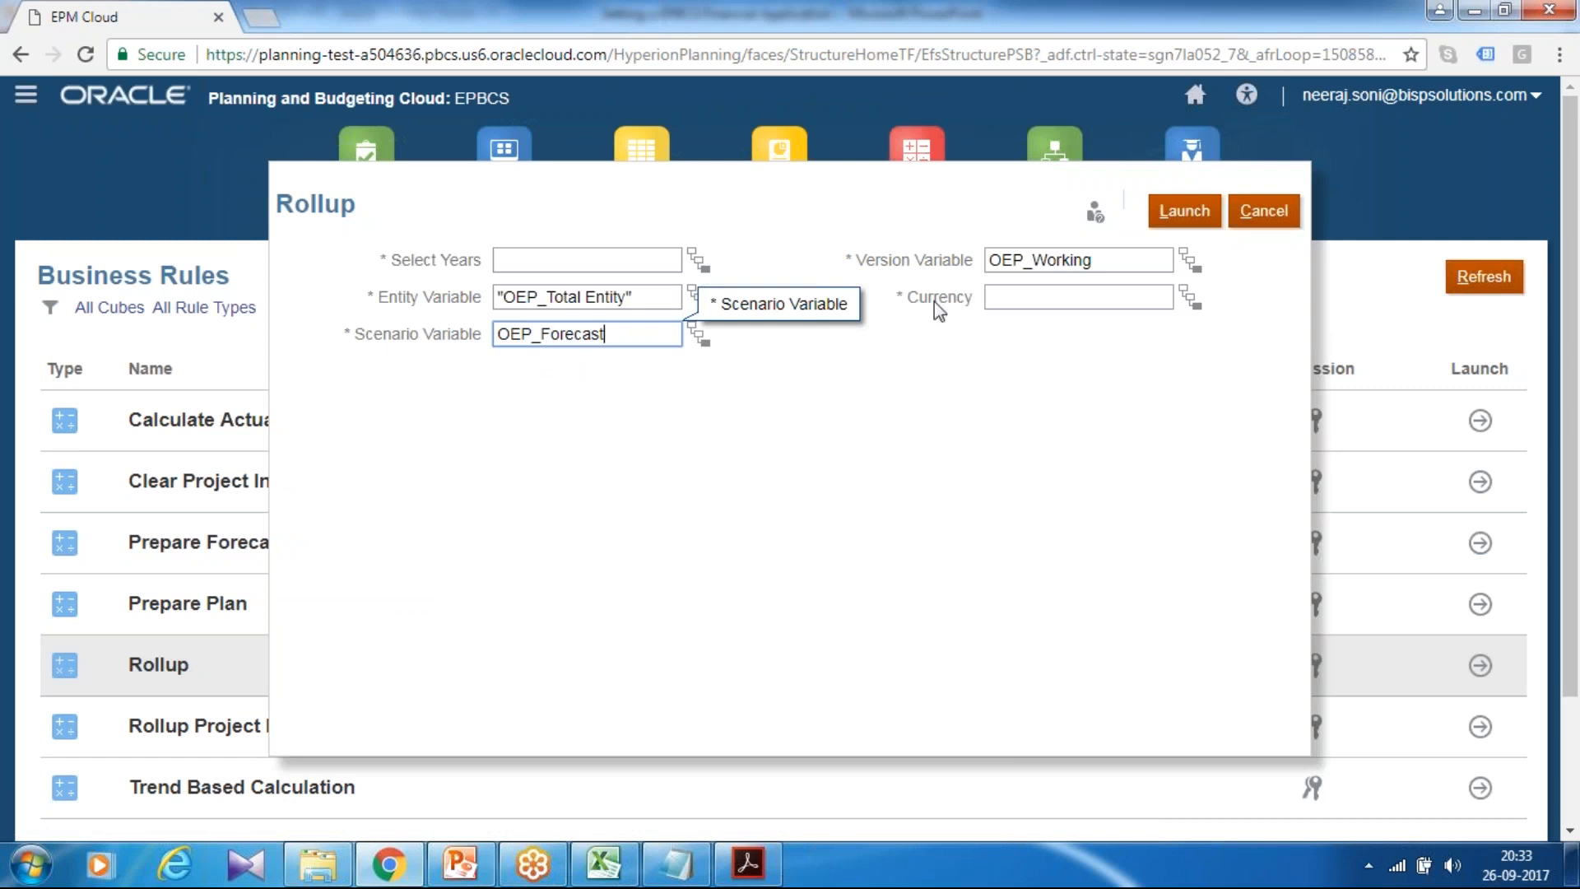
left_click(987, 298)
type("USD")
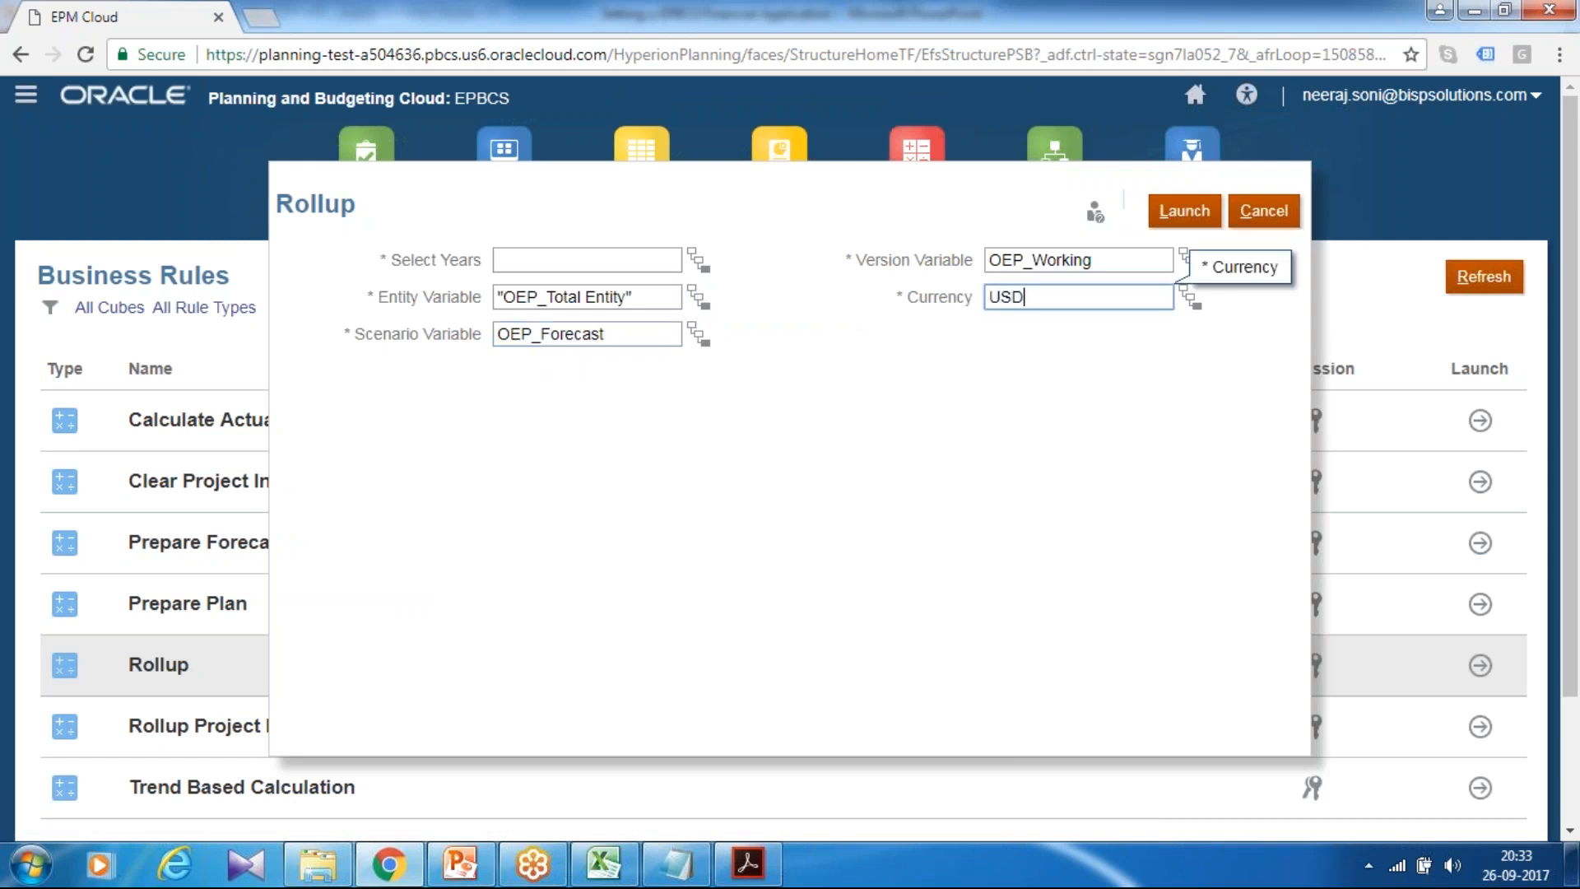
key("alt+Tab")
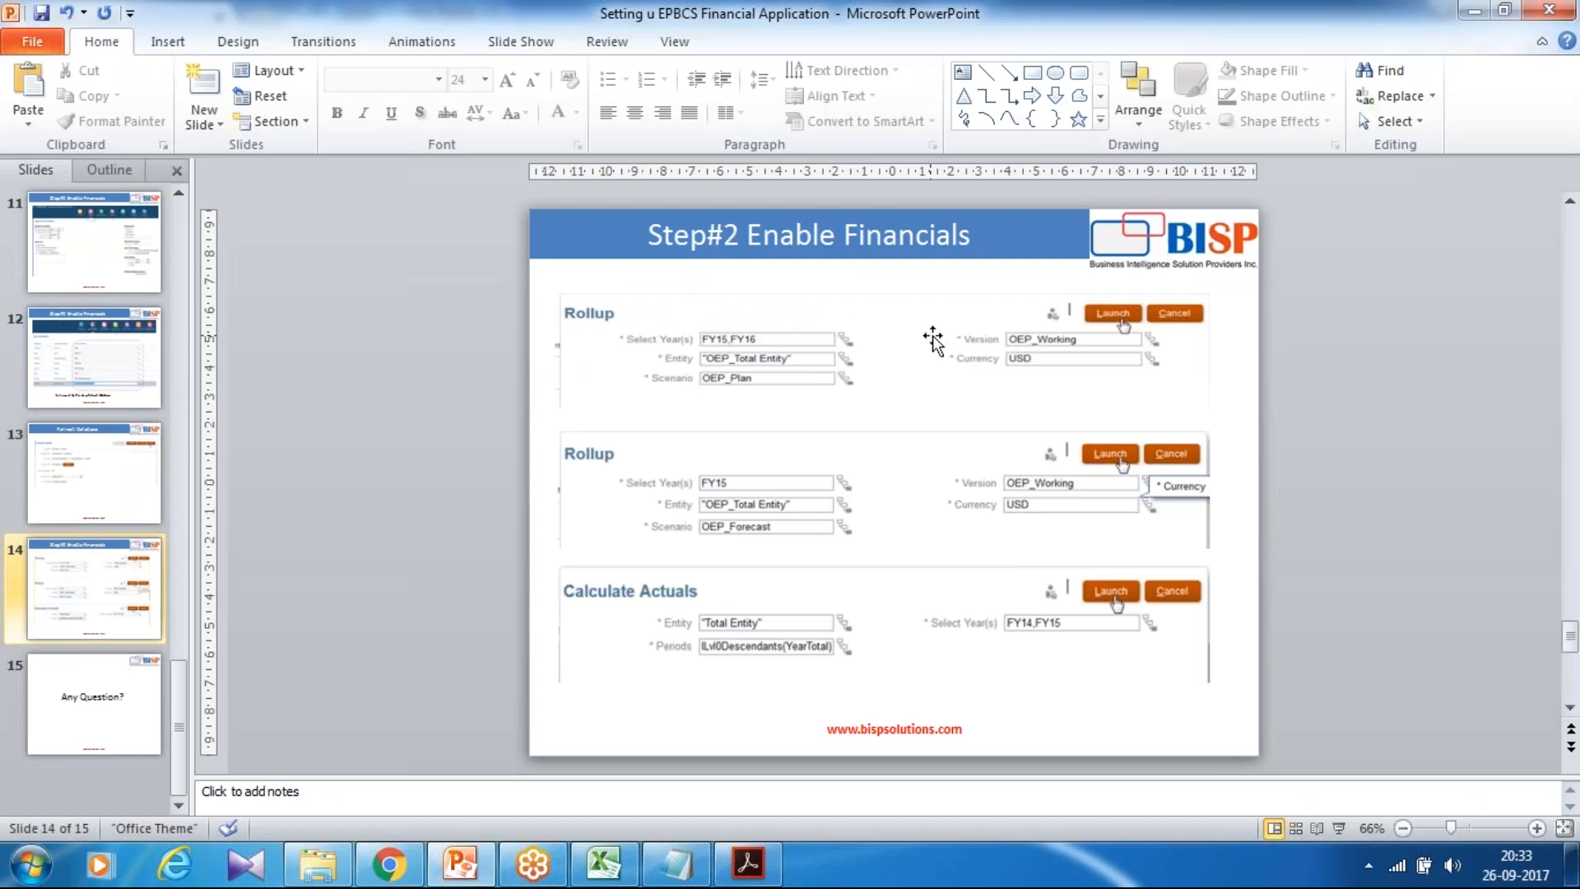
key("alt+Tab")
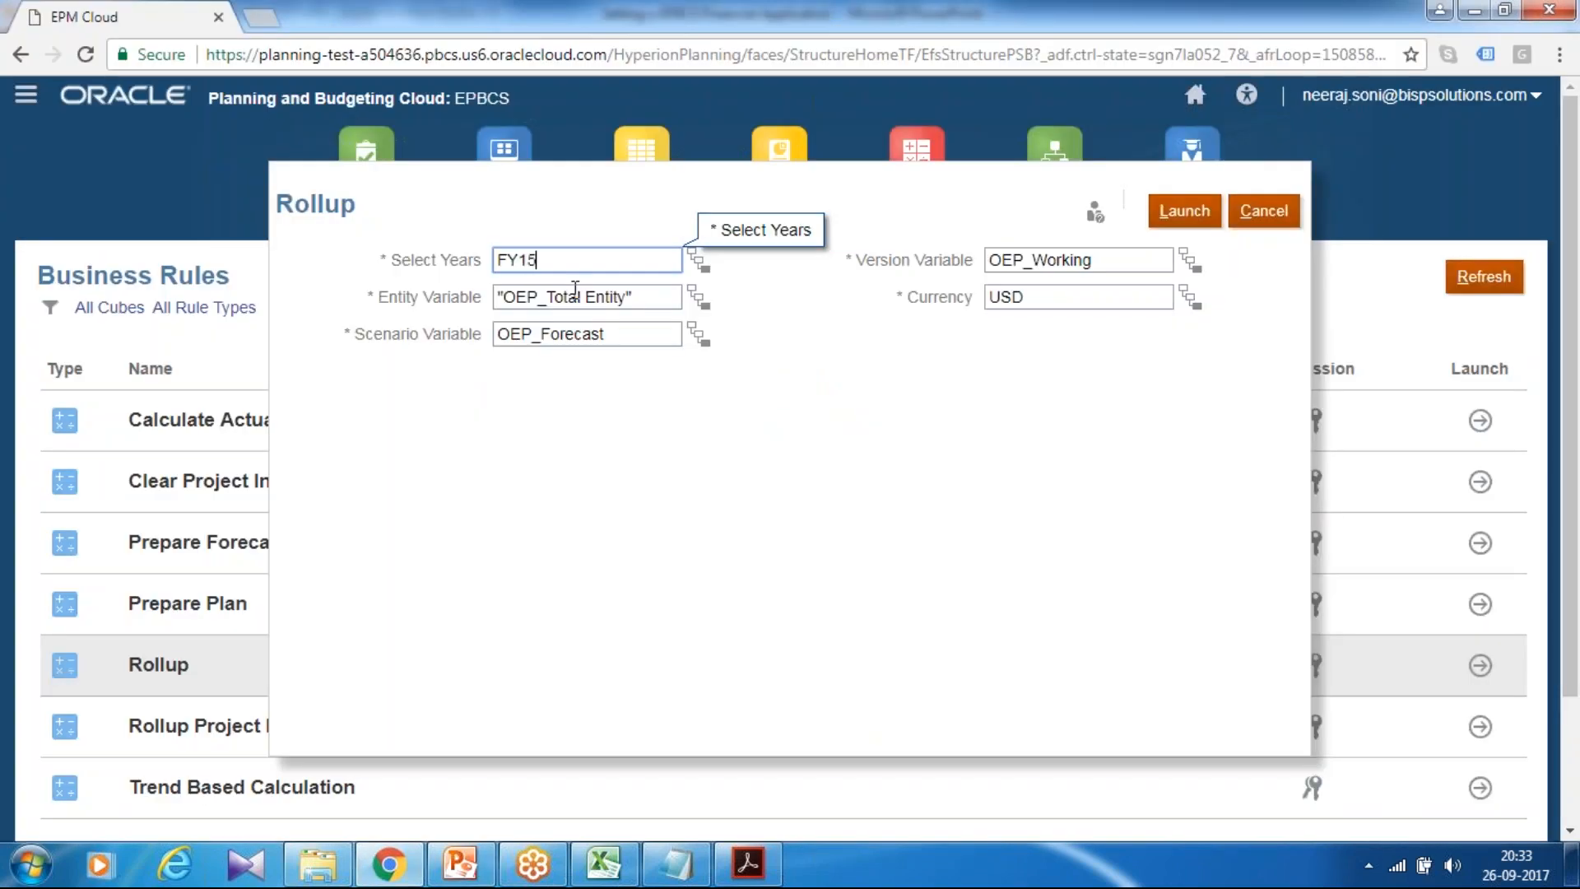
left_click(1185, 215)
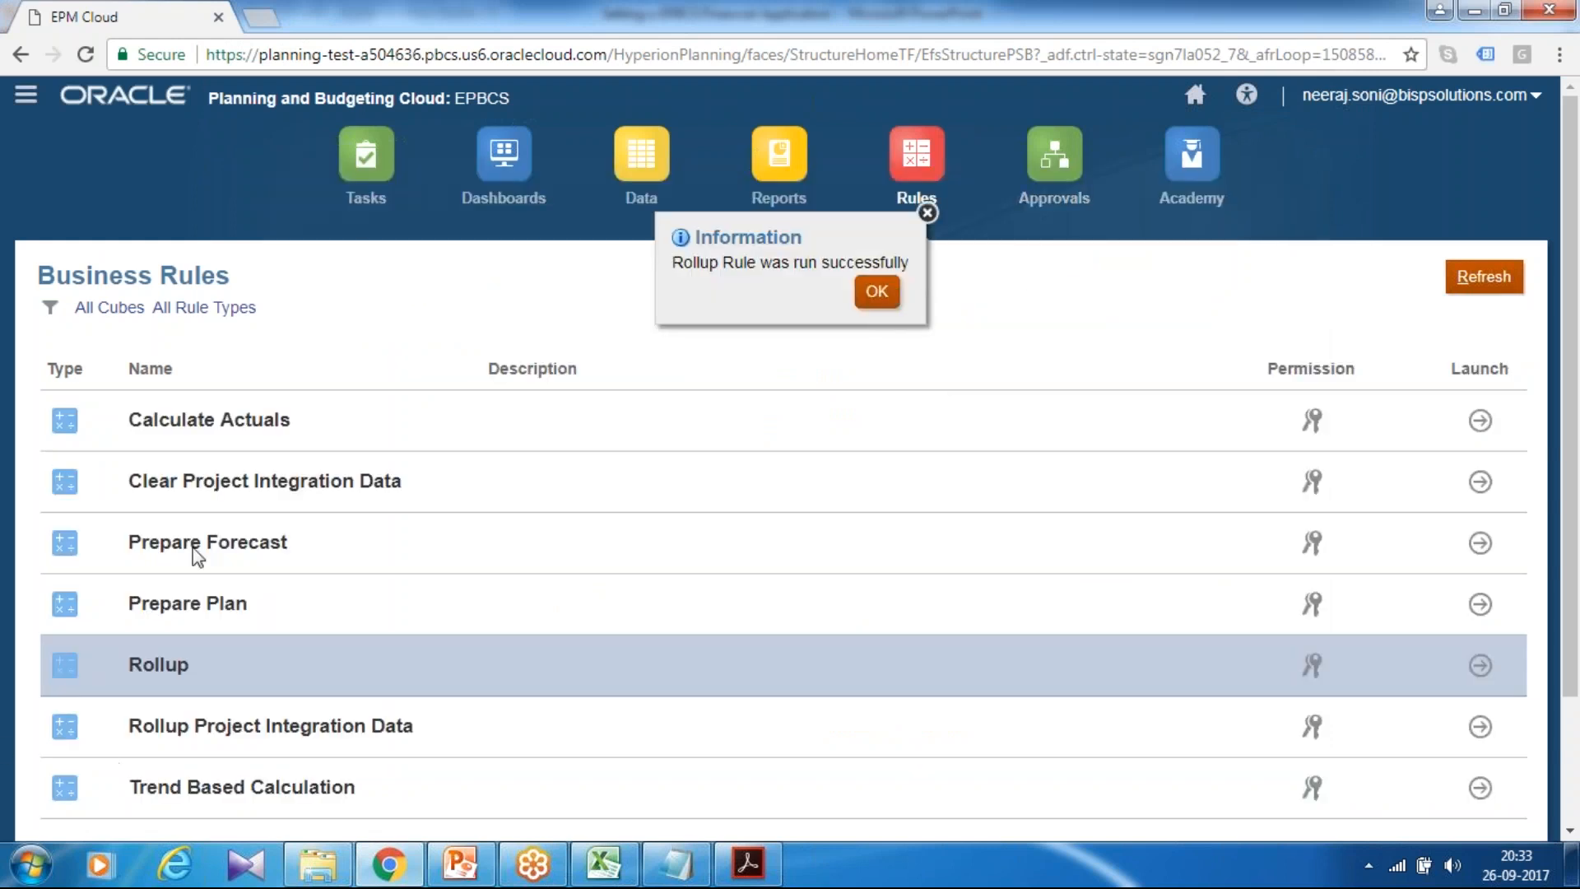
left_click(876, 291)
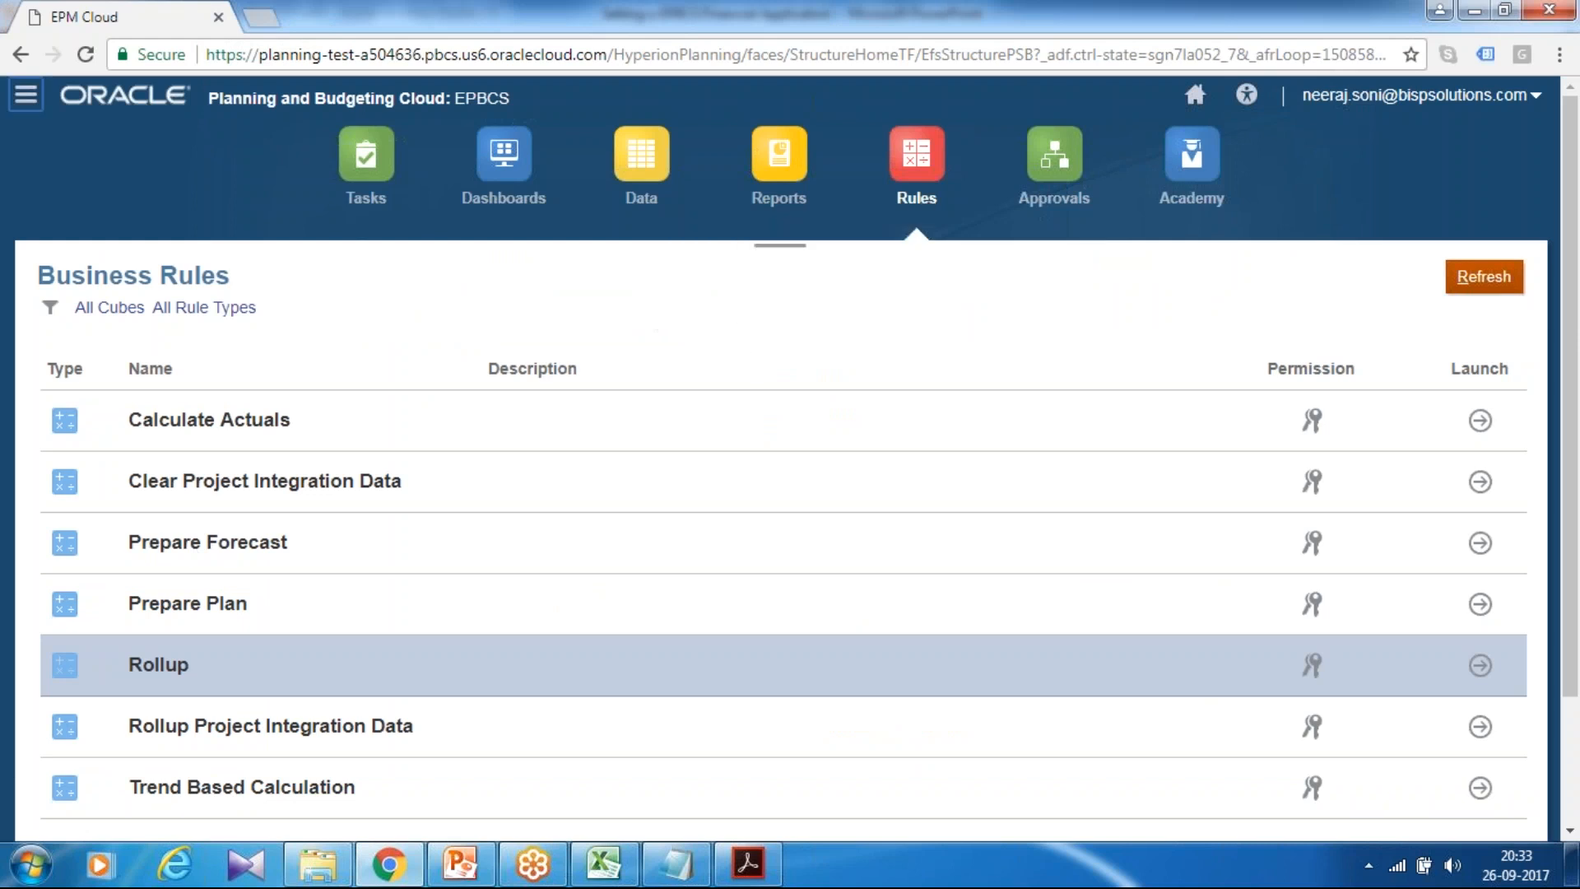
left_click(123, 441)
scroll(204, 409, "down", 3)
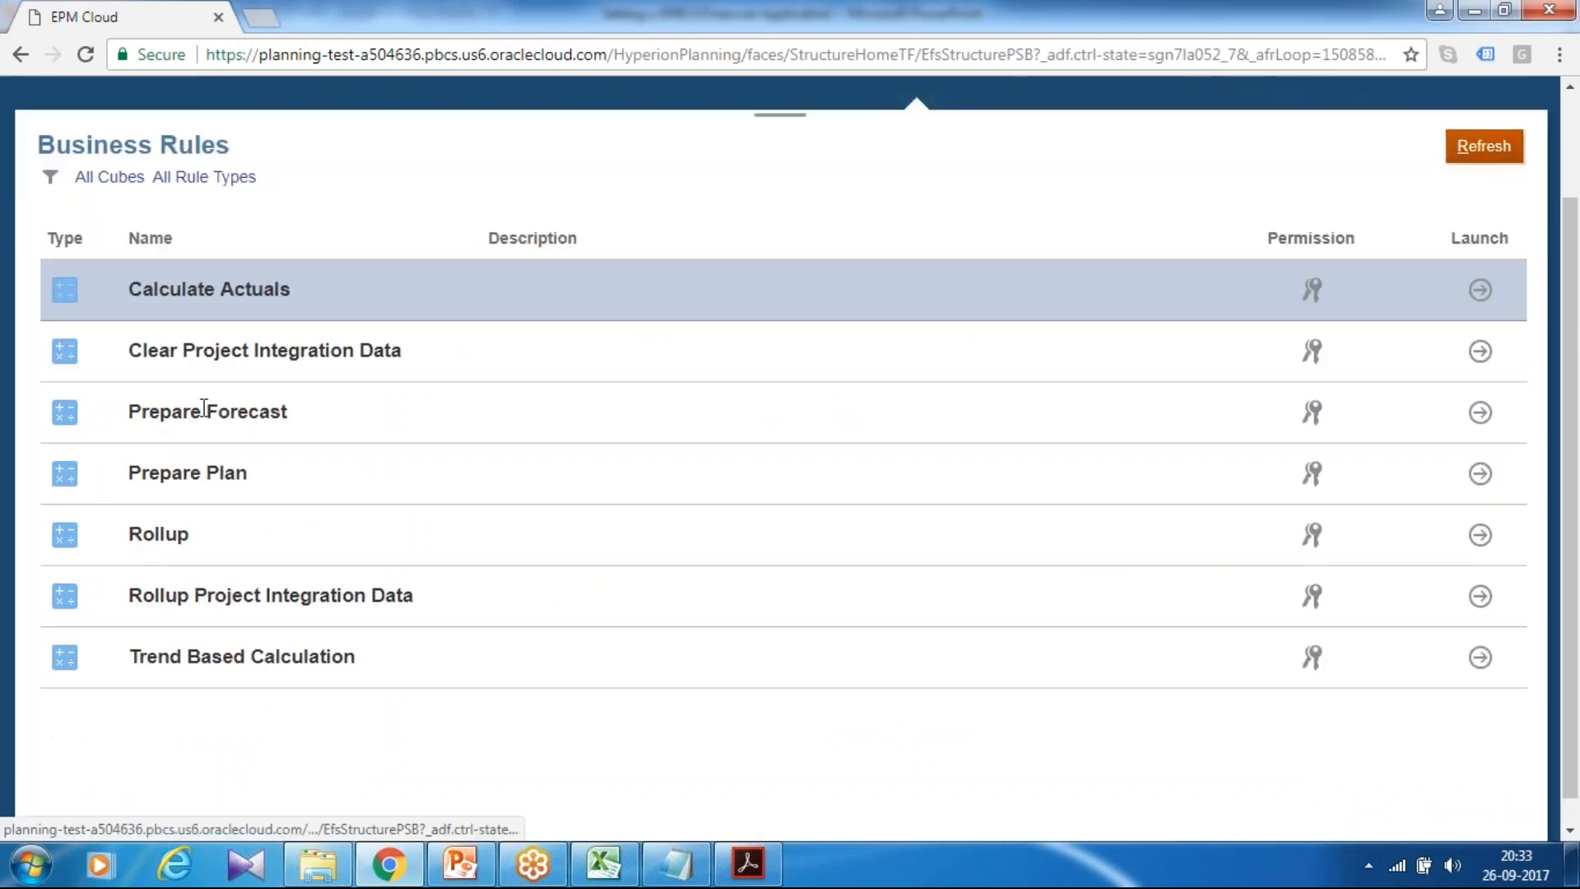
Step: In the Calculate Actuals prompt, set Entity to Total Entity and years to FY14,FY15
left_click(1479, 303)
key("alt+Tab")
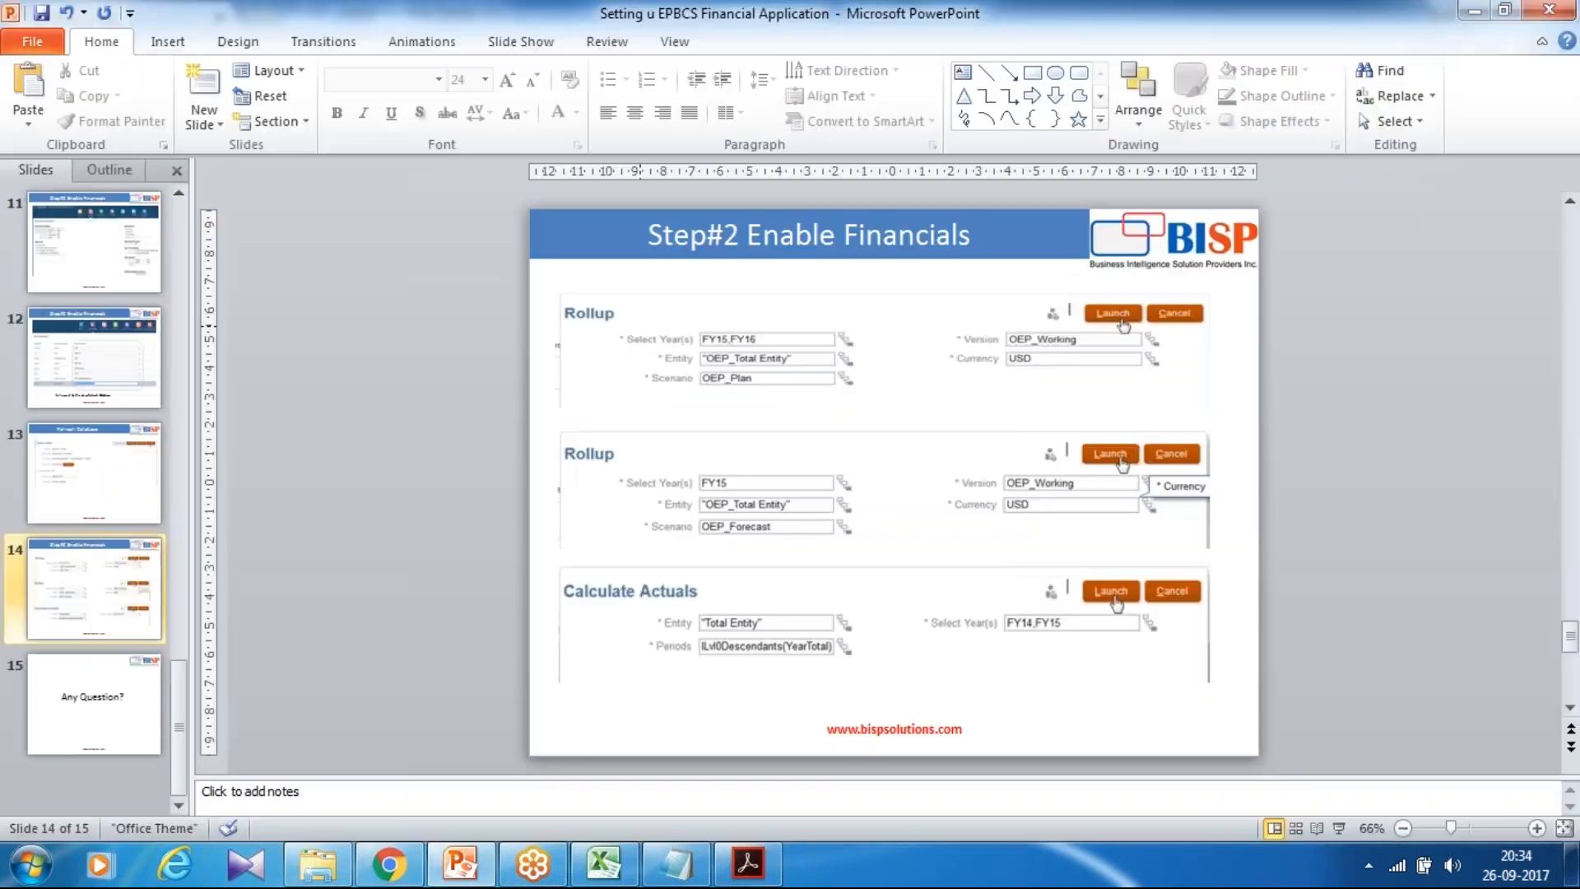
key("alt+Tab")
left_click(627, 316)
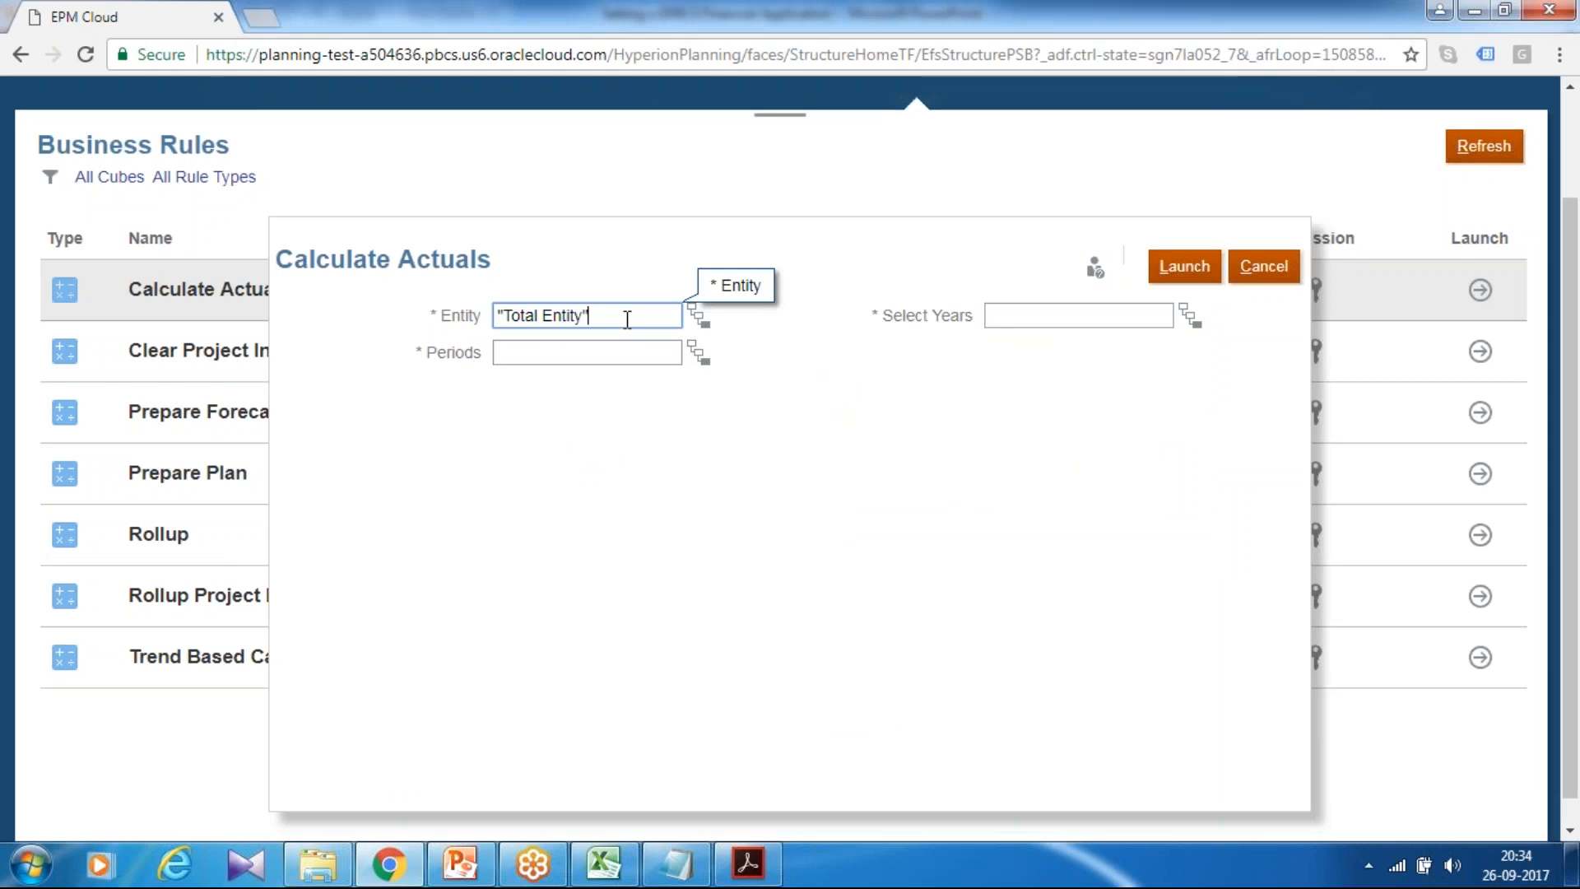
key("alt+Tab")
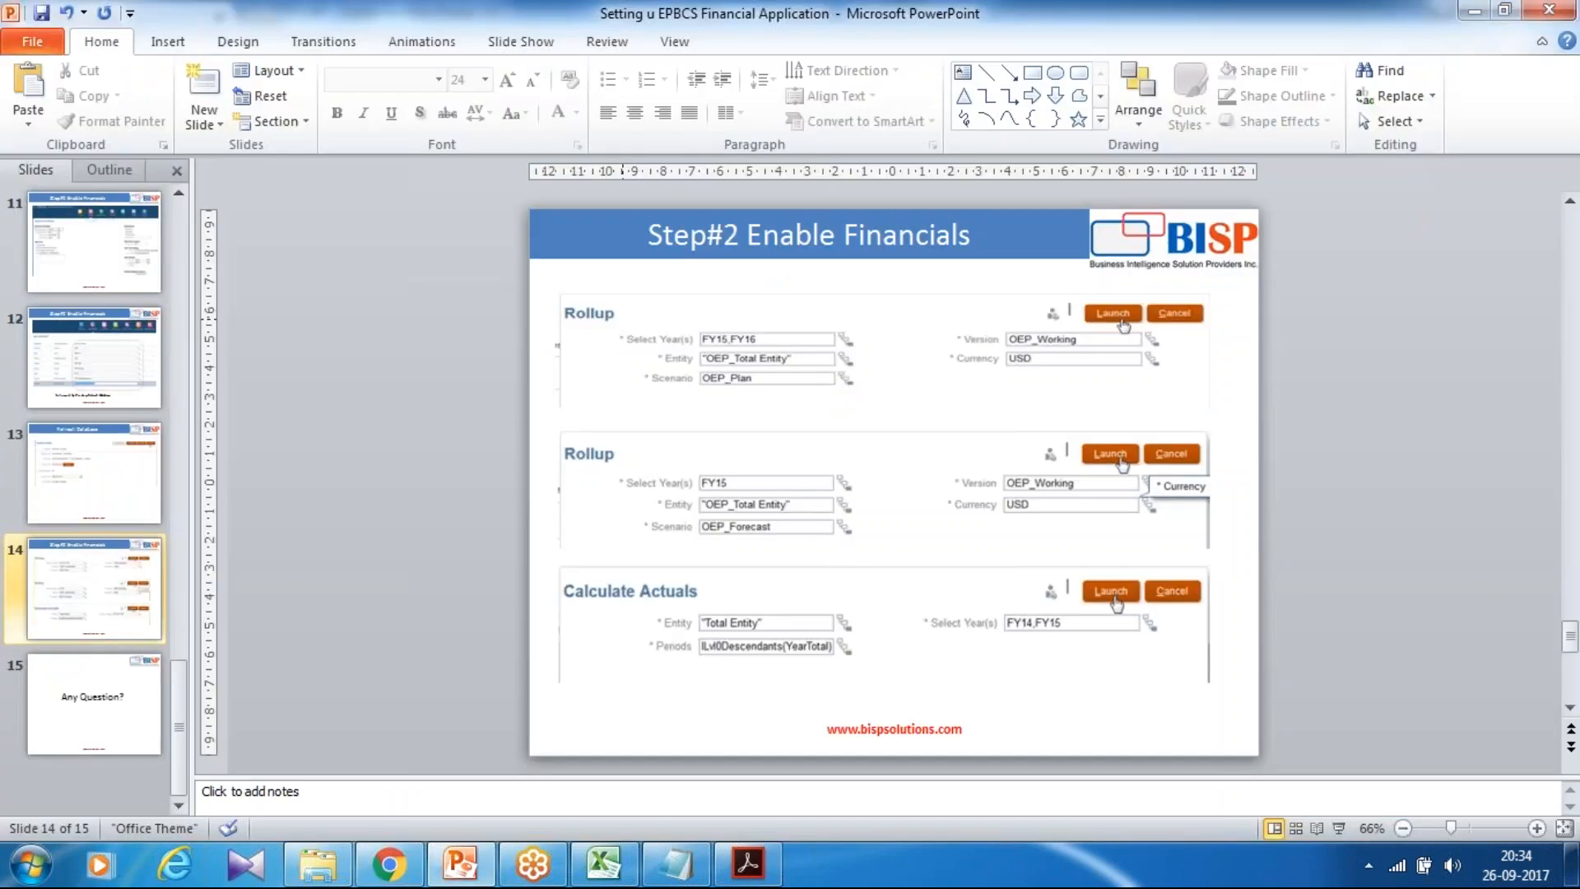
key("alt+Tab")
left_click(1022, 312)
key("alt+Tab")
key("alt+Tab")
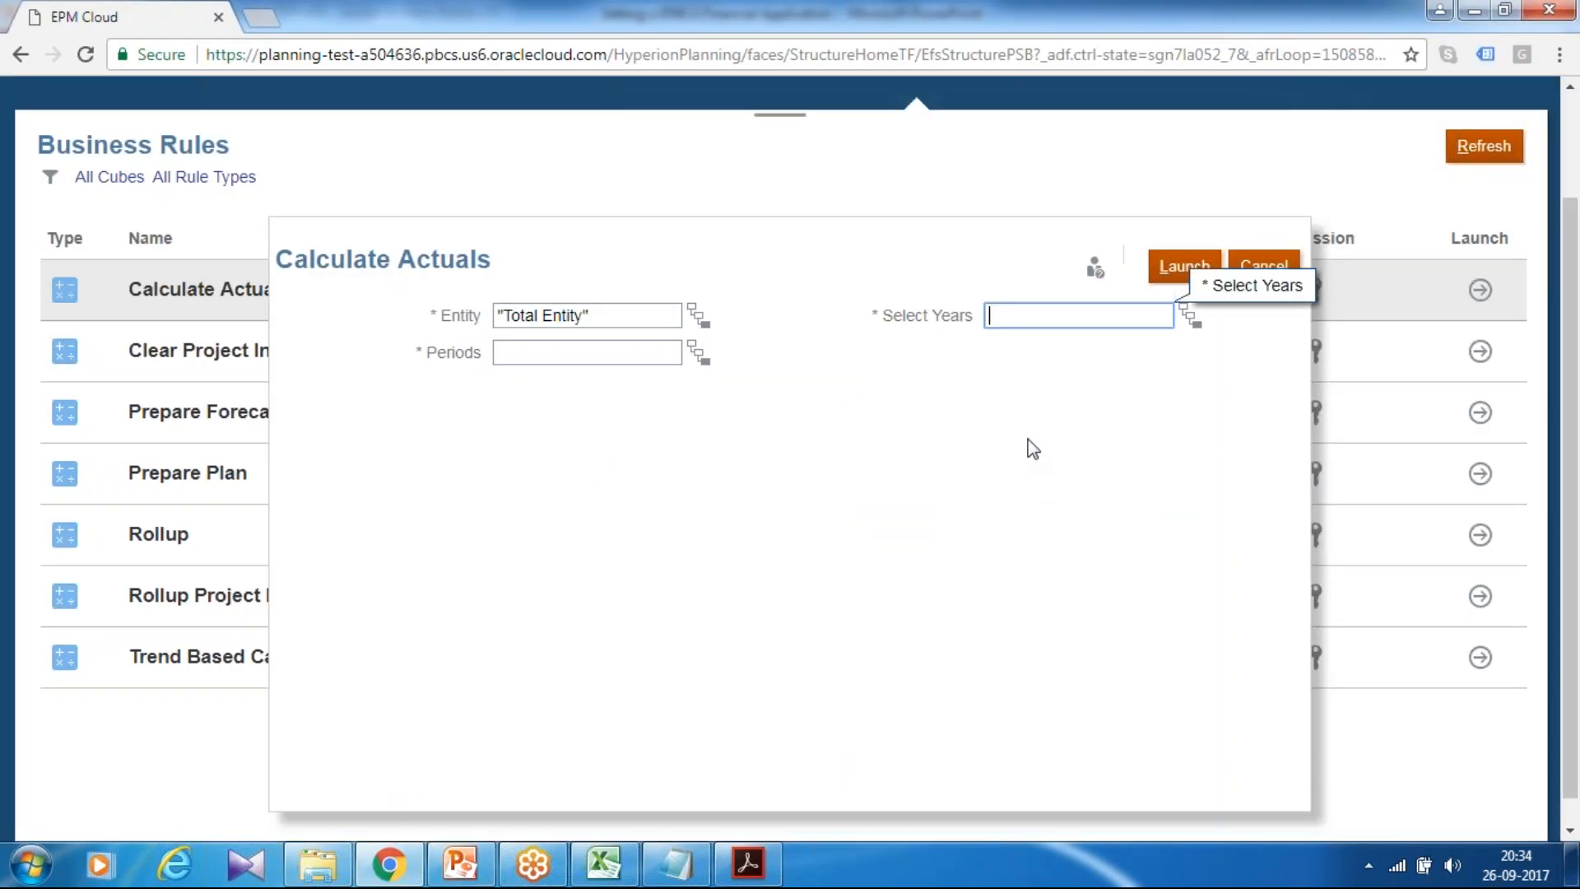
type("FY14,FY15")
key("alt+Tab")
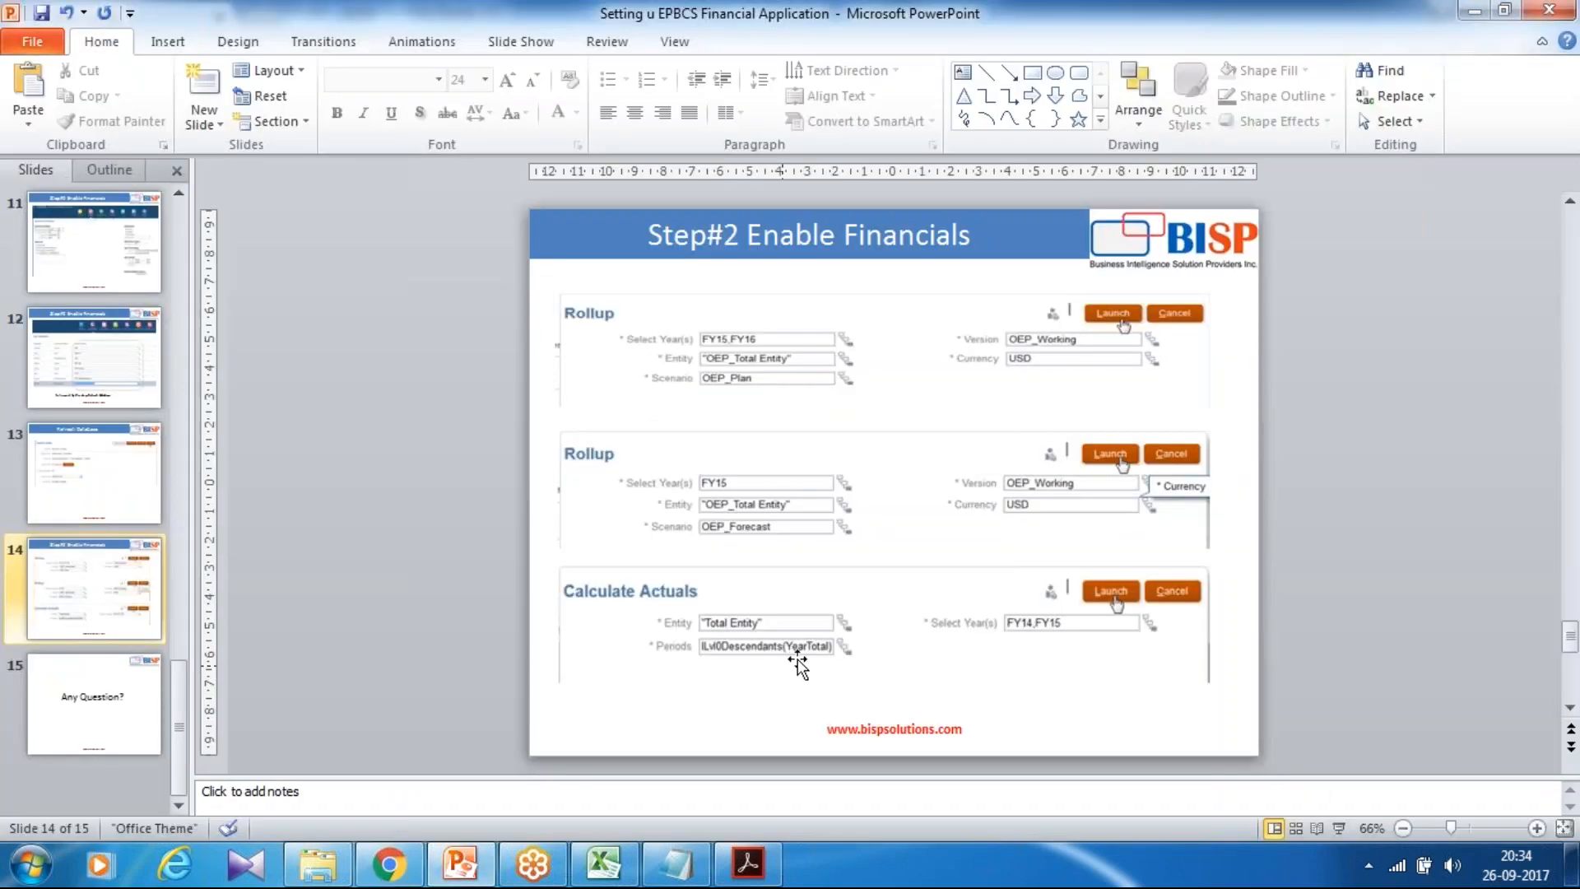
key("alt+Tab")
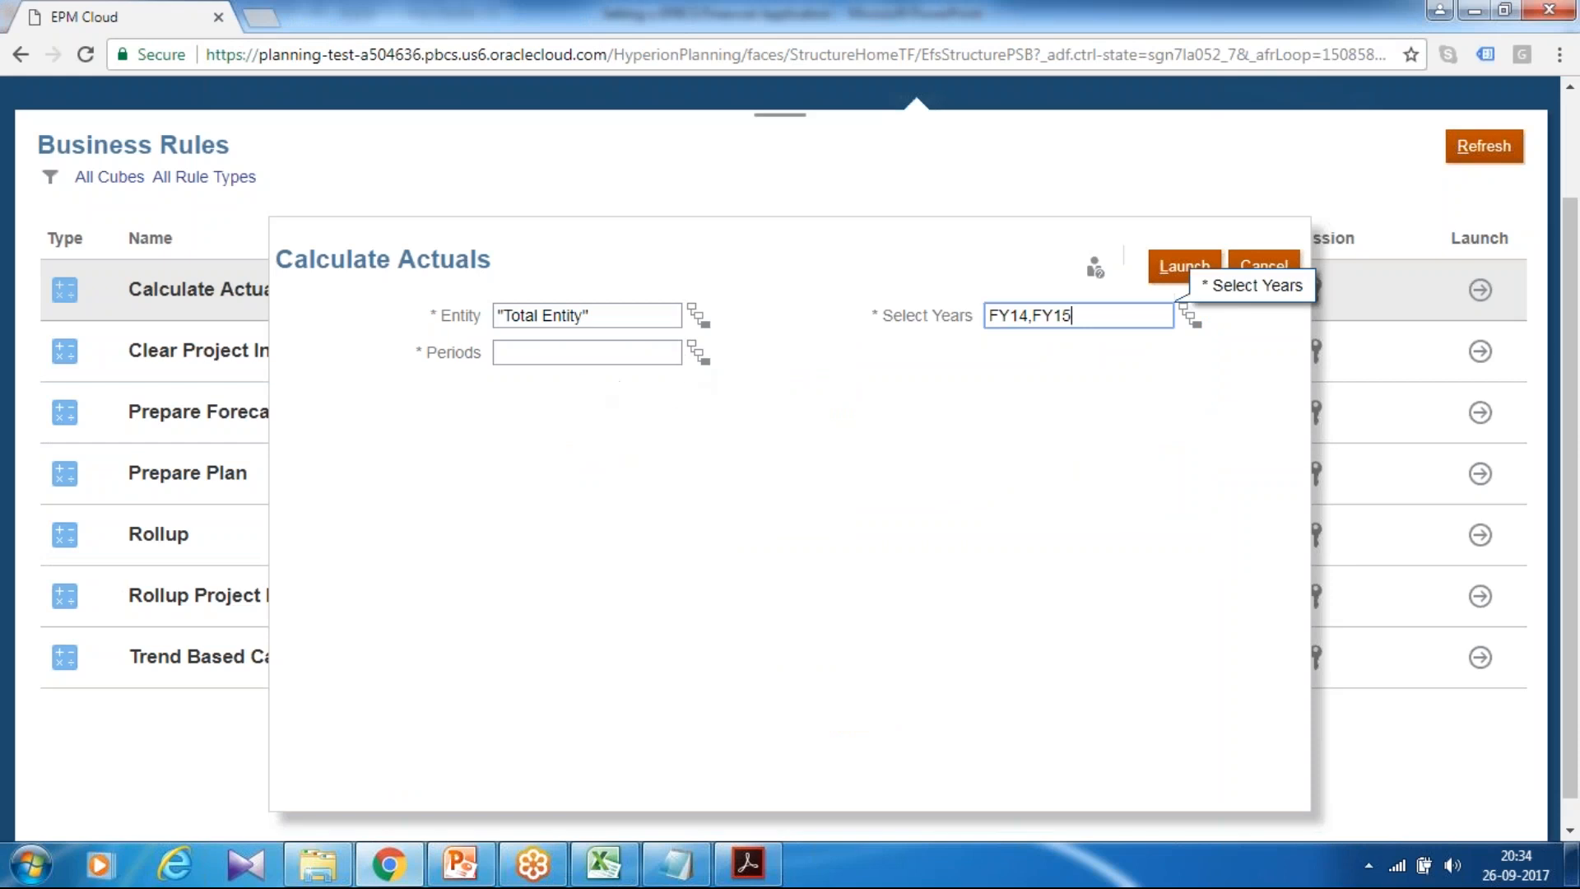
Step: Set Periods to YearTotal with its Level 0 descendants, run Calculate Actuals, then show 'Any Question?'
left_click(700, 356)
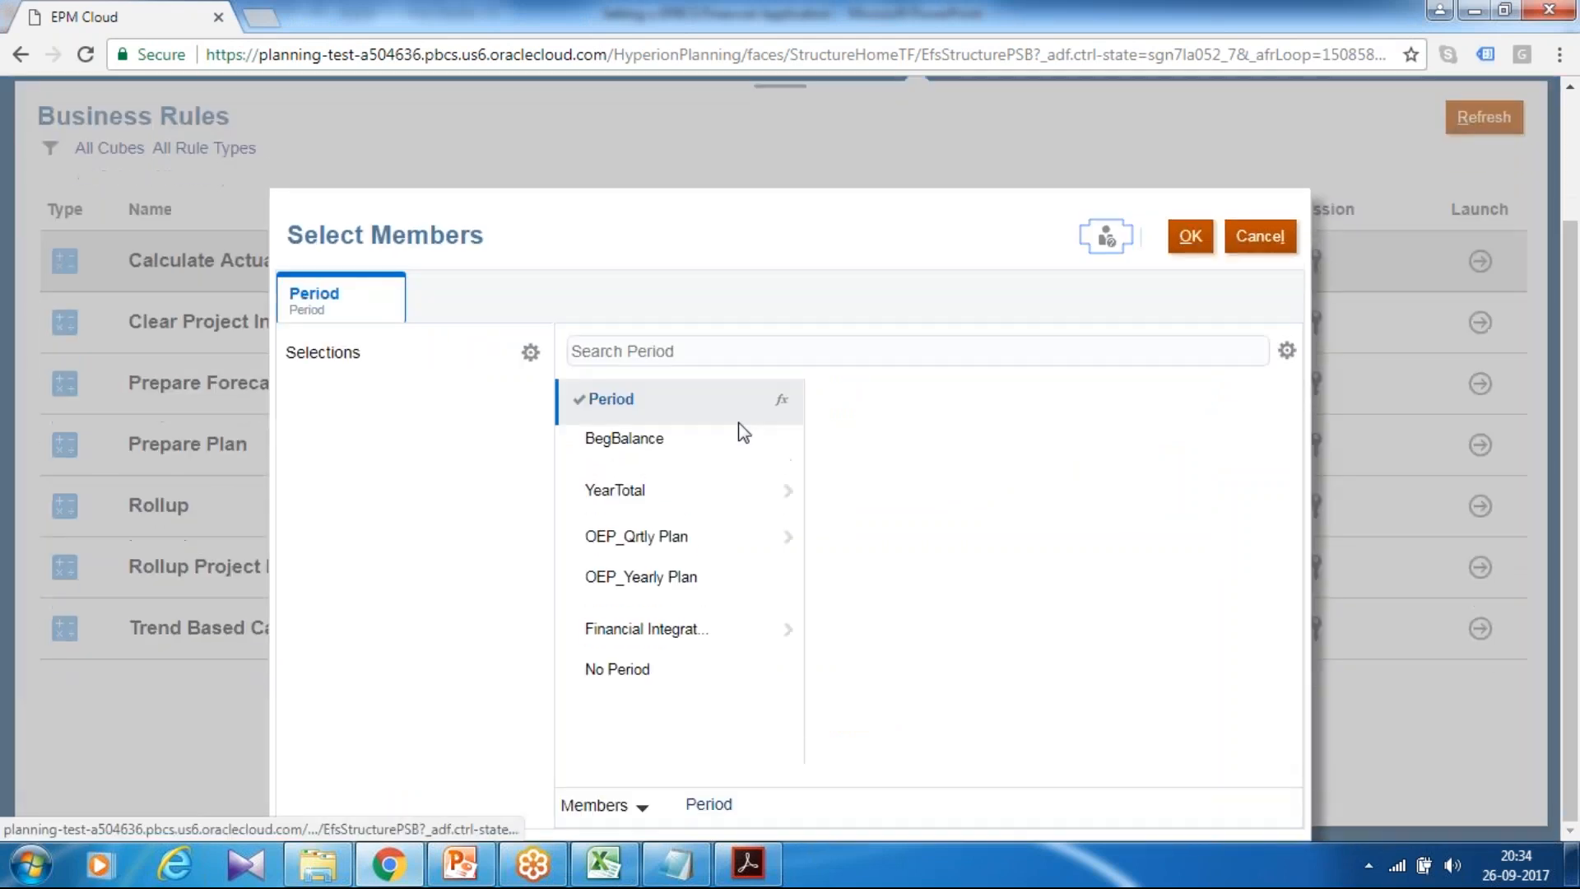
left_click(579, 491)
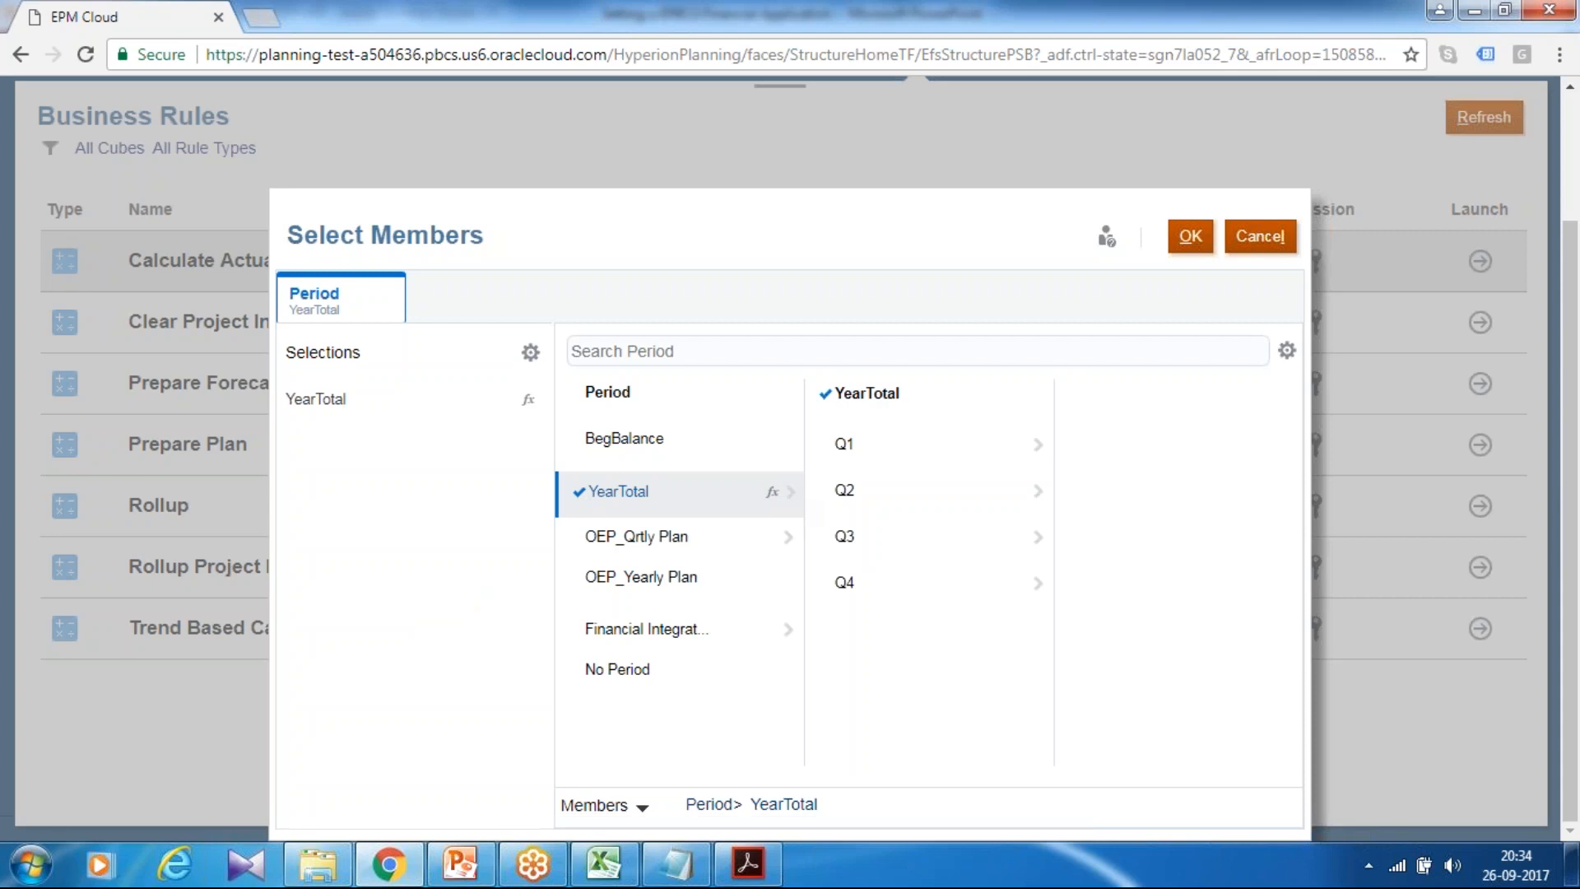
left_click(778, 493)
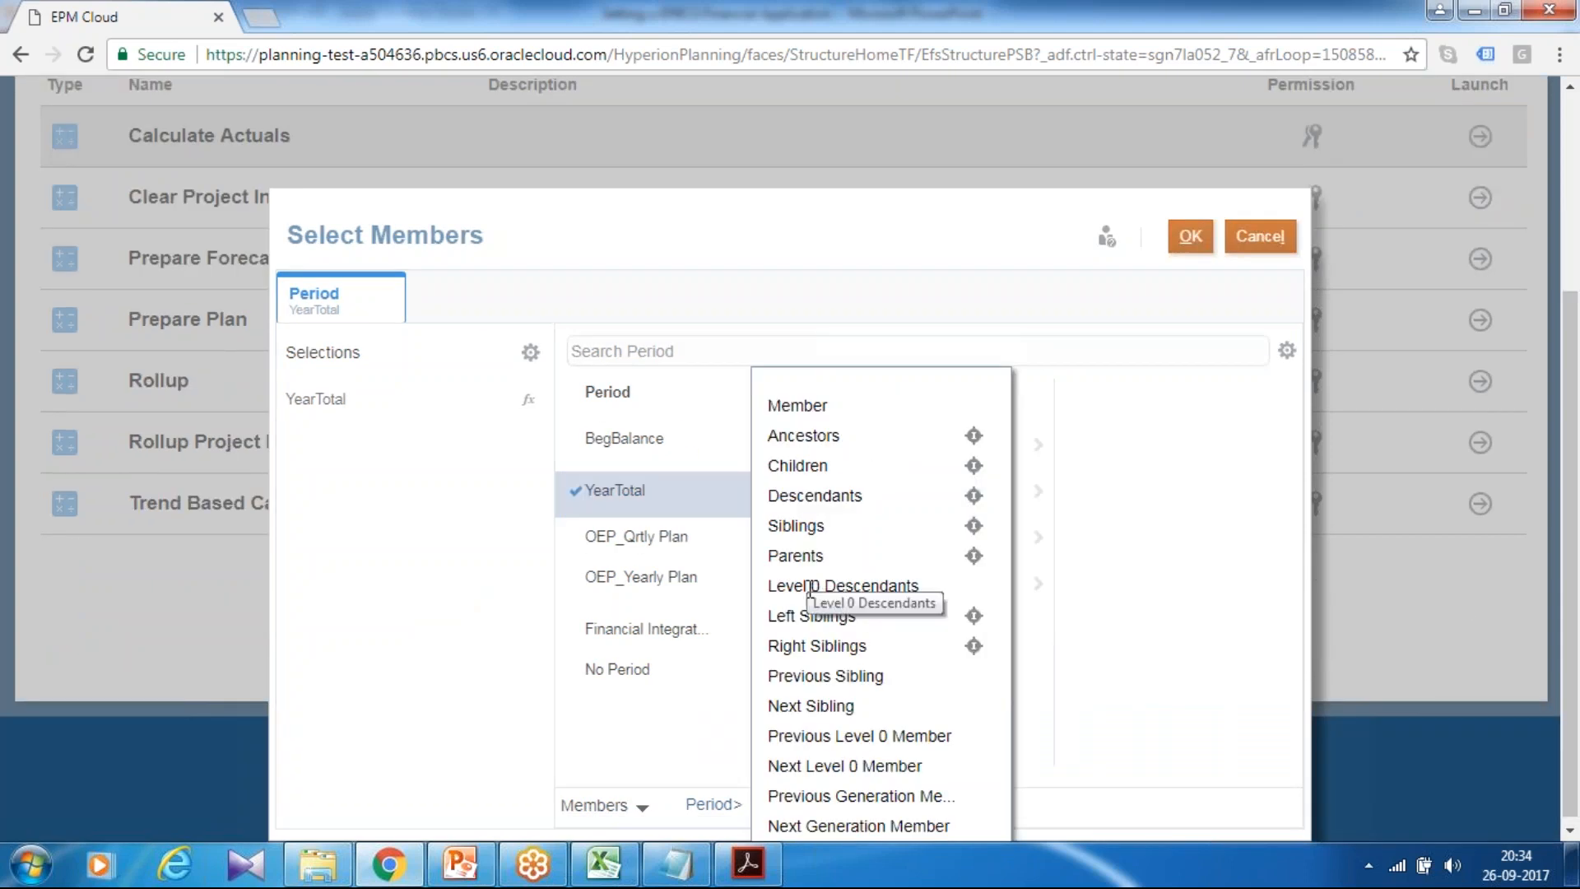
left_click(873, 583)
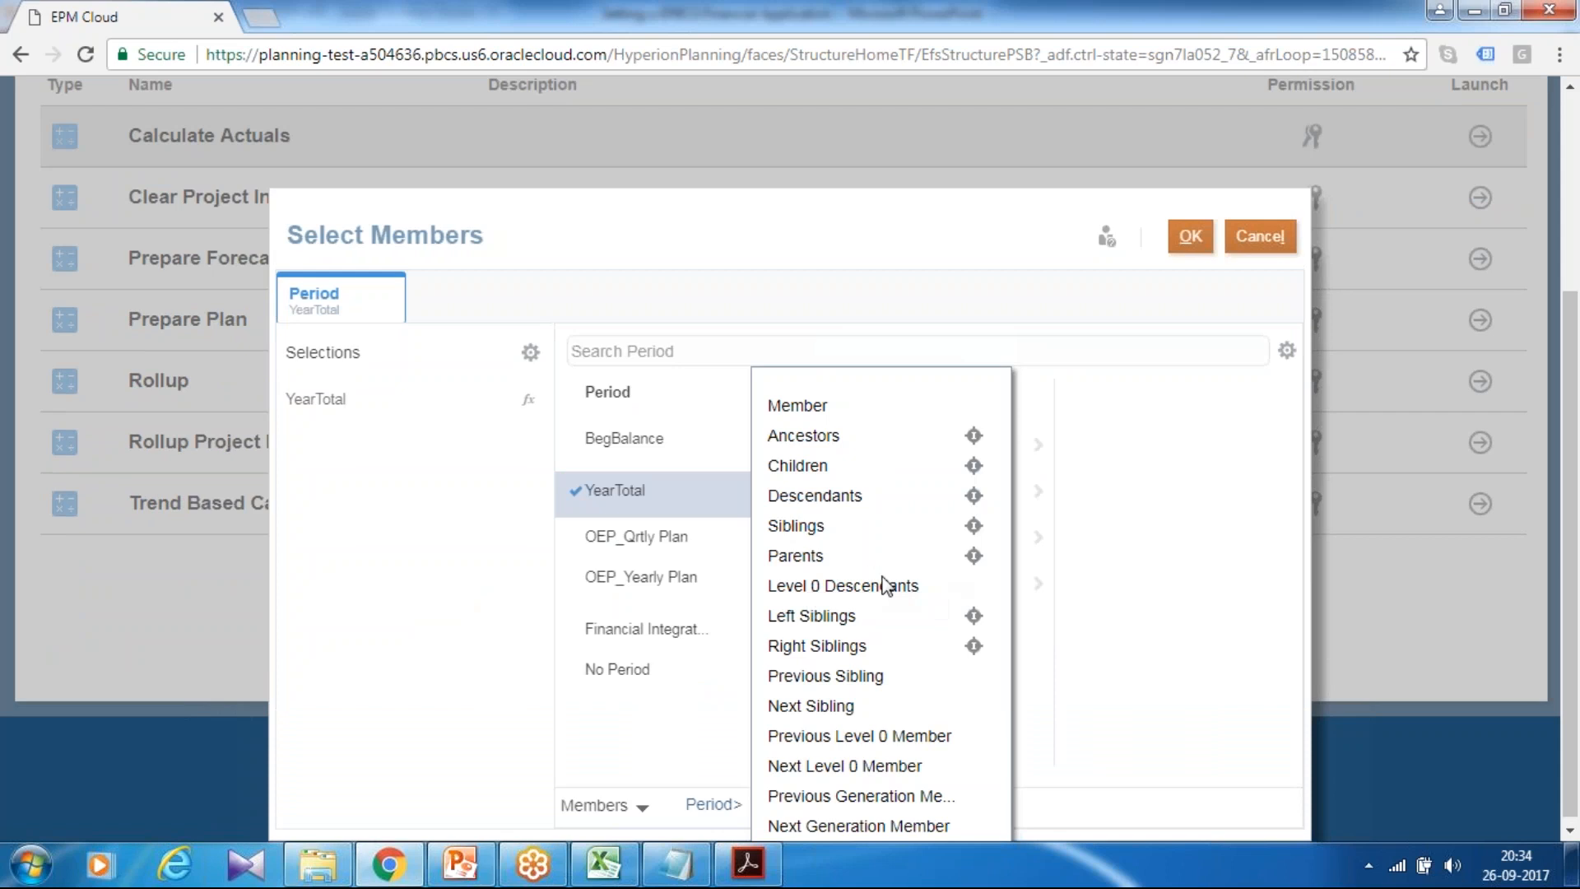
left_click(1189, 237)
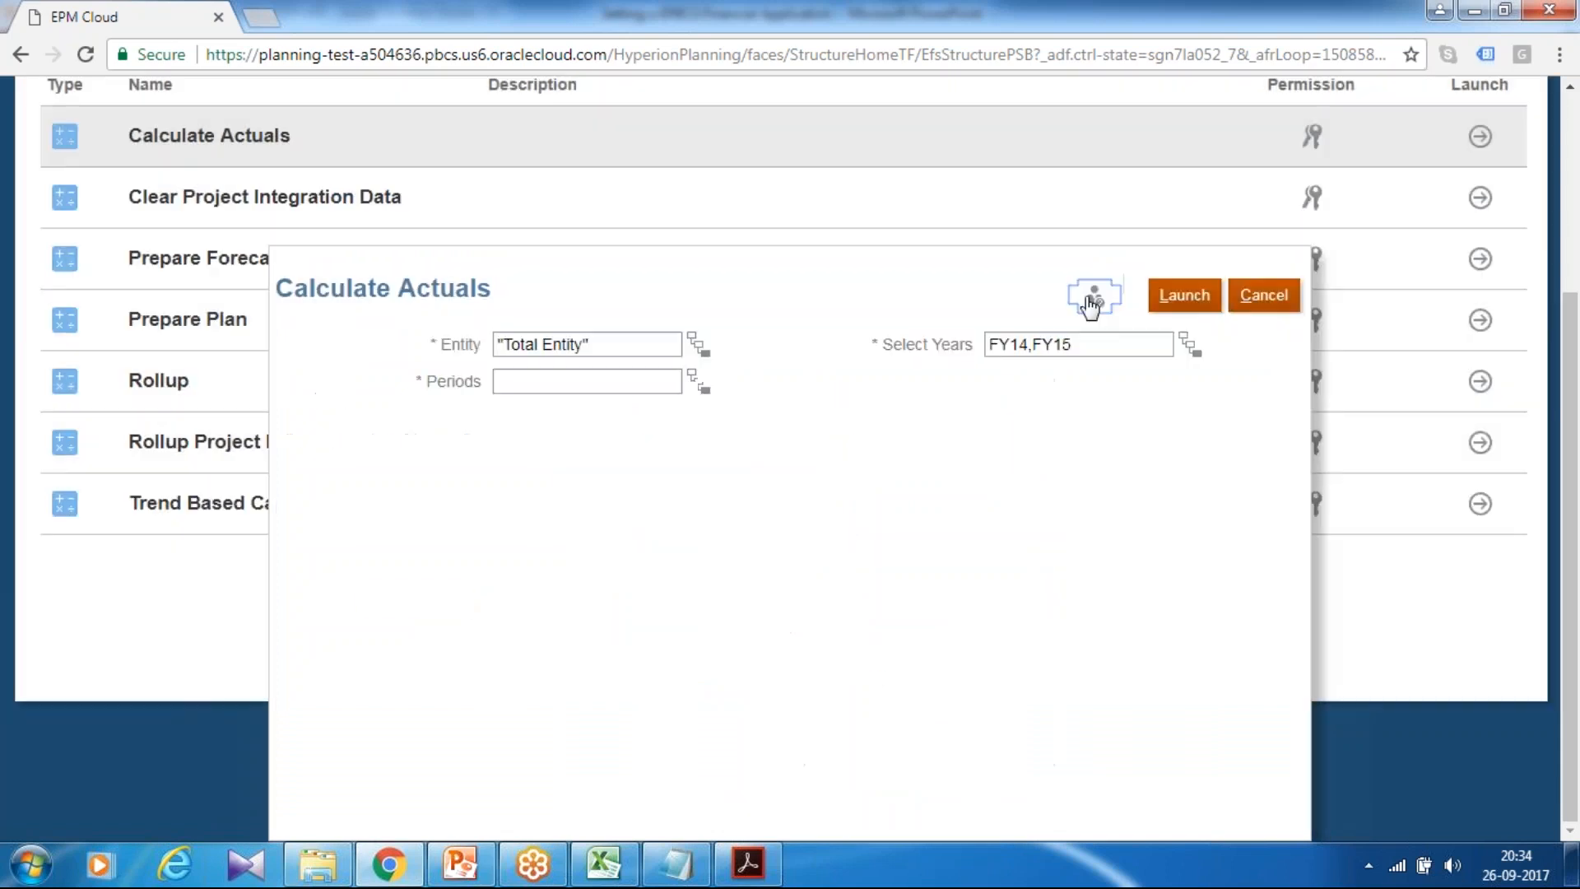
left_click(1186, 297)
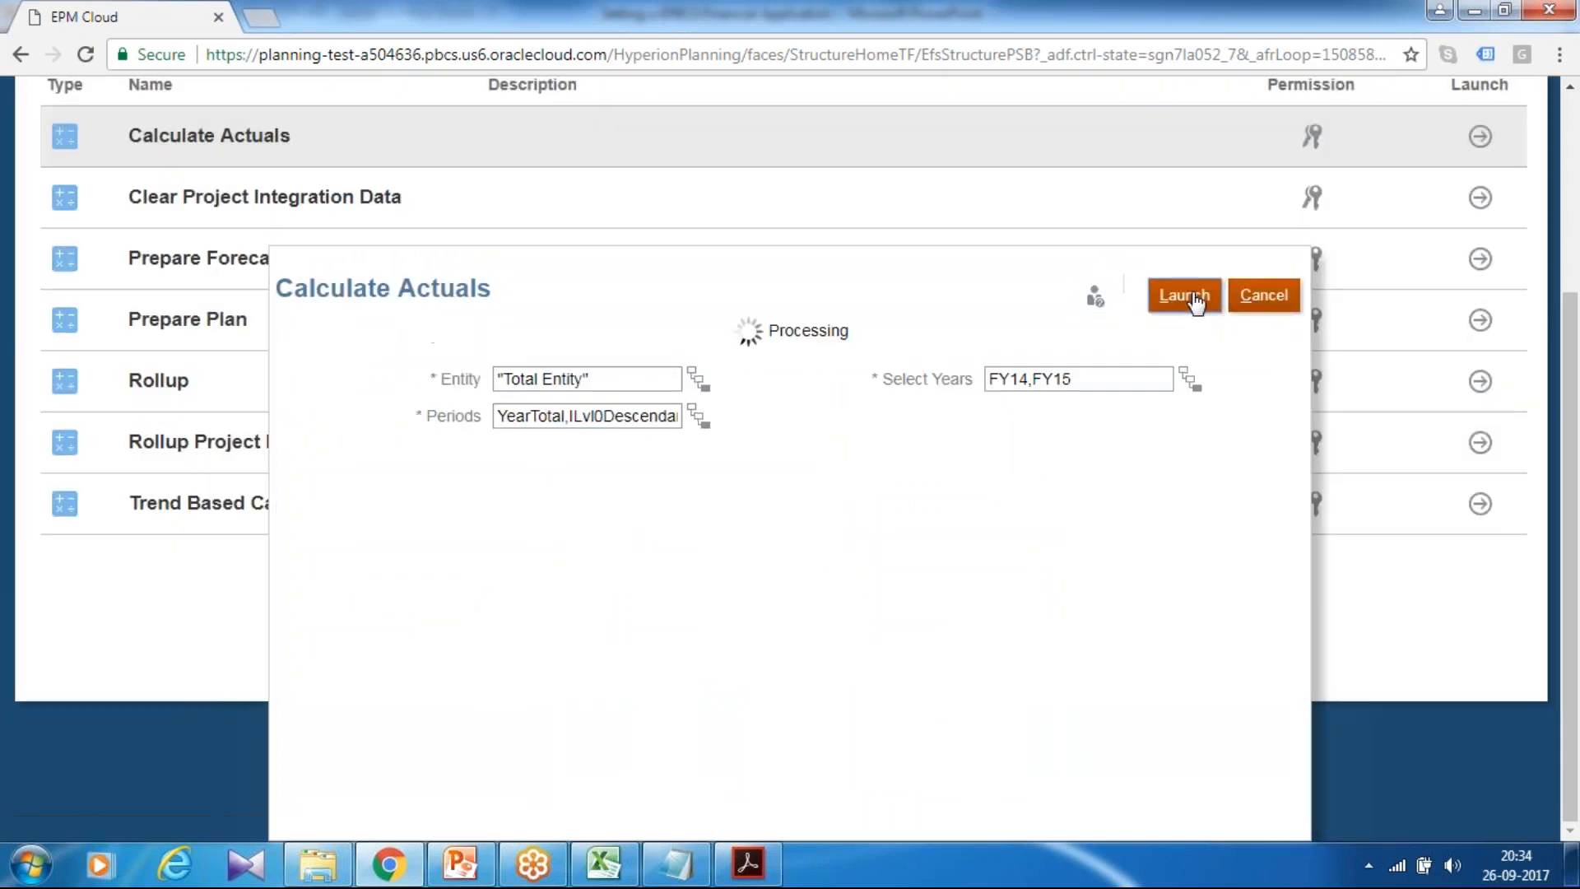
left_click(914, 392)
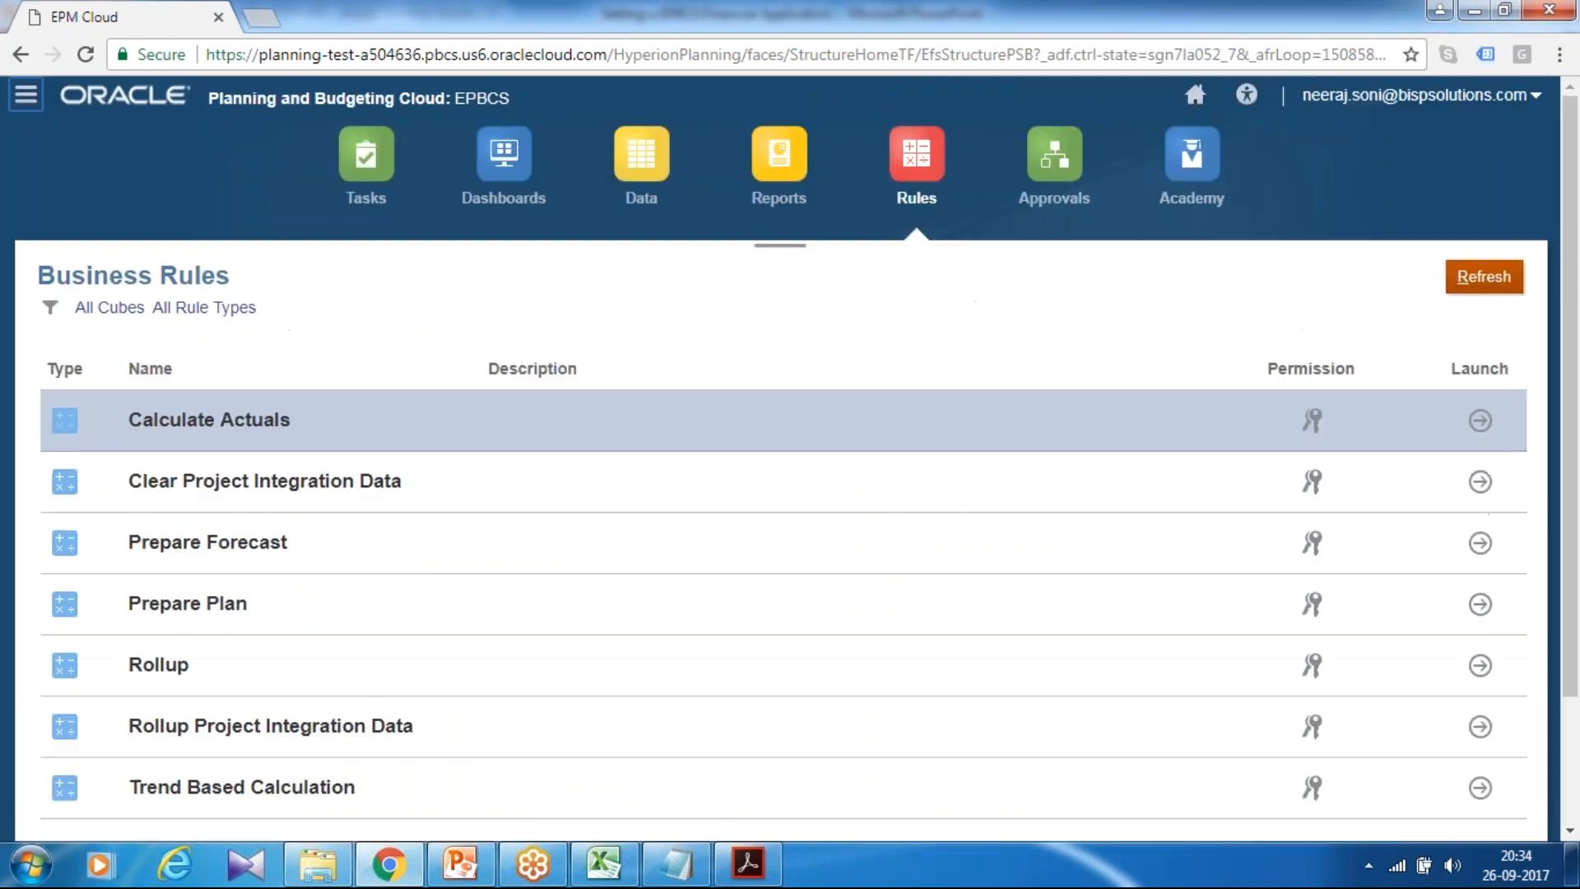
left_click(461, 863)
key("Page_Down")
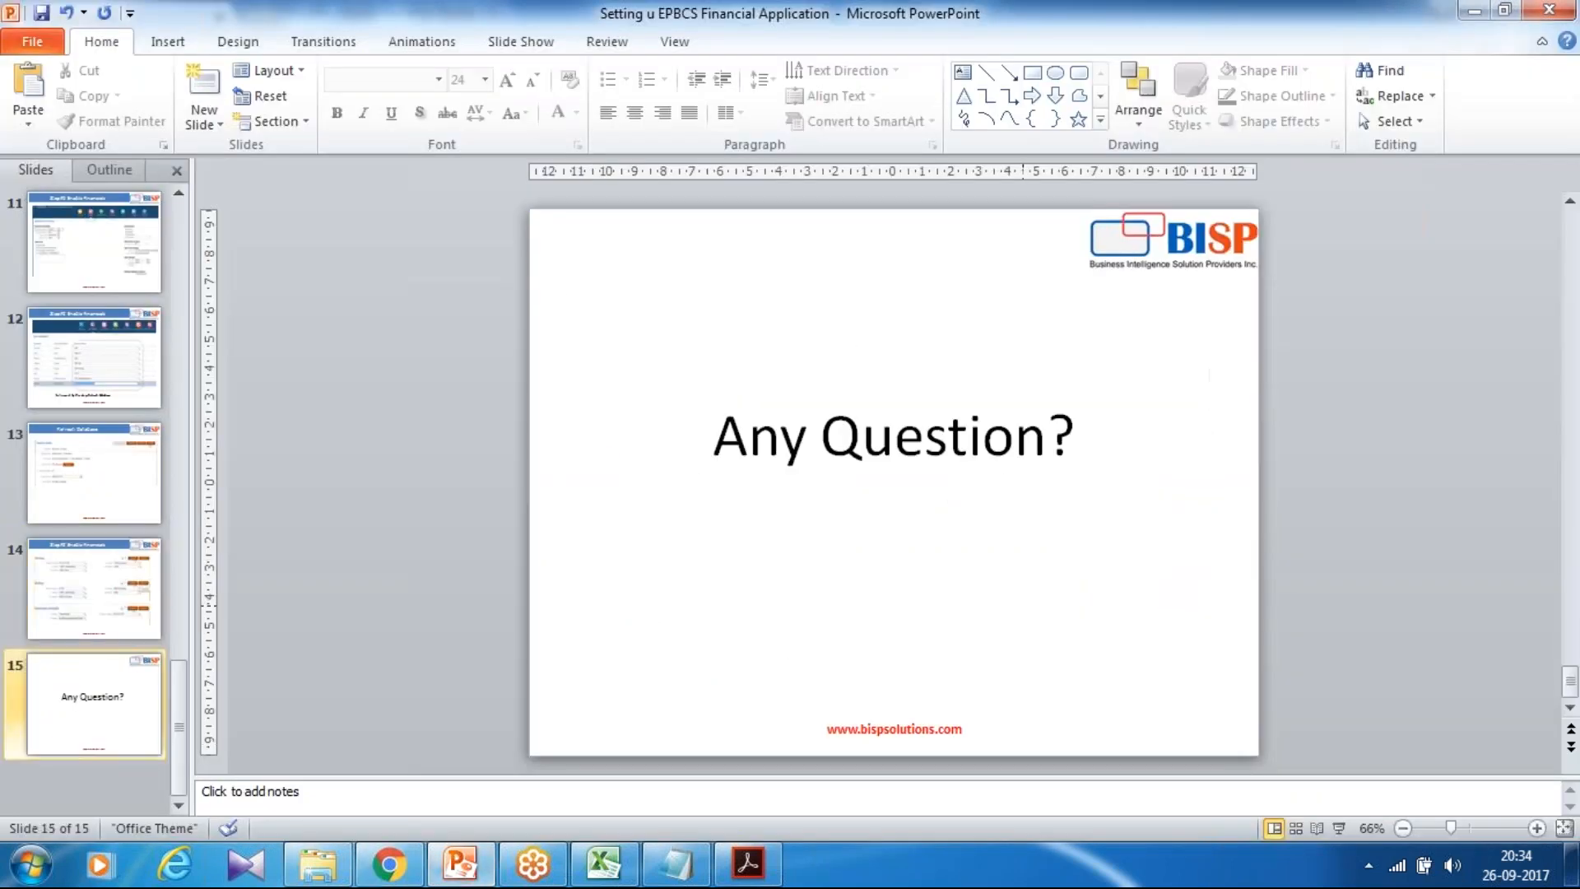